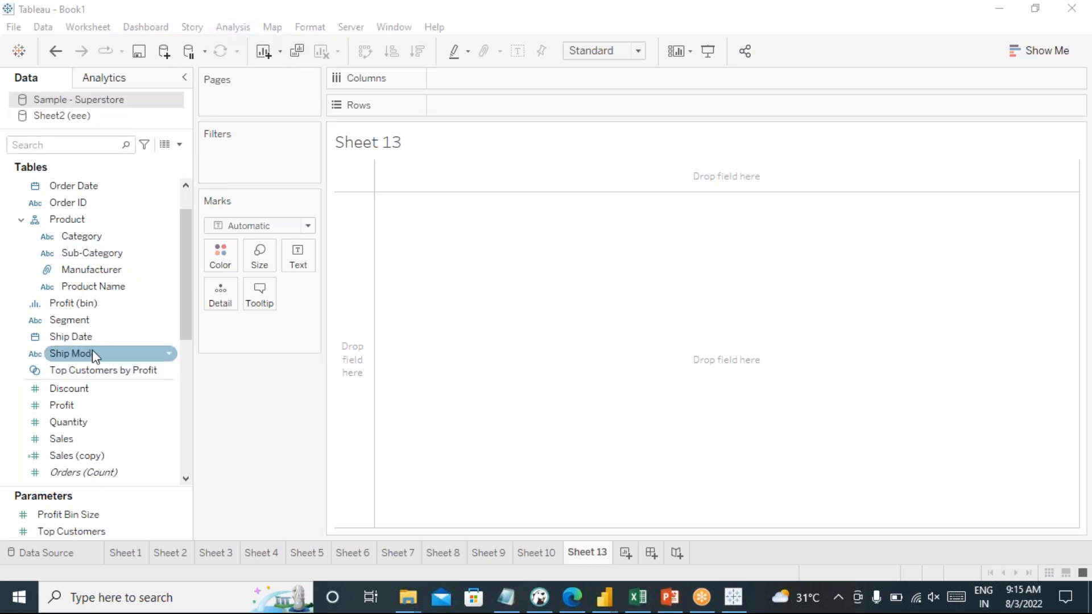
- Build a text table on Sheet 13 with Sub-Category in rows, year of Order Date in columns and the sum of Sales as values
click(94, 254)
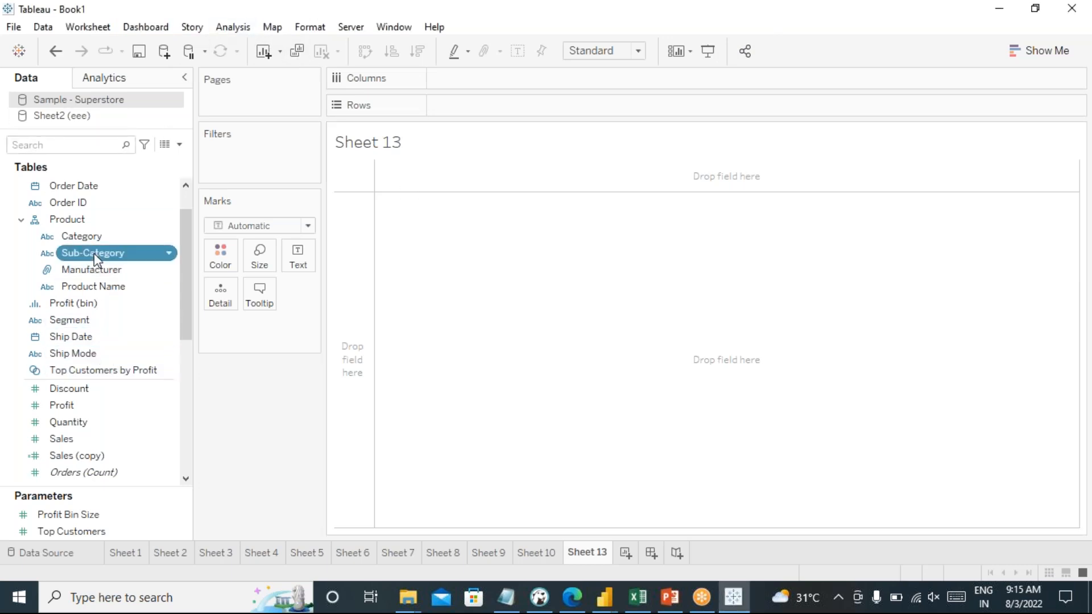
click(73, 442)
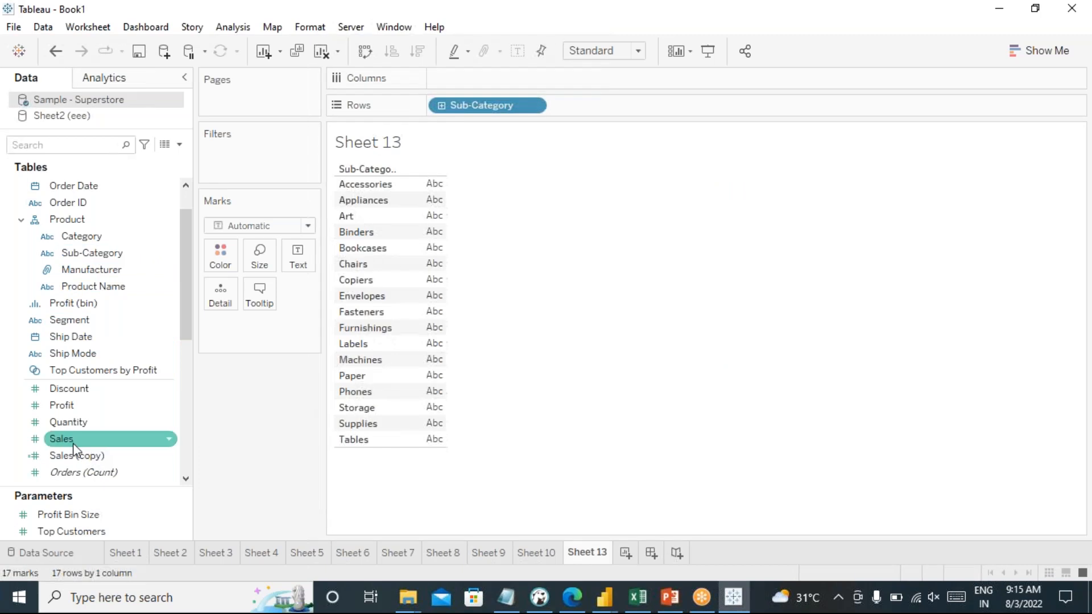
double_click(73, 443)
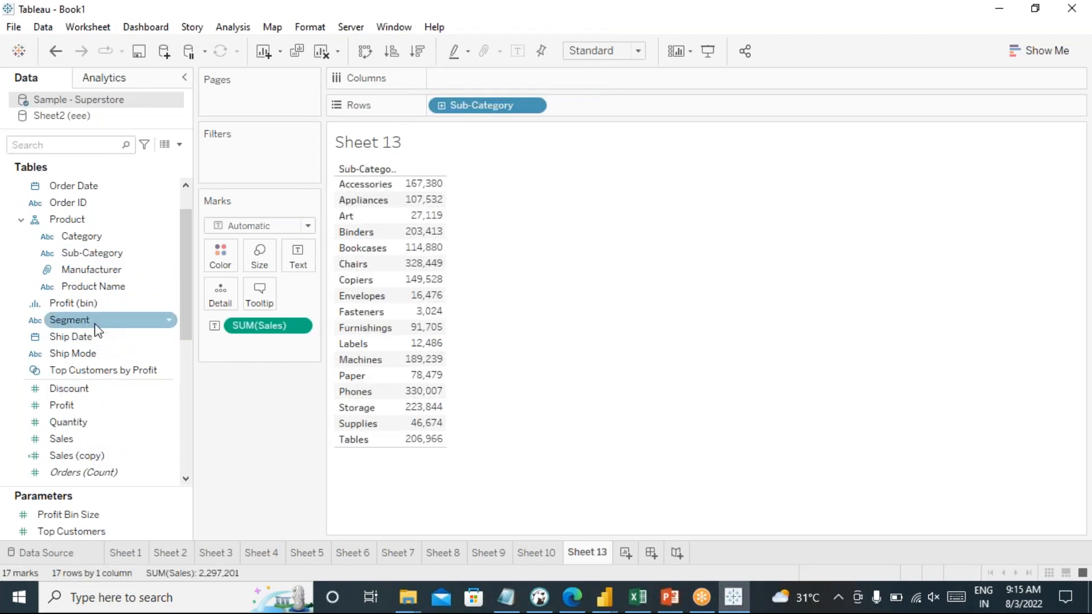
click(83, 193)
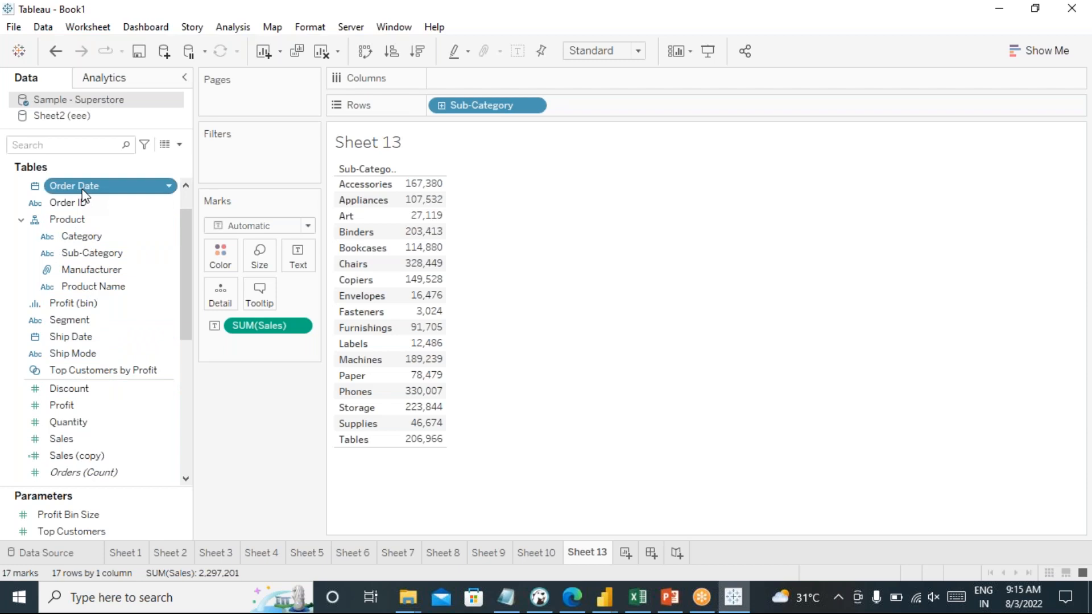
double_click(83, 194)
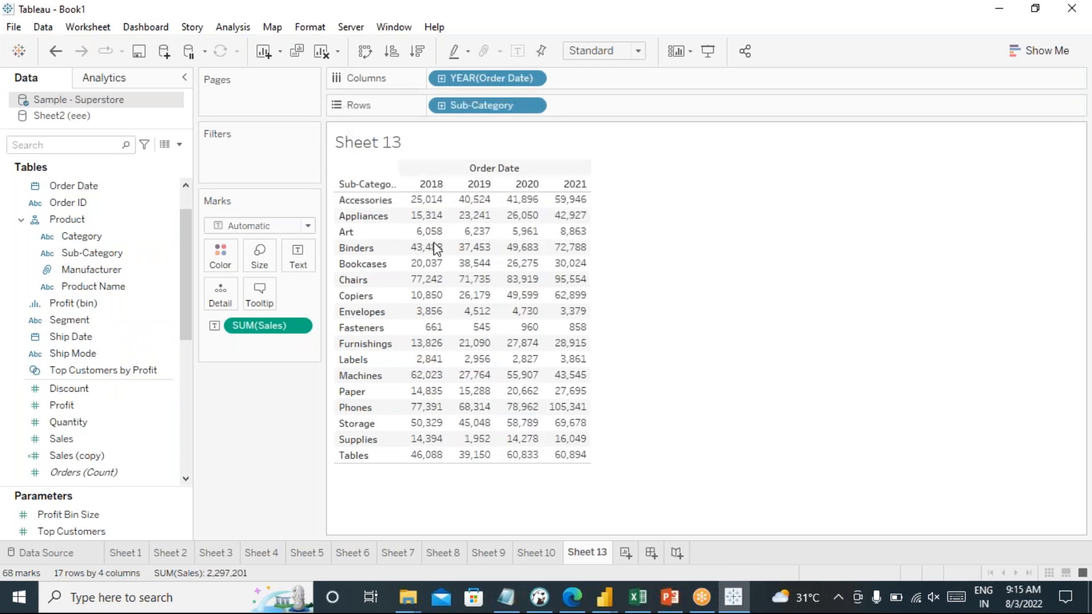
mouse_move(406, 202)
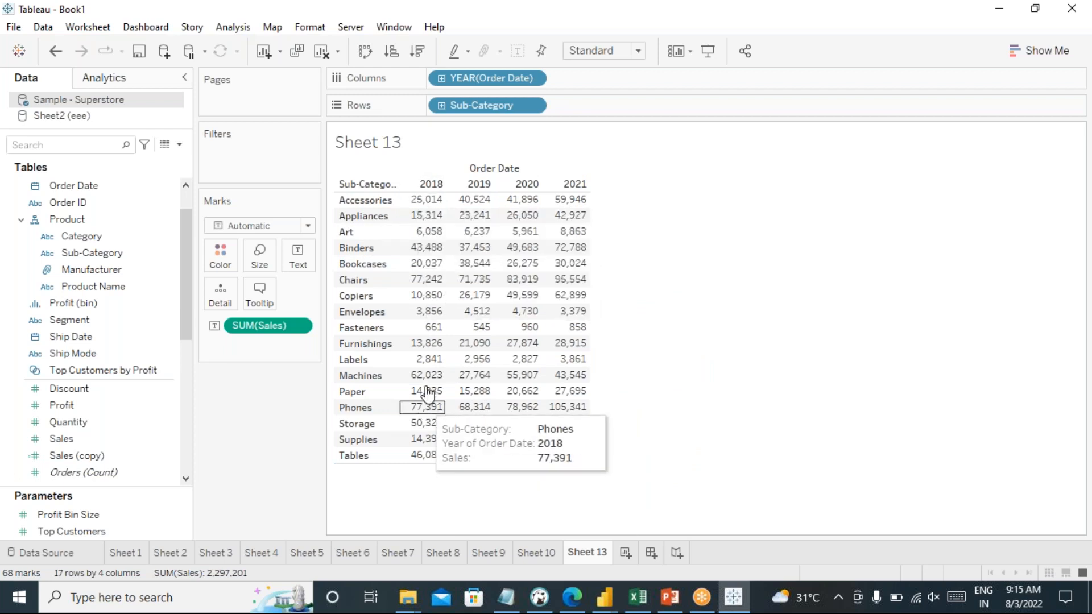
- Apply the Difference quick table calculation to the Sales measure
right_click(295, 324)
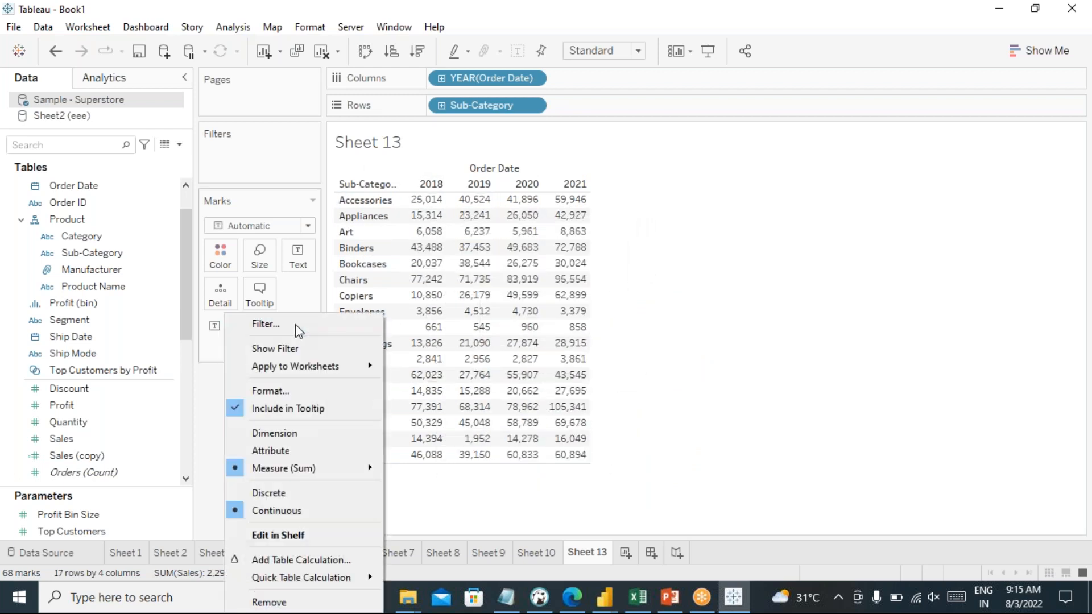
mouse_move(336, 580)
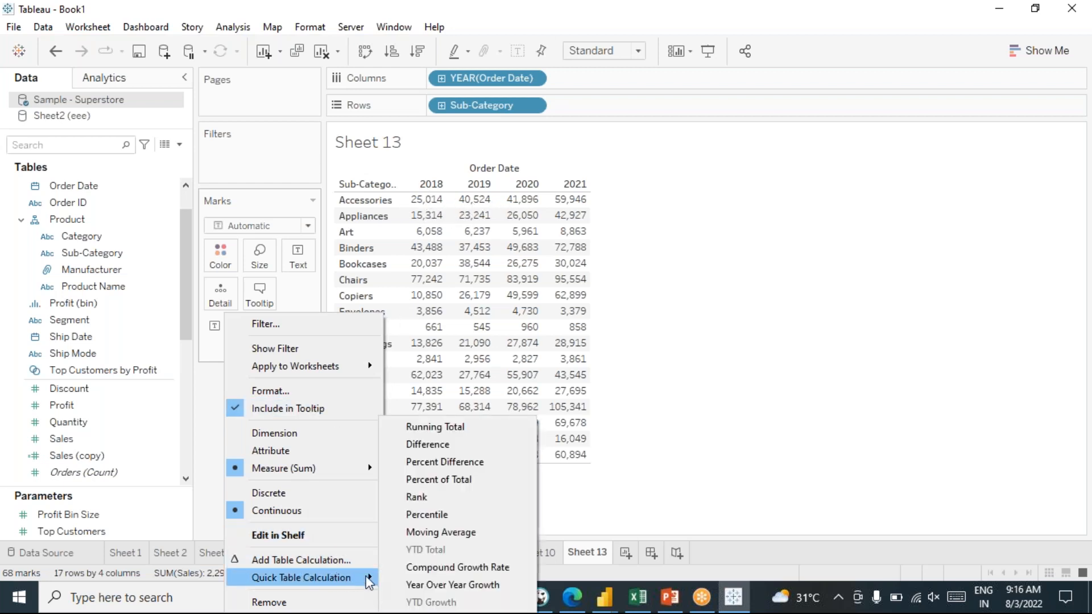
click(437, 446)
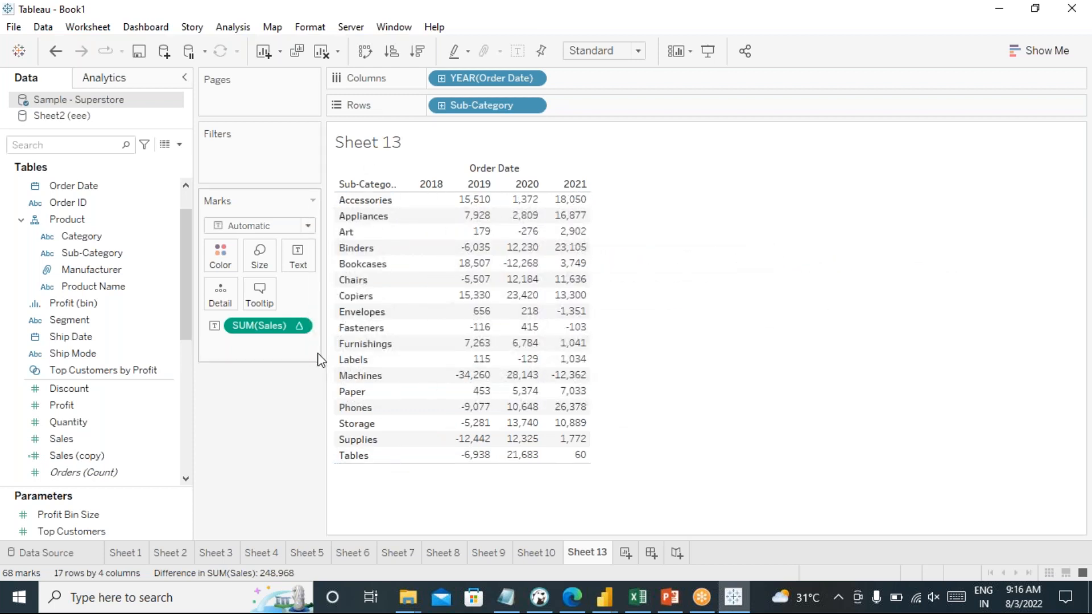
- Edit the Sales table calculation, trying Table (down) and then computing it using Table (down then across)
click(299, 325)
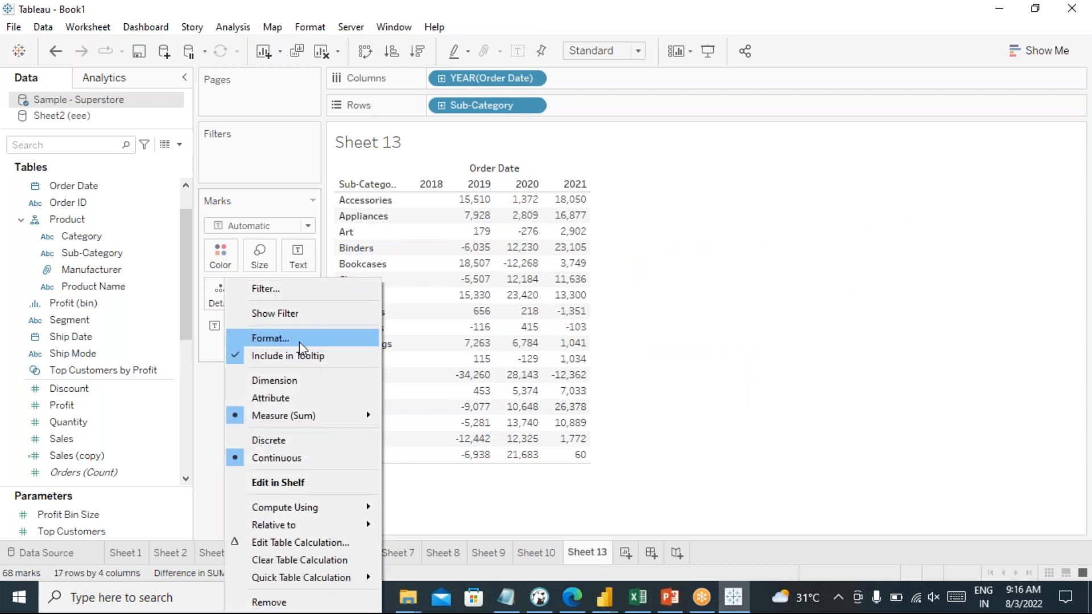
click(308, 543)
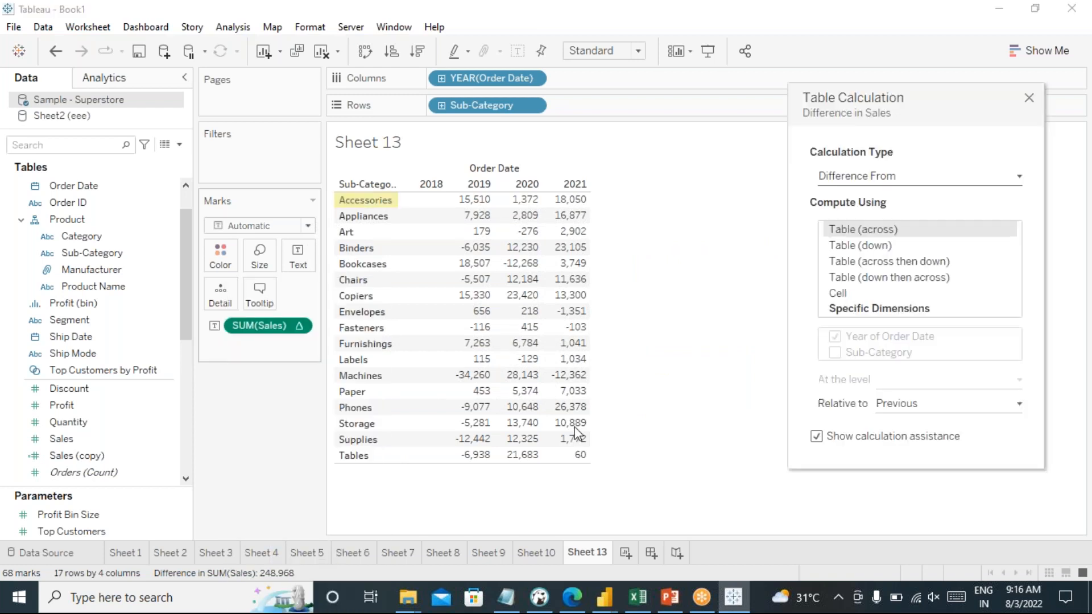
click(853, 246)
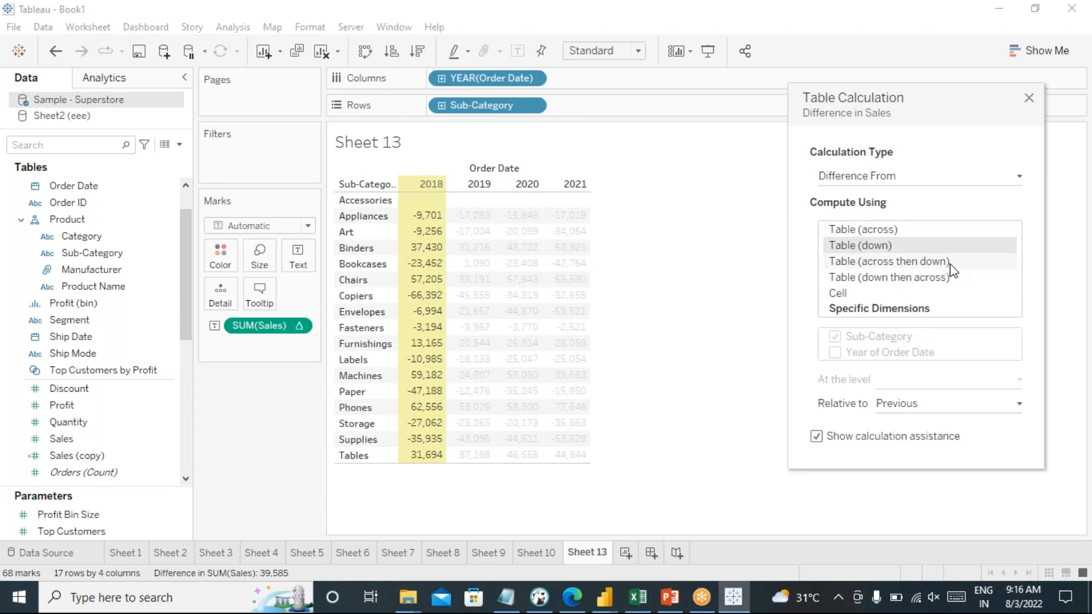
click(846, 280)
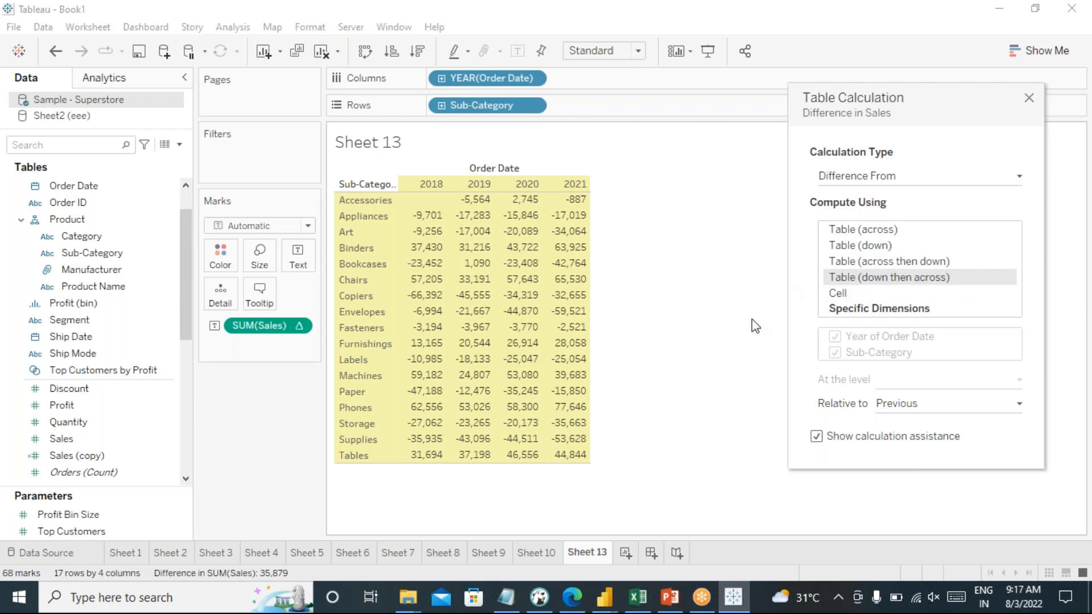
click(1029, 99)
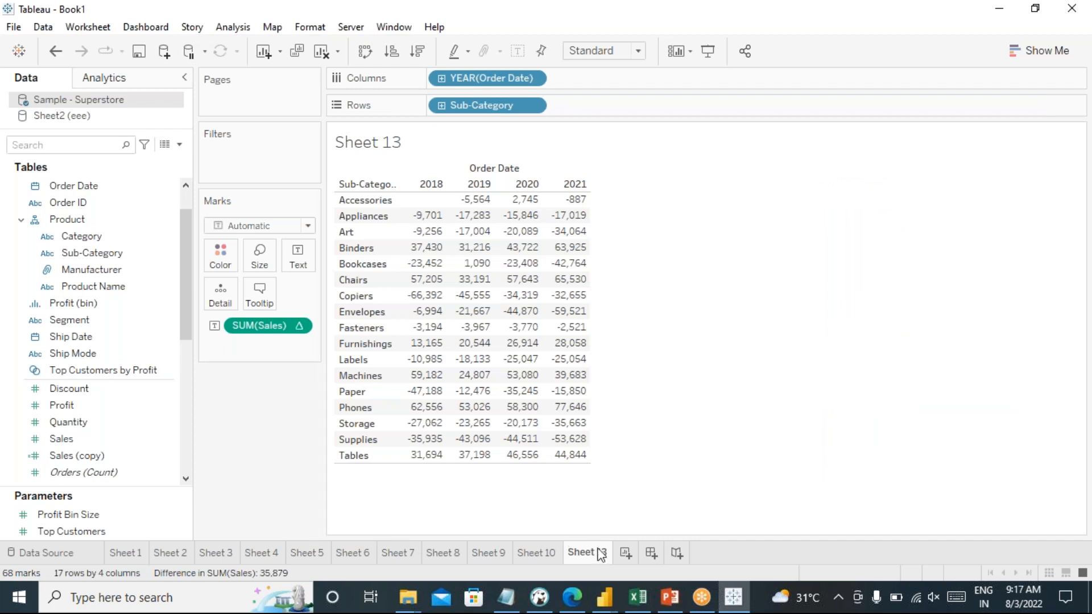
- Add a new worksheet and build a table of Sales by Sub-Category in rows and year of Order Date in columns
click(625, 555)
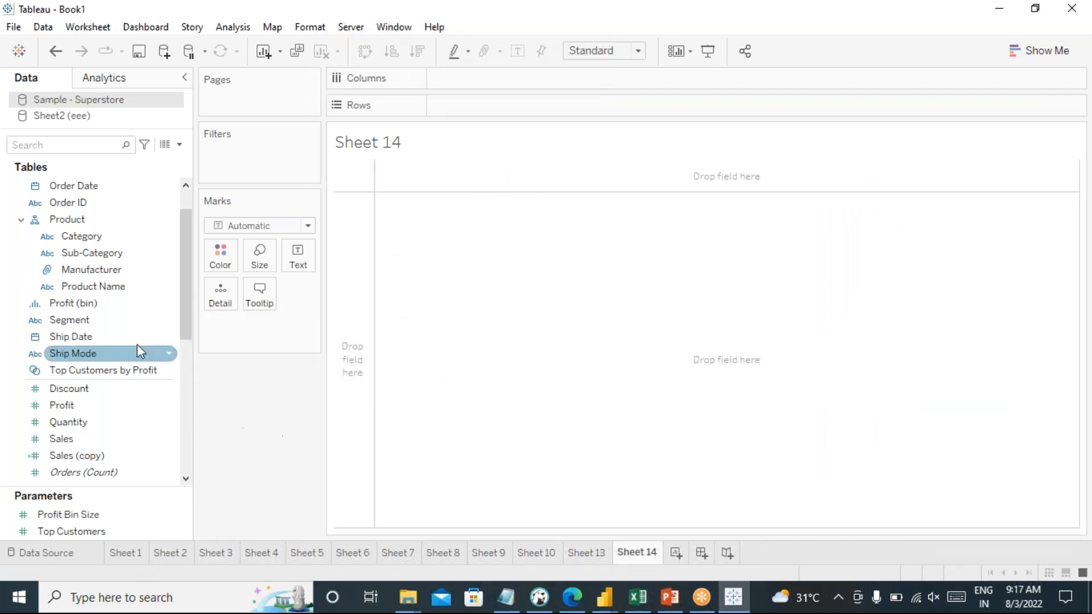
double_click(91, 254)
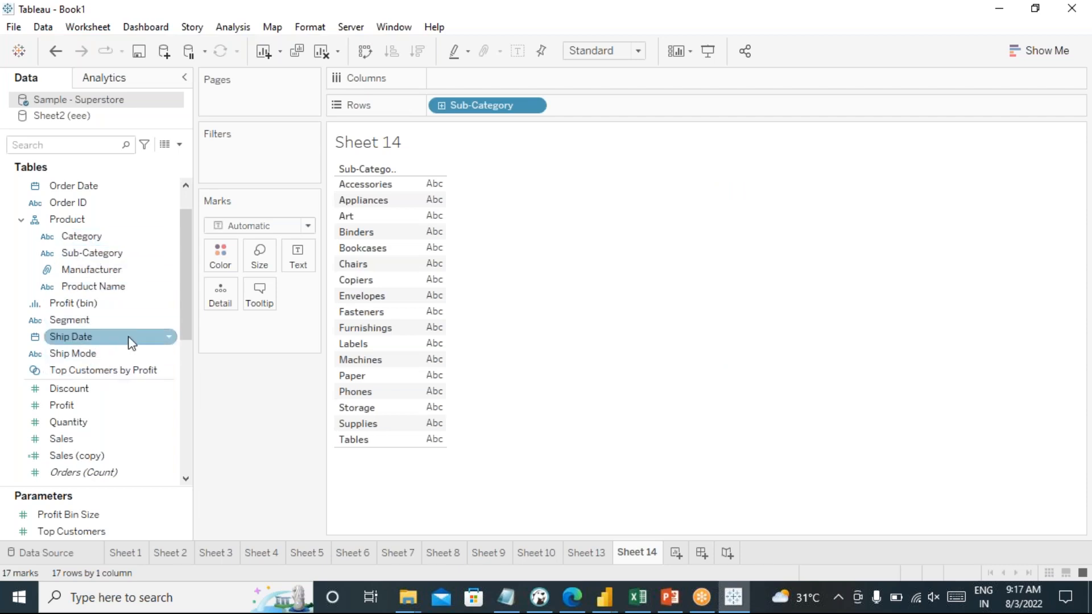
scroll(129, 341, up, 1)
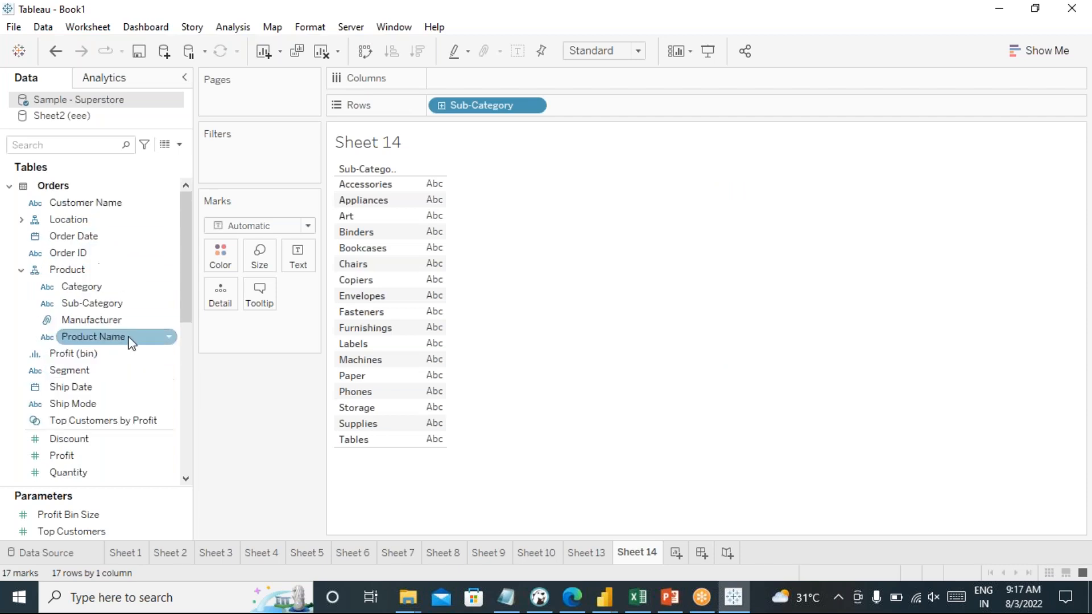
double_click(96, 235)
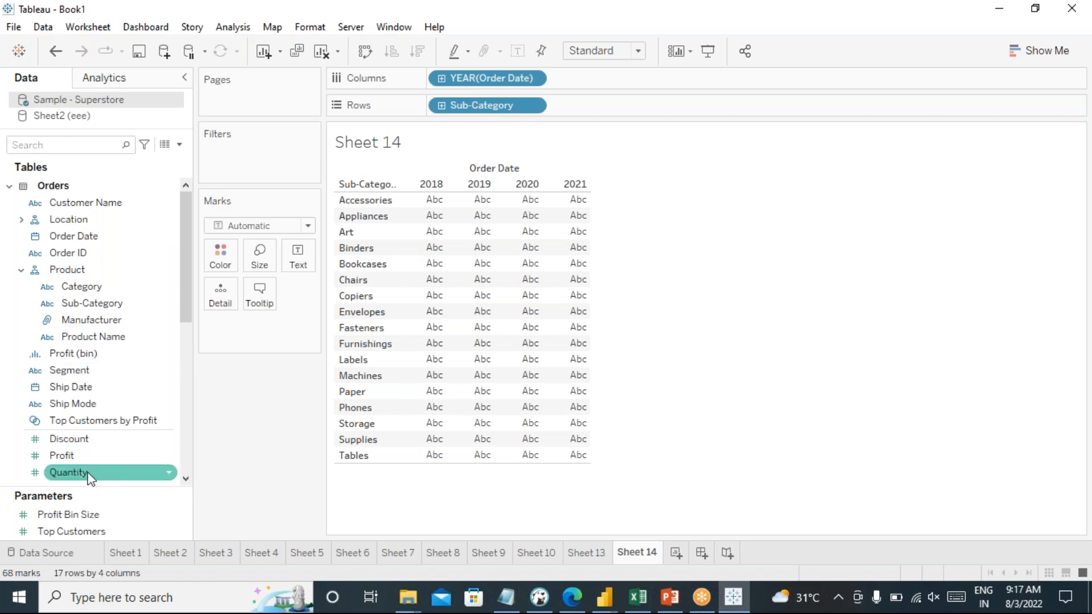
scroll(88, 475, down, 1)
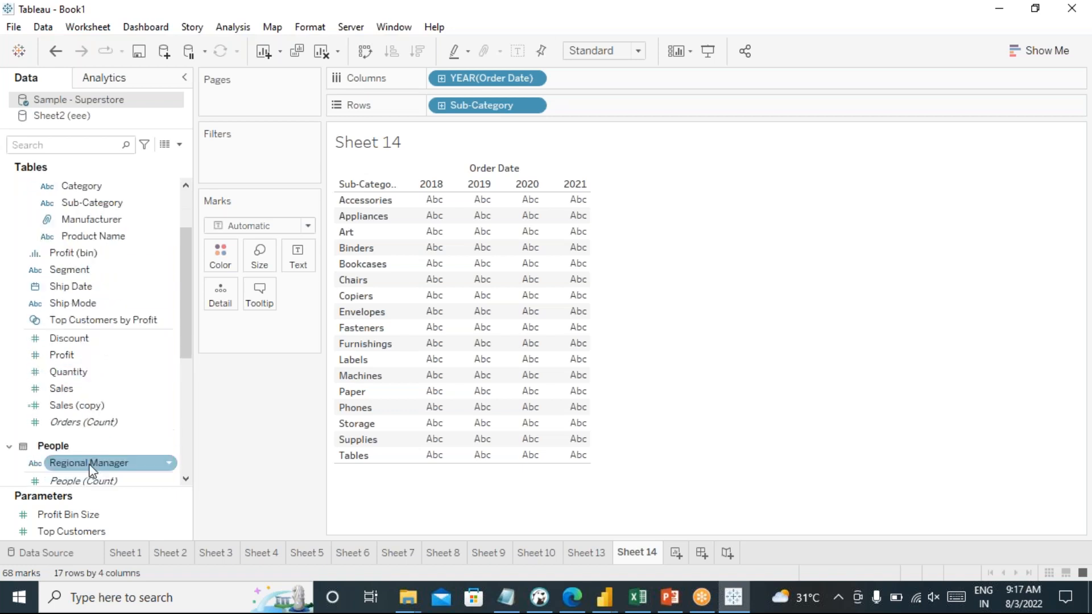
double_click(80, 389)
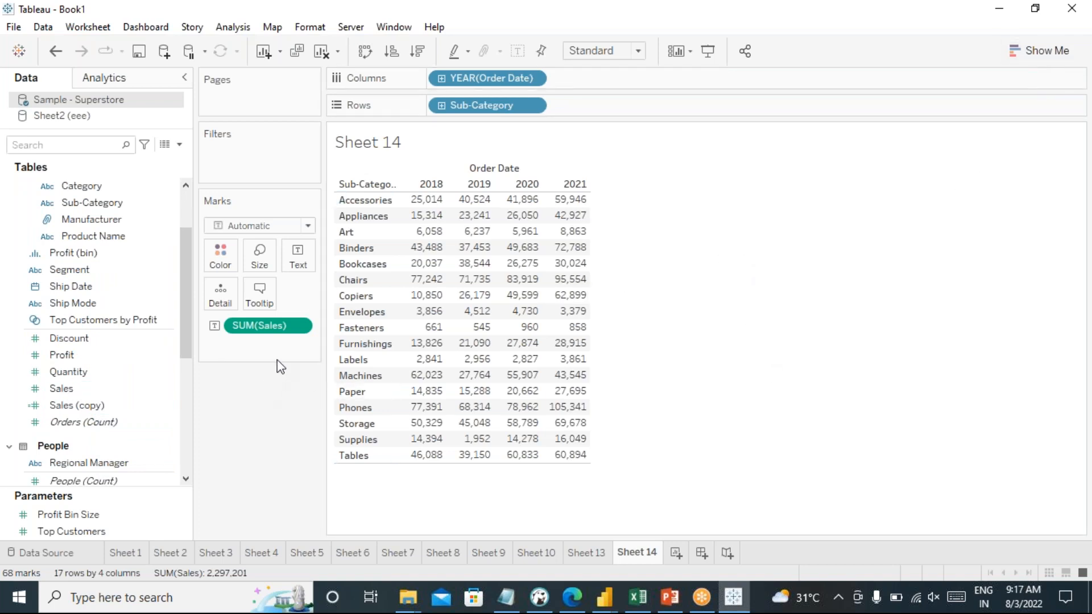
- Drill Order Date down to months in the columns and remove the quarter level
click(443, 79)
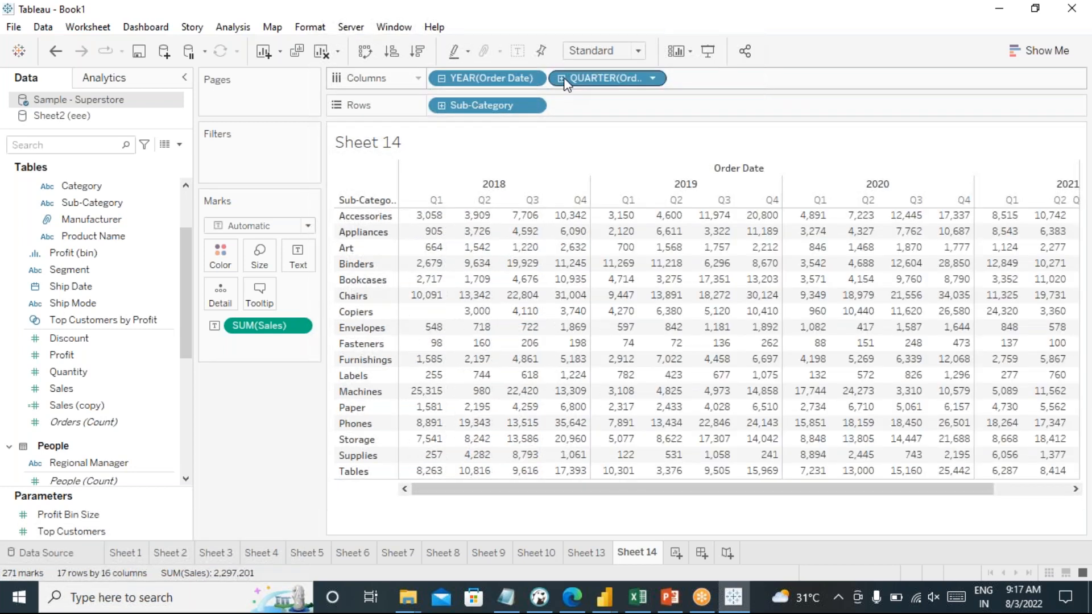
click(561, 78)
drag(588, 80, 271, 462)
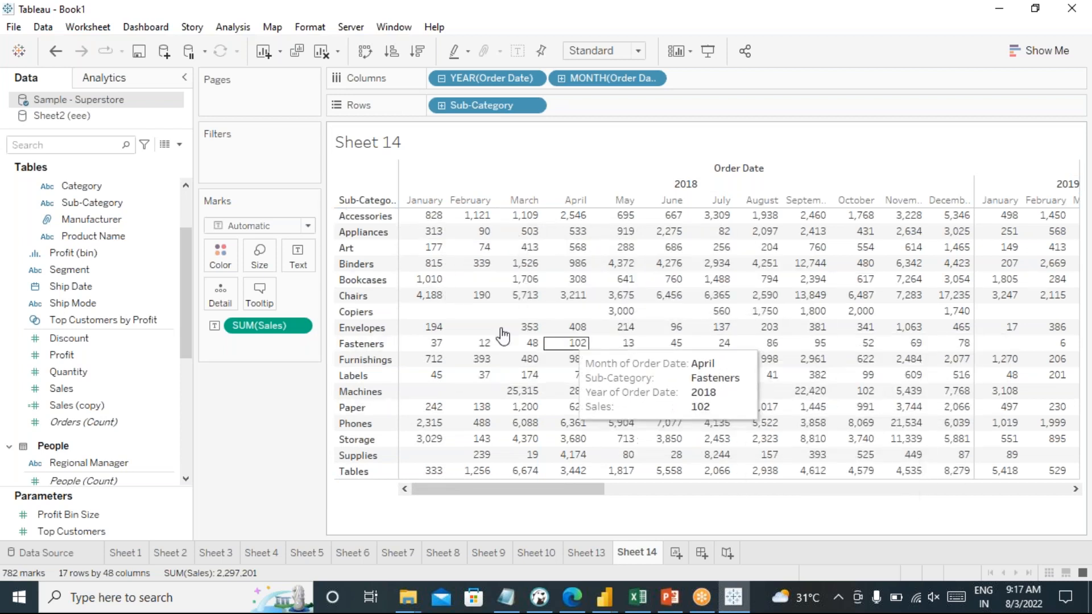
- Replace Sub-Category with Category in the rows and move the month of Order Date from columns to rows
drag(459, 105, 496, 112)
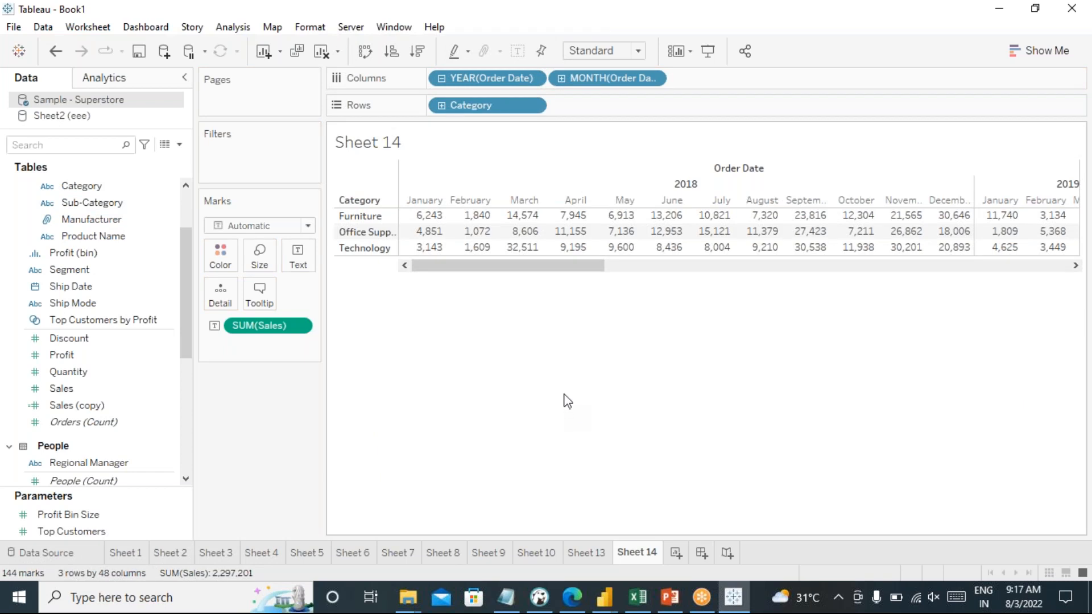
drag(588, 78, 594, 105)
mouse_move(541, 393)
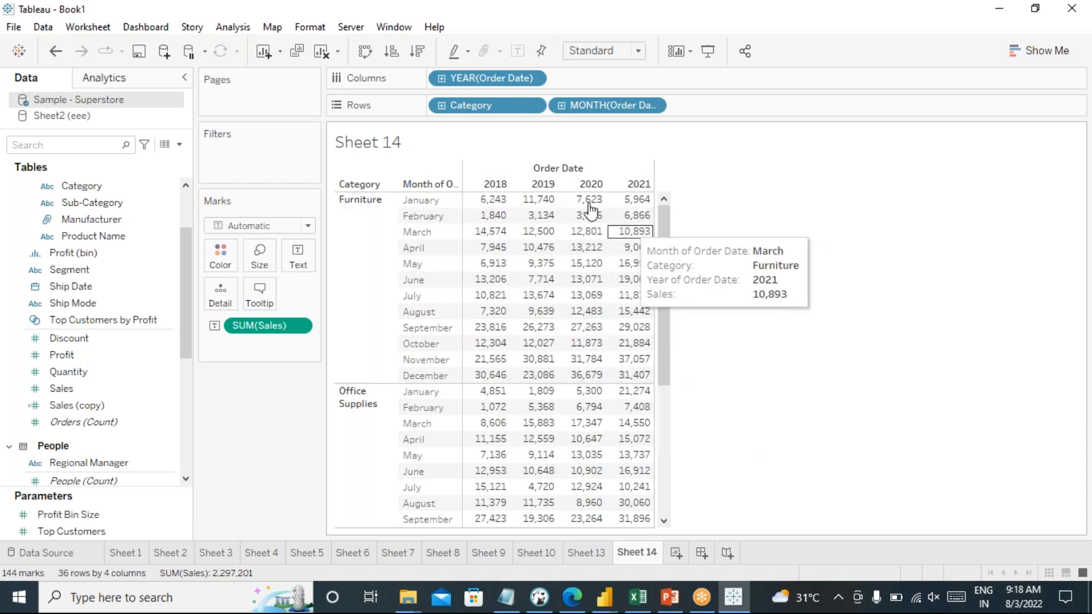
- Highlight the Furniture, Office Supplies and Technology blocks in turn to examine the table's panes, ending on Furniture
click(341, 286)
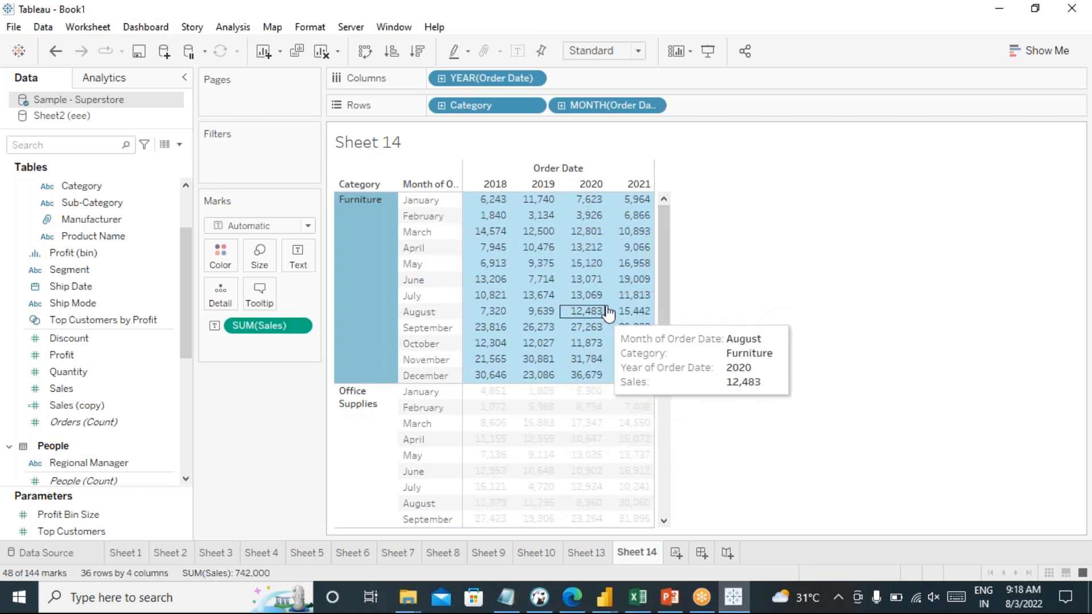
click(378, 462)
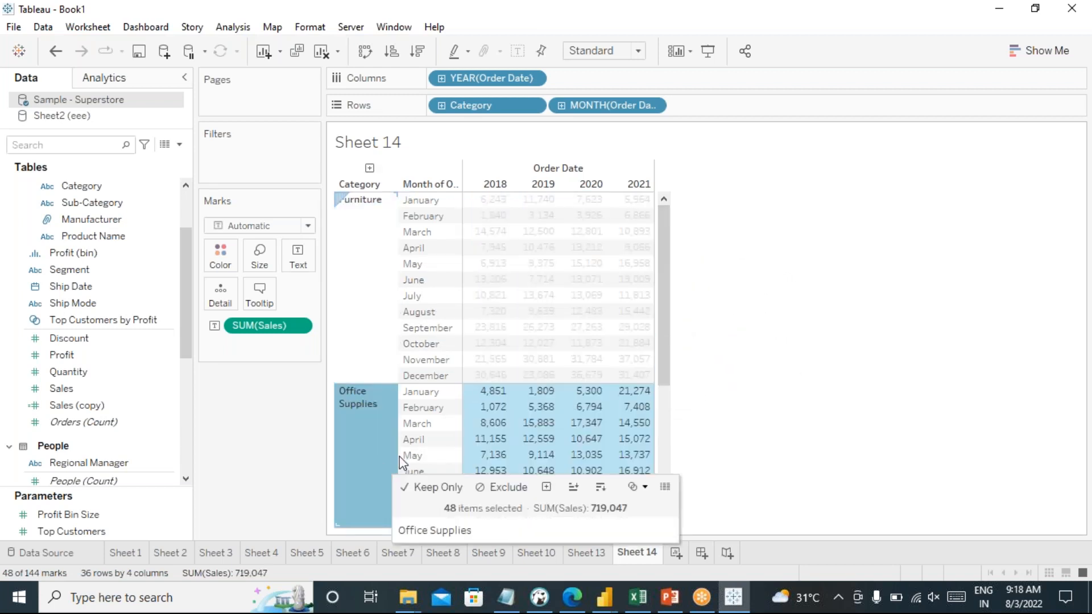
scroll(610, 341, down, 5)
click(354, 436)
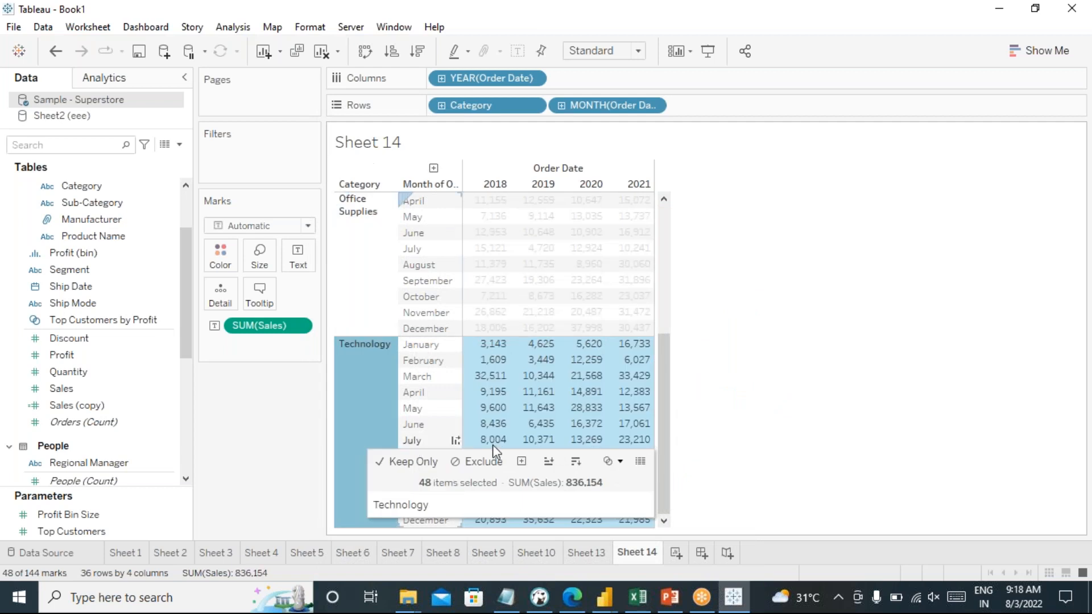
scroll(682, 439, up, 5)
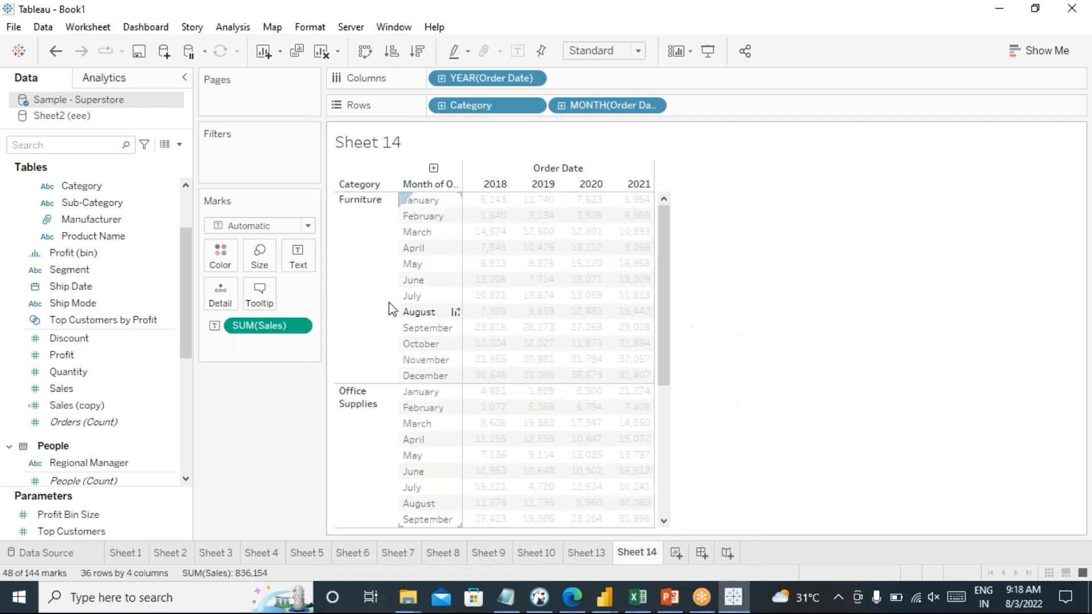
click(335, 292)
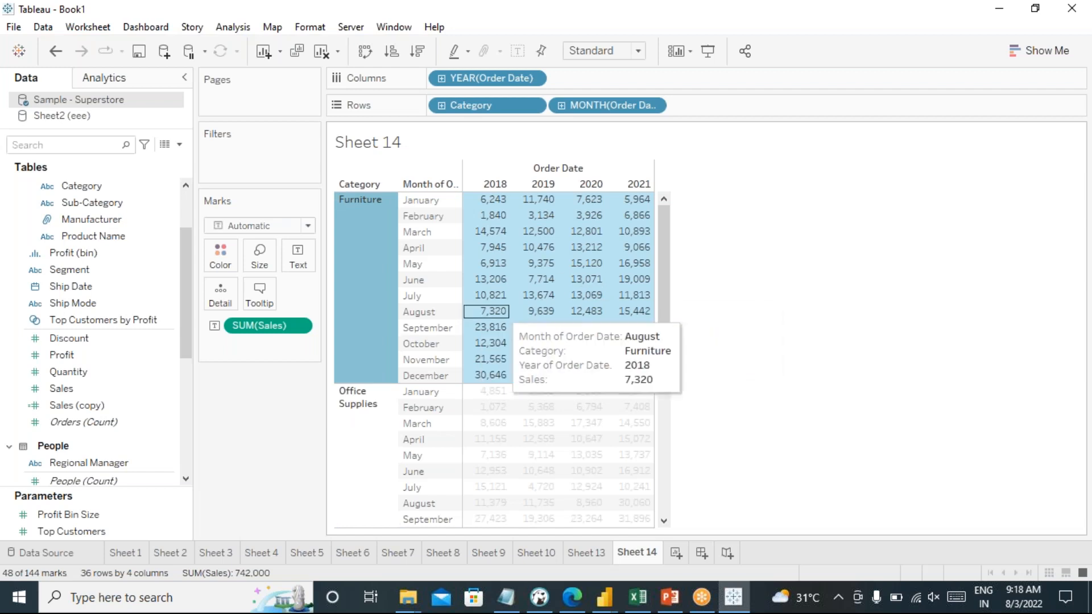
- Add a Difference From table calculation to the Sales measure, with its settings open for editing
click(298, 326)
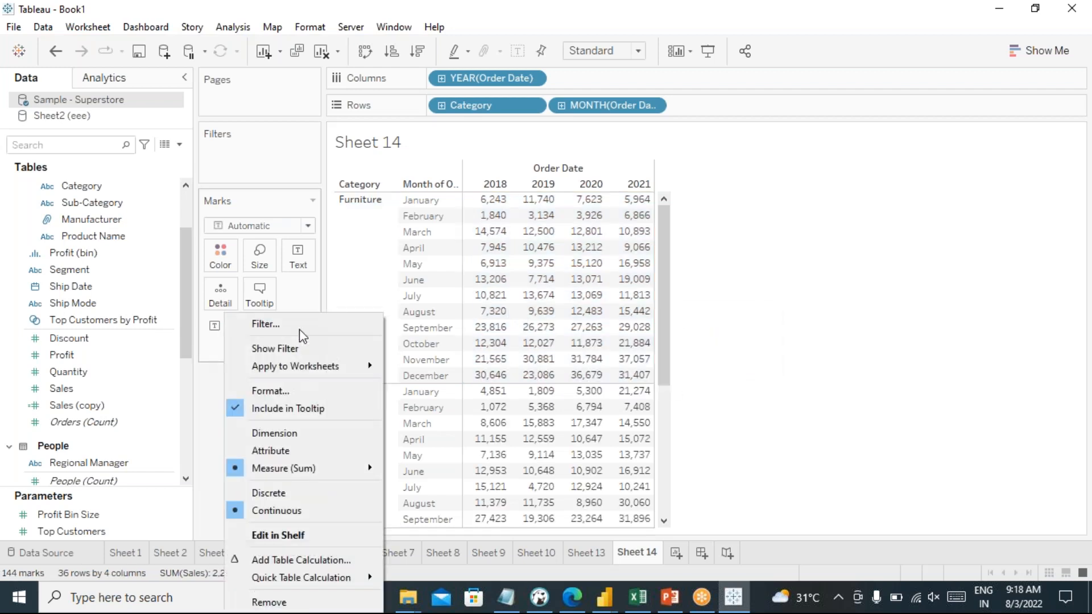
mouse_move(337, 583)
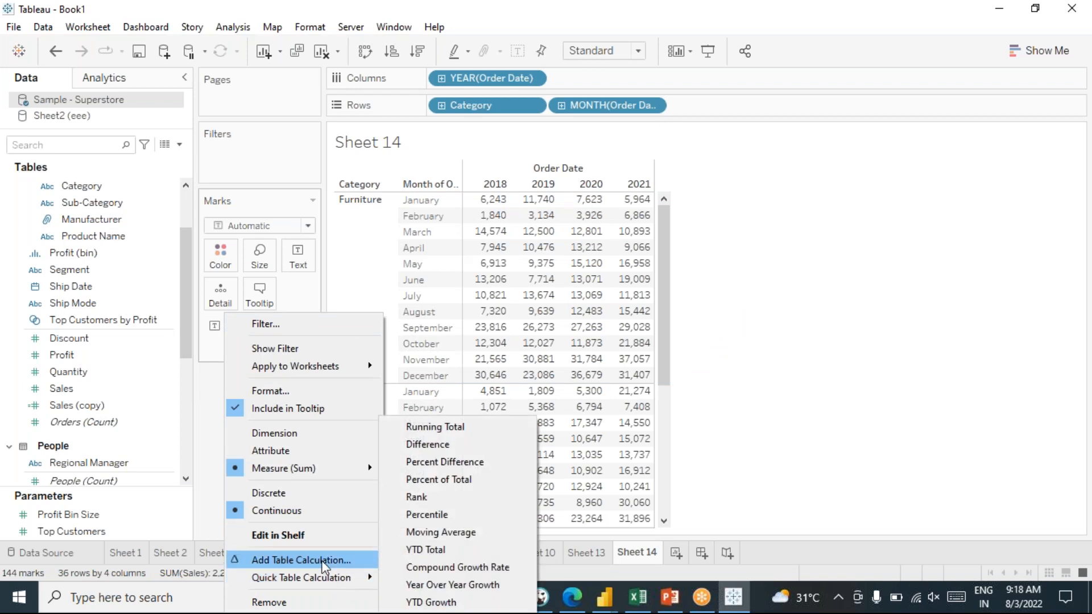
click(324, 562)
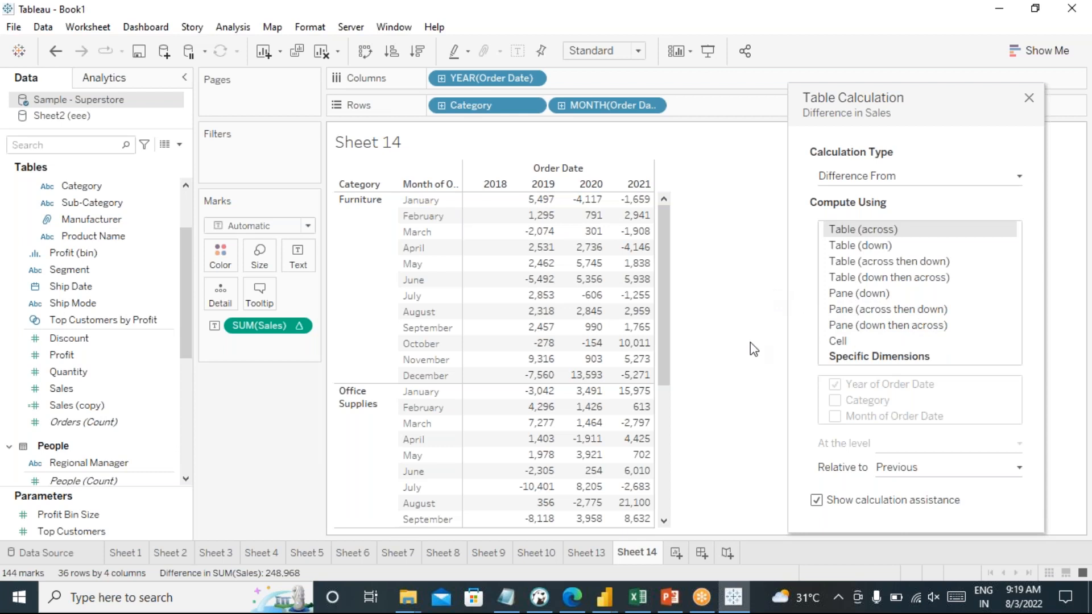
- Highlight the Furniture pane and set the difference calculation to compute using Pane (across then down)
click(336, 272)
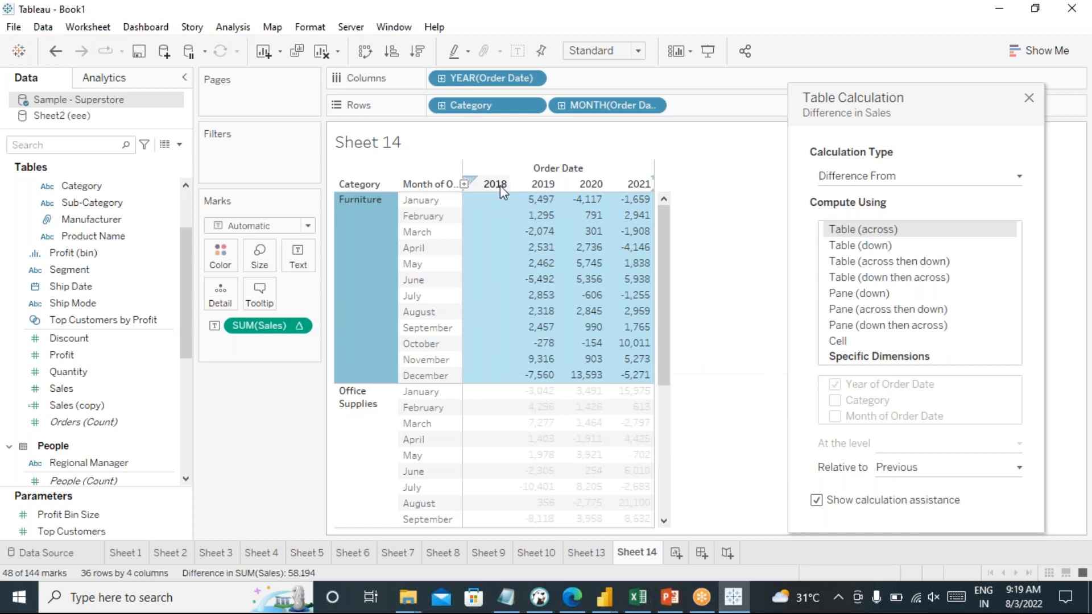
mouse_move(496, 206)
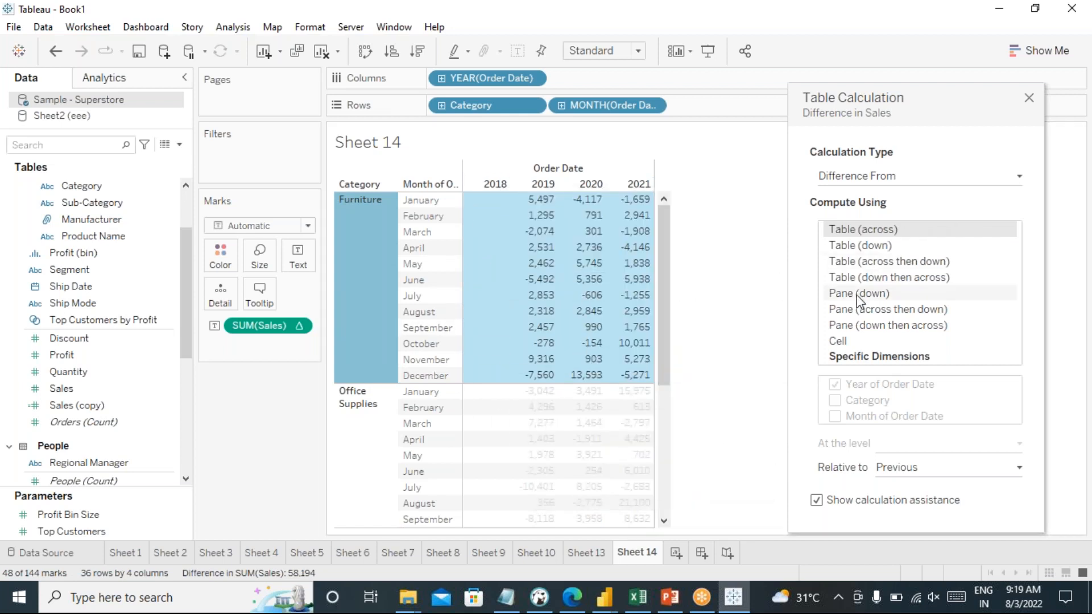
click(879, 310)
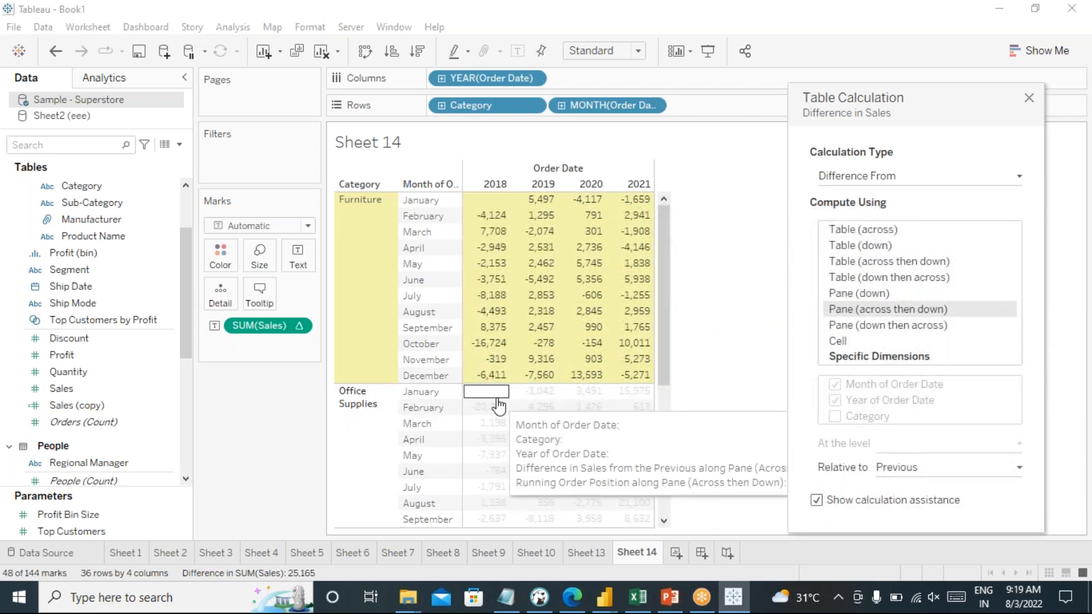
- Highlight the Office Supplies pane and return to Furniture to examine how the differences run across then down within each pane
click(354, 442)
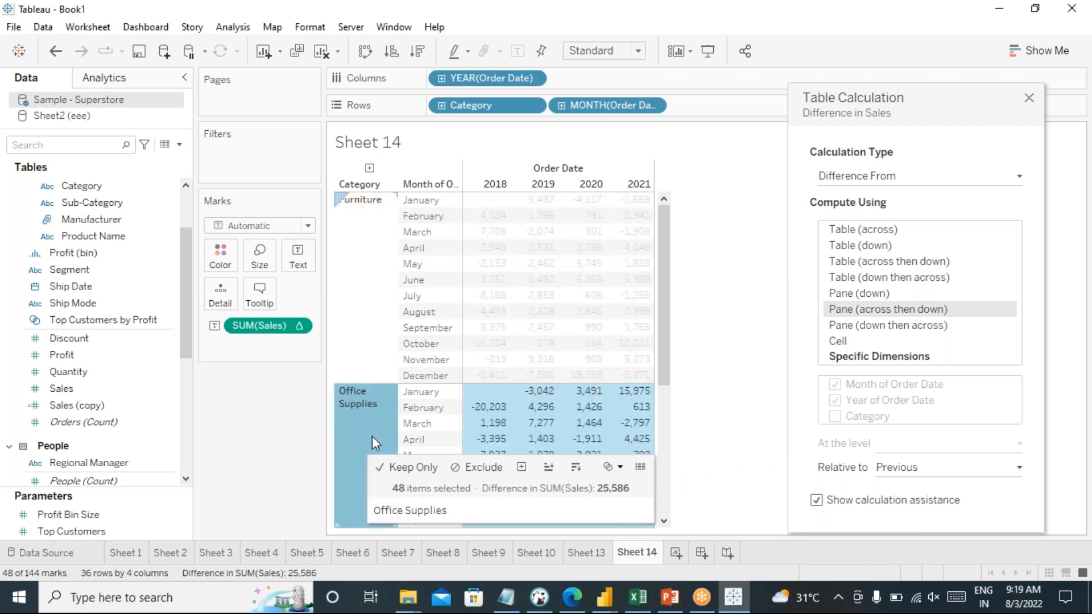
click(360, 251)
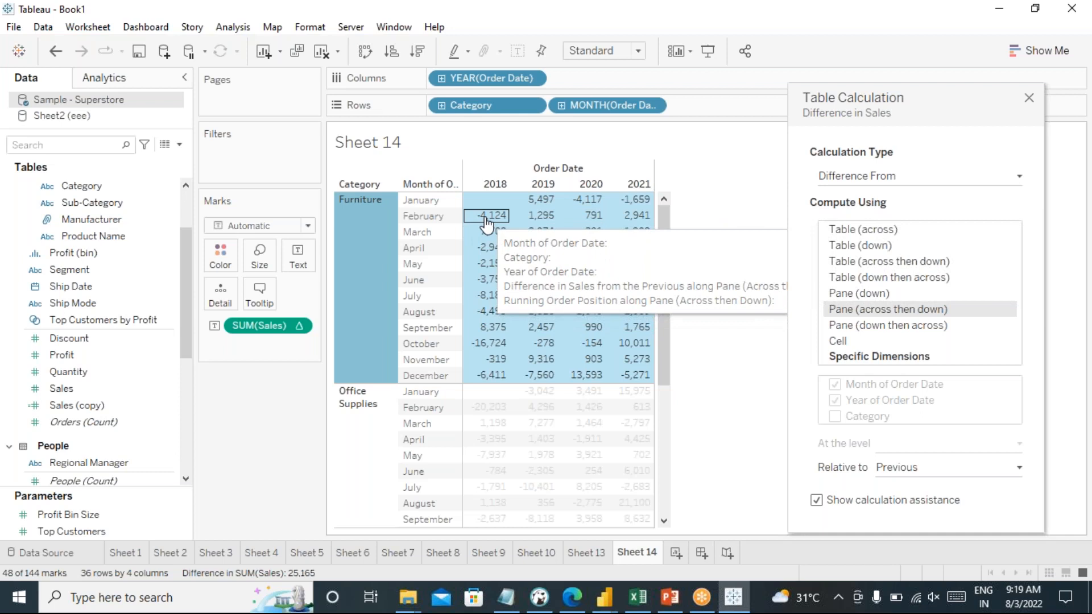
mouse_move(486, 224)
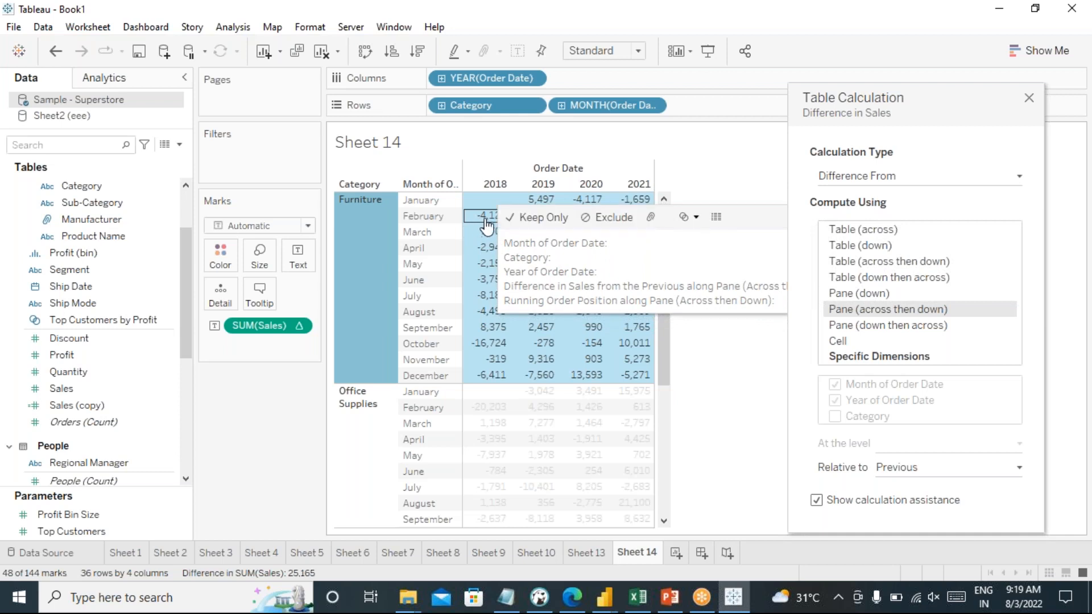
mouse_move(636, 208)
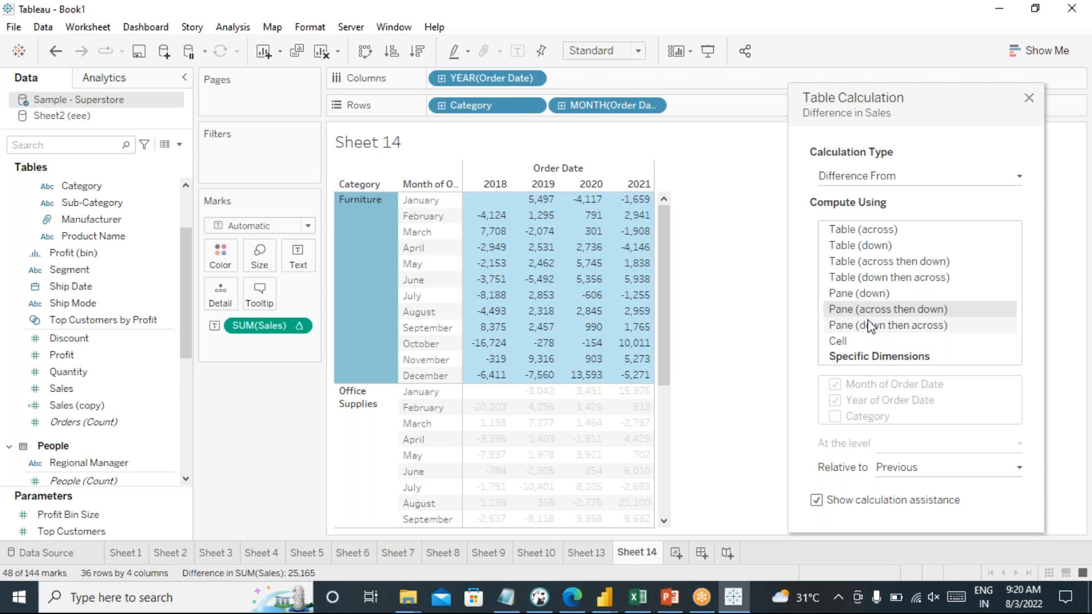
- Set the difference calculation to compute using Pane (down) and highlight the Furniture and Office Supplies panes to examine the values
click(862, 295)
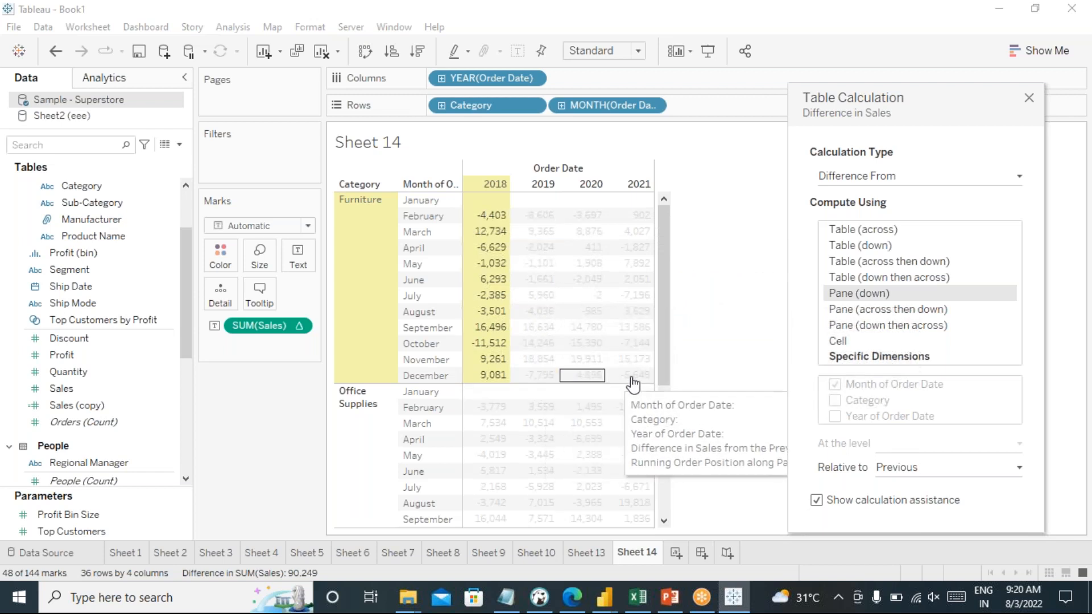
click(342, 302)
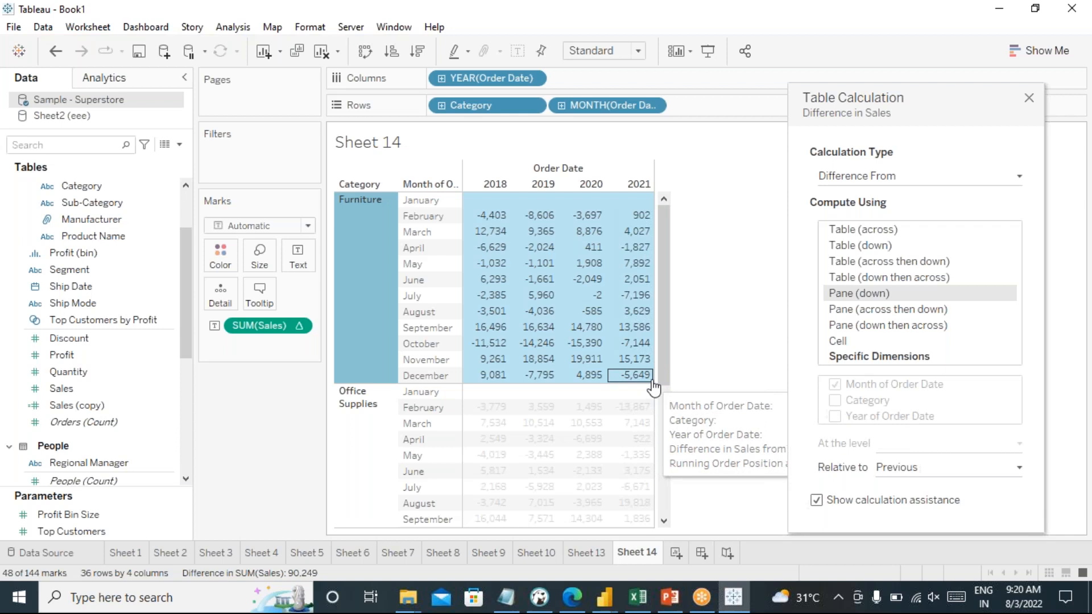
scroll(669, 415, down, 1)
scroll(668, 418, down, 3)
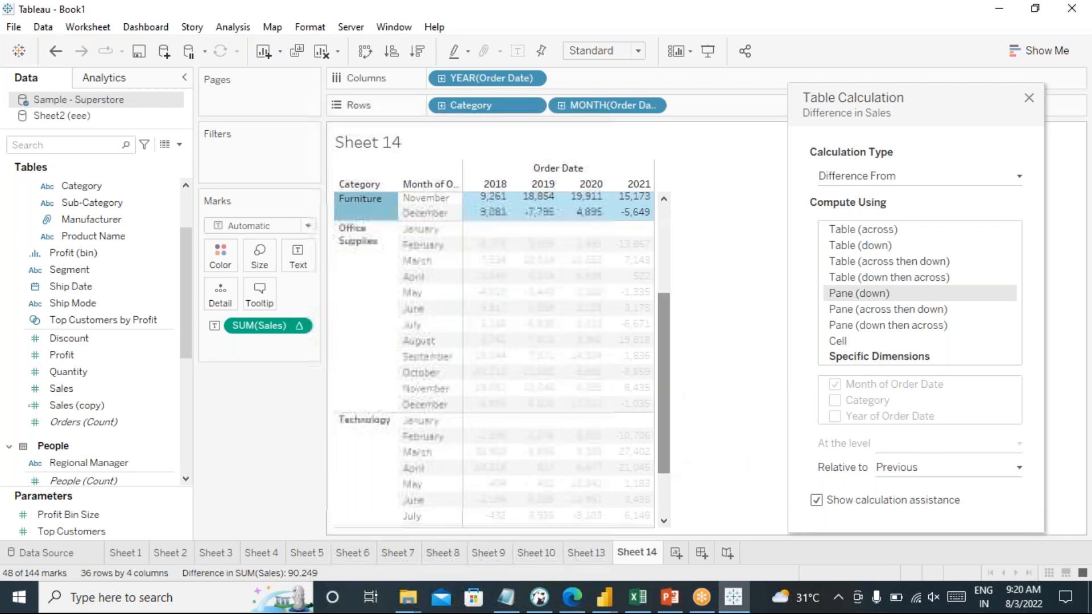
click(346, 295)
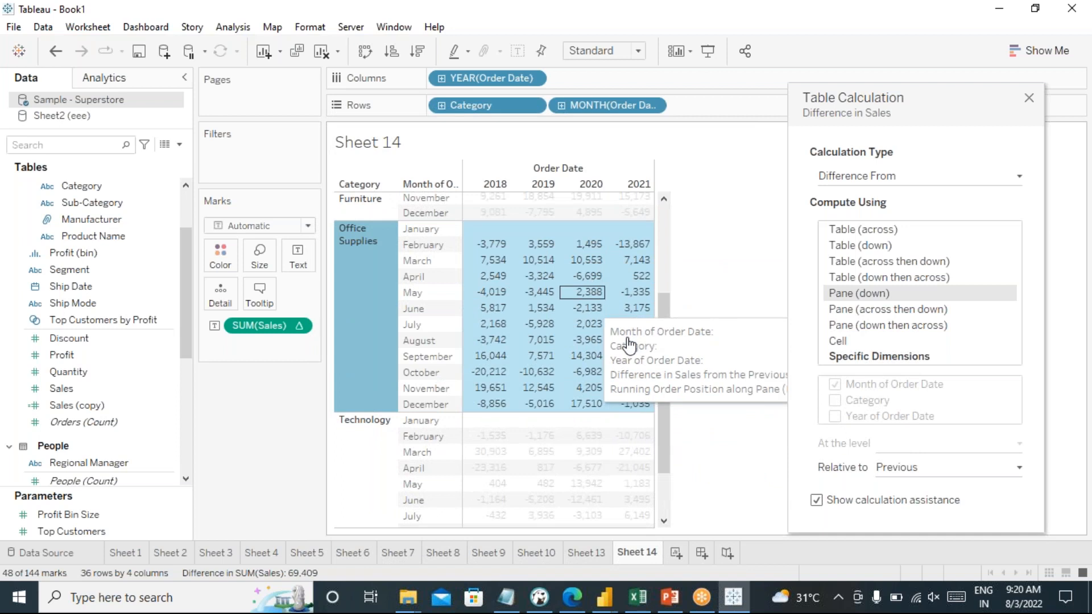
scroll(512, 319, up, 5)
click(353, 269)
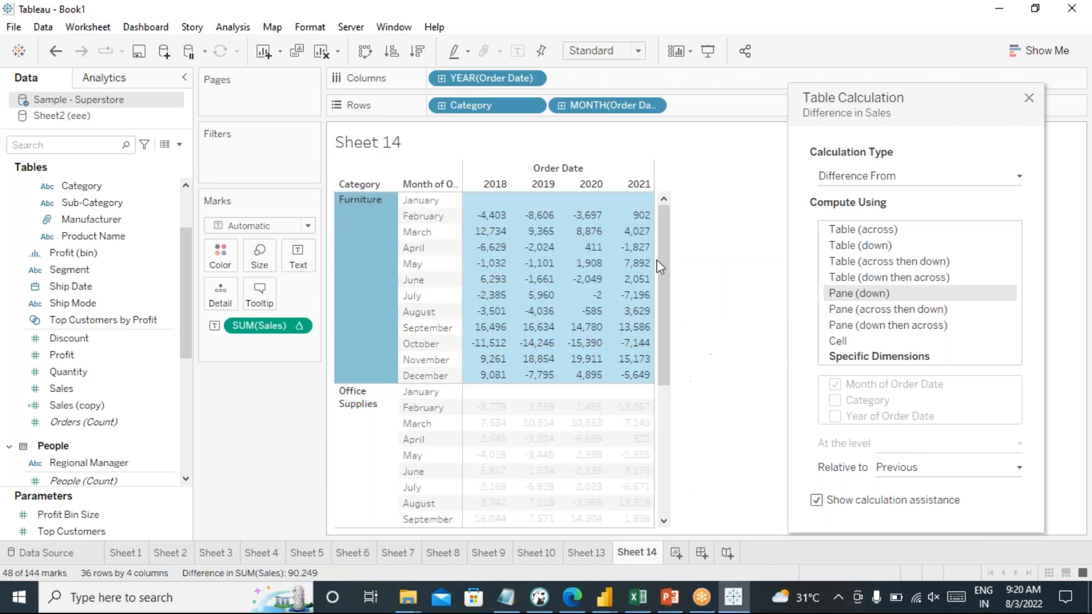
mouse_move(493, 202)
click(699, 278)
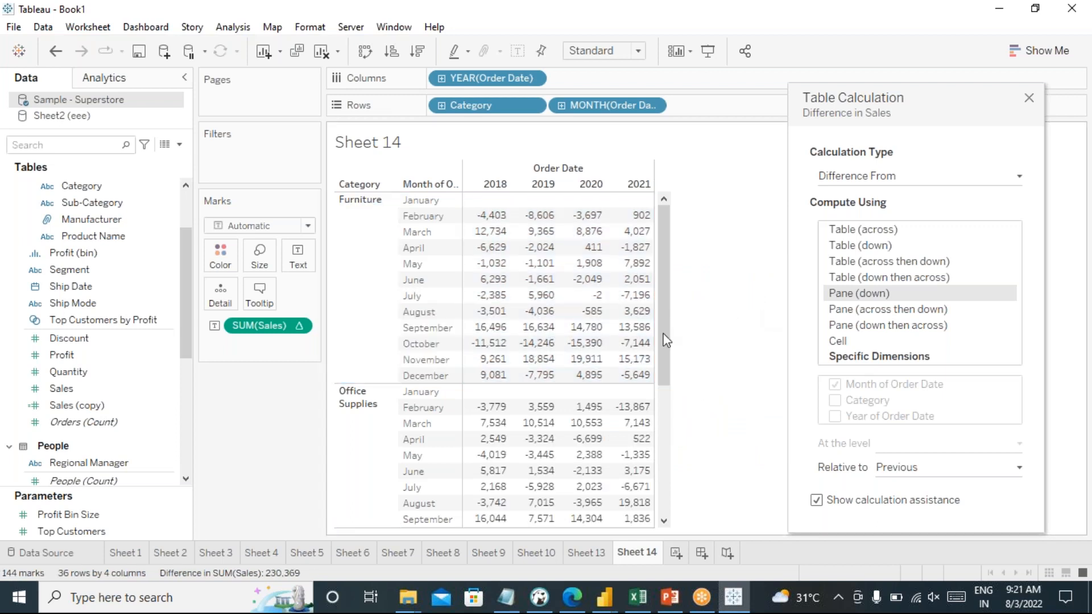
click(372, 207)
scroll(373, 210, down, 5)
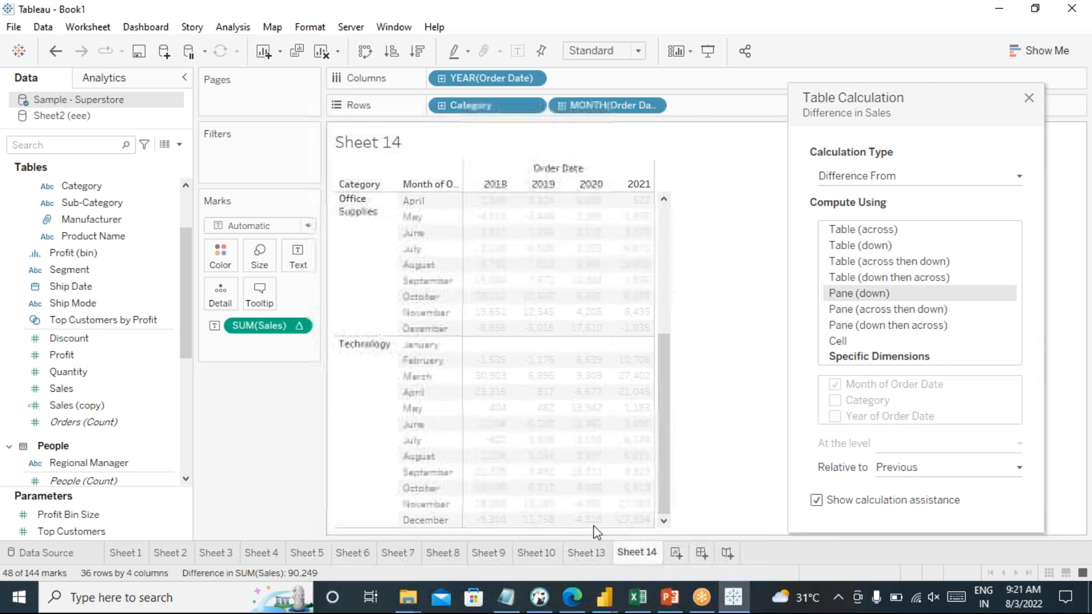
- Set the difference calculation to compute using Table (down) and examine the 2018 column from Furniture January to Technology December
click(848, 251)
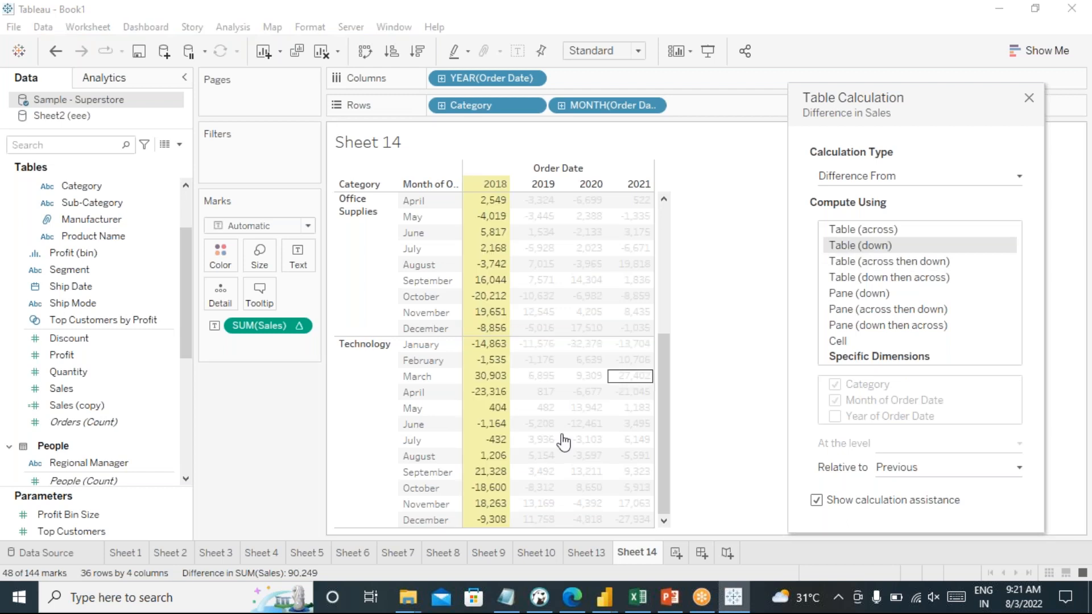
scroll(679, 427, up, 5)
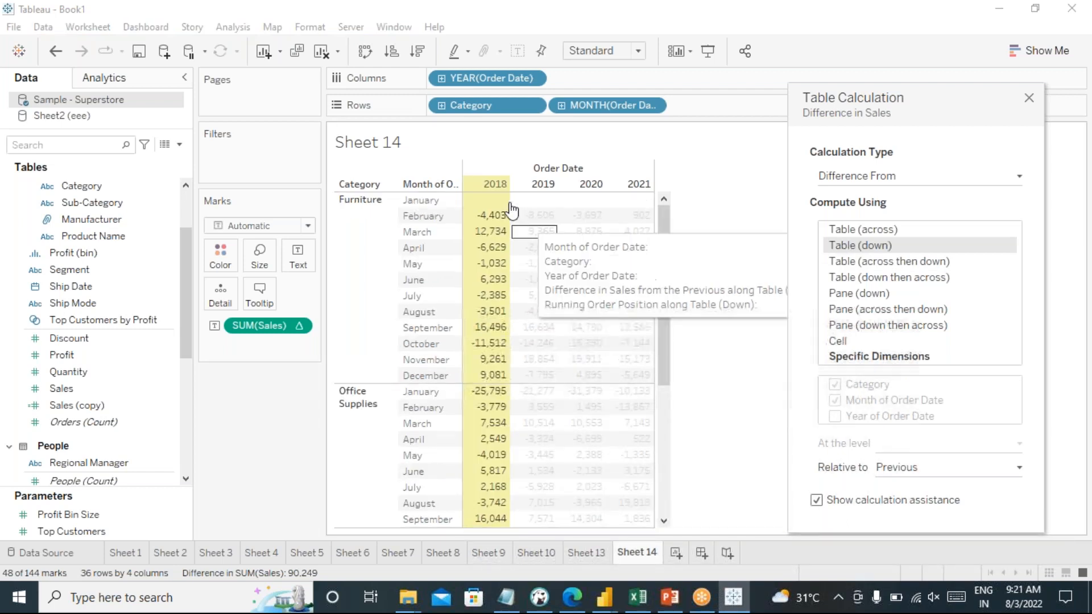
scroll(481, 441, down, 5)
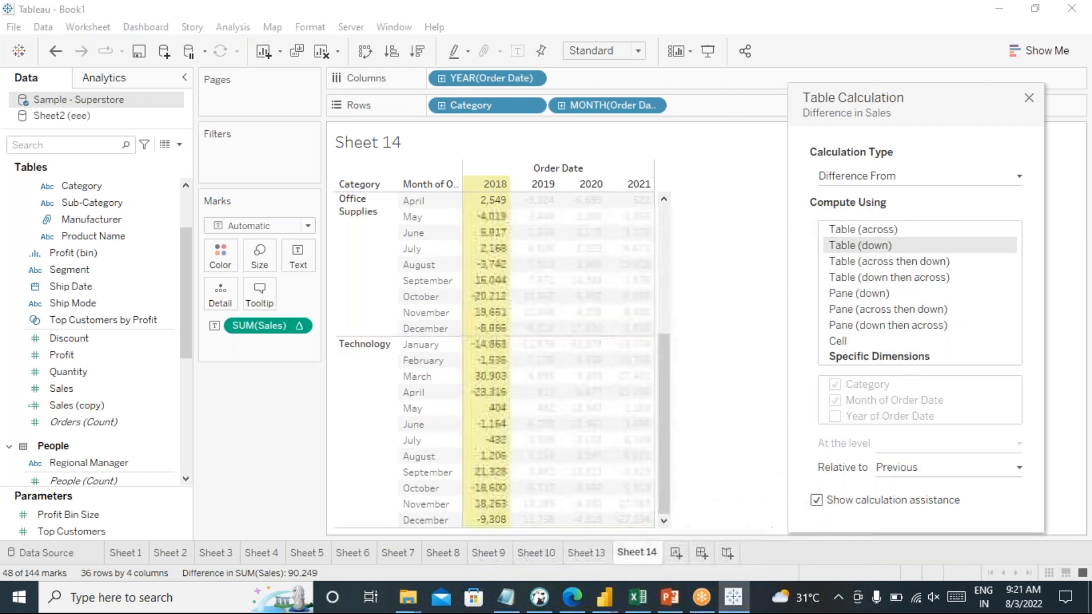
mouse_move(491, 534)
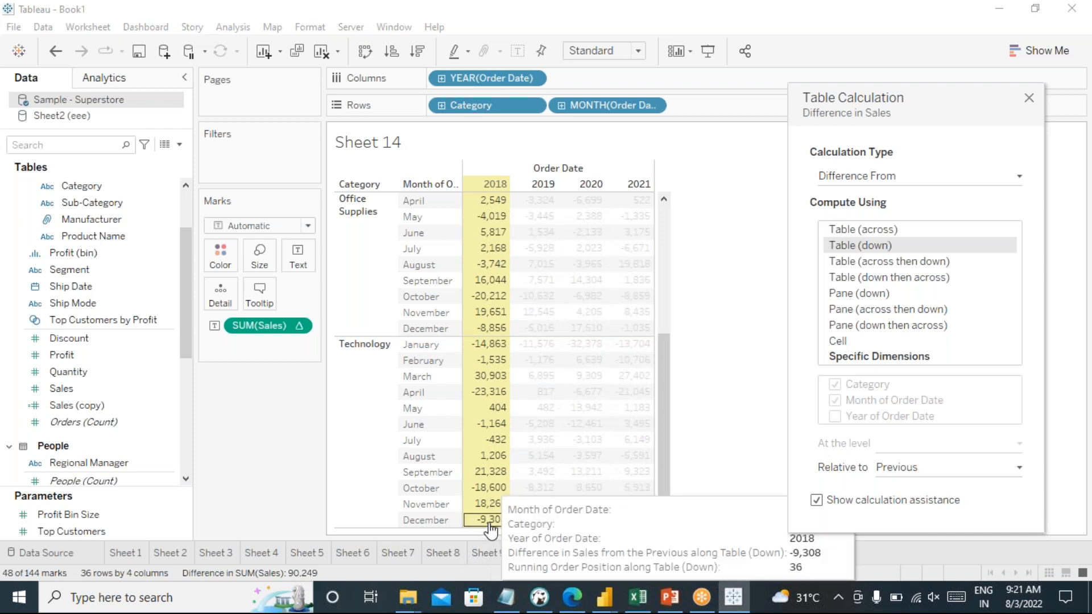
- Switch the computing direction back to Pane (down), close the settings and clear the table calculation from the Sales measure
click(844, 294)
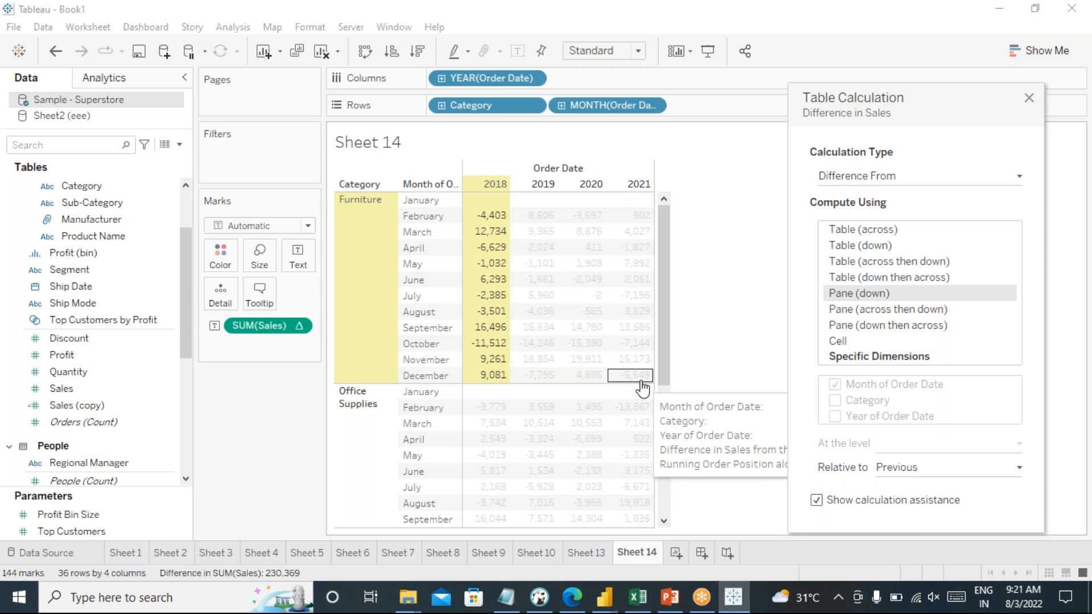
click(1031, 99)
click(300, 326)
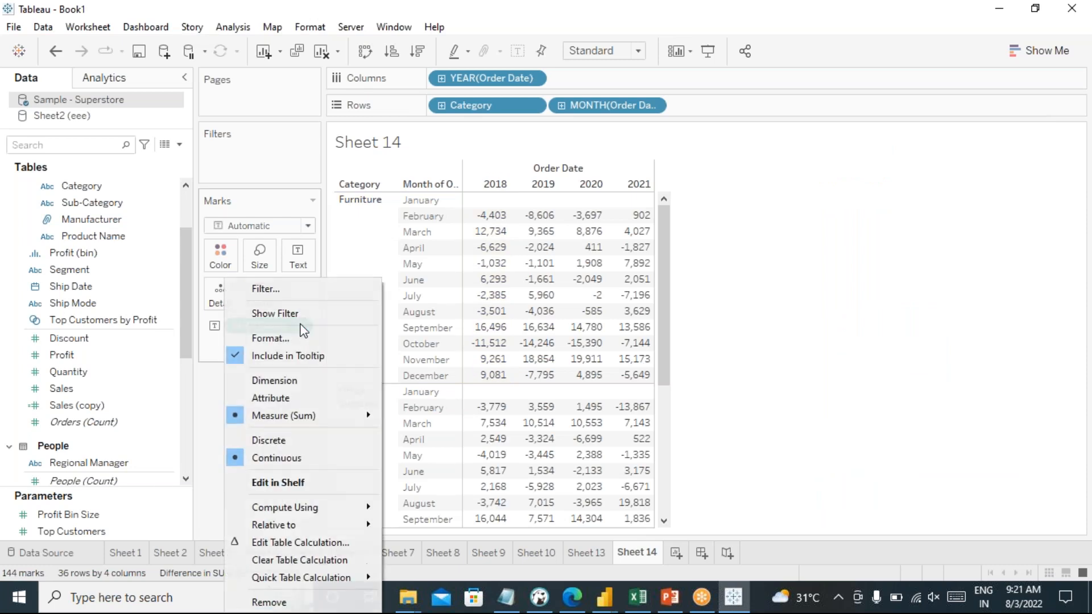
click(289, 559)
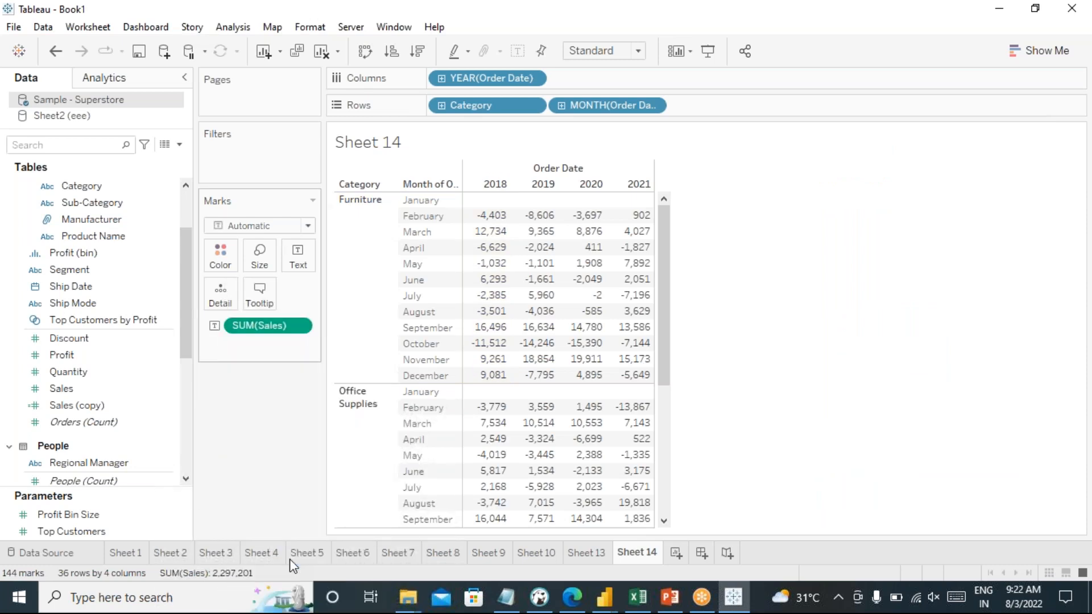
- Add a Difference From table calculation computed using Table (across) to the Sales measure and close its settings
click(303, 326)
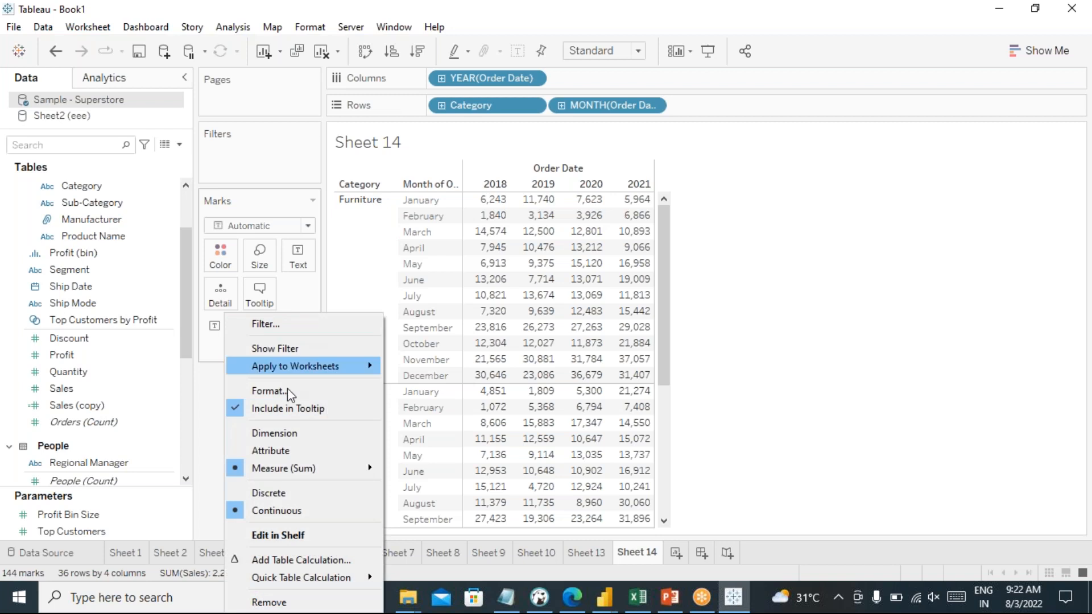
click(303, 561)
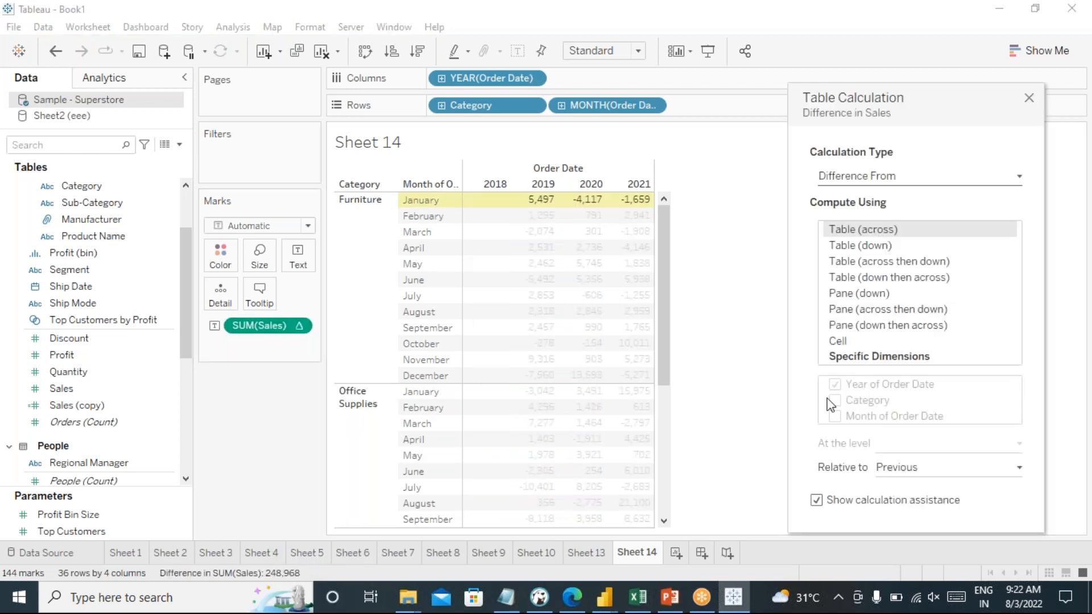
drag(915, 106, 815, 101)
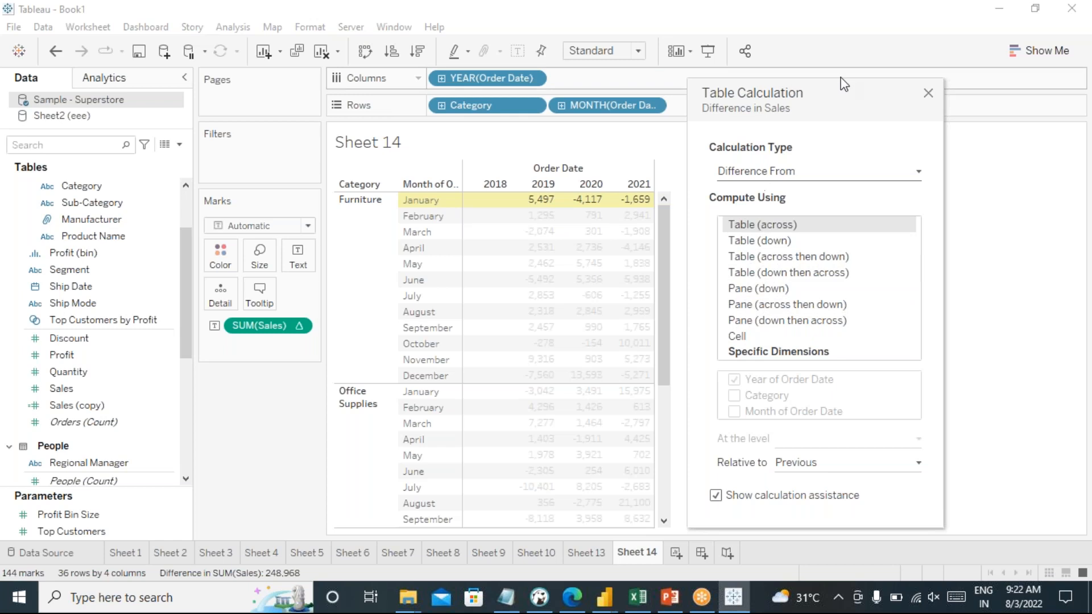
click(929, 93)
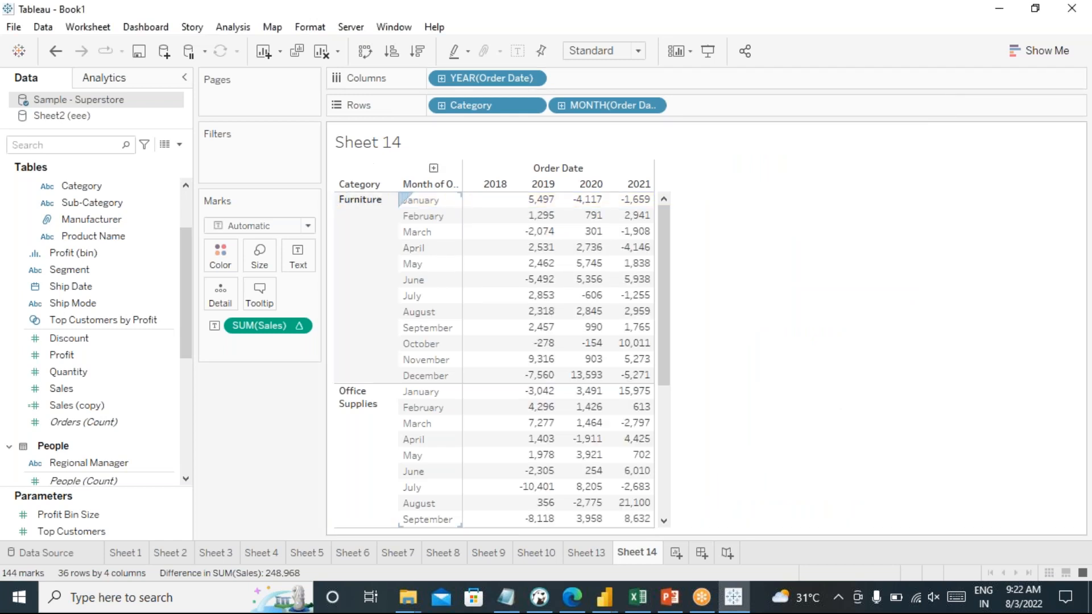
- Remove Category from the rows and review the compute options of the Sales difference calculation without it
drag(510, 105, 207, 435)
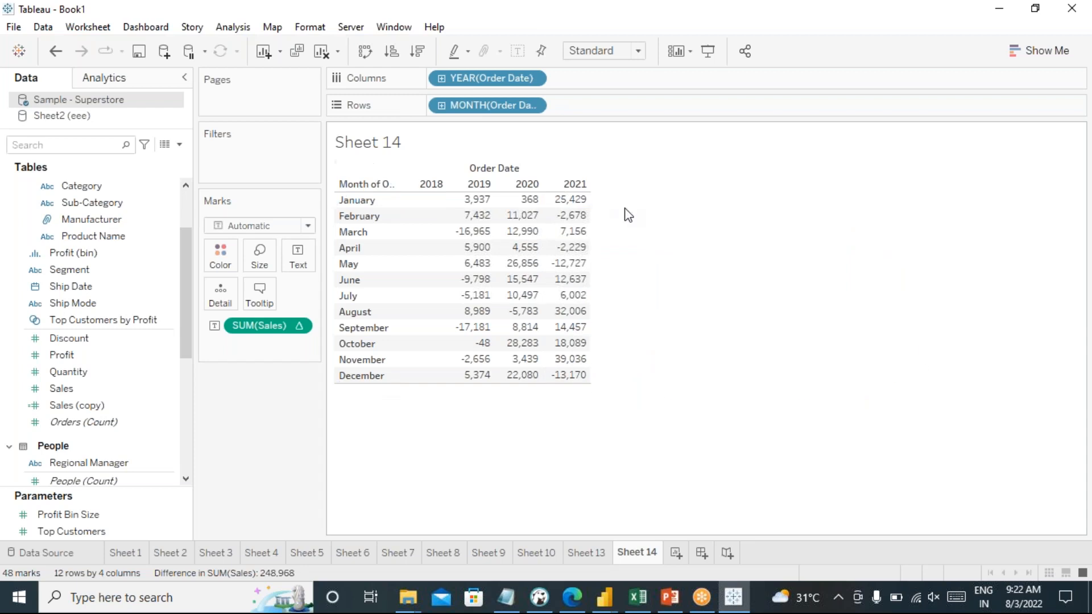
click(296, 325)
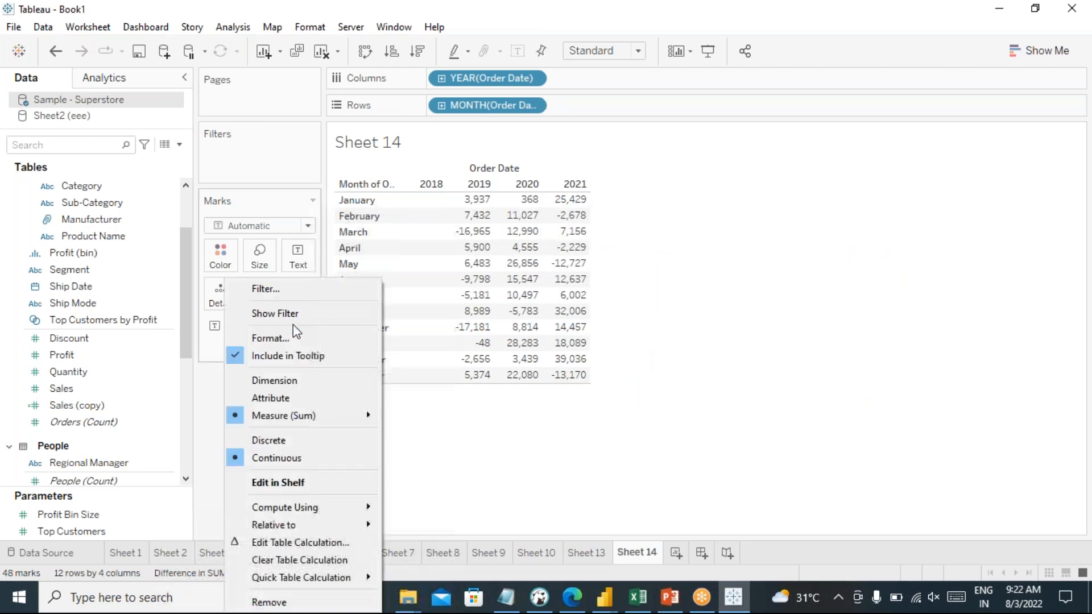
click(298, 542)
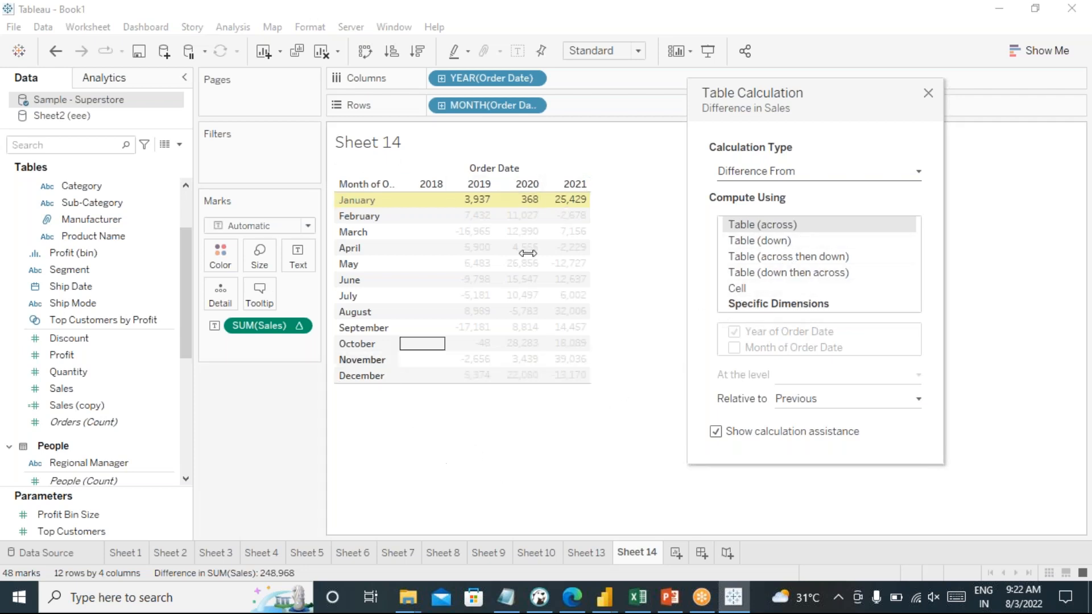
click(928, 93)
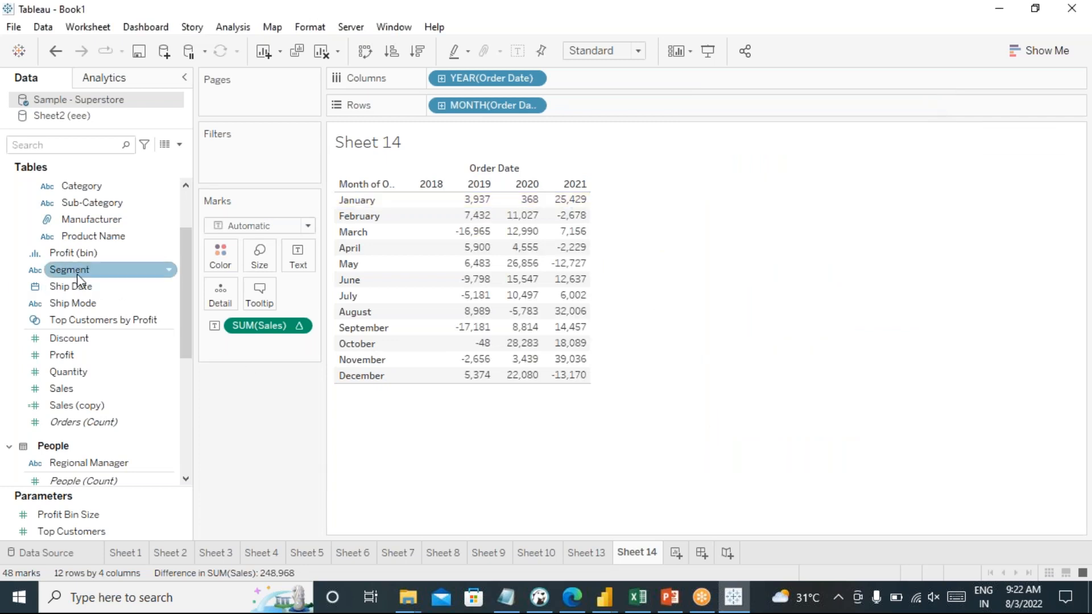
- Add Category back to the rows and highlight the Furniture, Office Supplies and Technology panes in turn, ending on Furniture
double_click(86, 186)
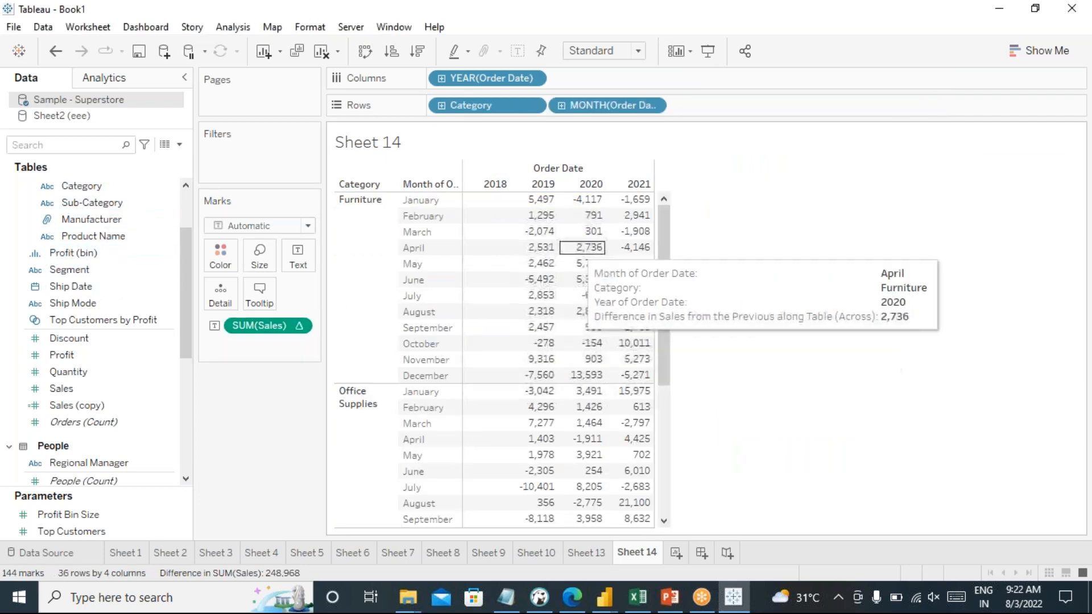
click(348, 285)
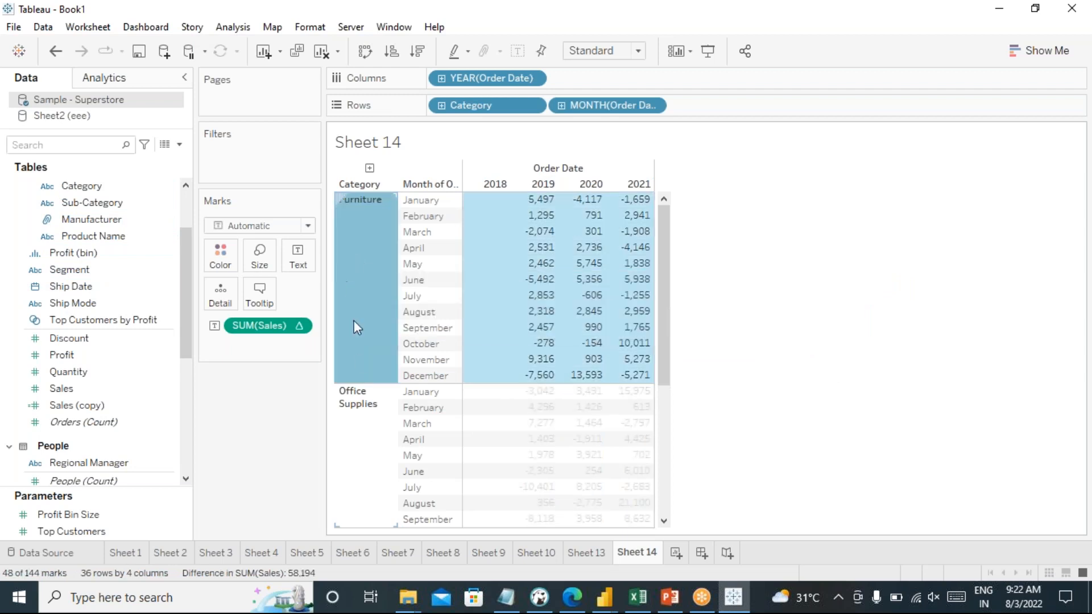
click(370, 442)
click(363, 314)
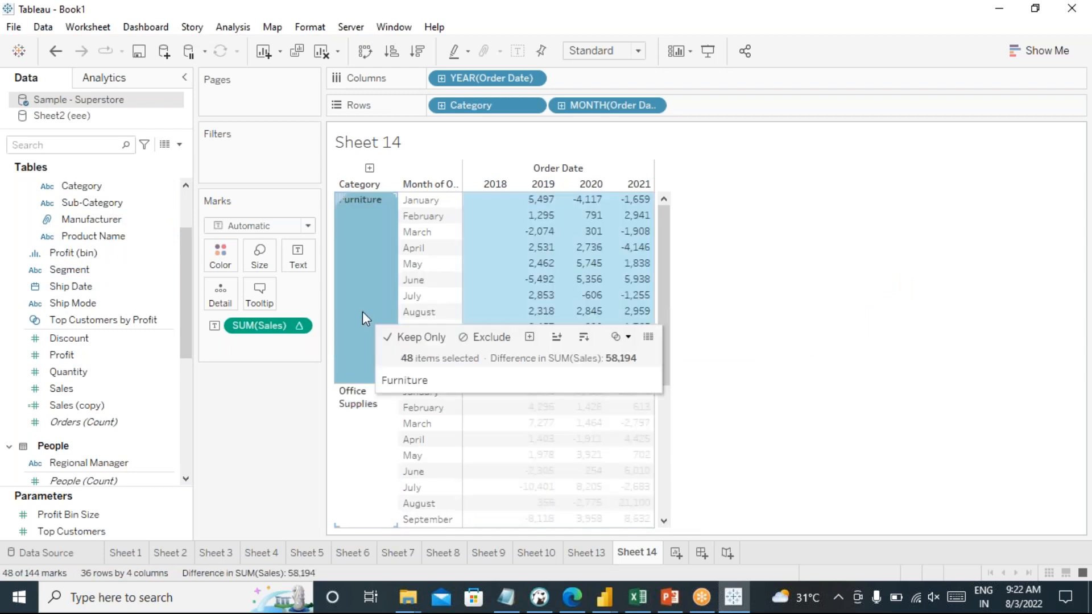
click(353, 442)
scroll(353, 442, down, 5)
click(353, 392)
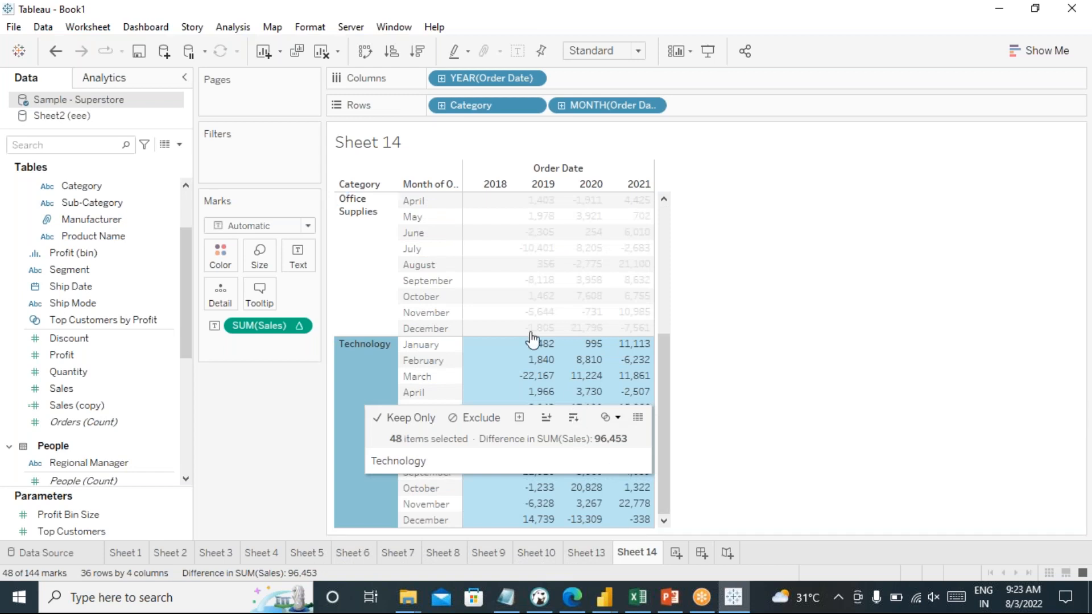
scroll(592, 416, up, 5)
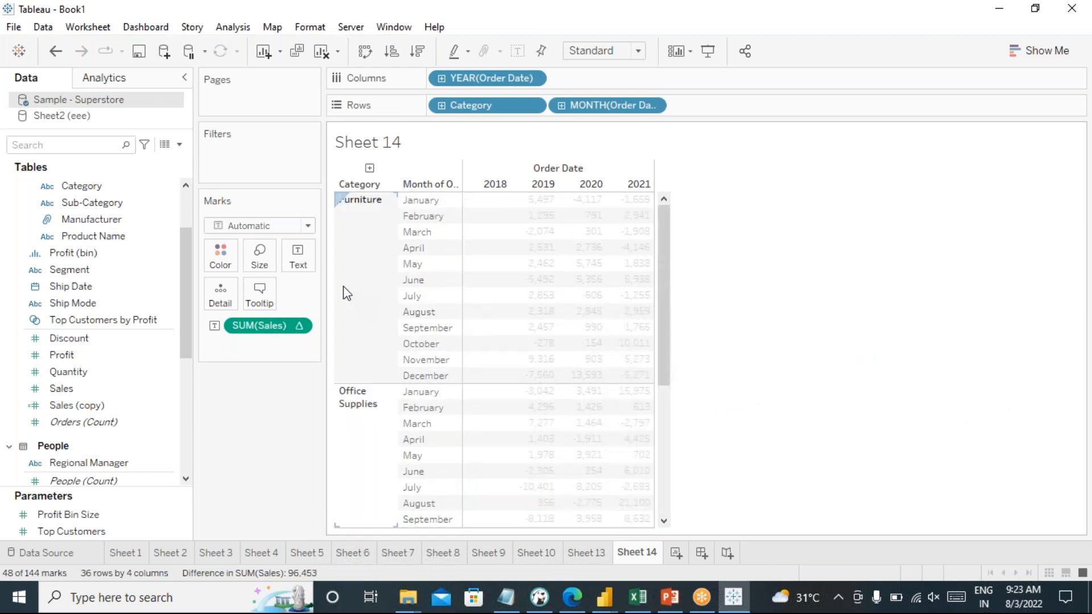
click(344, 289)
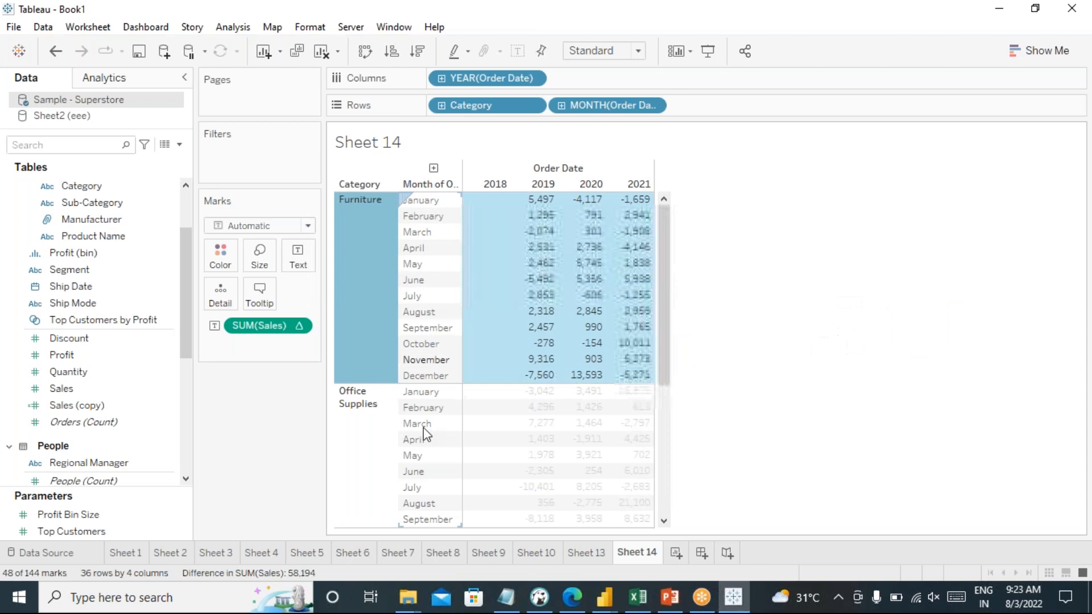
- Clear the Sales table calculation and add a new Difference From calculation computed using Pane (down then across)
click(297, 327)
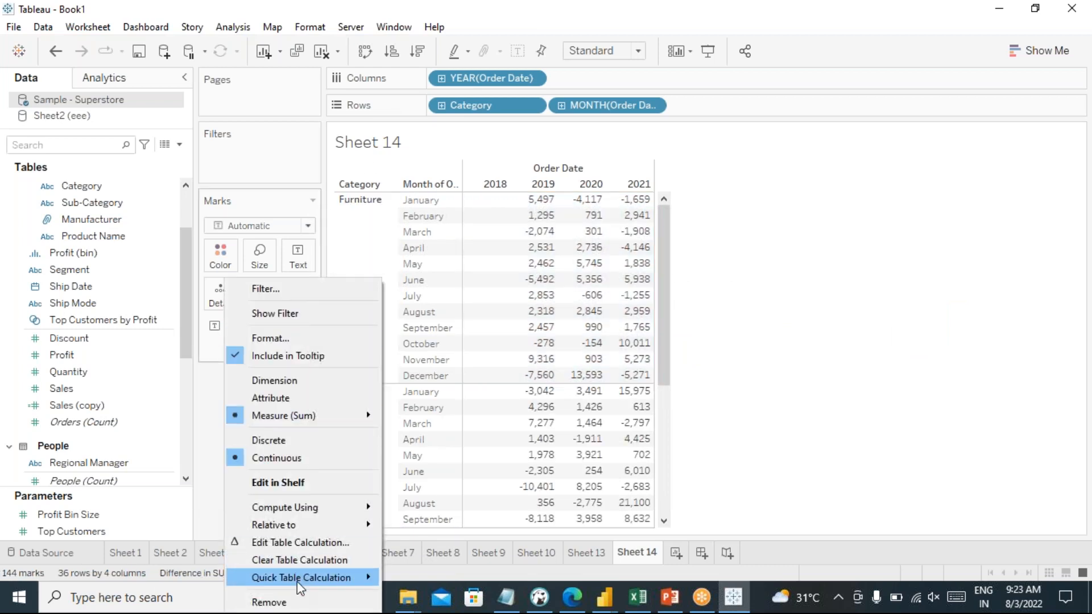
click(298, 560)
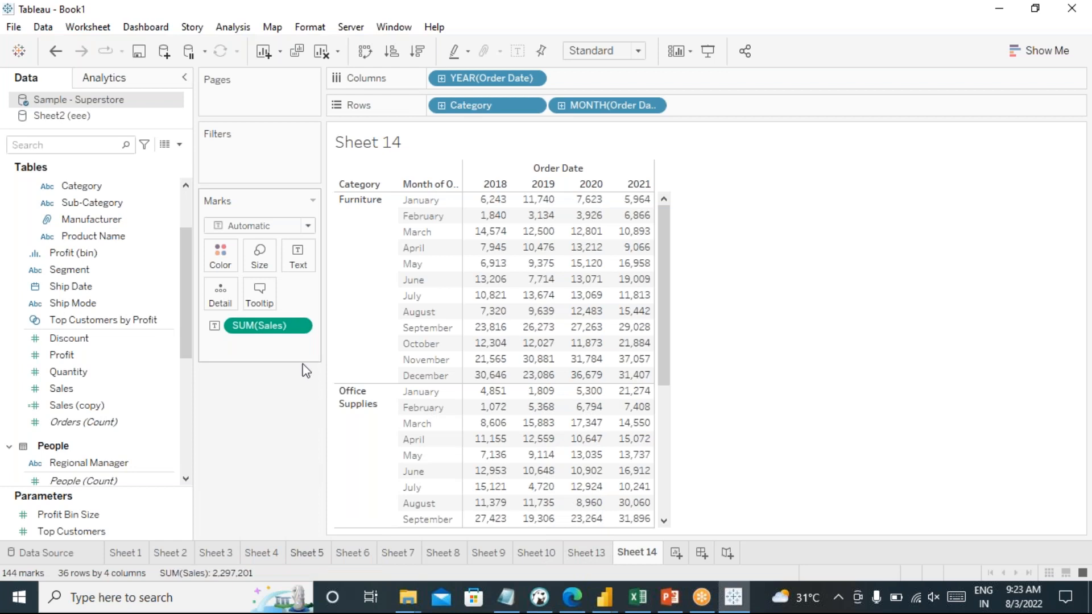
click(300, 326)
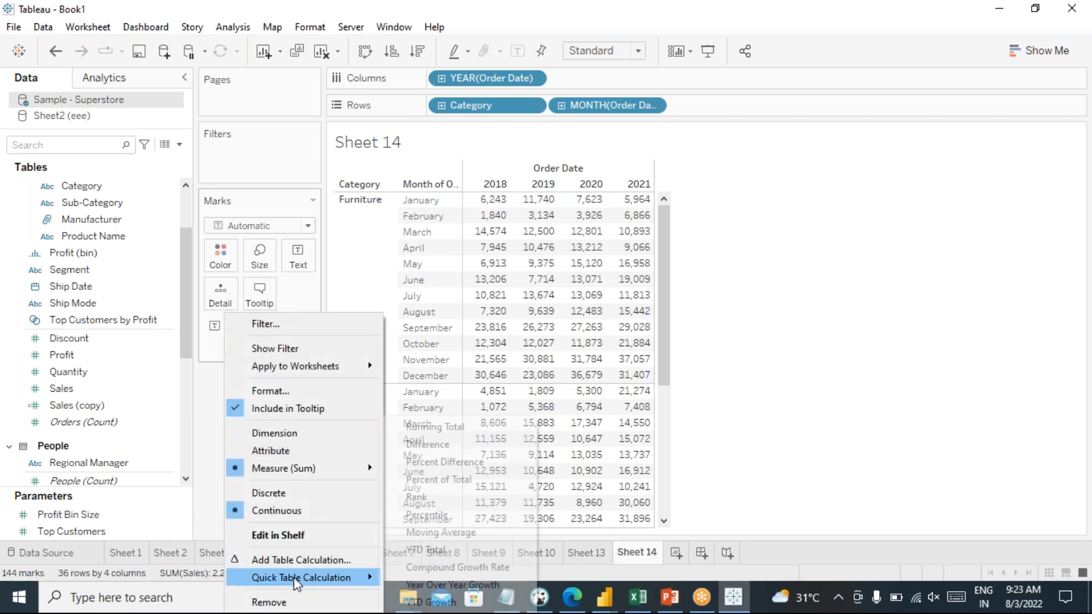
click(296, 560)
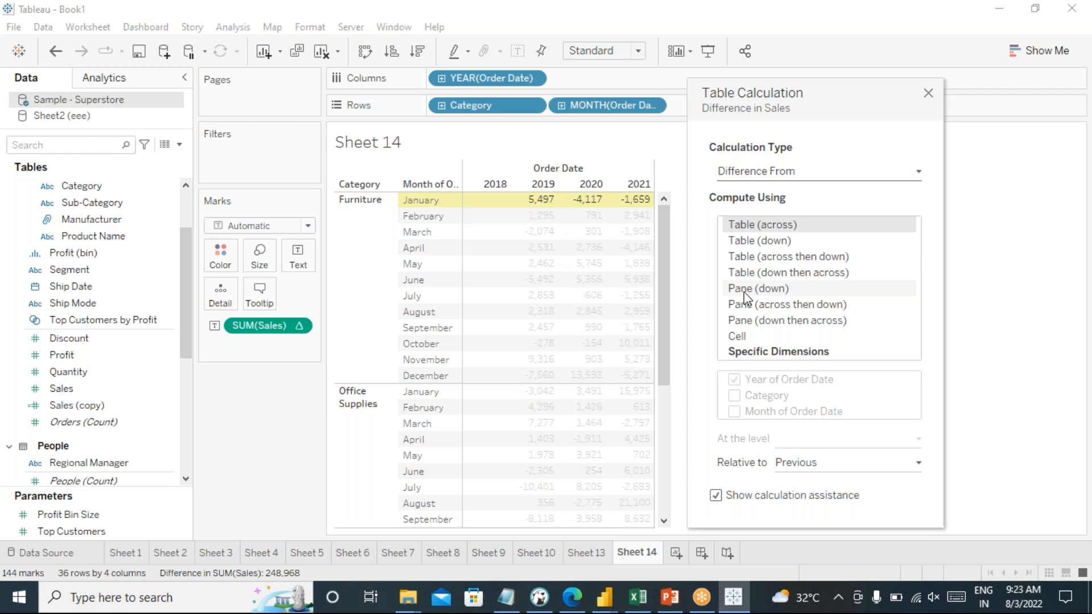
click(767, 321)
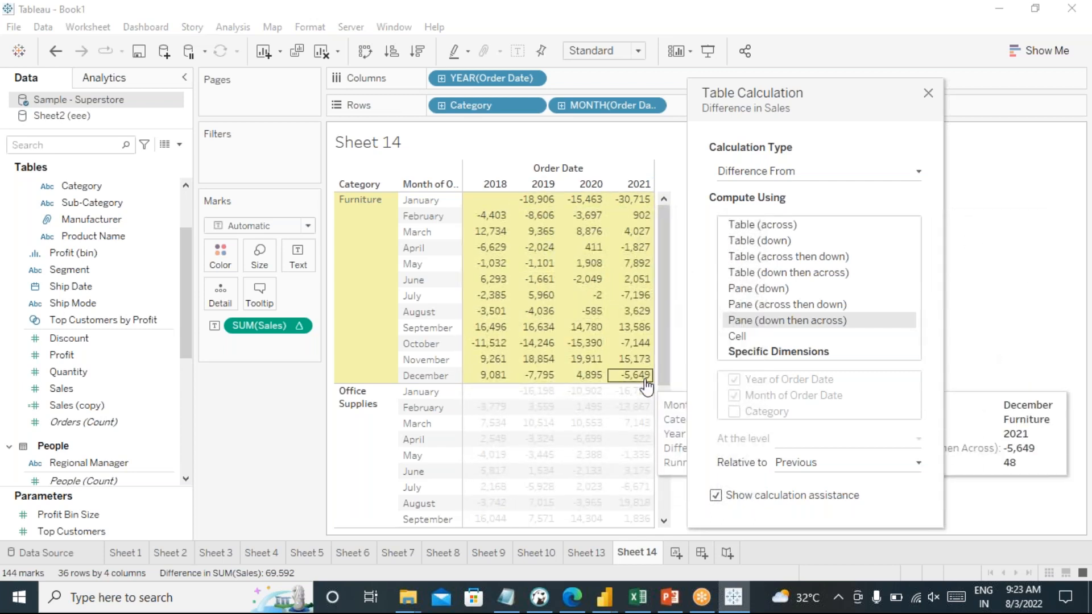
- Highlight the Office Supplies pane and examine its month-by-month differences down and across the years
click(371, 441)
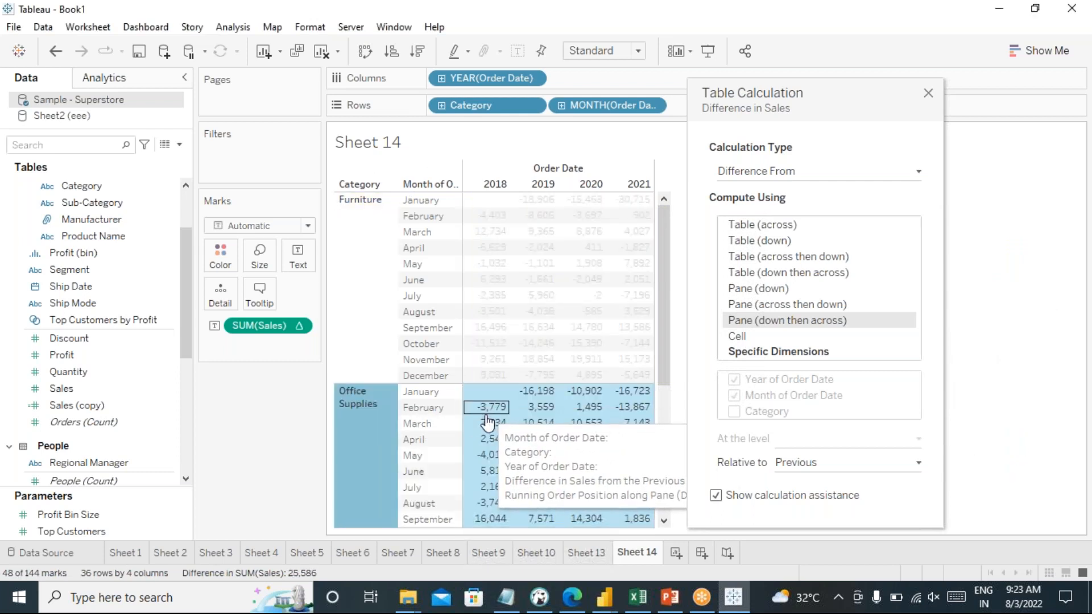
scroll(488, 421, down, 3)
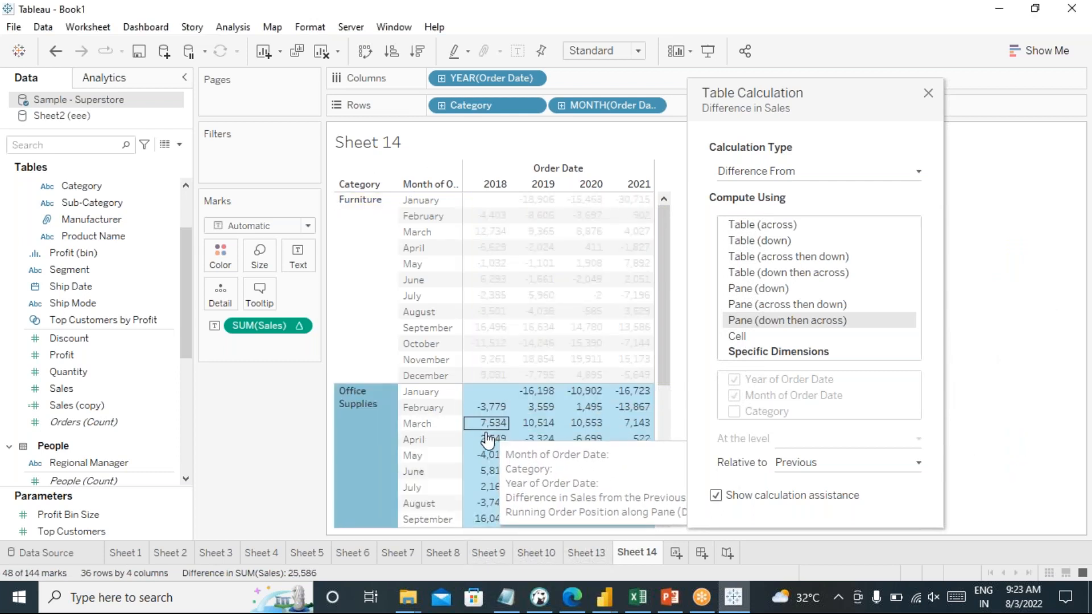
scroll(487, 441, down, 2)
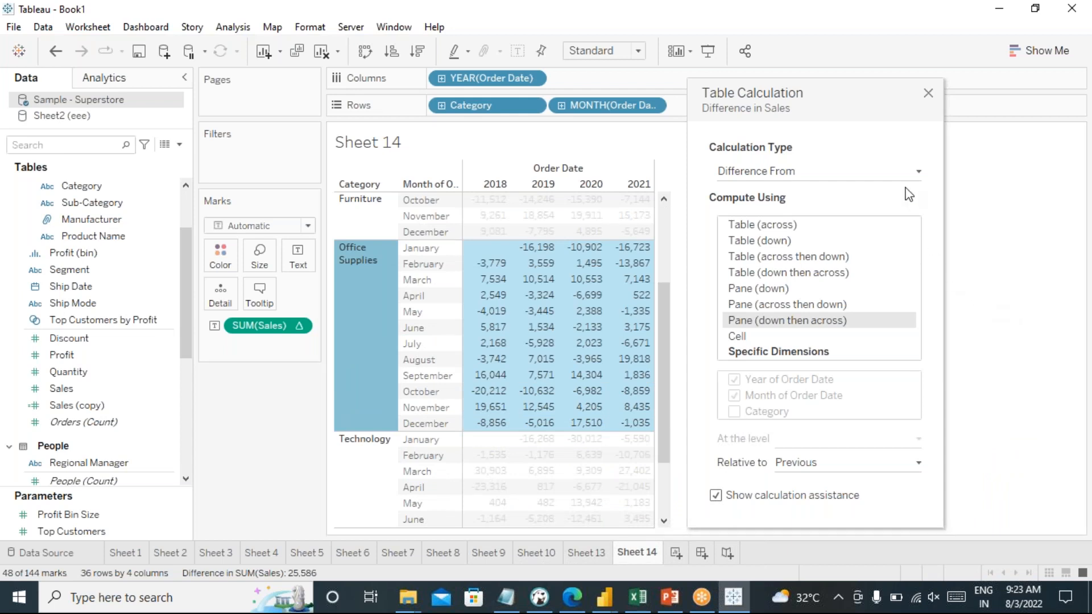
- Try the Percent From, Rank and Moving Calculation types on the Sales table calculation and close its settings
click(919, 172)
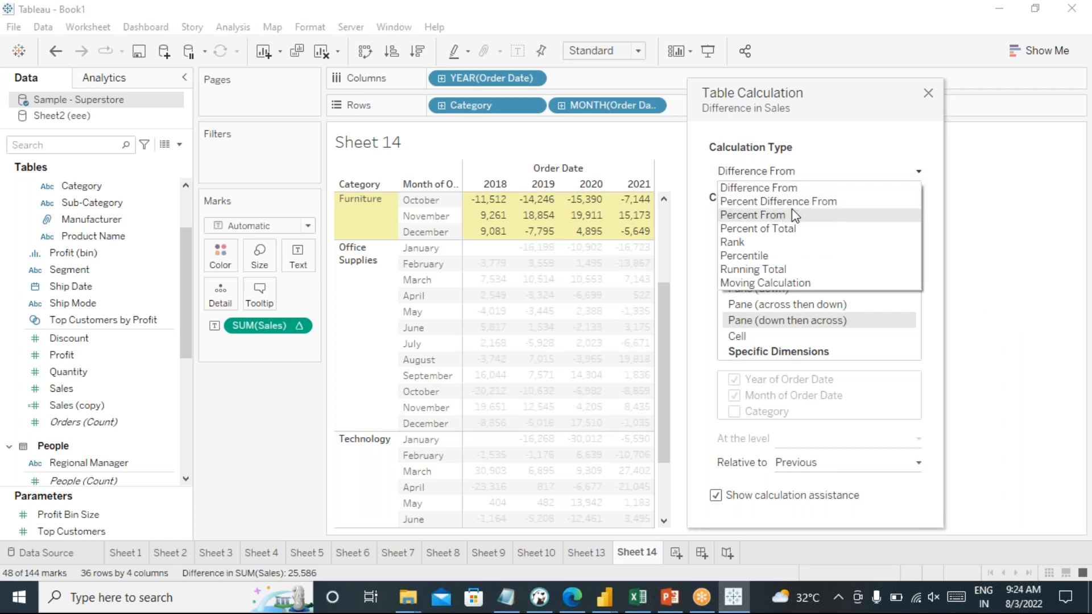
click(779, 219)
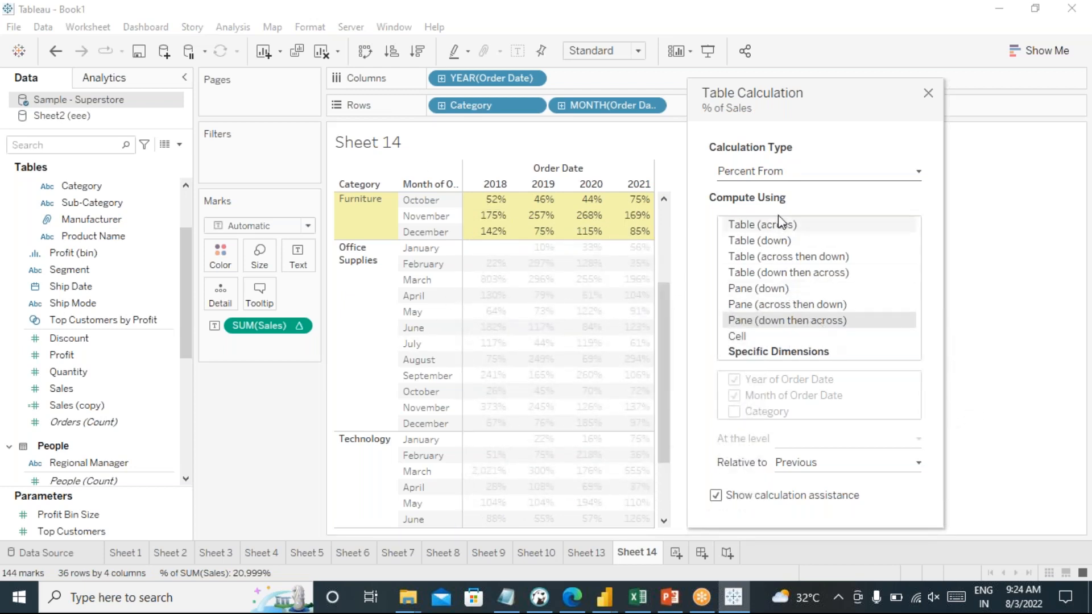
click(777, 174)
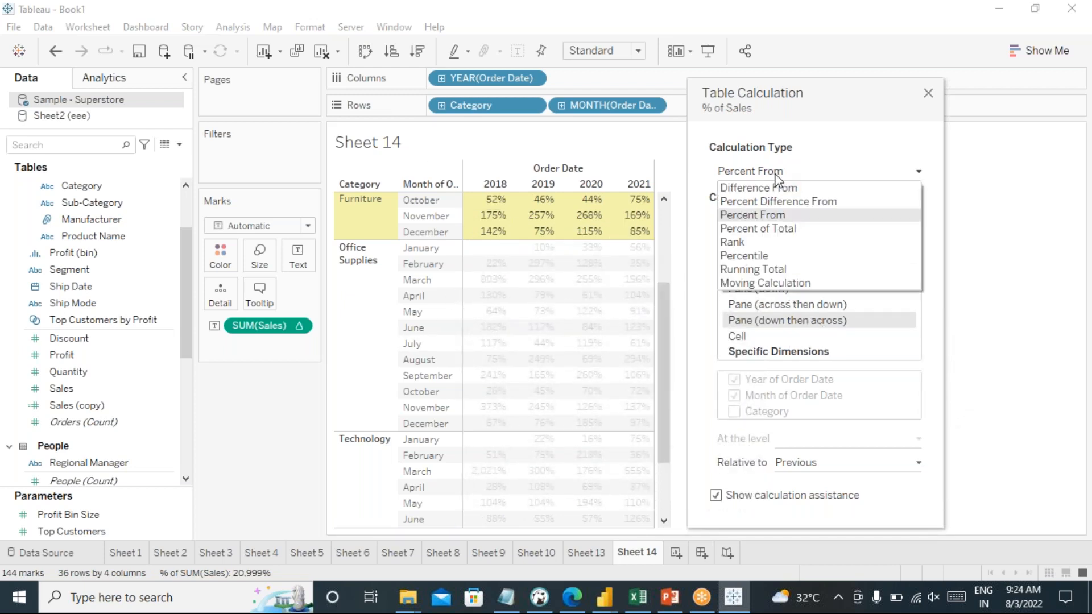
click(757, 242)
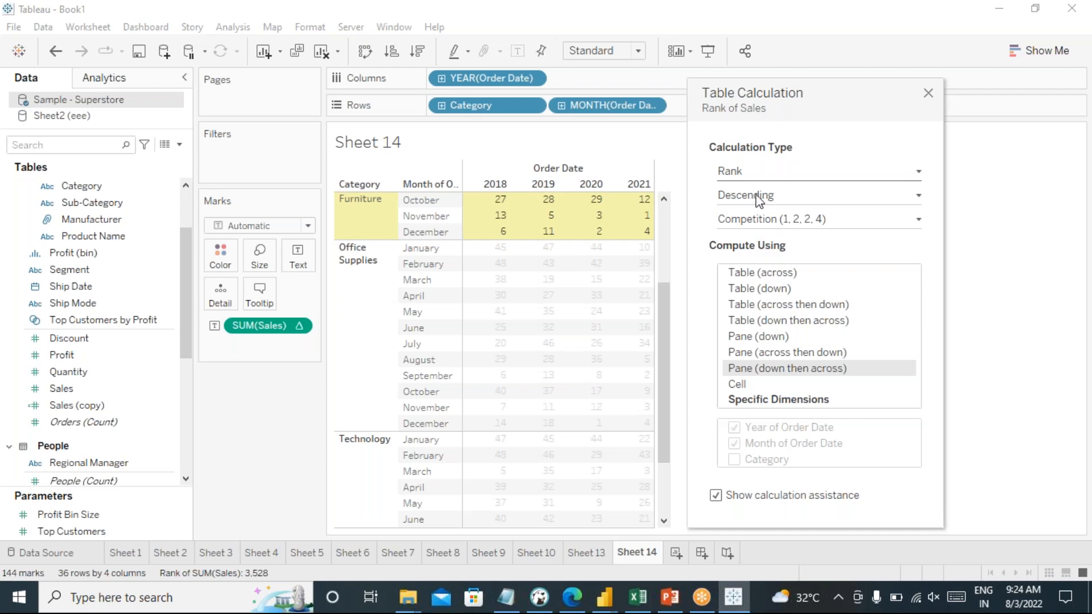
click(746, 171)
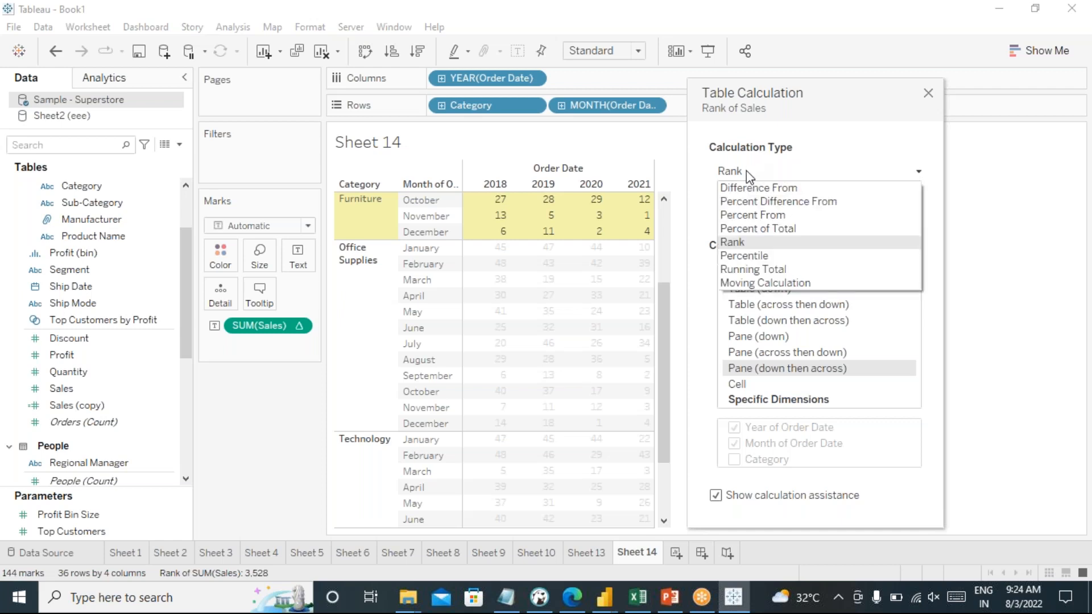
click(764, 283)
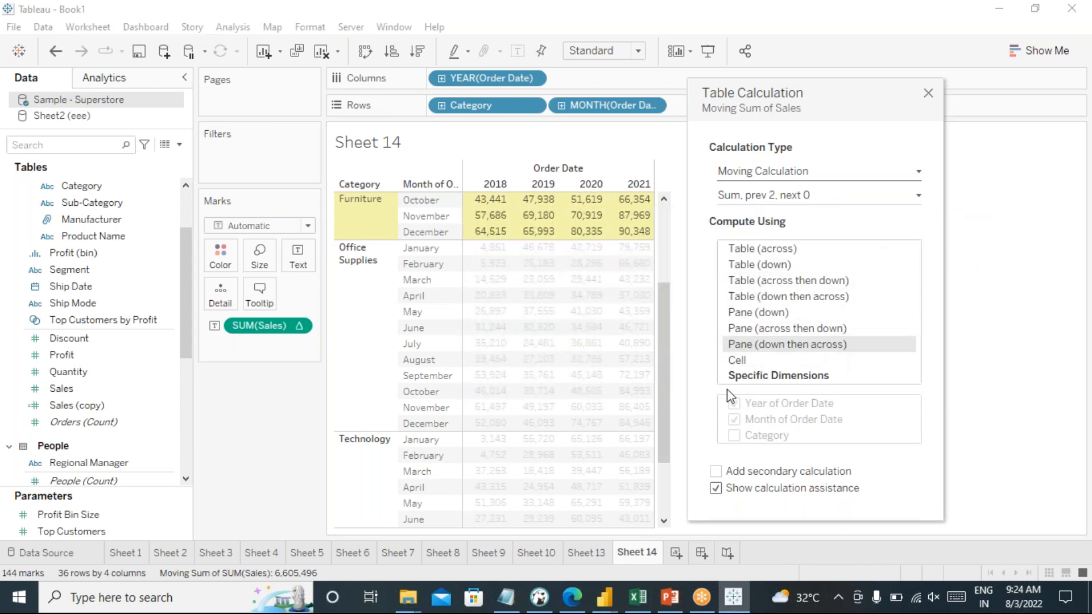
click(928, 94)
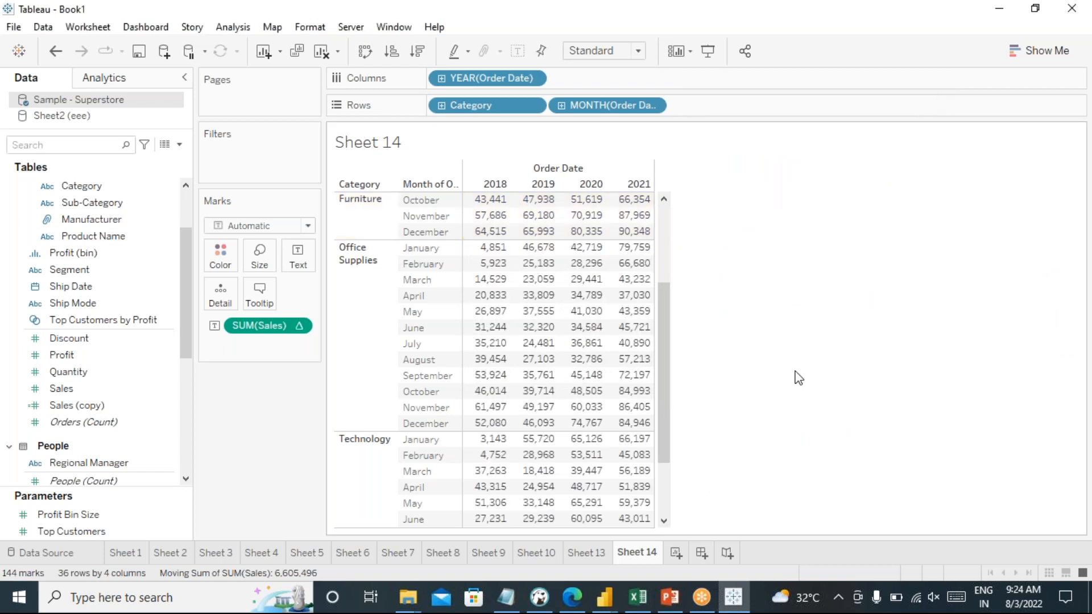
- Clear the table calculation from the Sales measure and highlight the Furniture and Office Supplies panes in turn
click(298, 330)
click(297, 558)
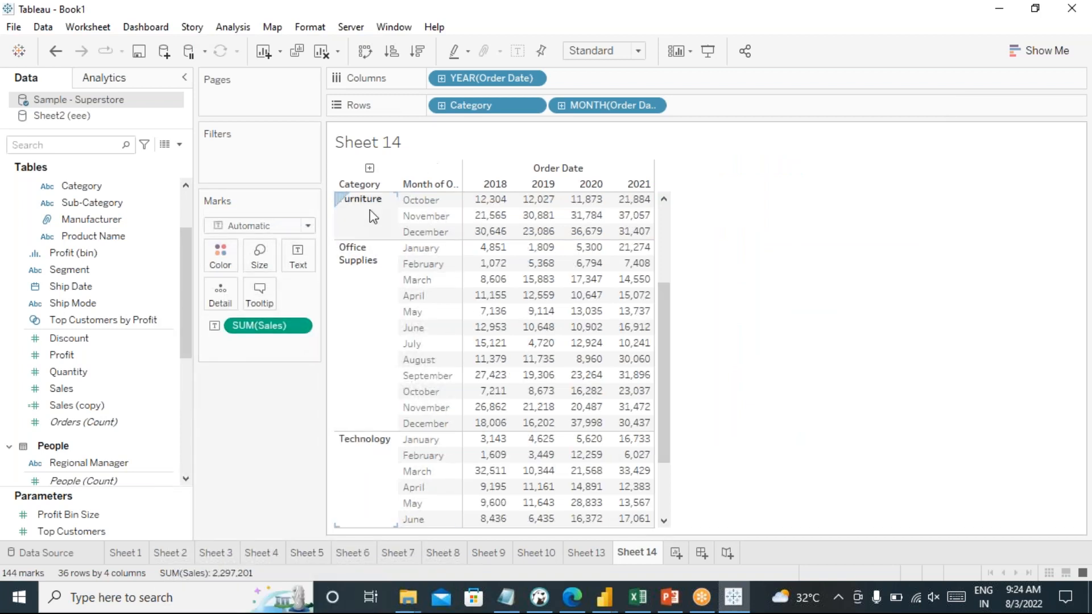
click(353, 212)
click(350, 391)
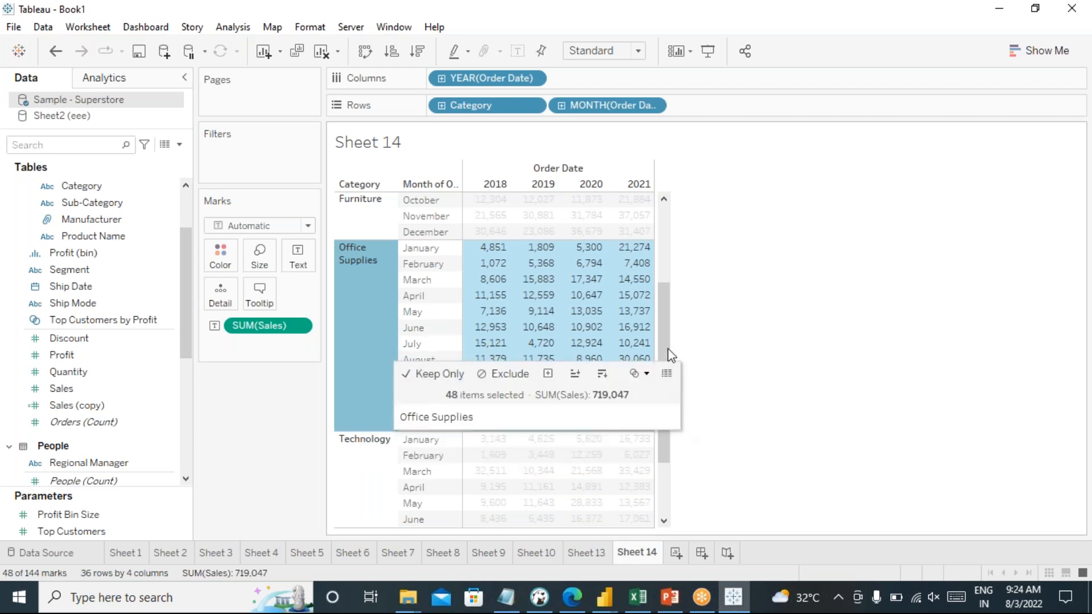
scroll(666, 318, up, 3)
scroll(666, 307, down, 5)
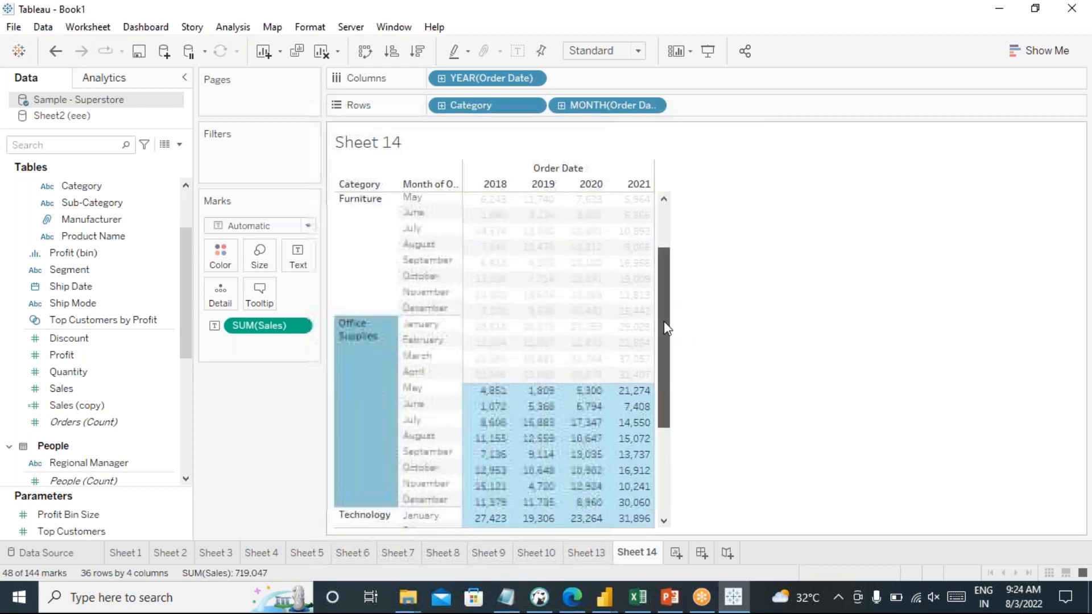
- Apply the Percentile quick table calculation to the Sales measure
click(297, 326)
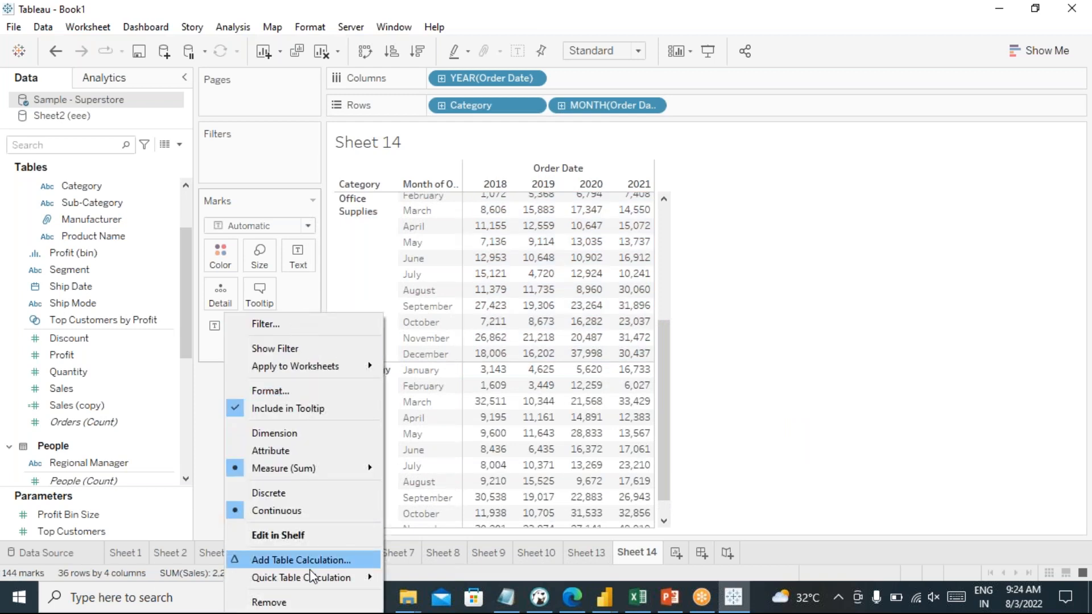
mouse_move(341, 576)
mouse_move(375, 577)
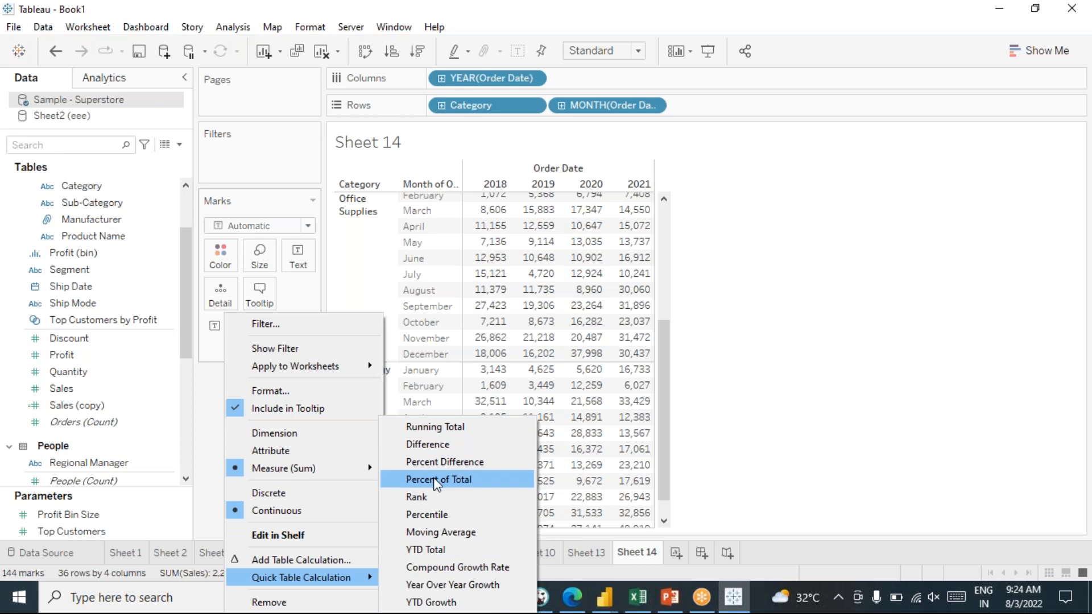
click(426, 515)
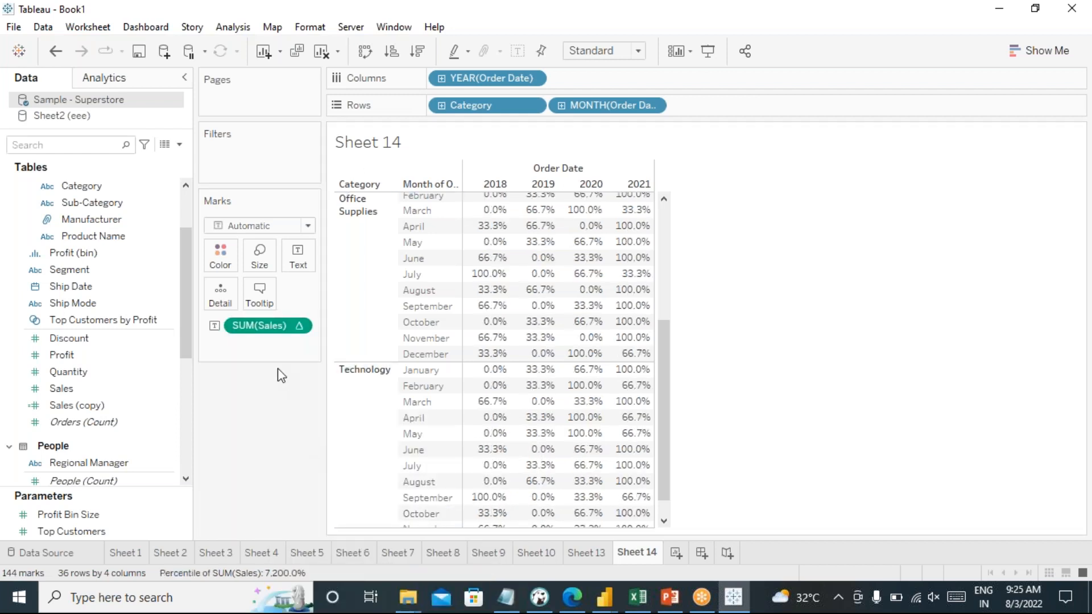
- Copy the formula RANK_PERCENTILE(SUM([Sales])) from the Sales measure into the Notepad note, return to Tableau and leave the formula unedited
double_click(274, 329)
drag(274, 328, 162, 330)
key(ctrl+c)
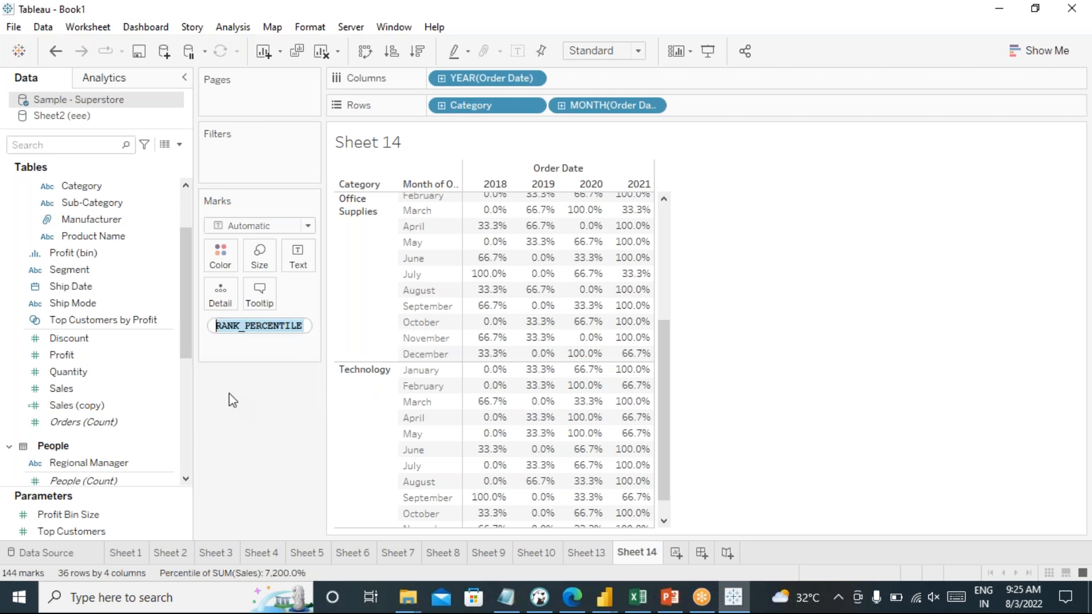
click(505, 598)
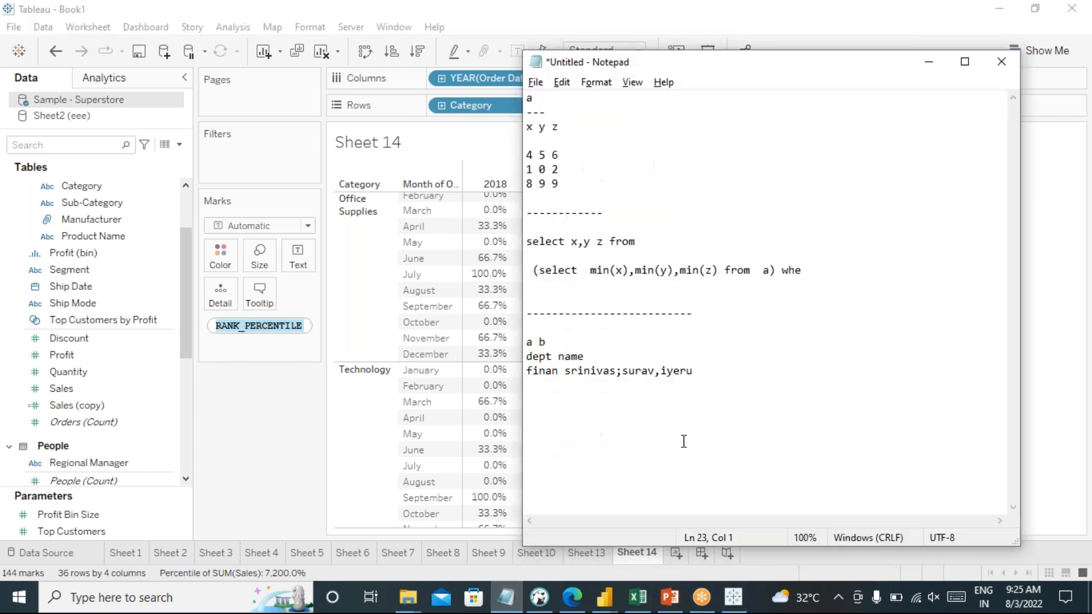
key(ctrl+v)
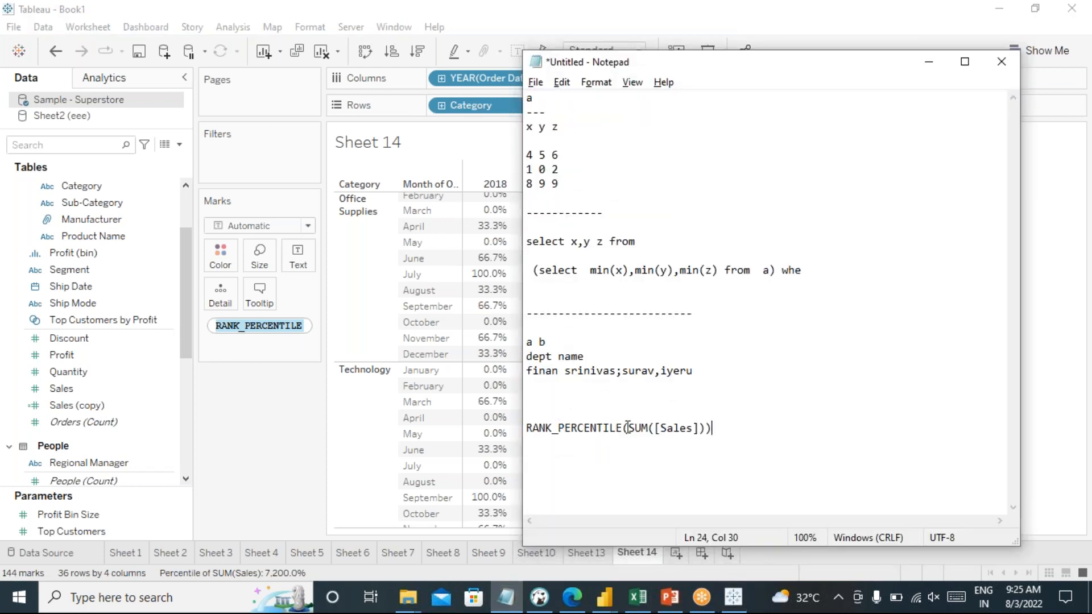
drag(716, 428, 558, 424)
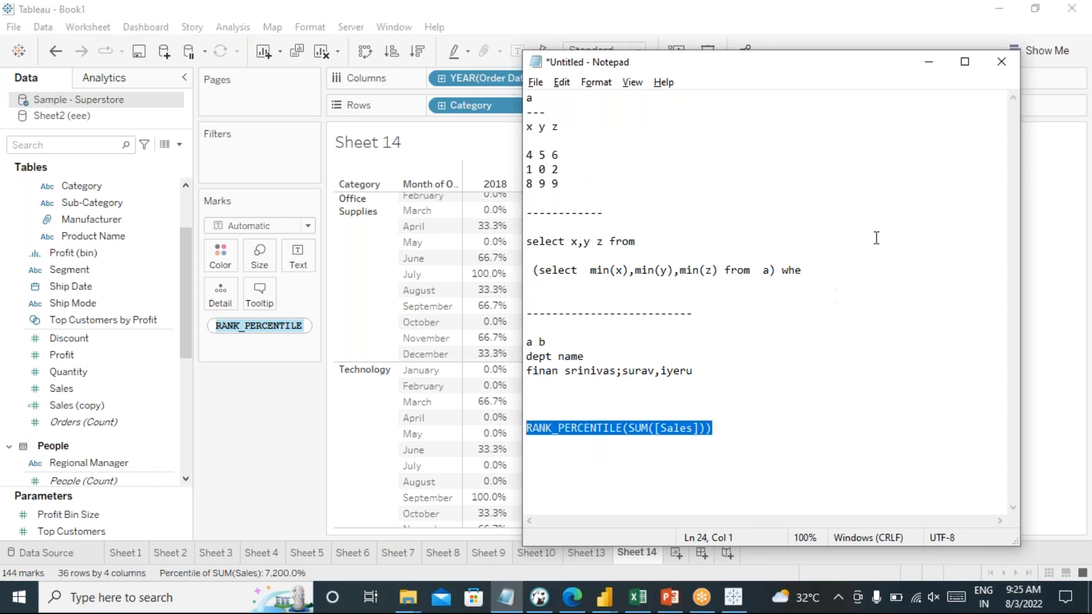
click(925, 76)
scroll(453, 332, up, 5)
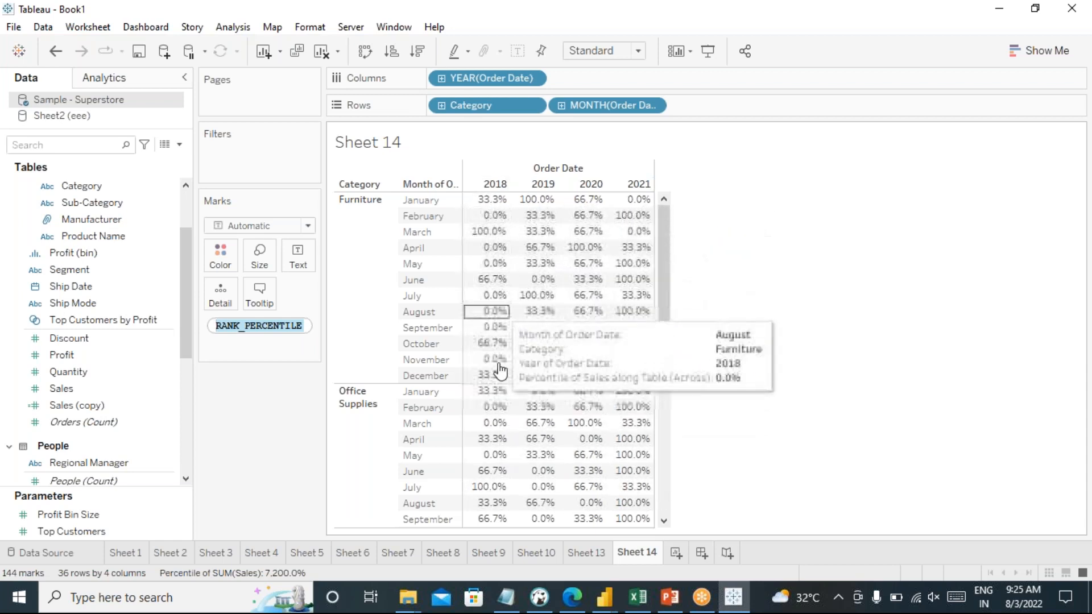
click(227, 373)
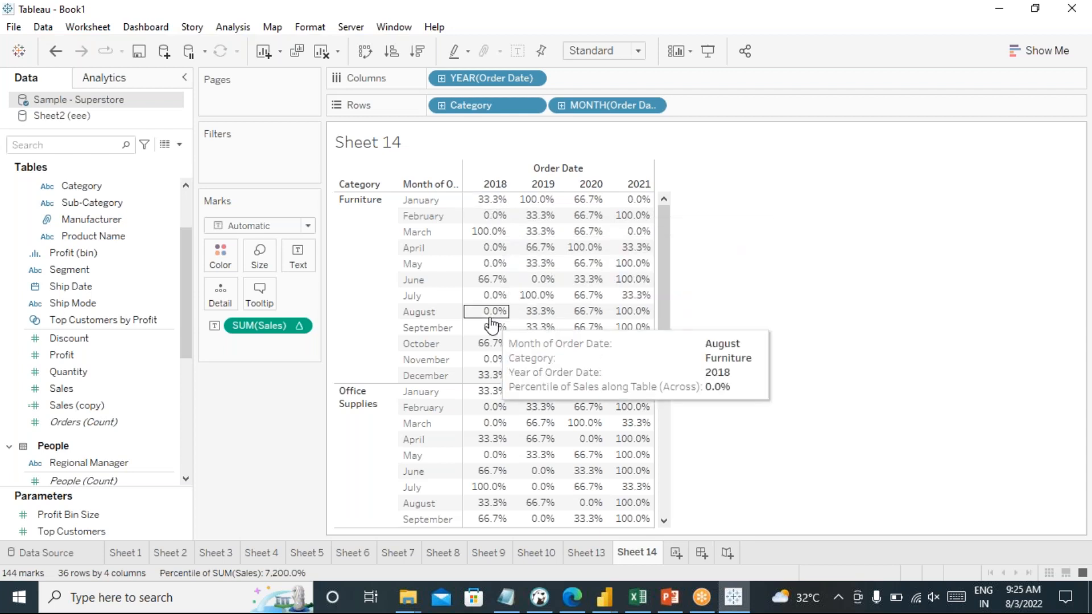
- Remove Category from the rows and clear the percentile calculation from the Sales measure
drag(484, 107, 271, 421)
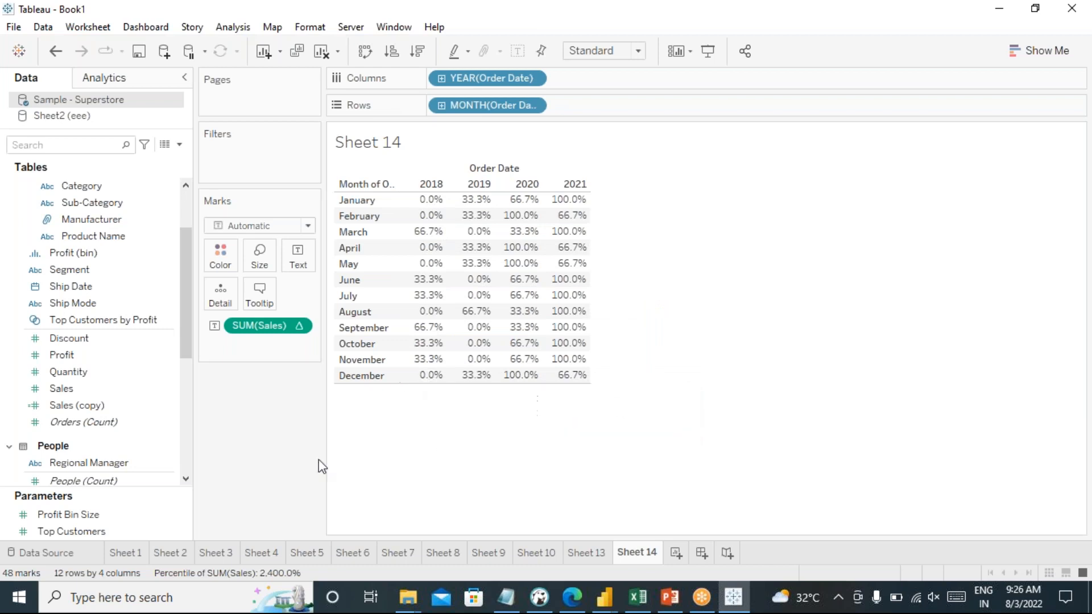
right_click(296, 326)
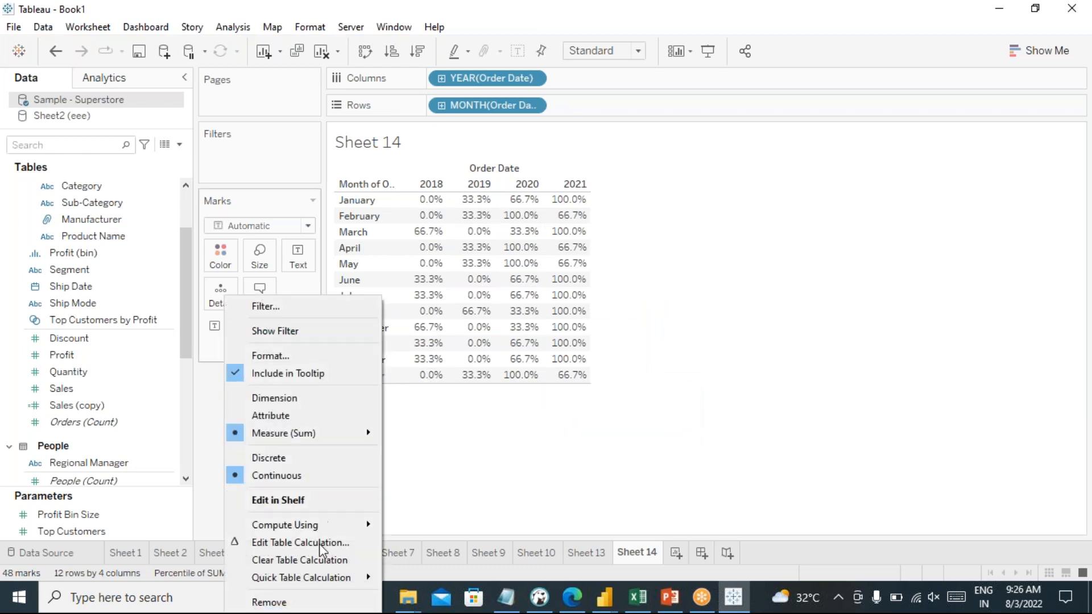
click(300, 560)
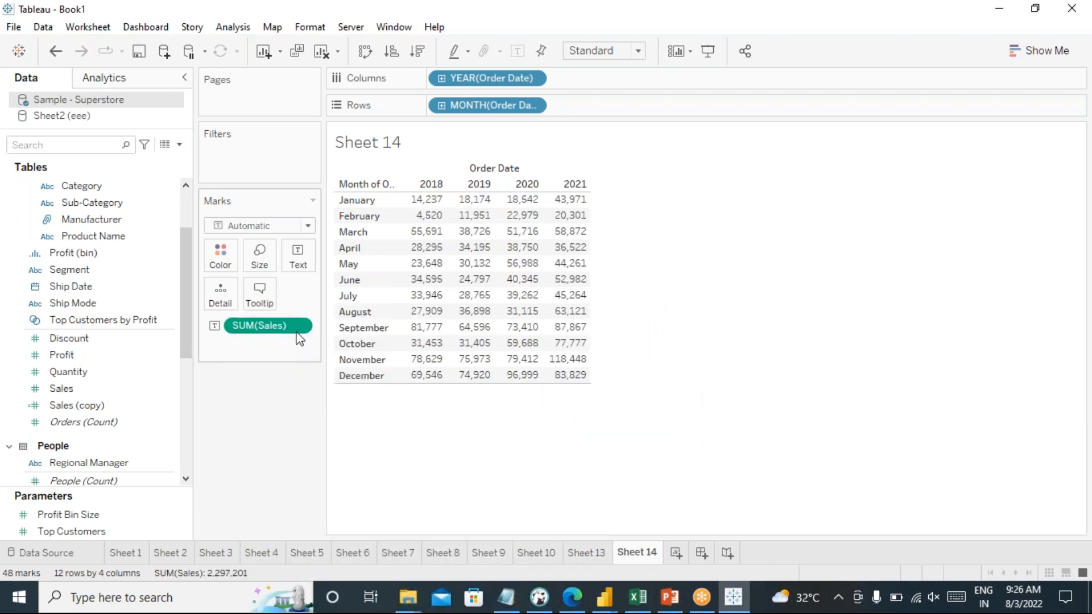
- Apply the Moving Average quick table calculation to the Sales measure
click(300, 328)
mouse_move(360, 578)
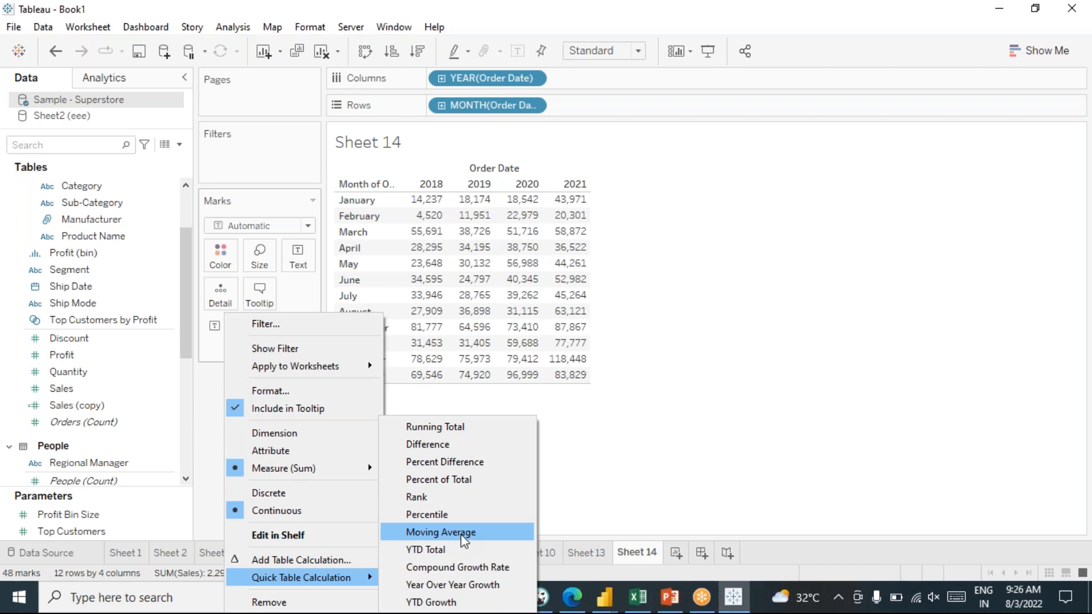
click(460, 534)
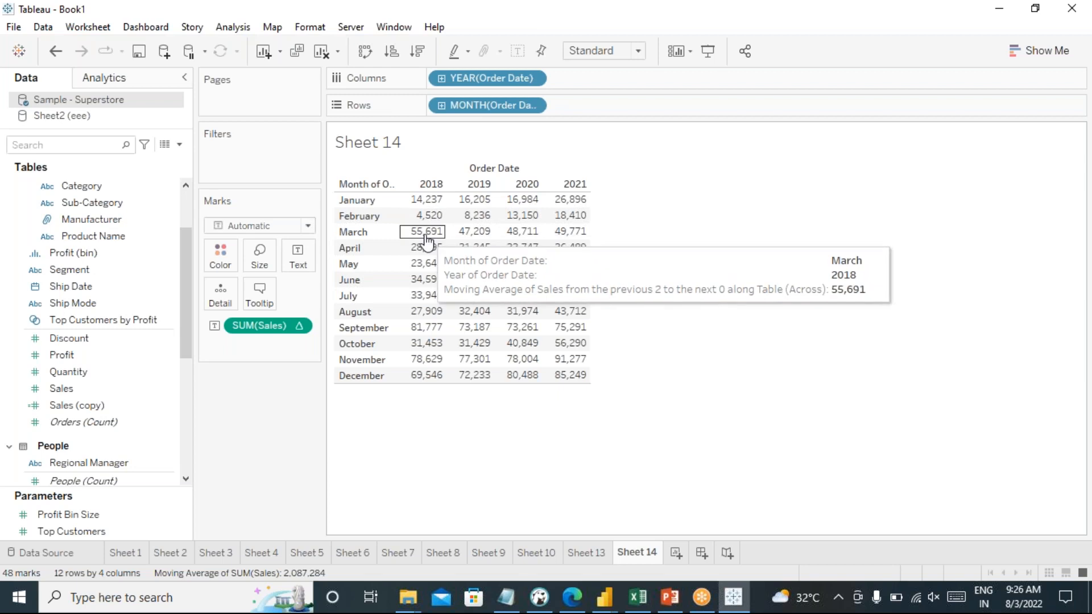
- Edit the moving average calculation of Sales so it averages over 1 previous value
click(303, 326)
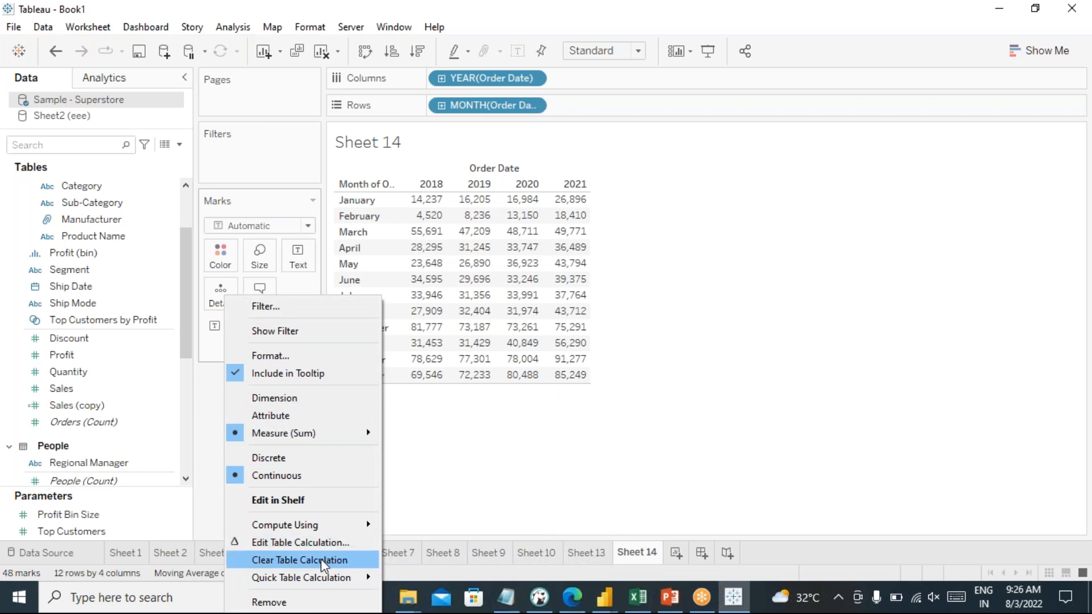
click(344, 544)
click(807, 196)
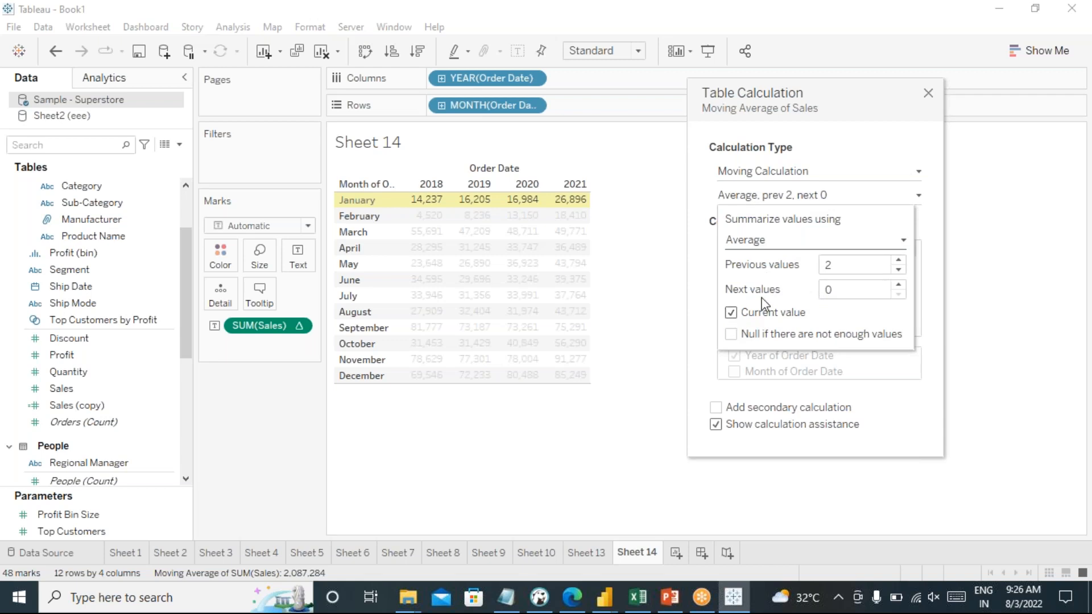
click(899, 271)
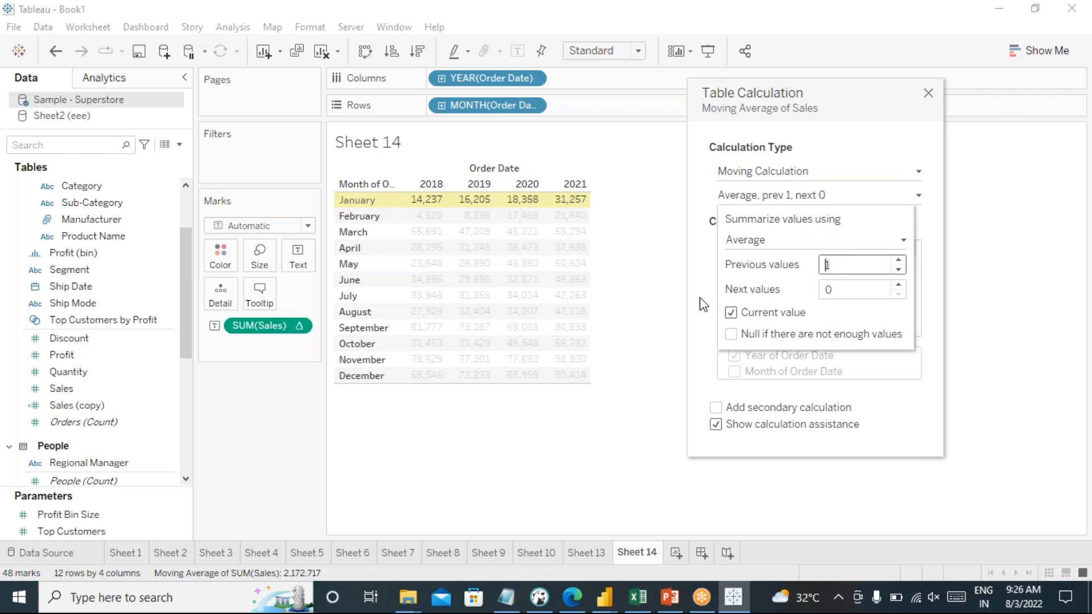
- Close the moving average settings and examine the 2018 averages for March, August and December
click(824, 290)
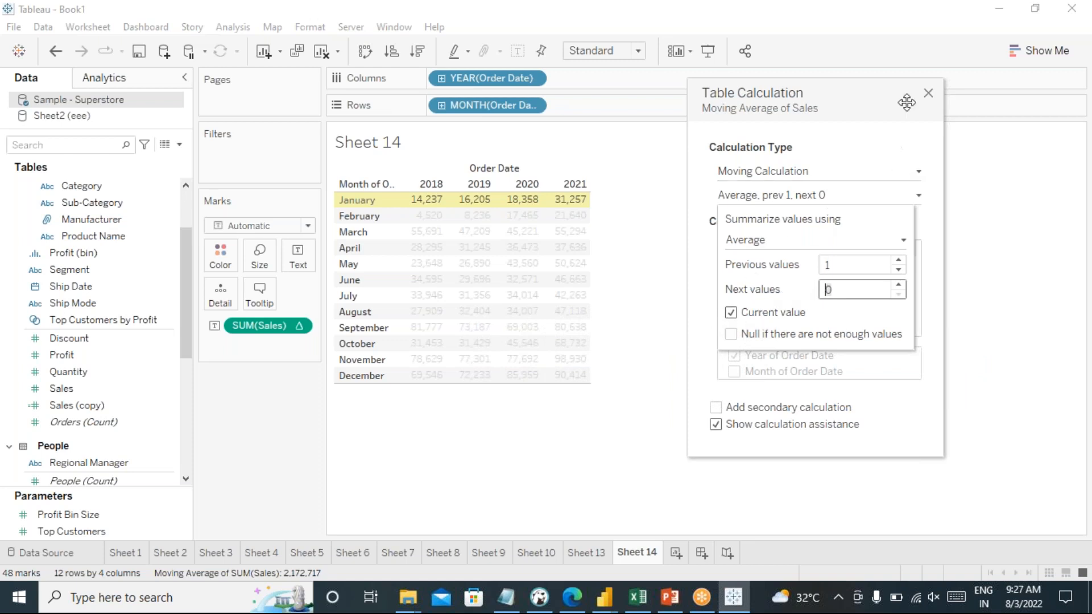
click(928, 93)
mouse_move(407, 221)
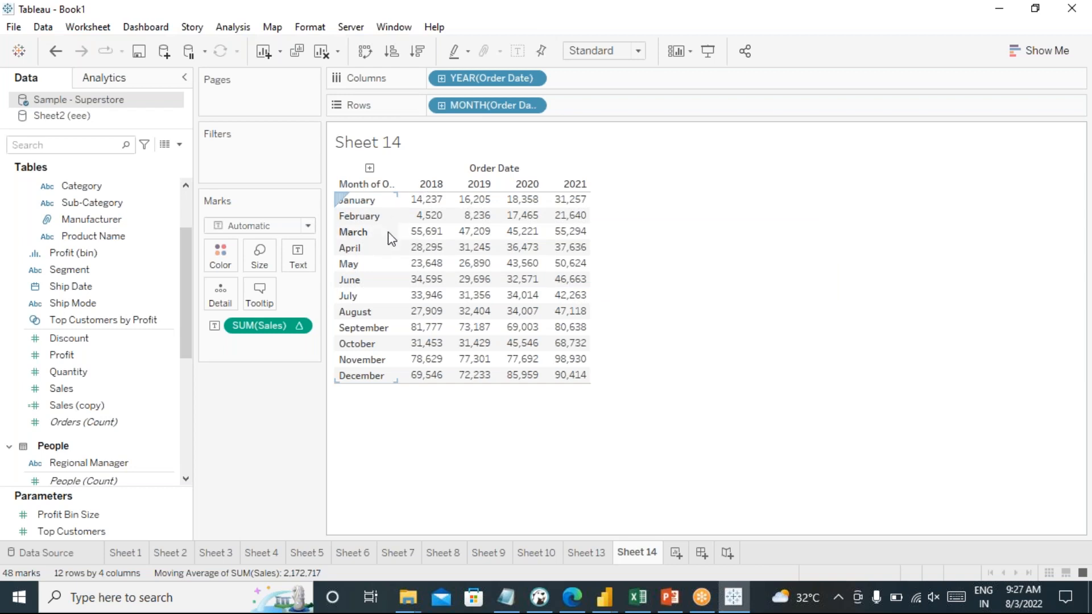
mouse_move(421, 241)
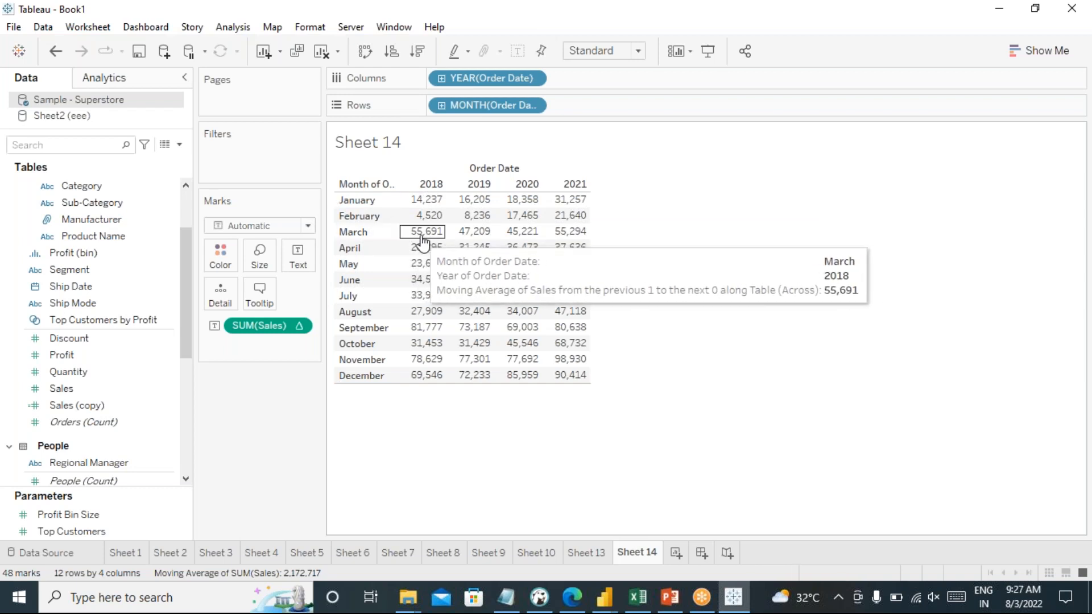
mouse_move(432, 323)
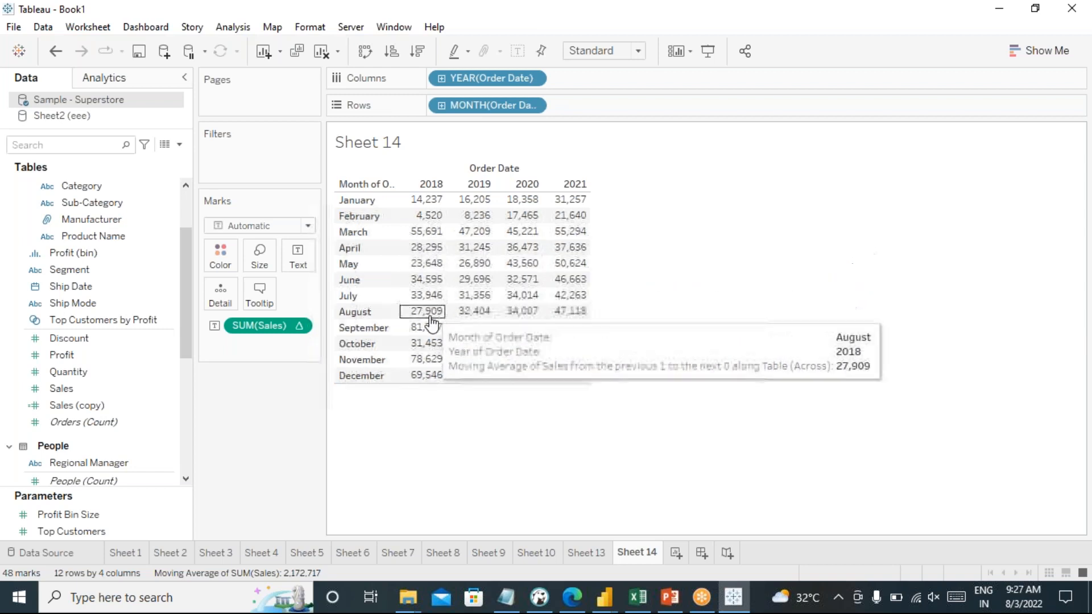
mouse_move(428, 376)
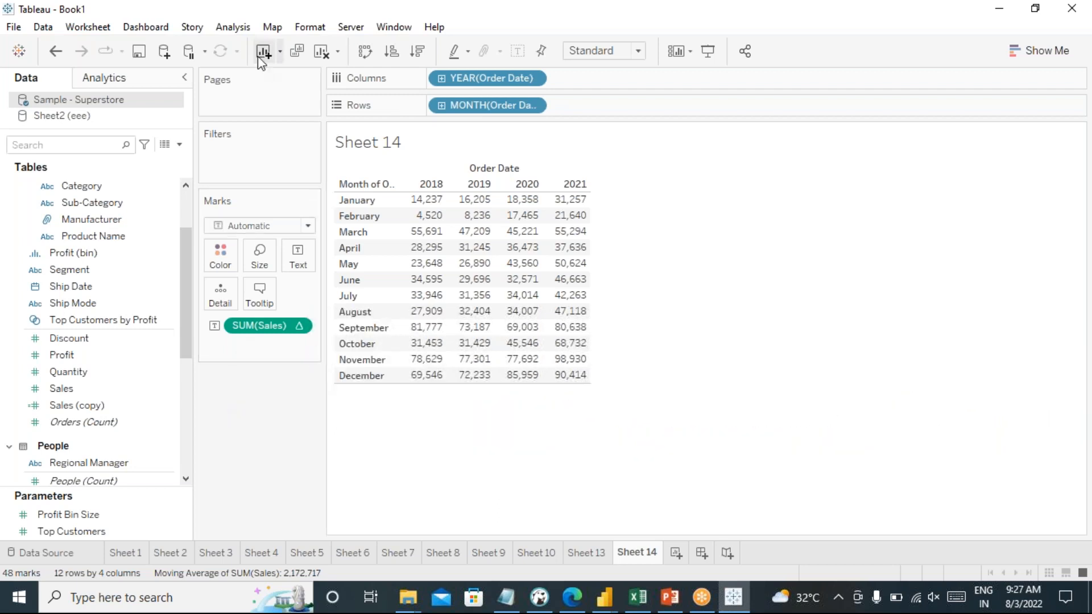
- Start a new calculated field and browse the Table Calculation functions as far as the WINDOW functions
click(232, 27)
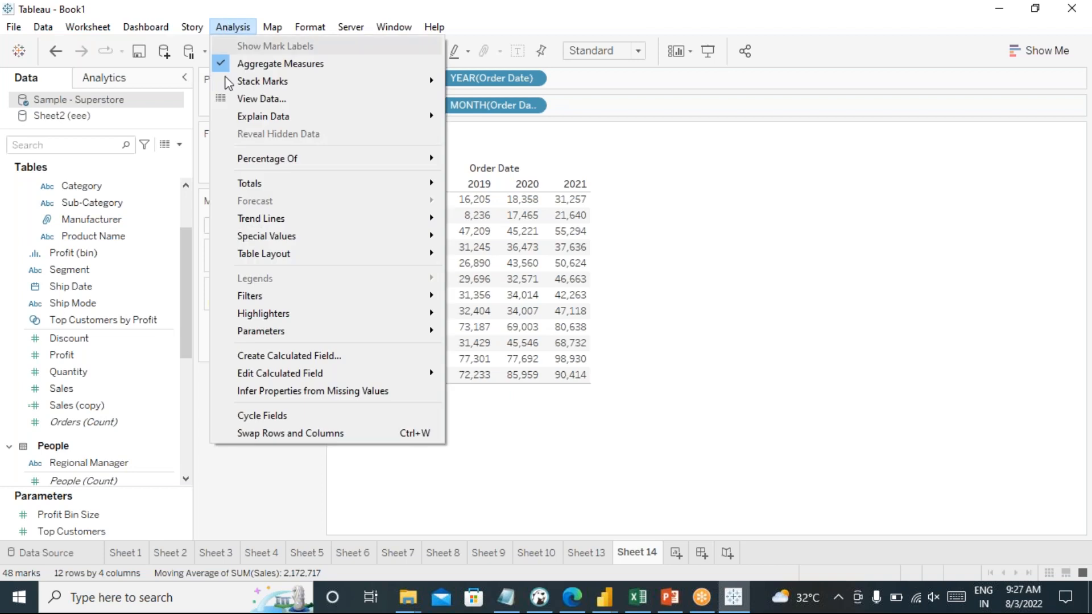
click(325, 359)
click(806, 221)
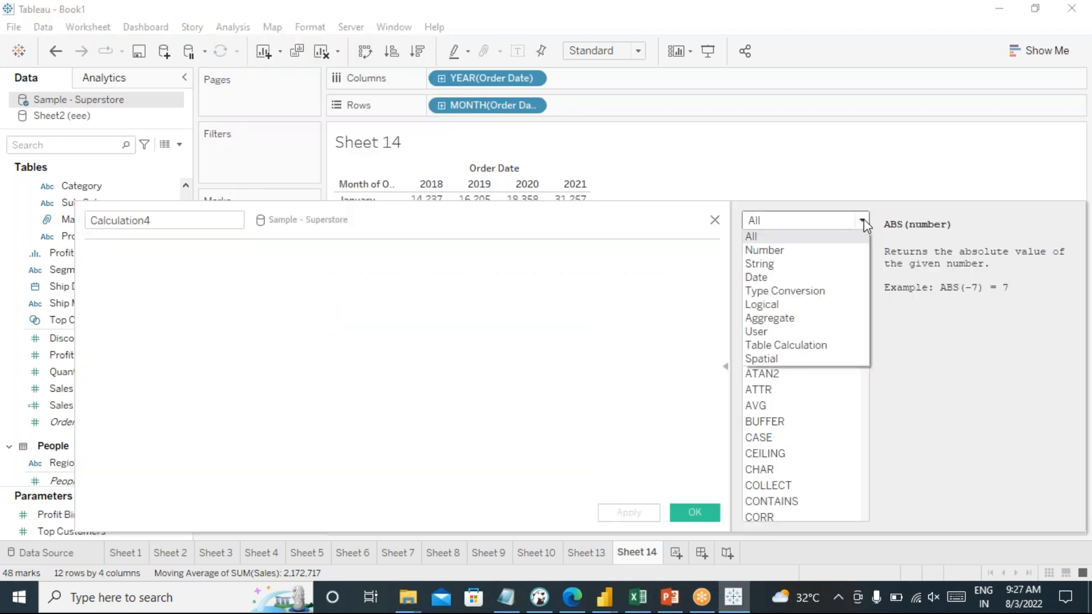
click(765, 345)
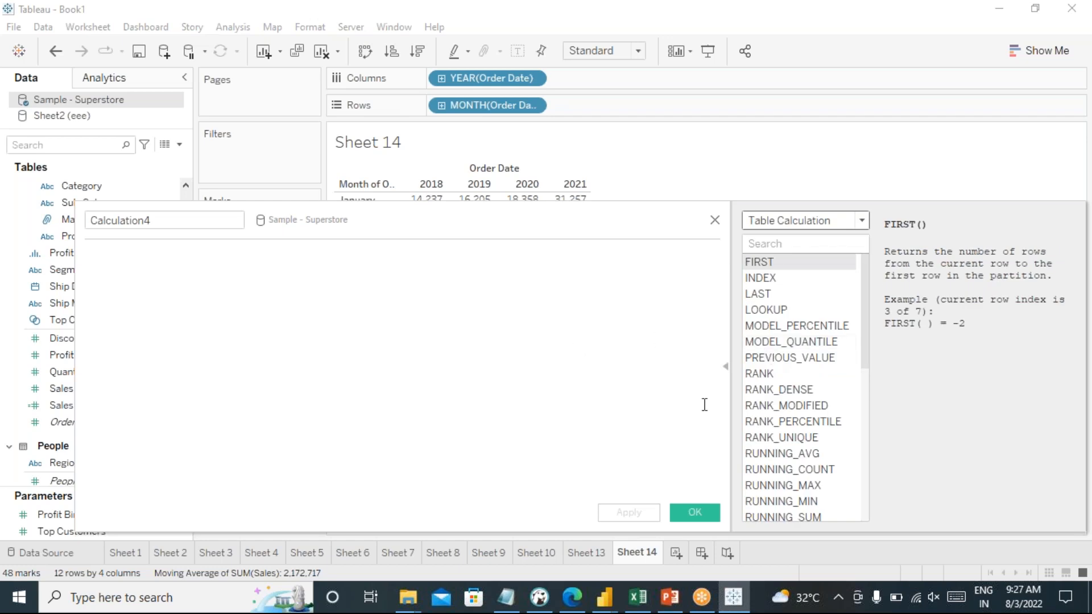
scroll(773, 419, down, 3)
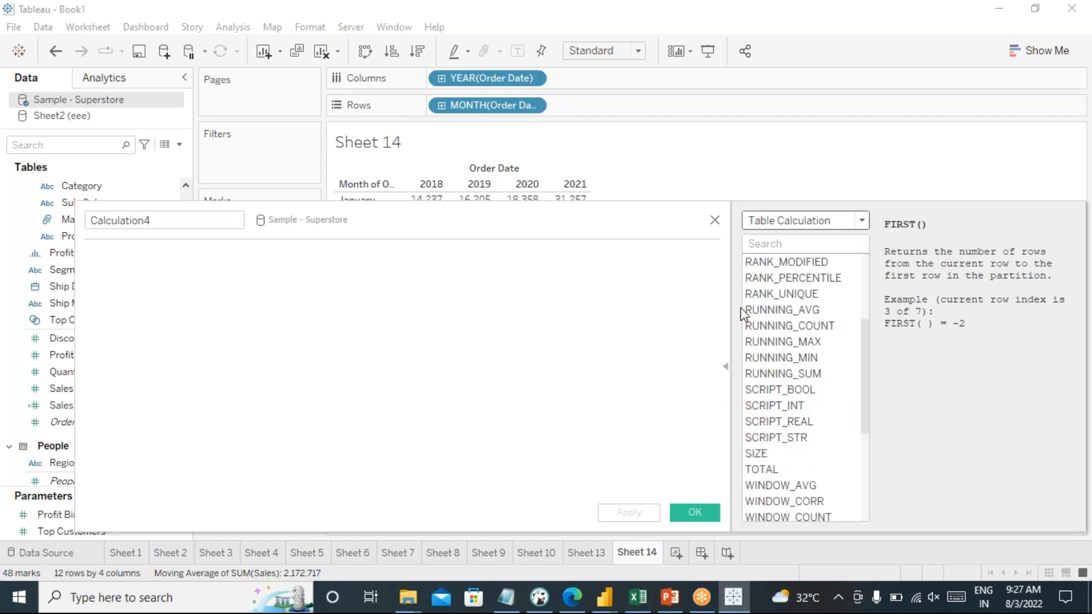
scroll(751, 359, down, 3)
scroll(751, 365, down, 1)
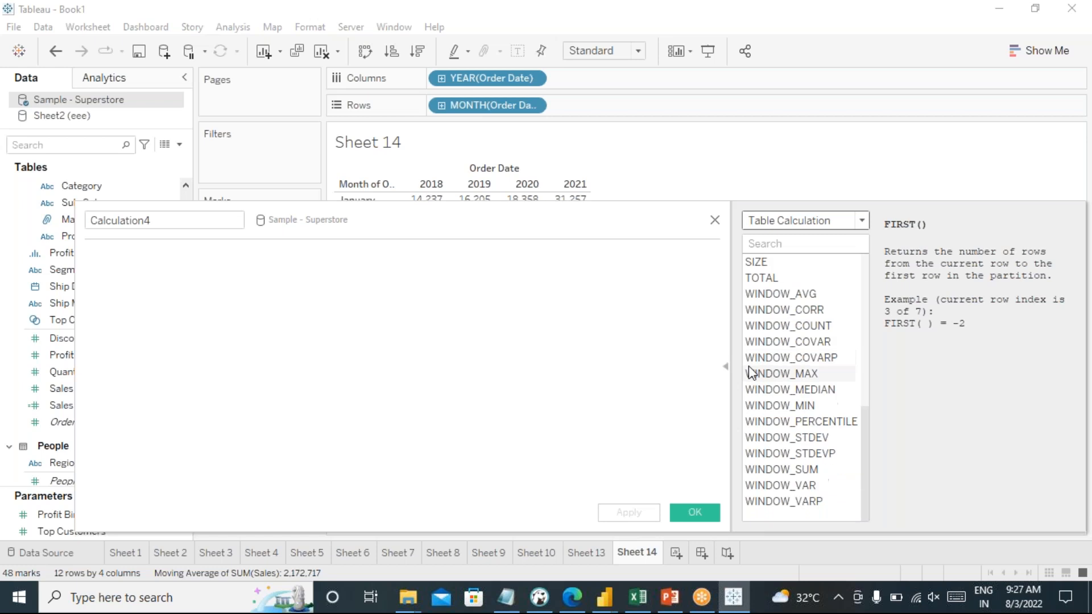
- Read the descriptions of WINDOW_MAX, WINDOW_MIN and WINDOW_AVG, and leave the calculation editor without creating a field
click(774, 379)
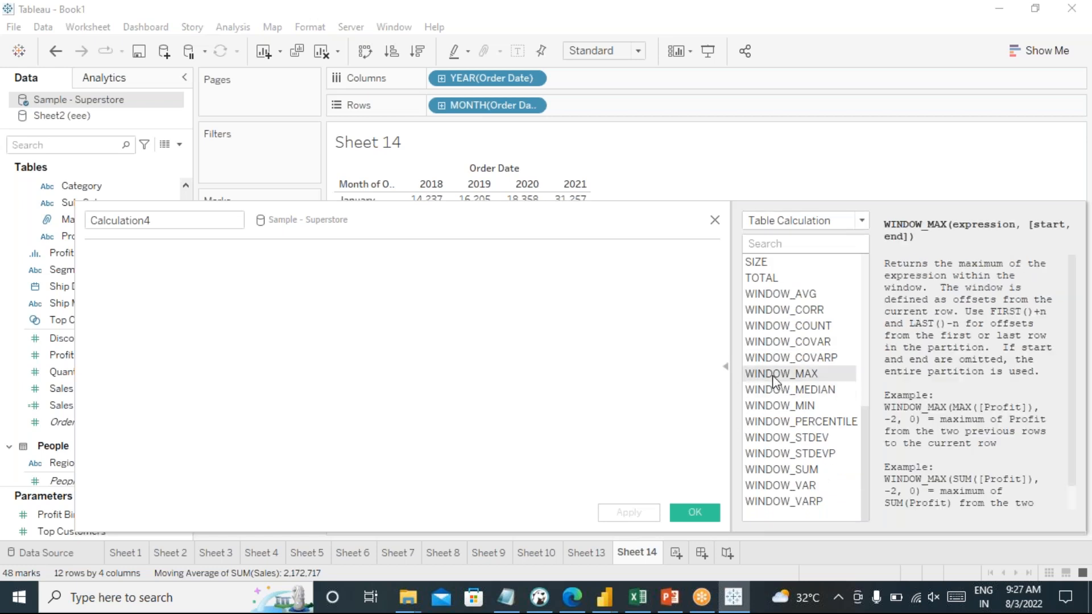
click(777, 412)
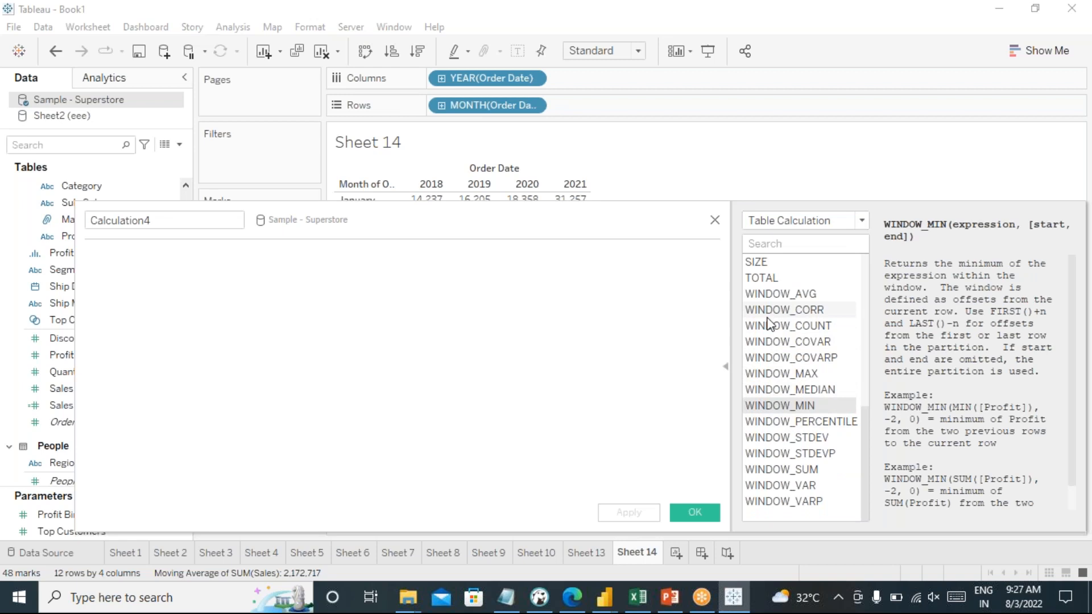
click(769, 299)
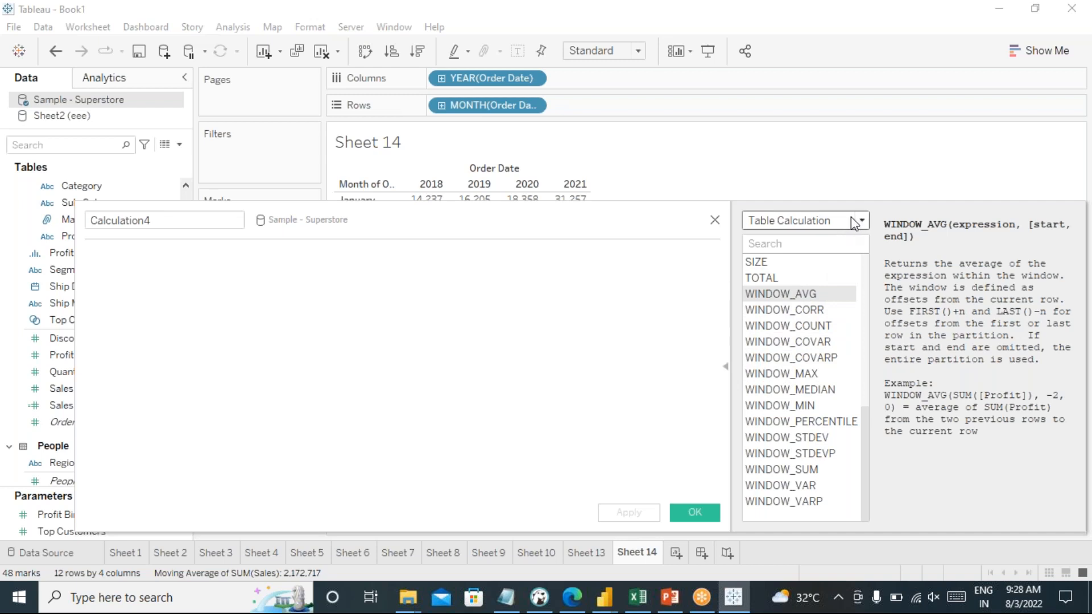
click(716, 221)
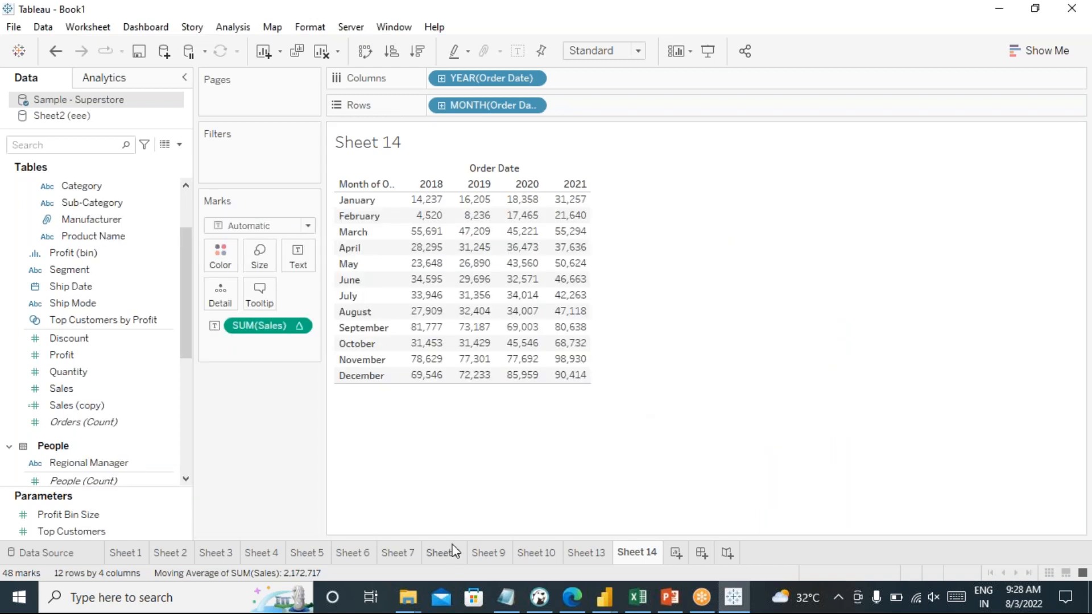
- Create a new worksheet that shows Quantity by Category and Sub-Category in the rows
click(675, 553)
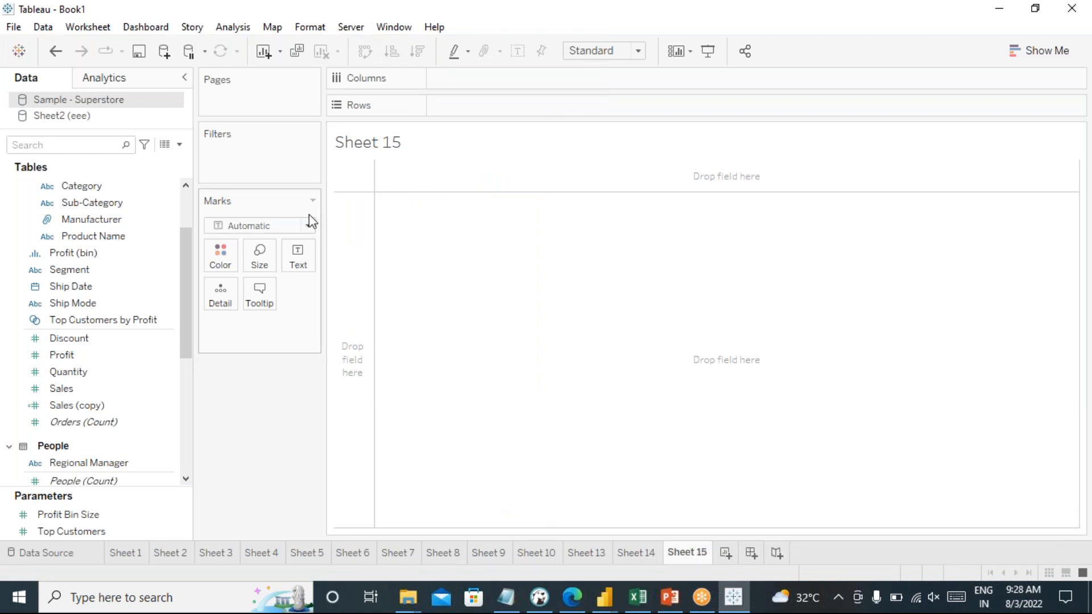
click(95, 191)
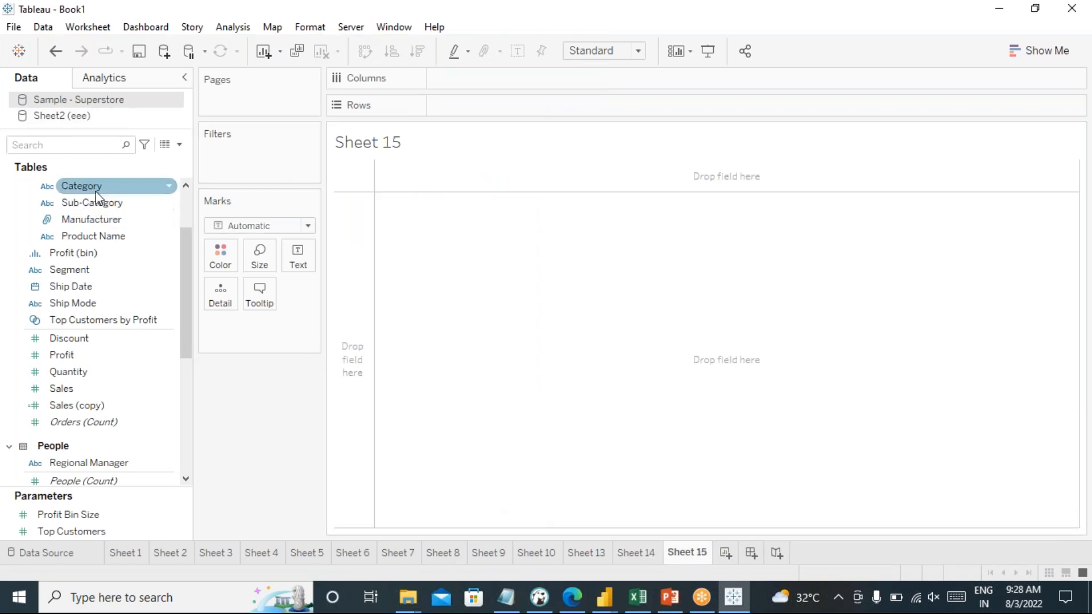
double_click(96, 185)
click(98, 208)
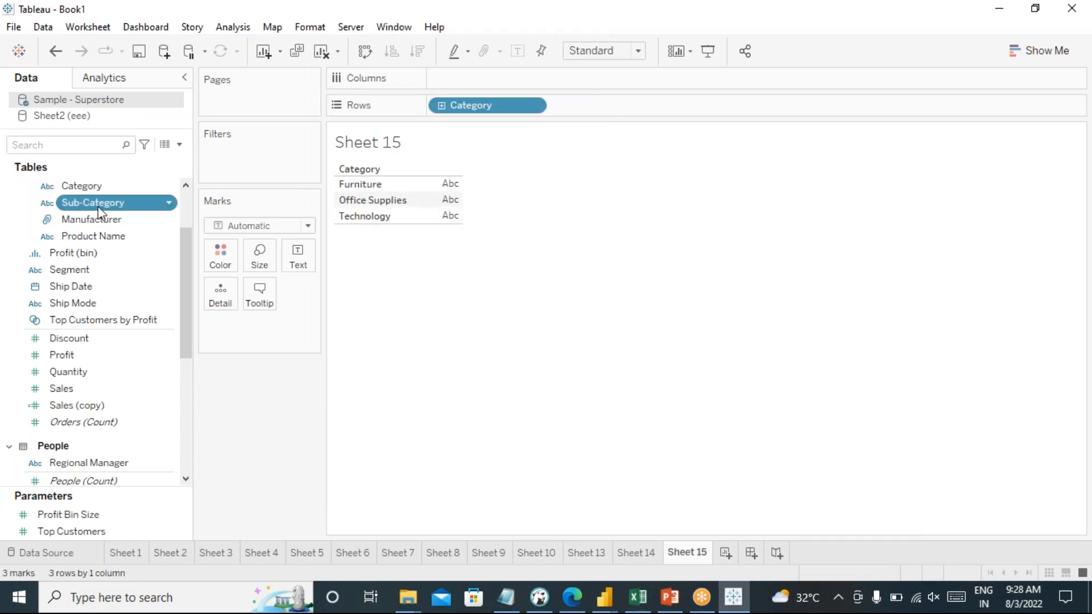
double_click(98, 206)
click(93, 377)
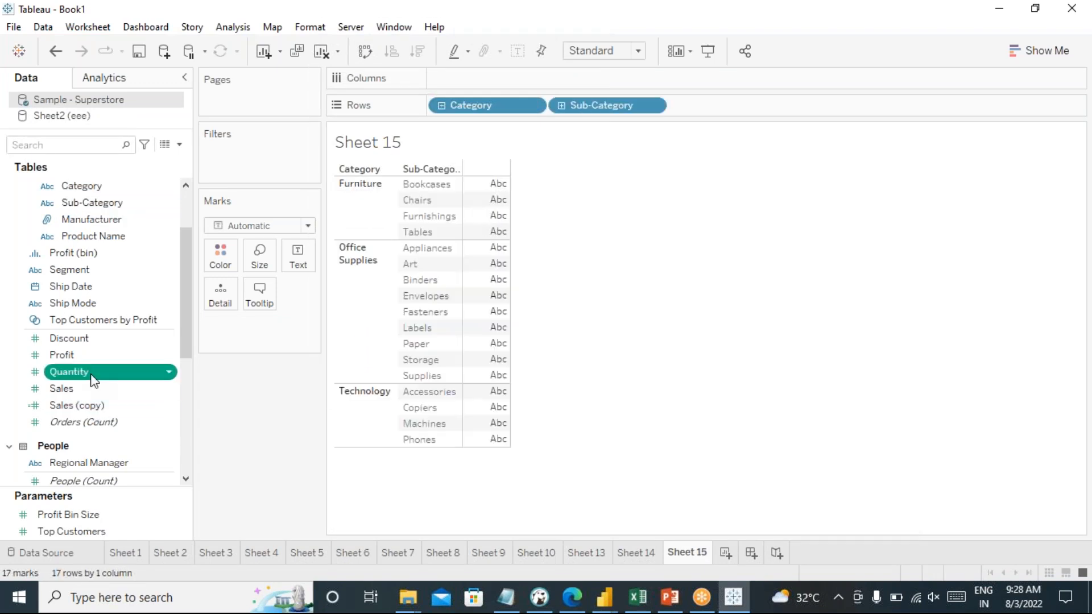
double_click(92, 376)
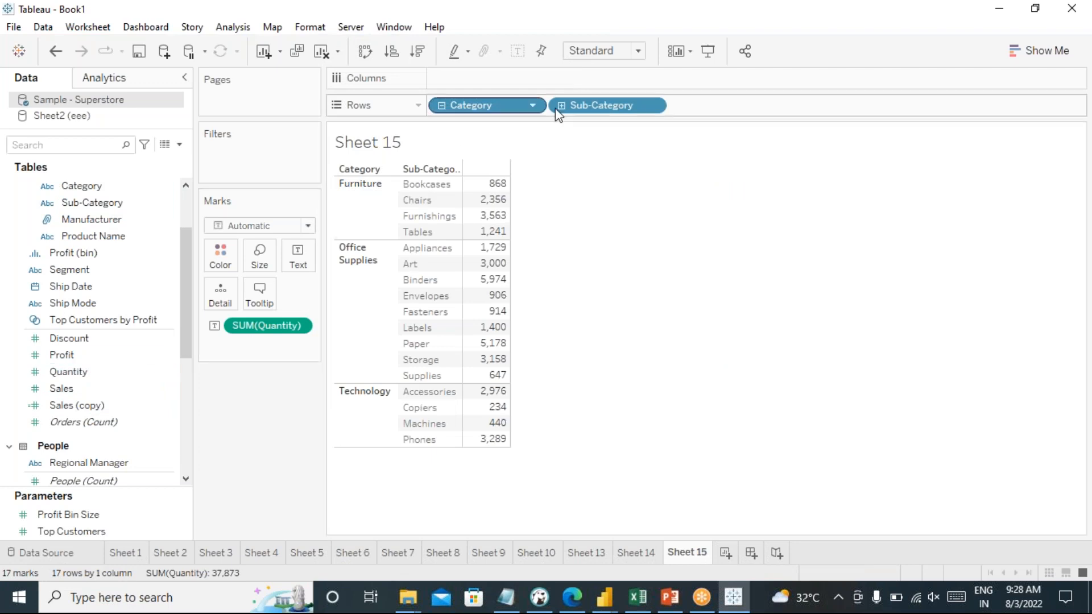
- Remove Sub-Category and Category from the rows and add Order Date by year to the columns
drag(593, 105, 654, 321)
drag(495, 106, 331, 478)
scroll(110, 283, up, 3)
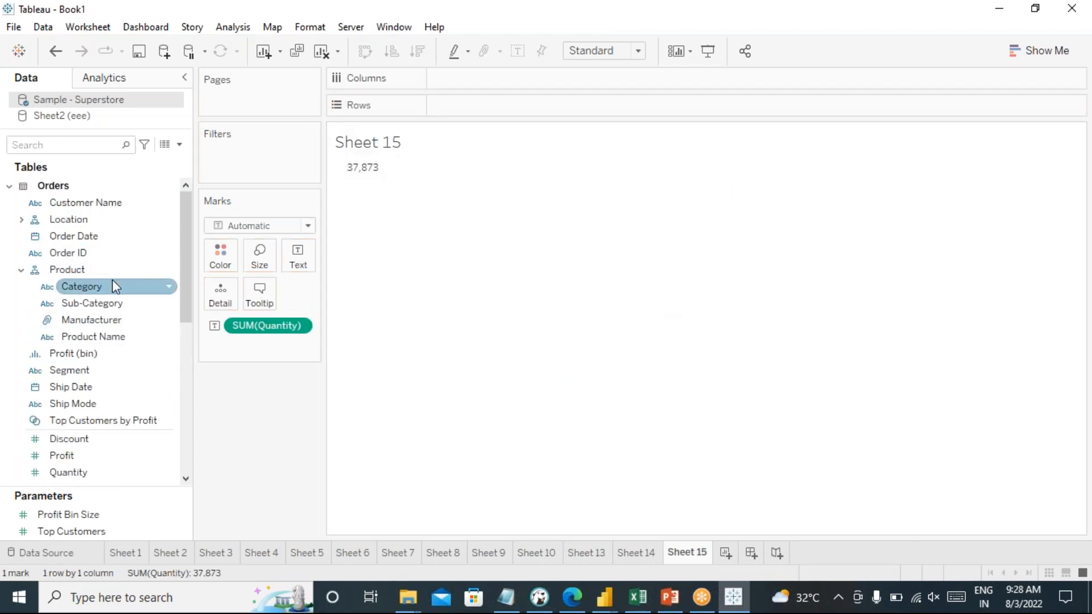
double_click(103, 242)
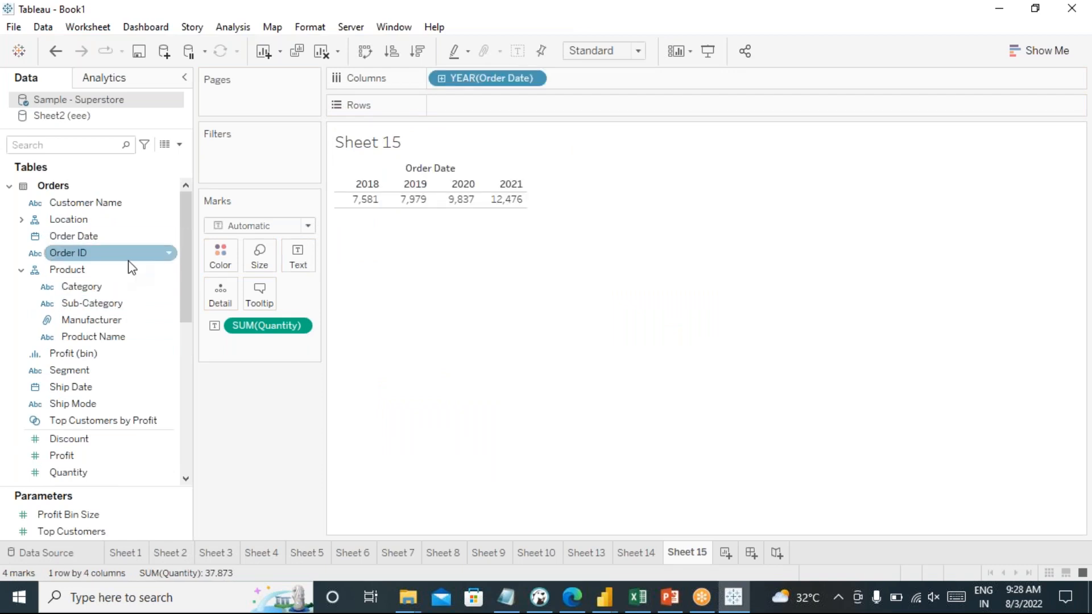
- Drill Order Date in the columns down from year through quarter and month to day
click(442, 79)
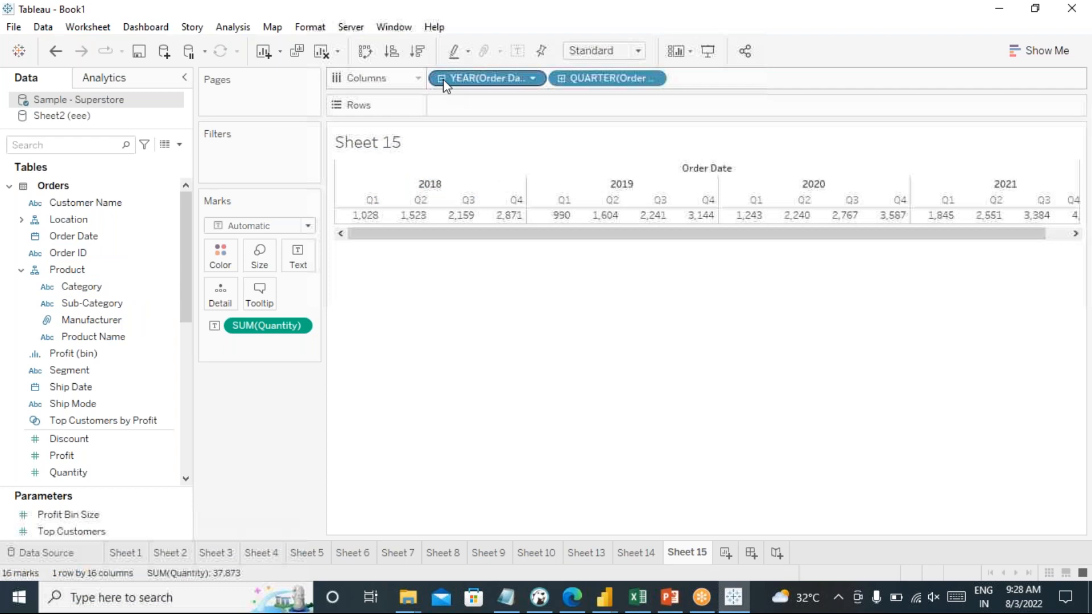
click(561, 78)
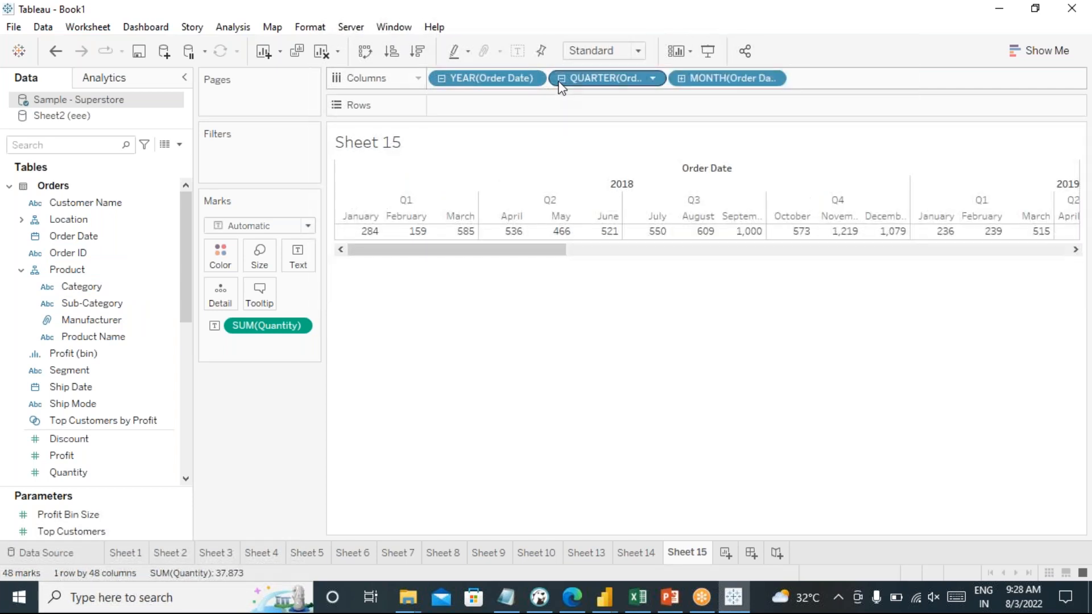
click(682, 78)
- Remove the month and quarter levels of Order Date from the columns and move its year to the rows
drag(724, 80, 574, 455)
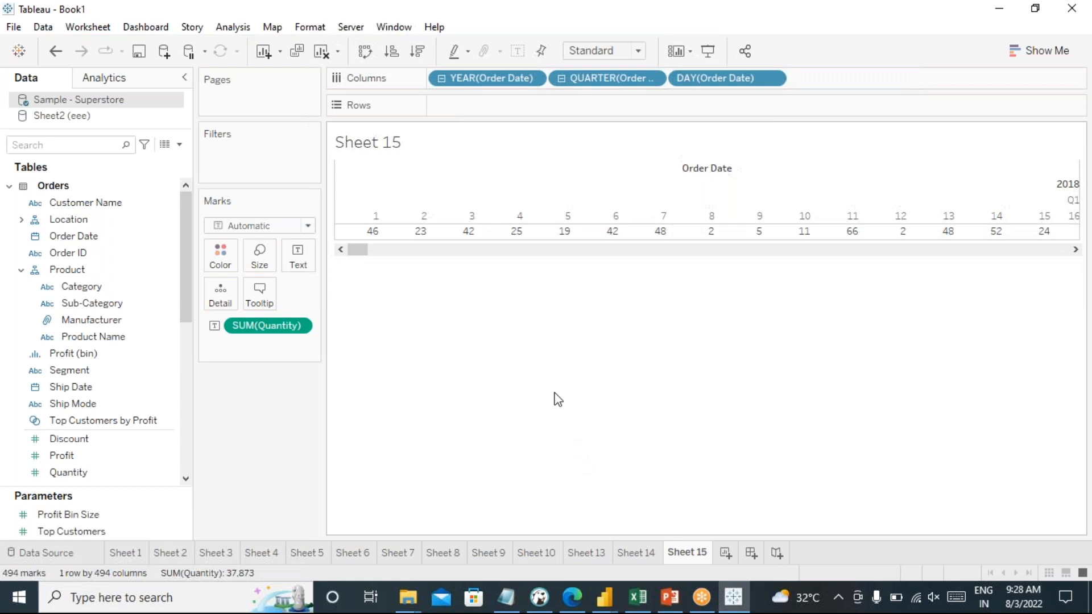
drag(616, 79, 595, 424)
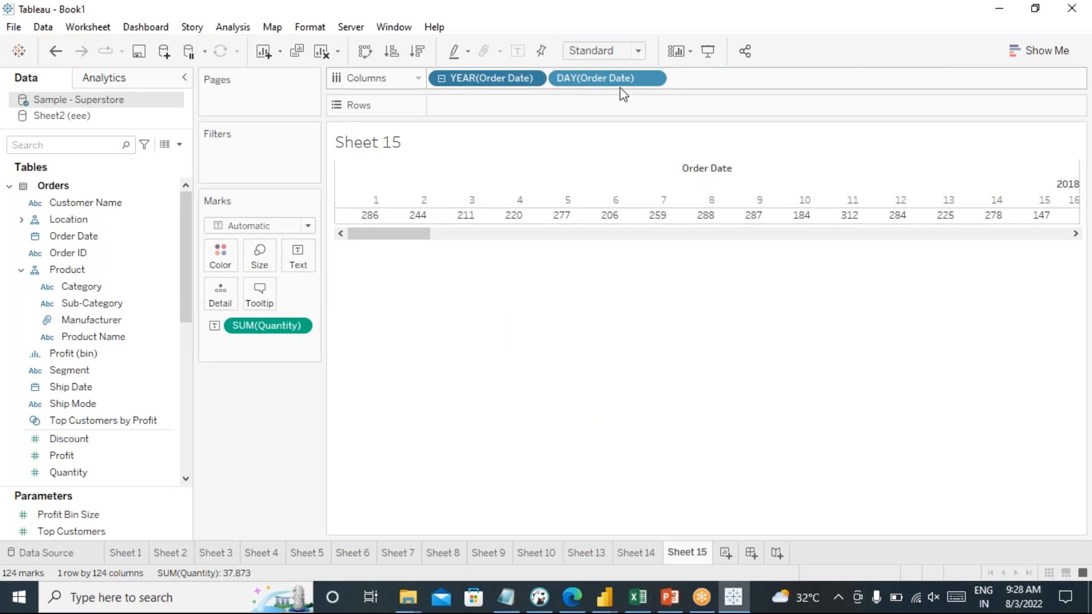
drag(509, 78, 501, 107)
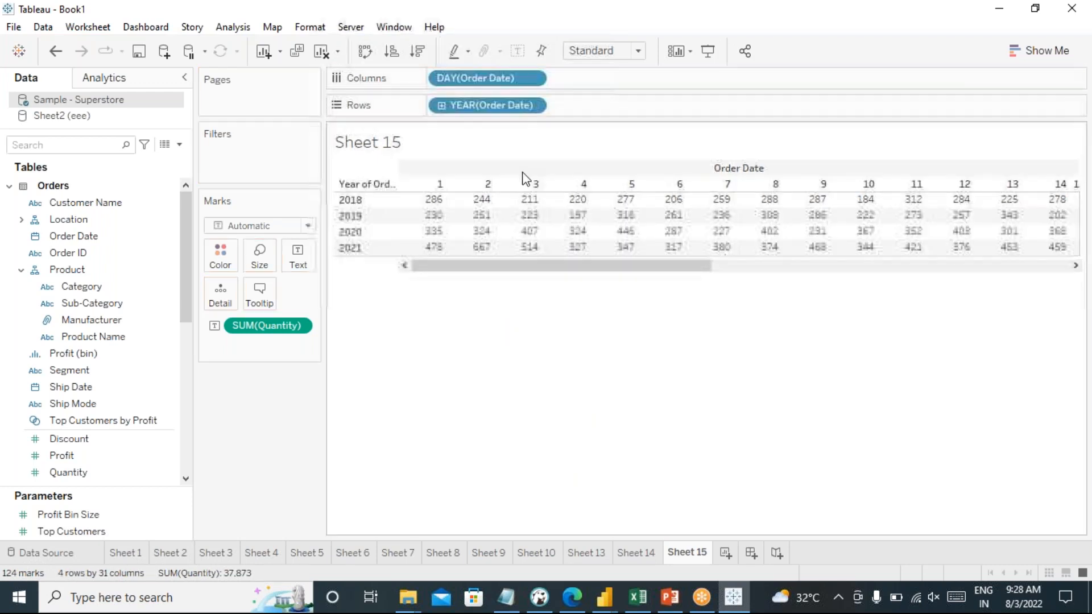
drag(472, 277, 436, 319)
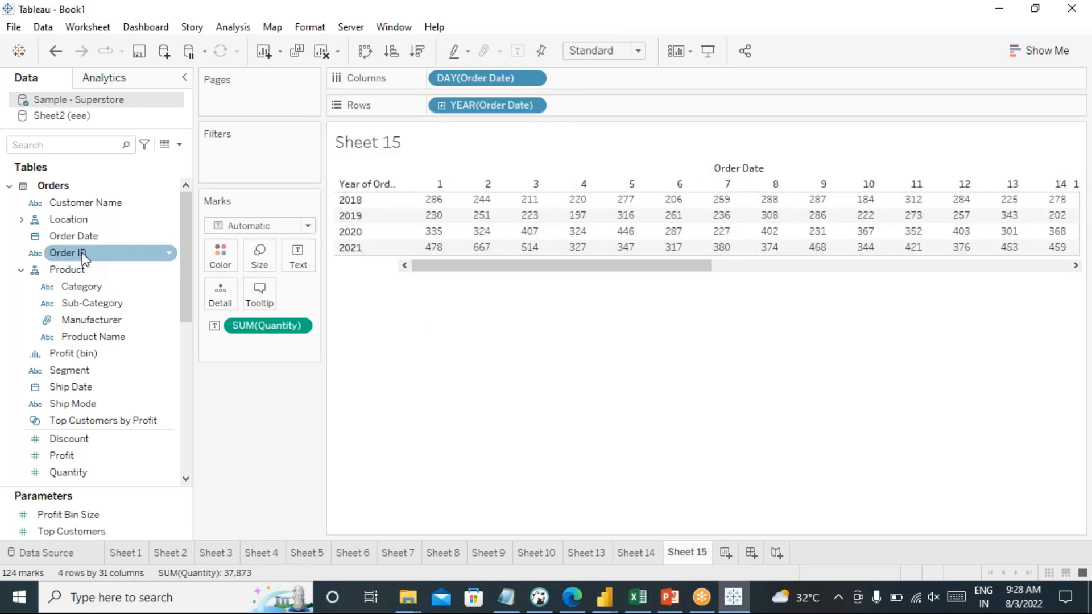
- Replace the Order Date year in the rows with Order ID and look through the listed orders
drag(78, 256, 275, 425)
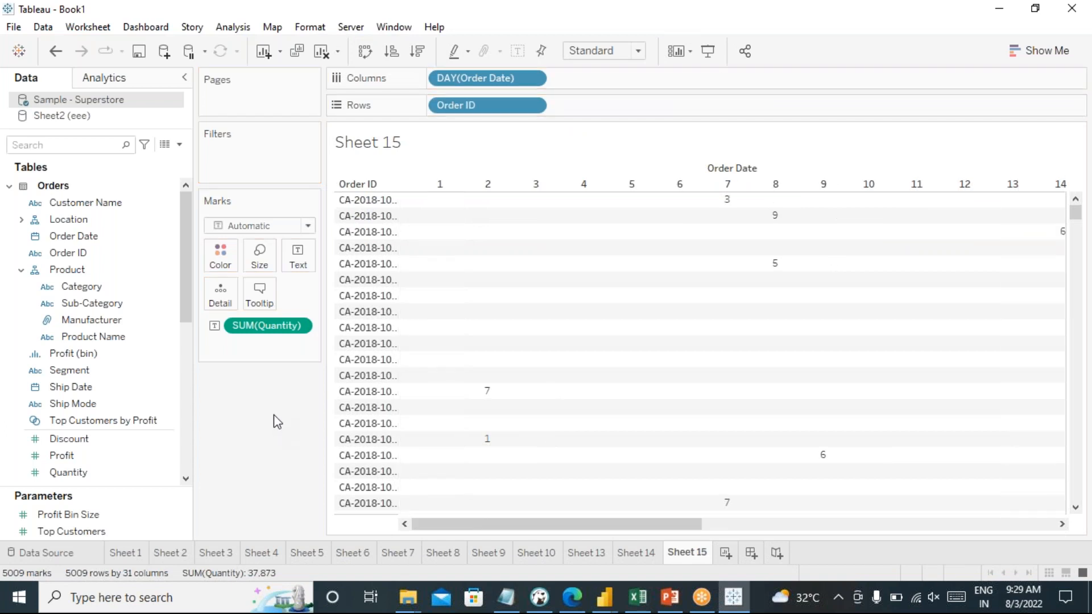
scroll(530, 402, down, 5)
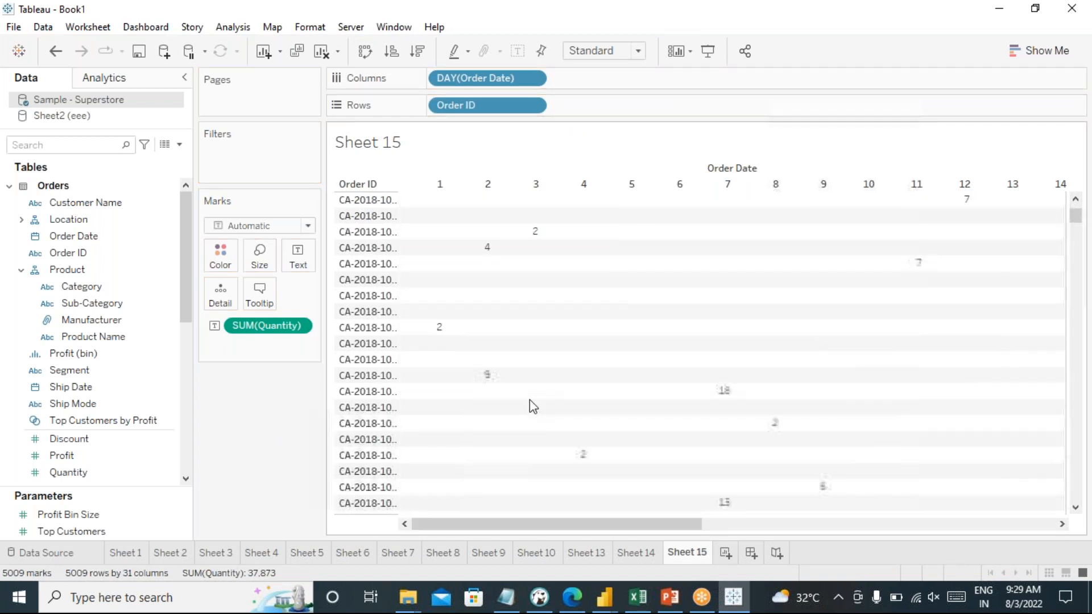
scroll(530, 405, down, 3)
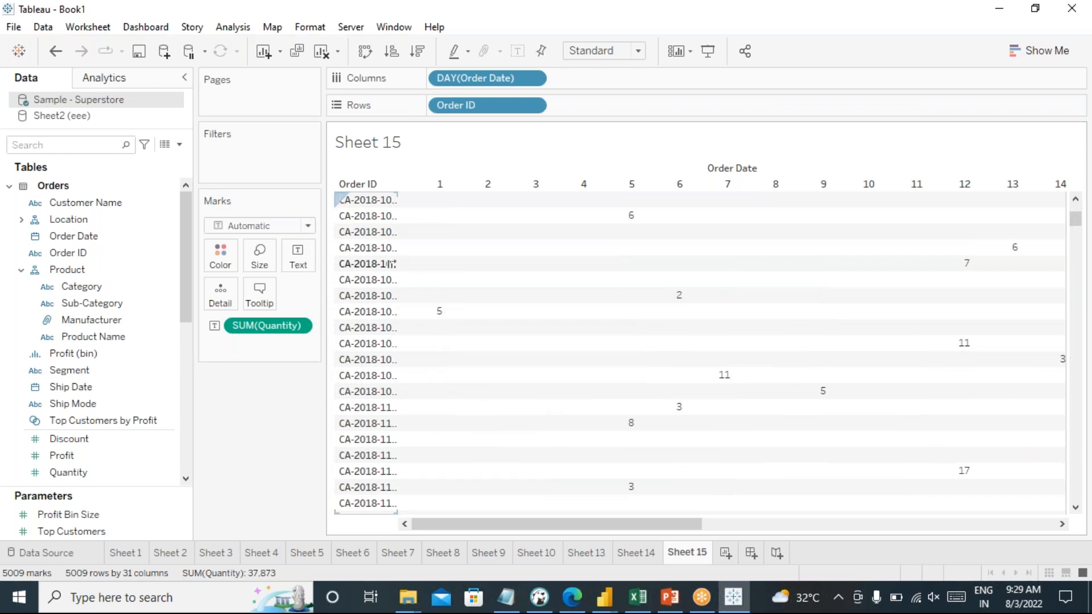
- Try Segment ahead of Order ID in the rows and take it out again
mouse_move(86, 375)
mouse_down()
mouse_move(199, 350)
mouse_move(435, 90)
mouse_move(432, 108)
mouse_up()
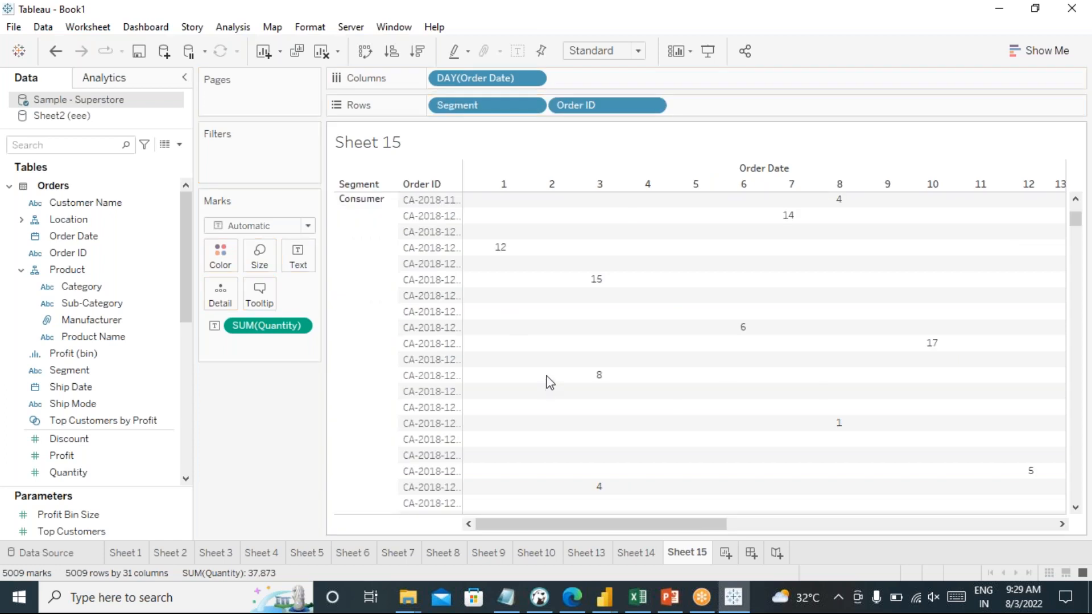
drag(458, 105, 272, 405)
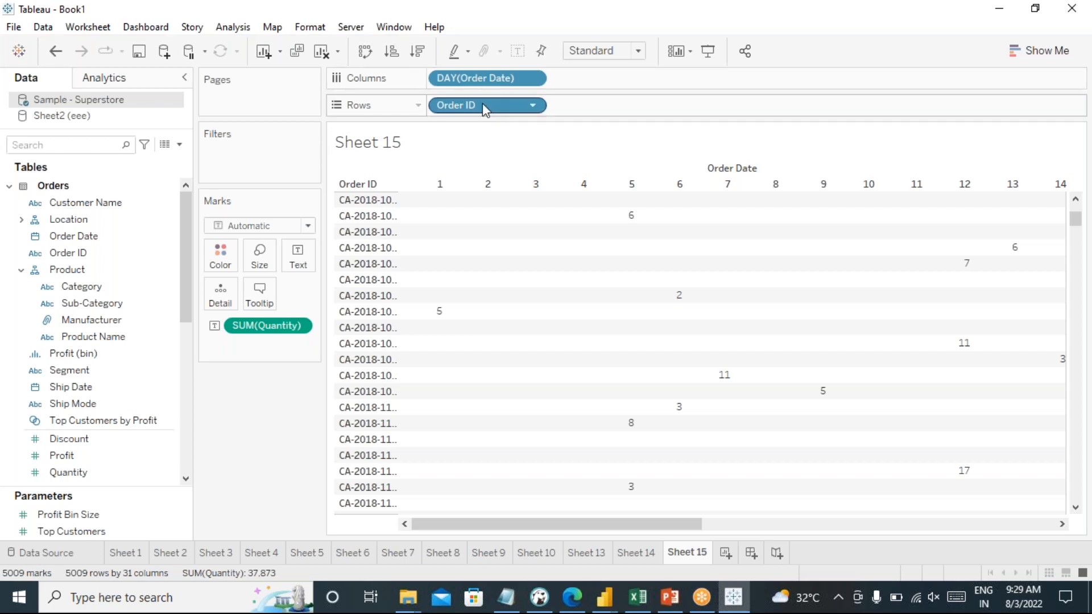
- Replace the day of Order Date in the columns with its year
drag(494, 82, 284, 423)
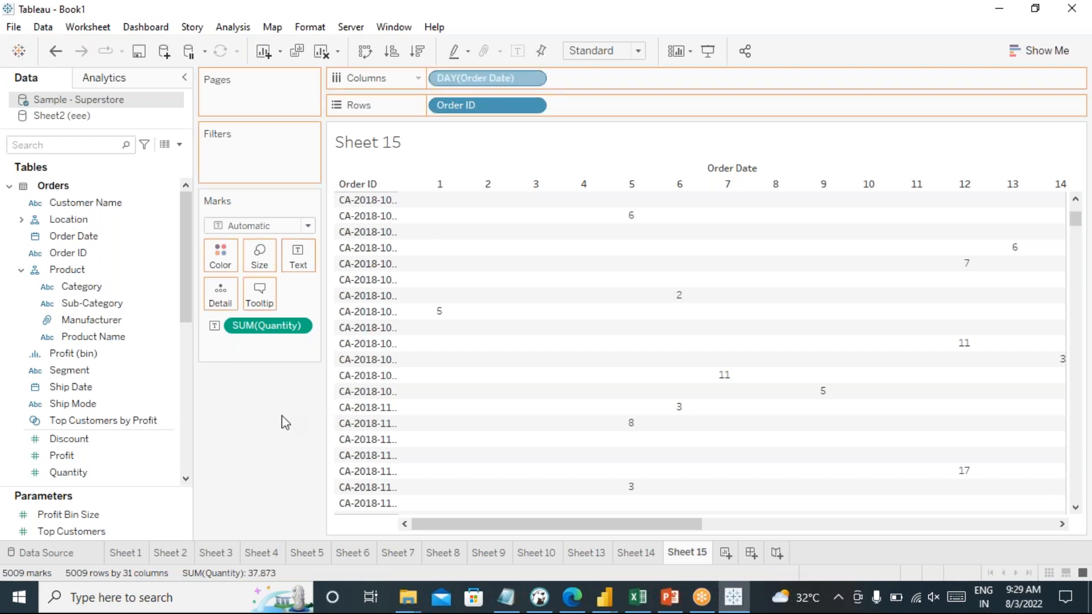
drag(91, 372, 88, 364)
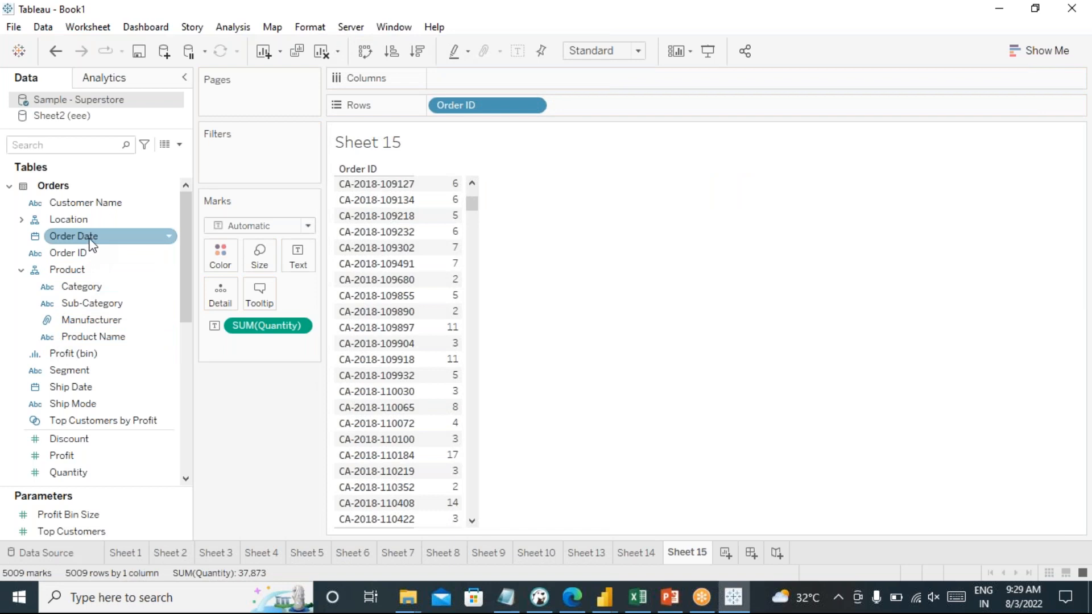
click(91, 239)
double_click(91, 241)
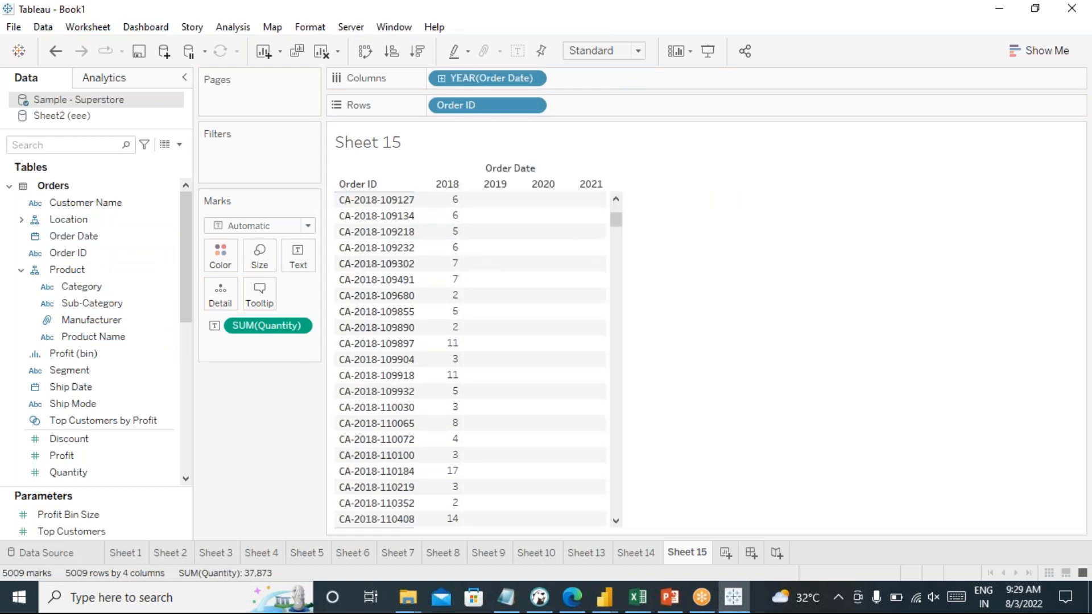
- Replace Order ID in the rows with the month of Order Date, keeping the year in the columns
drag(463, 105, 822, 265)
click(442, 78)
click(562, 79)
drag(565, 88, 654, 157)
drag(636, 85, 601, 106)
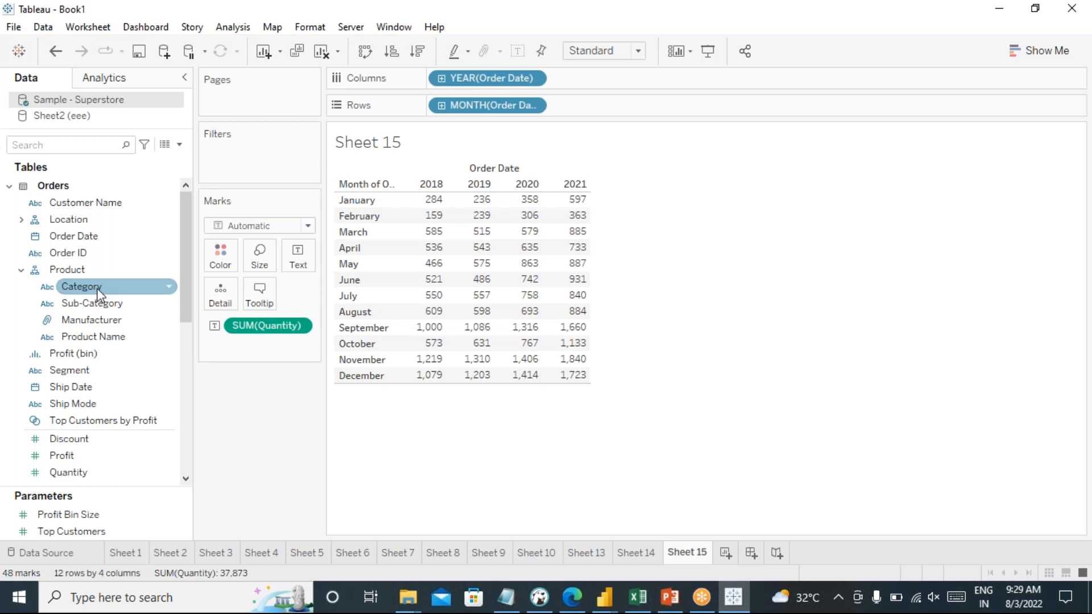
- Add Sales to the monthly table alongside Quantity
scroll(94, 453, down, 3)
click(88, 339)
drag(94, 357, 333, 470)
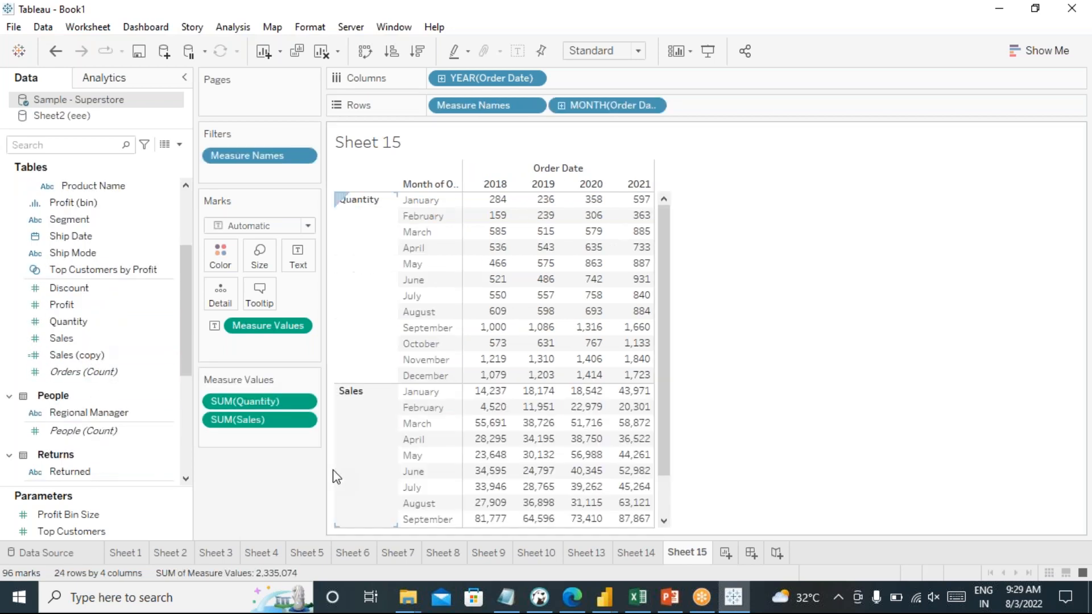
- Convert the Quantity and Sales table into a continuous line chart
click(1029, 59)
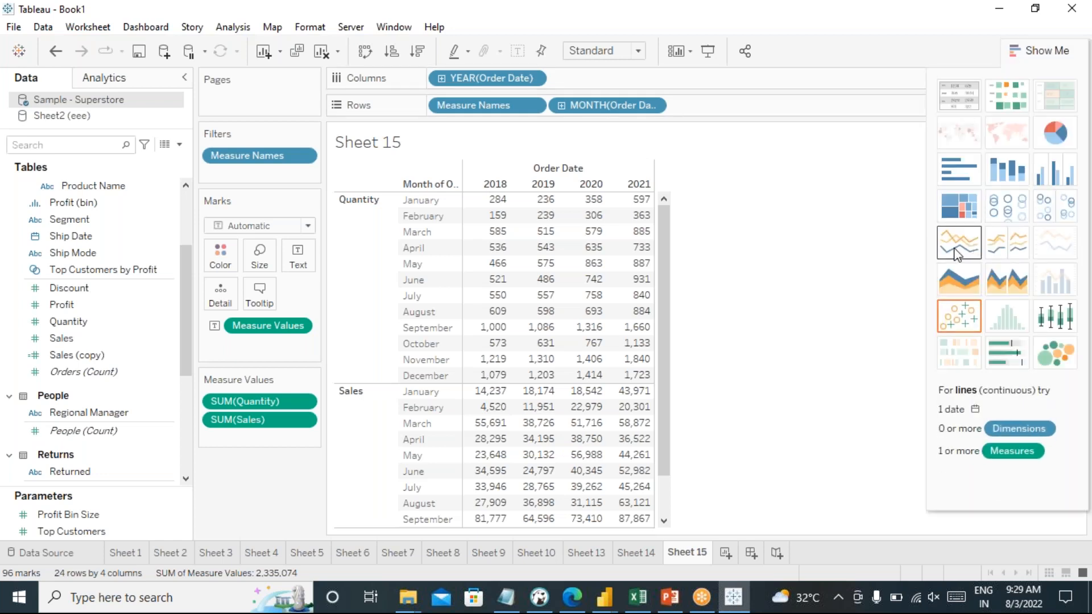
click(957, 250)
click(1029, 55)
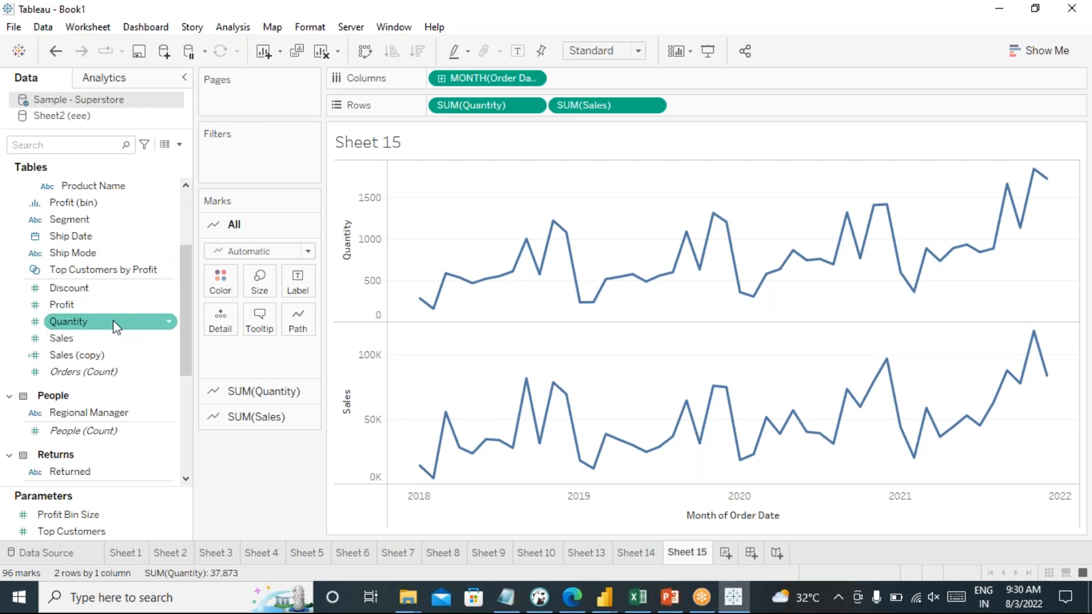
- Split the line chart by year of Order Date in the columns and remove Sales from the rows
scroll(97, 230, up, 2)
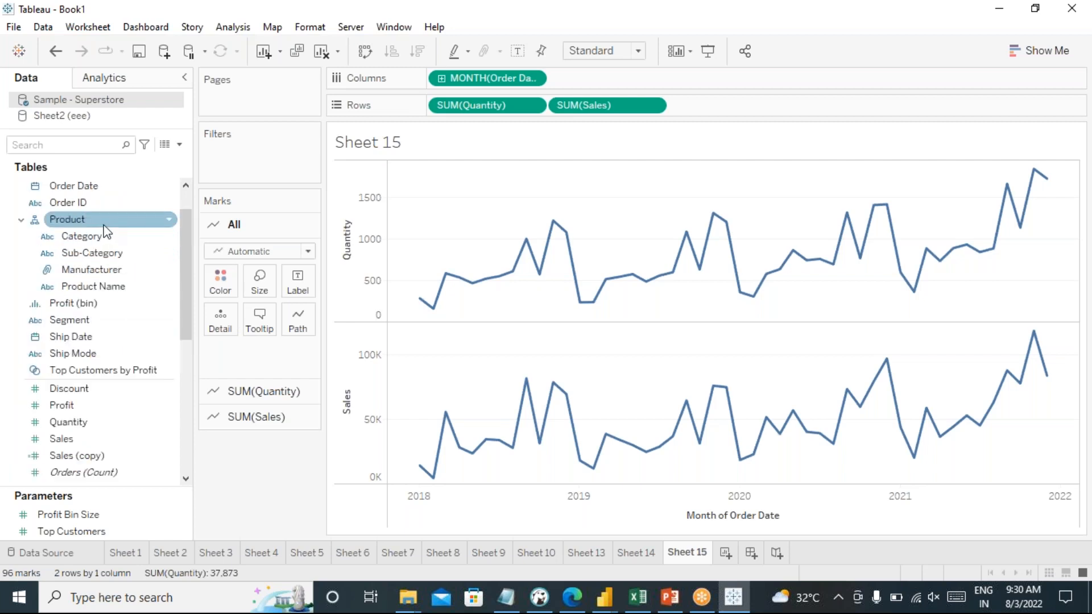
mouse_move(83, 184)
mouse_down()
mouse_move(398, 109)
mouse_move(431, 79)
mouse_up()
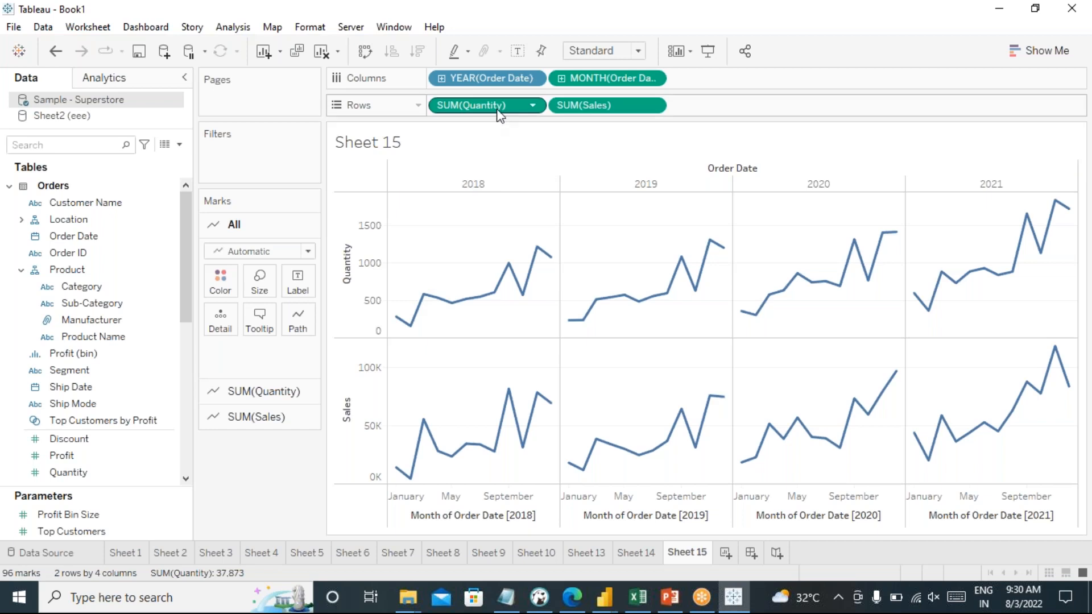
drag(607, 106, 312, 459)
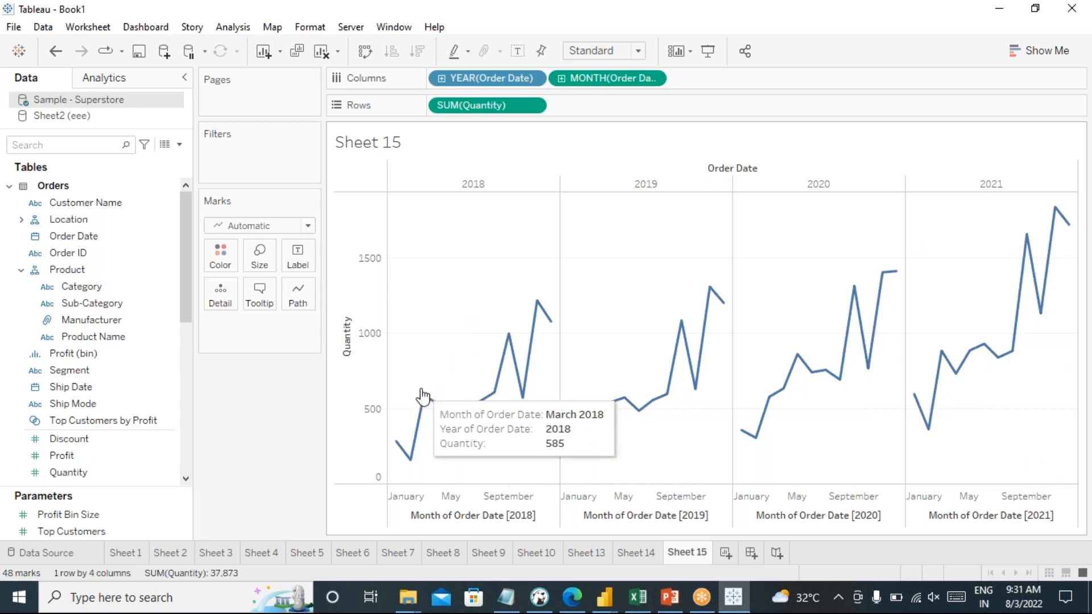
- Create a calculated field named "windows Avg"
mouse_move(422, 416)
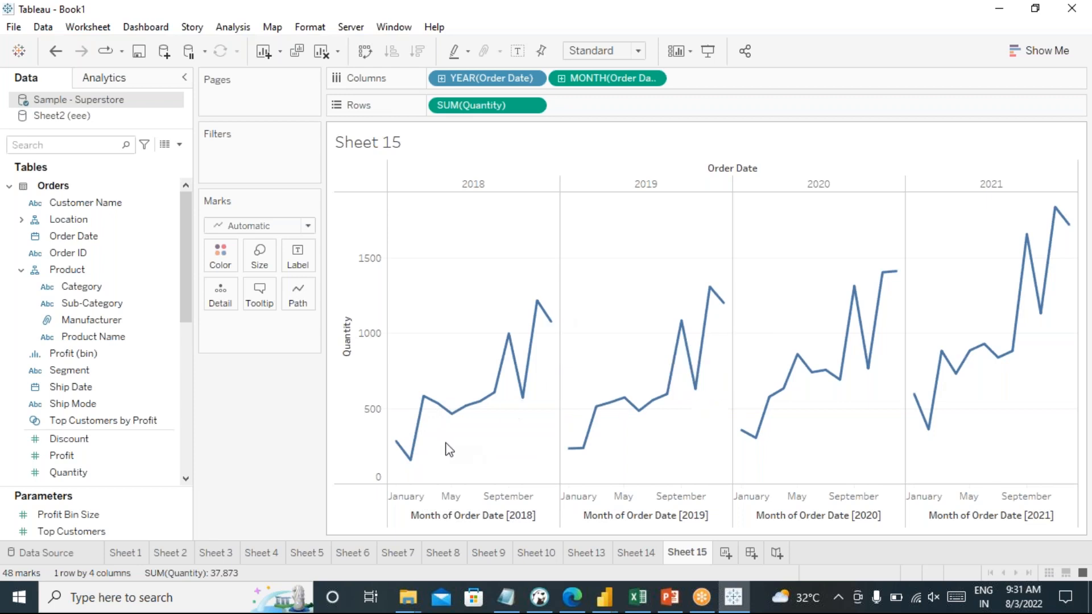
mouse_move(412, 448)
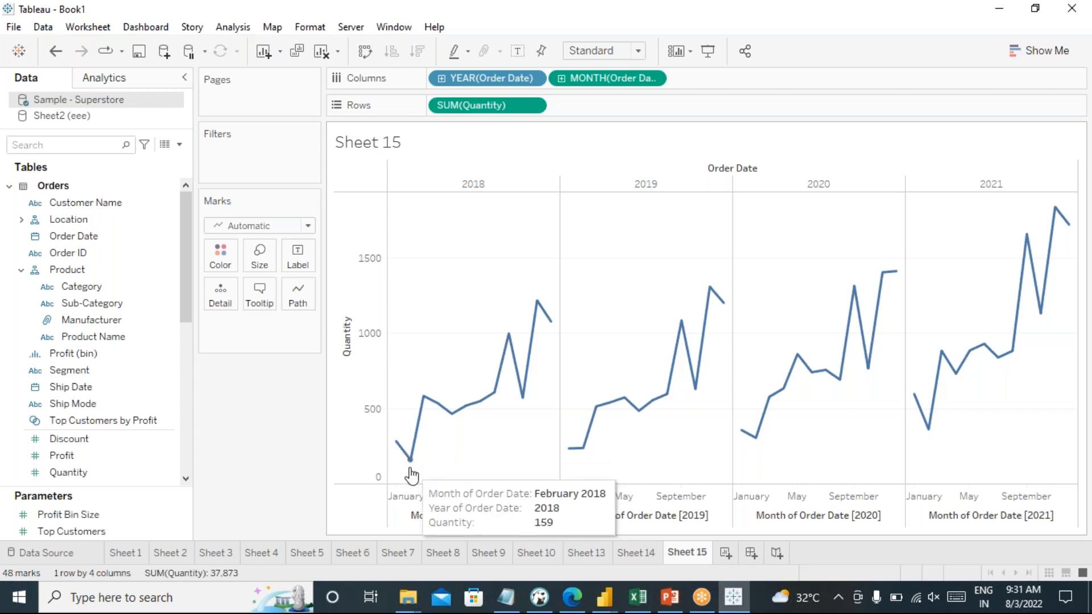
mouse_move(550, 333)
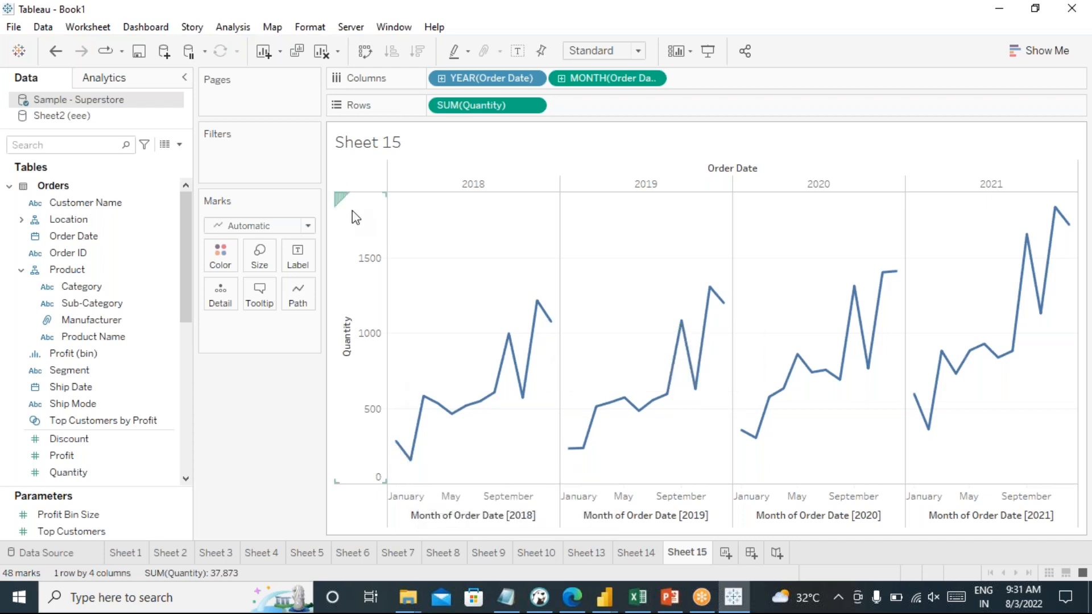
click(235, 28)
click(315, 356)
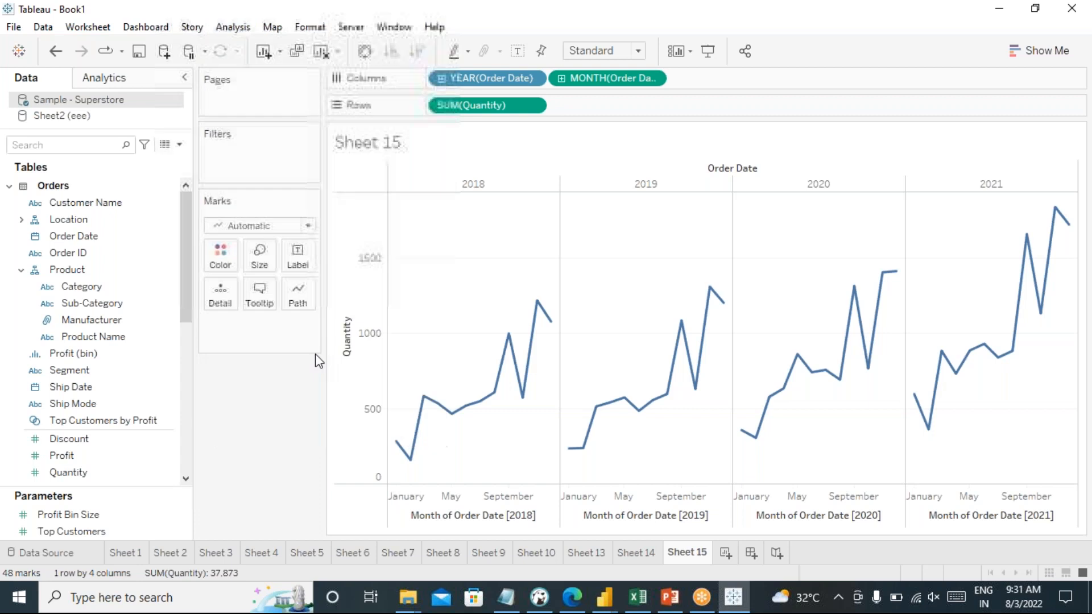
drag(397, 207, 797, 224)
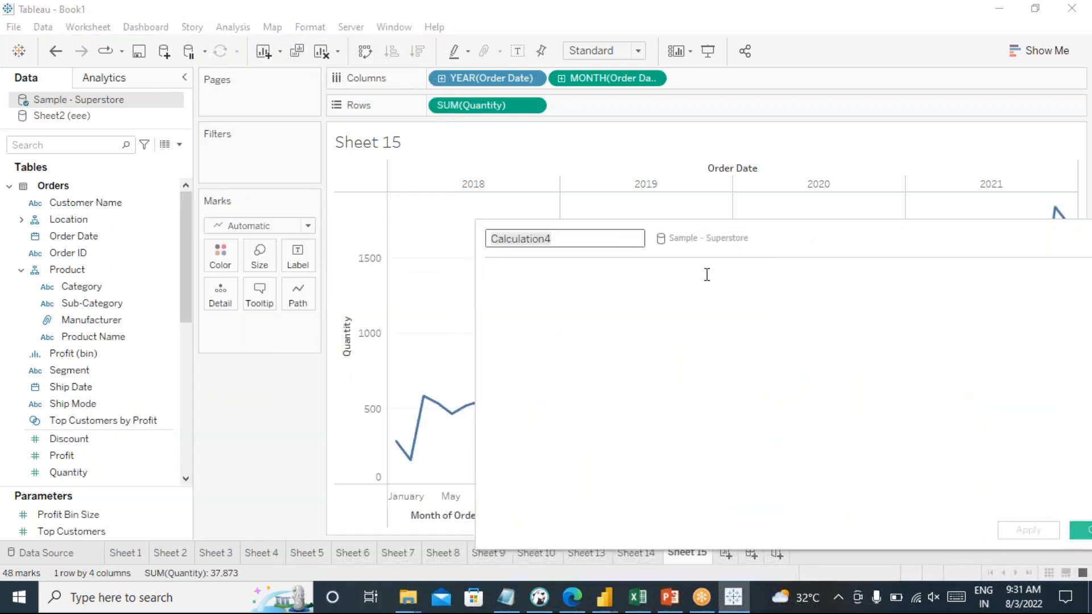
text(windows Avg)
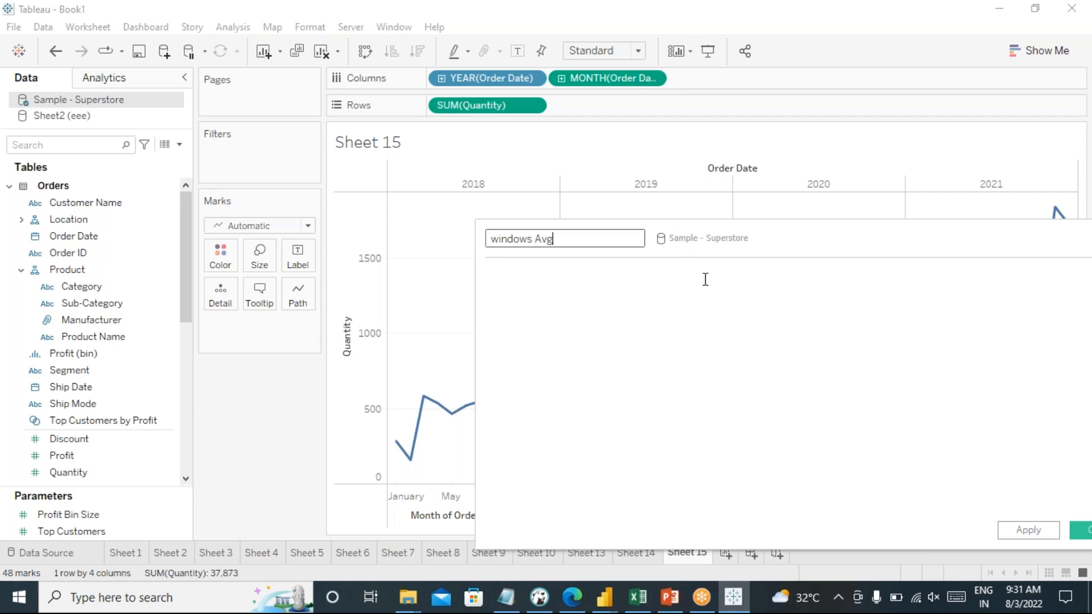
- Enter the formula WINDOW_AVG(SUM([Sales])) for the windows Avg field
click(706, 294)
text(wi)
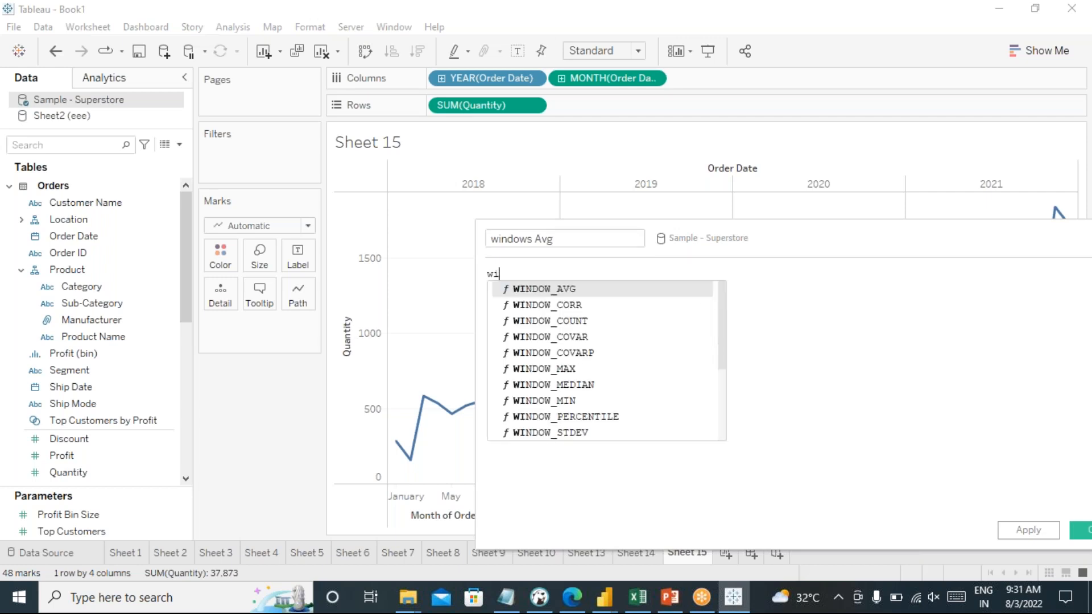
double_click(569, 292)
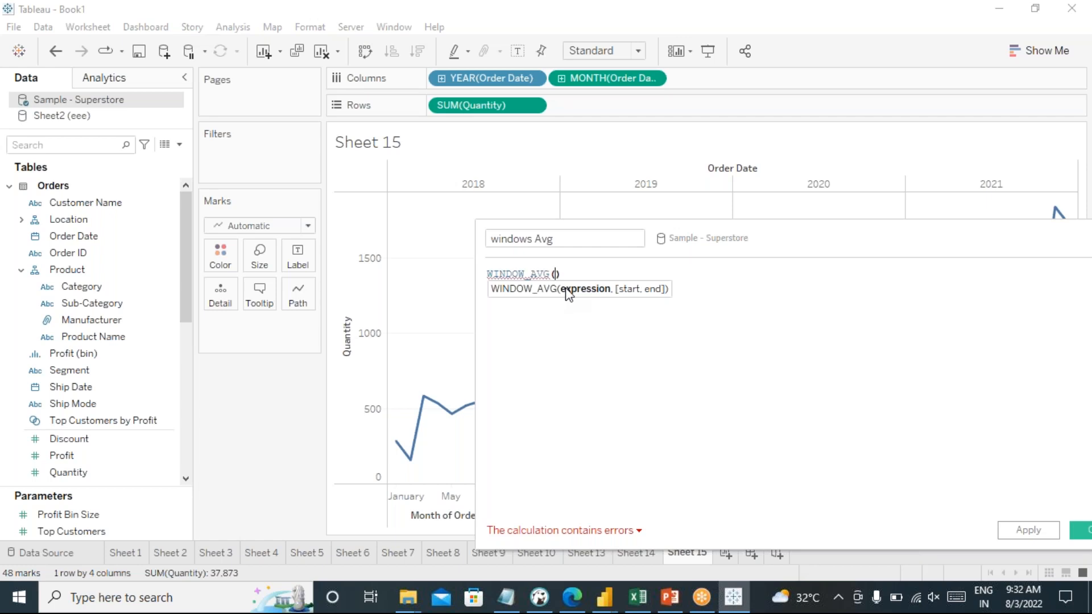
text(sum)
key(Return)
text(sa)
click(634, 290)
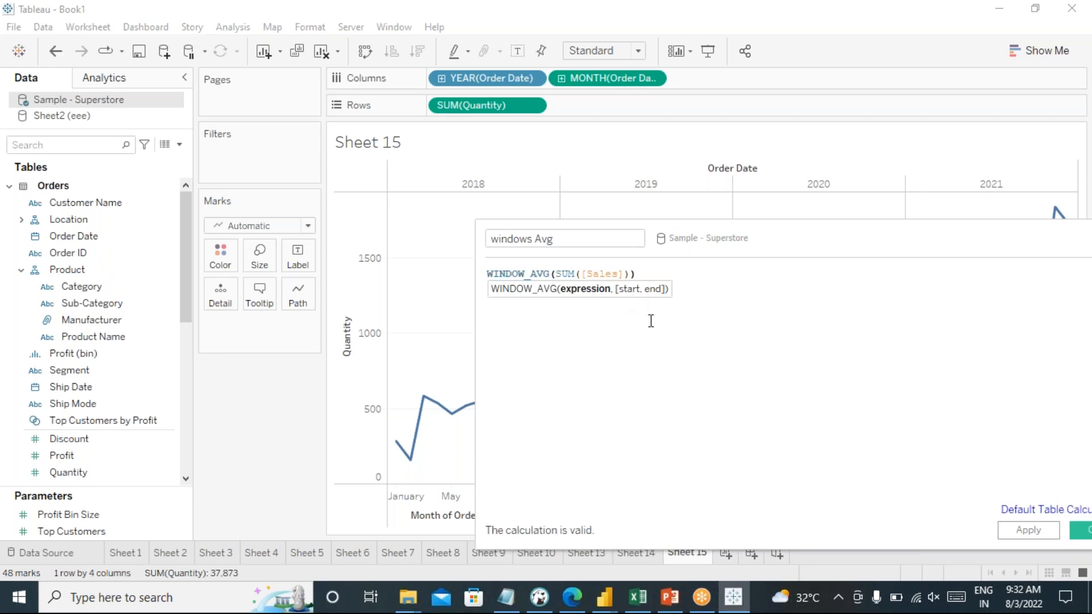
- Give the WINDOW_AVG formula a start offset of -1 and an end offset of 0, and save the calculation
key(Right)
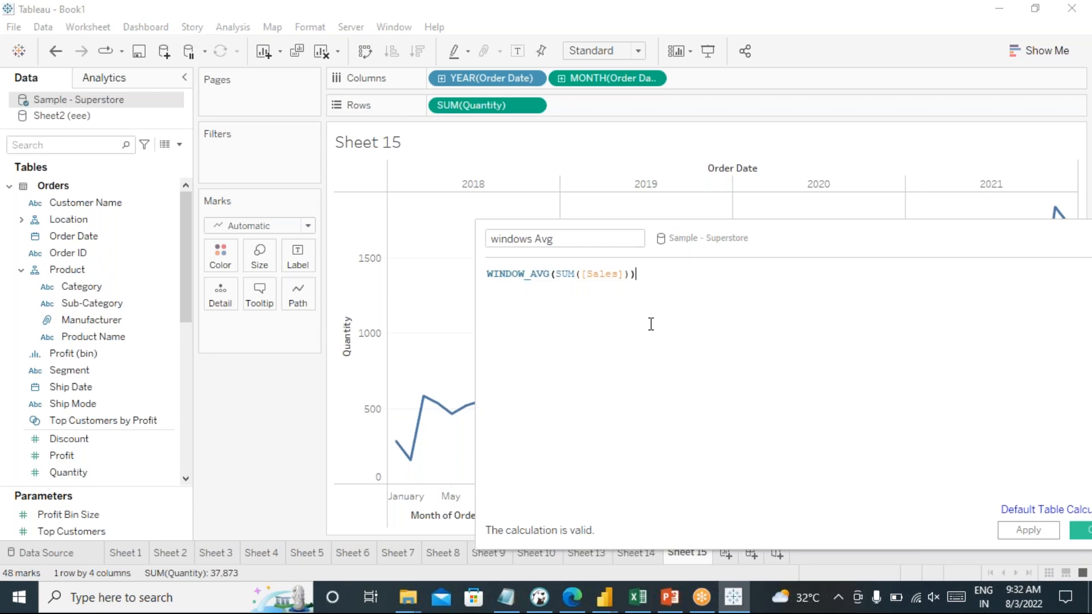
key(Left)
text(,-1)
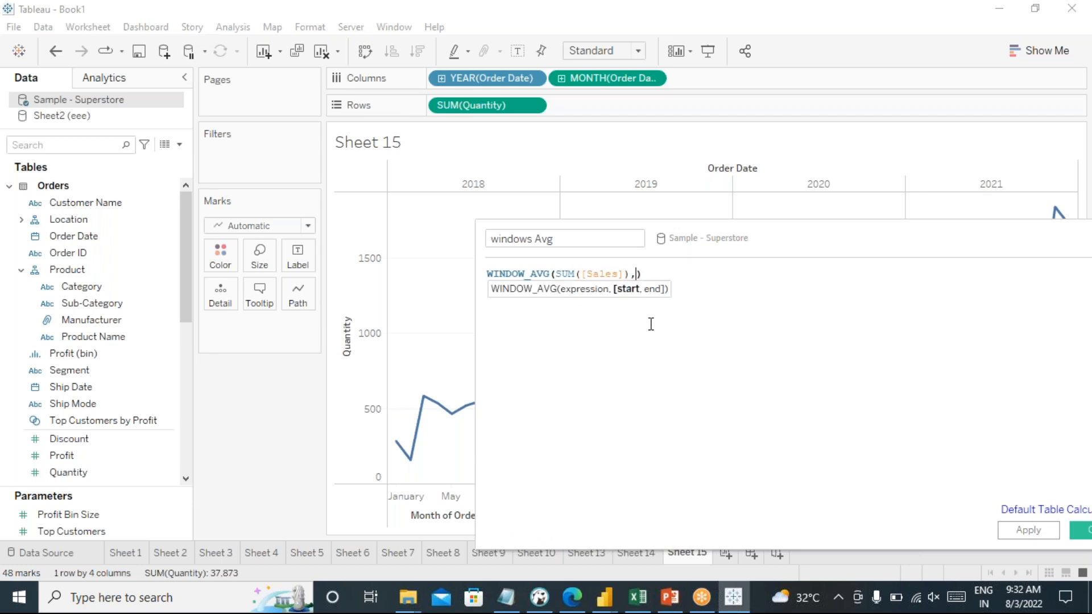
key(XF86AudioMute)
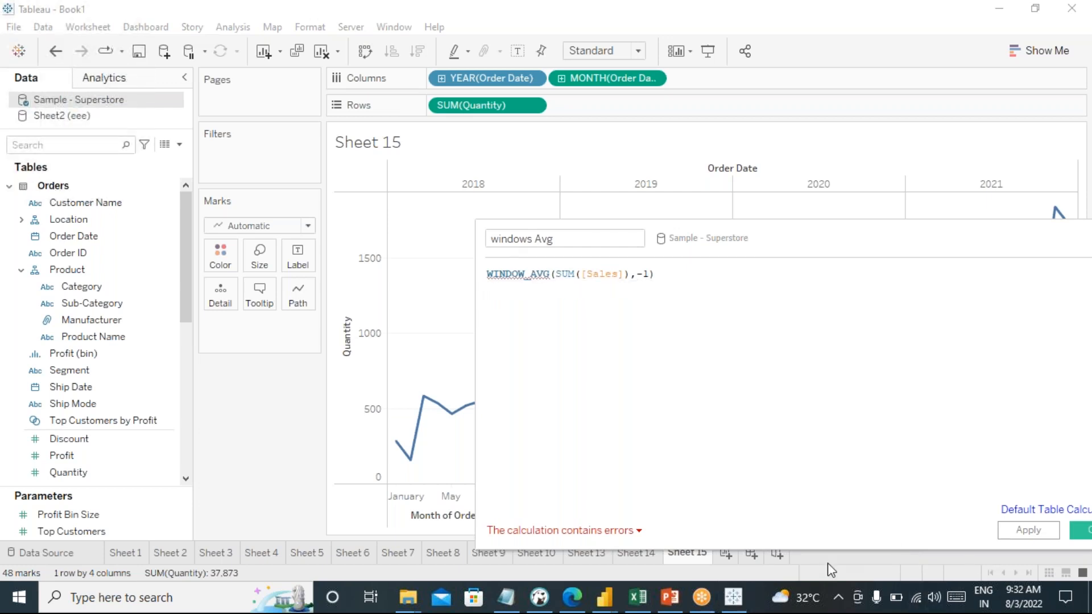
click(651, 412)
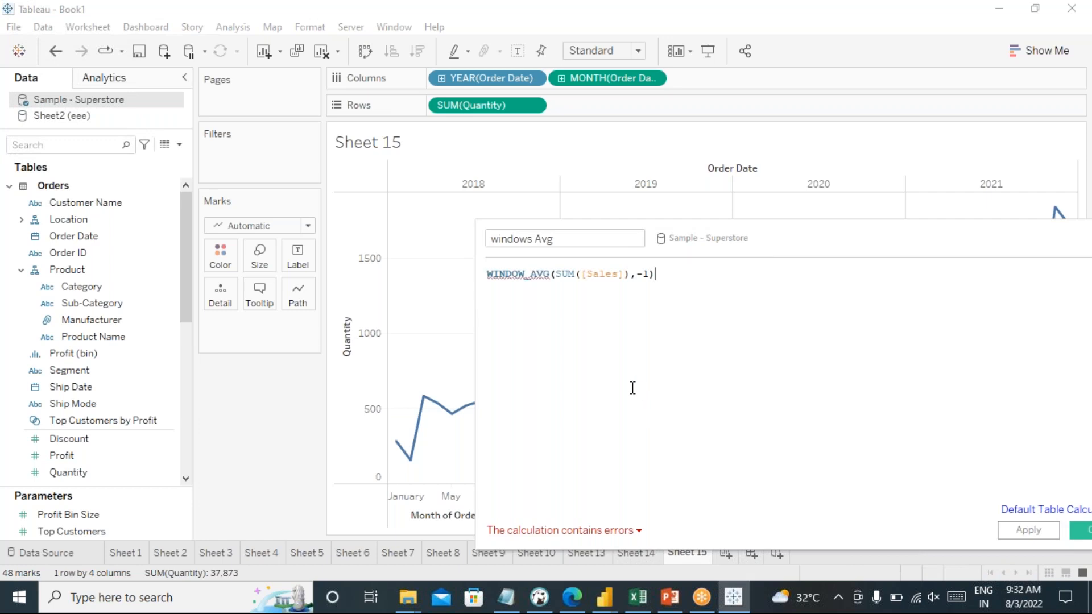
click(652, 274)
text(,0)
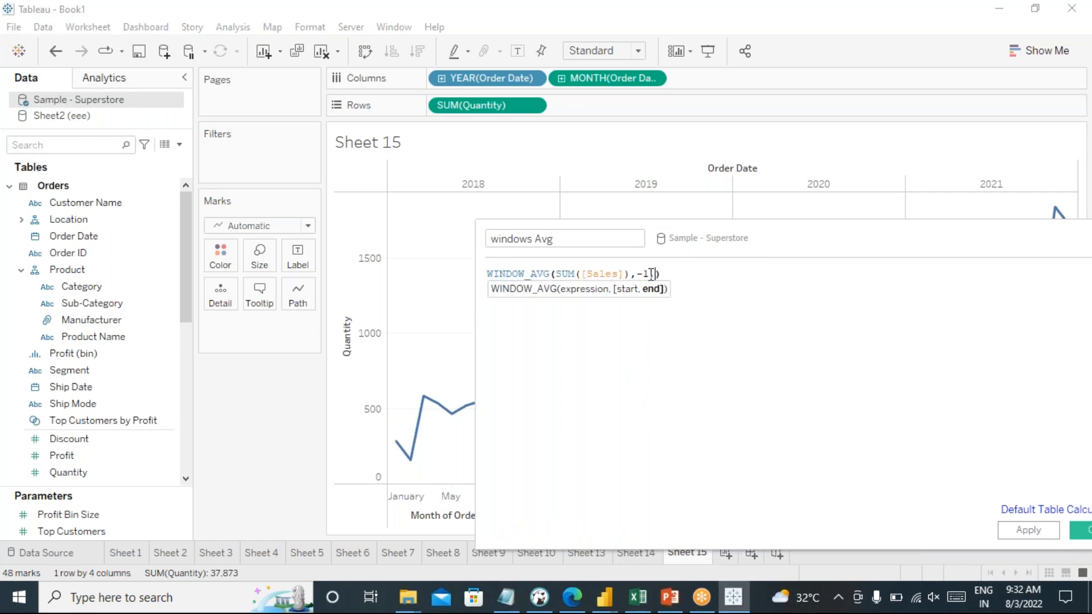
click(696, 367)
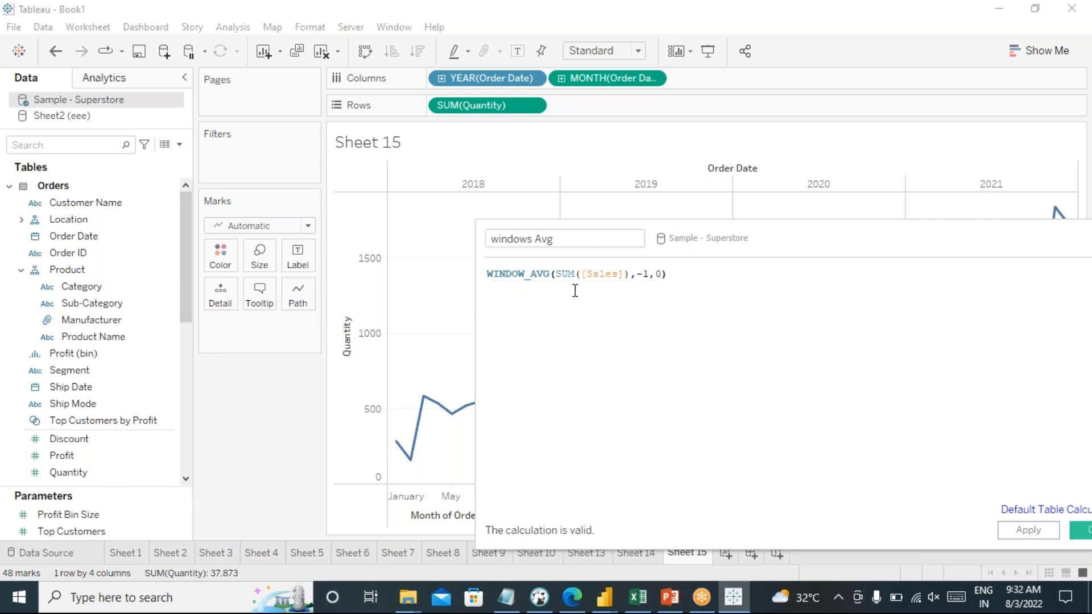
double_click(640, 276)
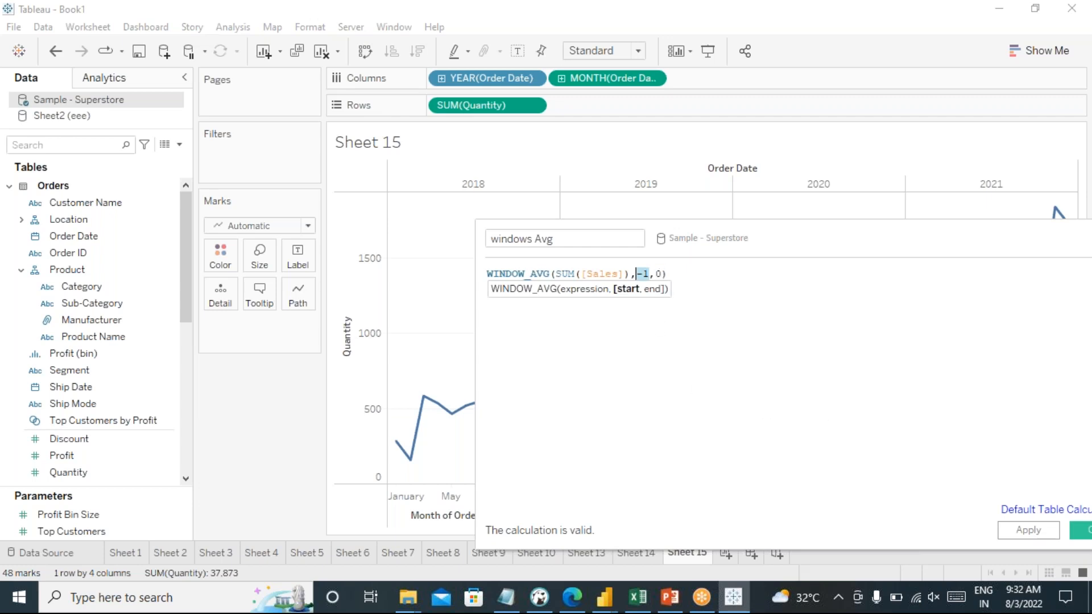
click(1034, 531)
click(1080, 532)
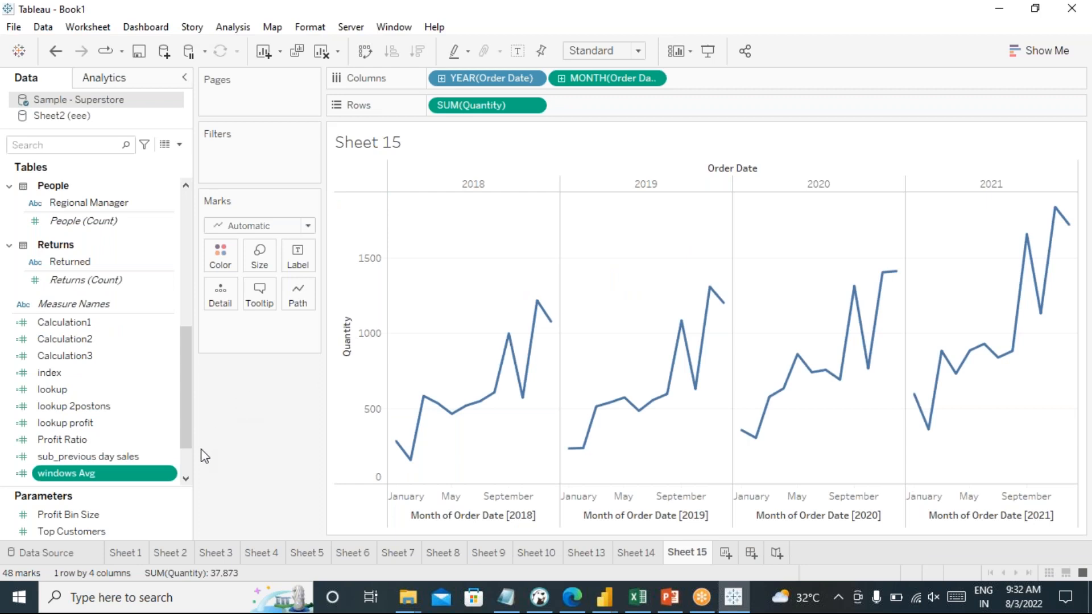
- Plot windows Avg on the same axis as Quantity and compare the two lines' 2018 points
drag(55, 481, 369, 379)
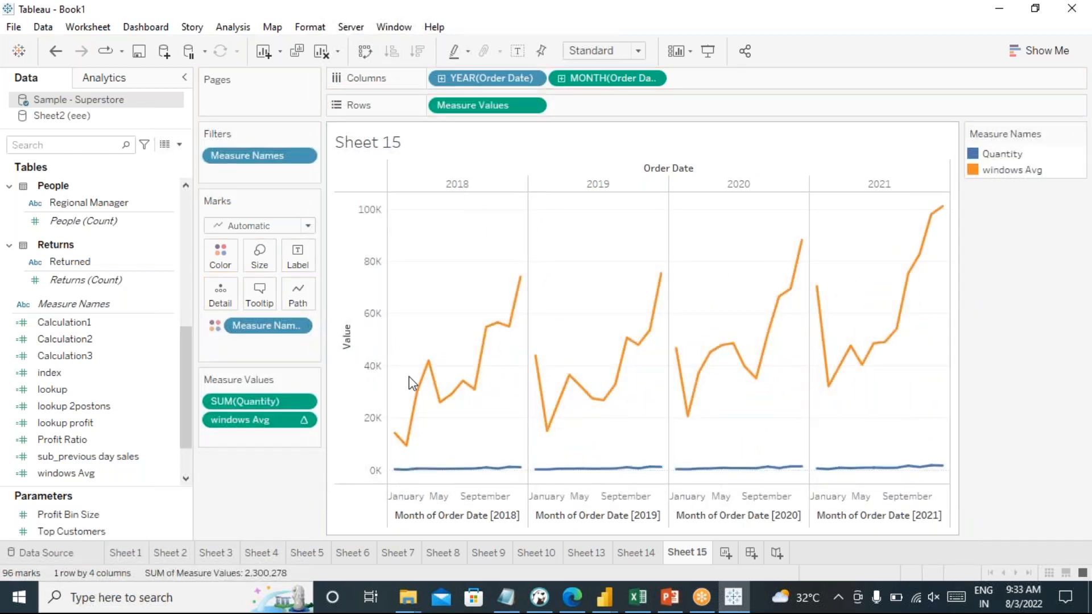
mouse_move(421, 376)
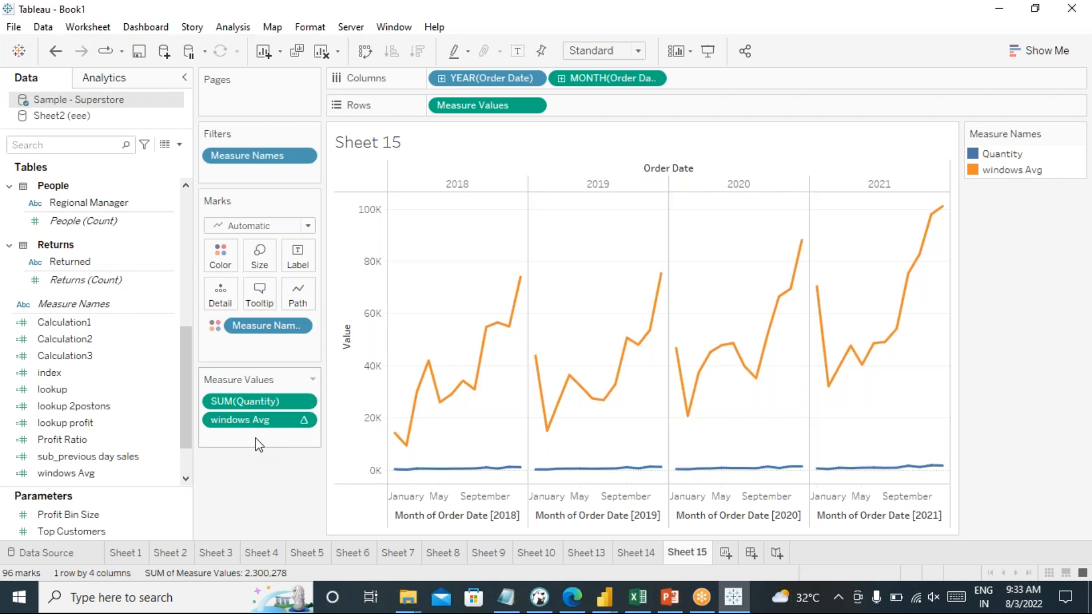
mouse_move(409, 472)
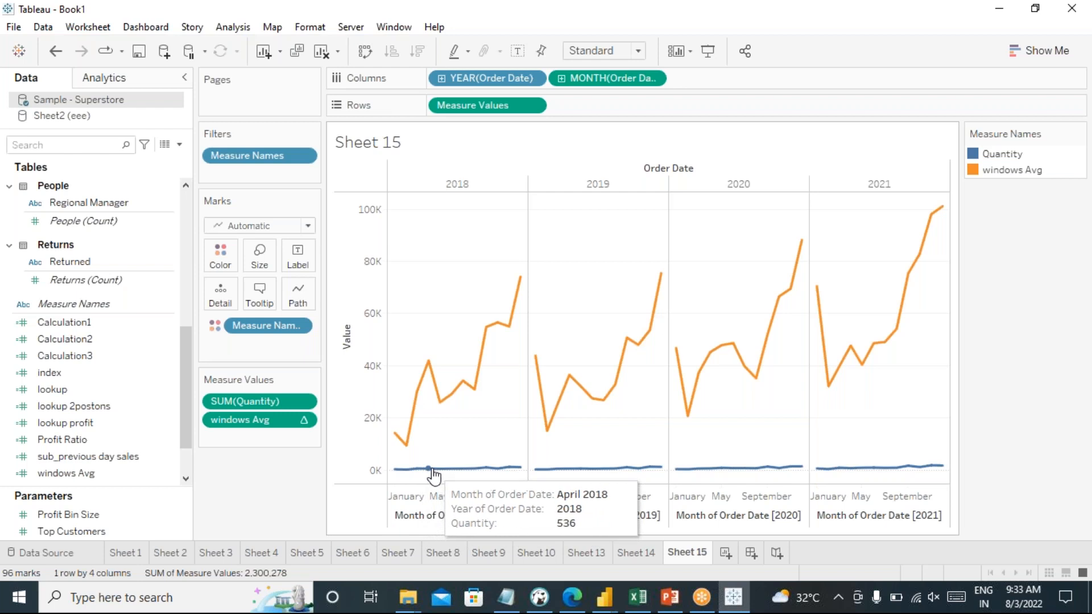
mouse_move(403, 451)
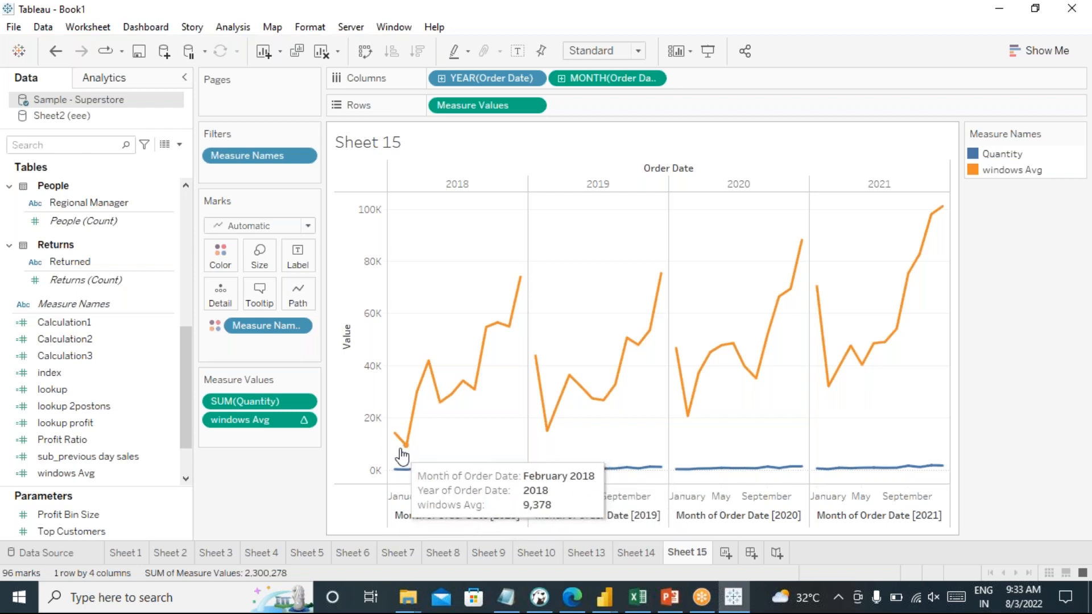
mouse_move(474, 468)
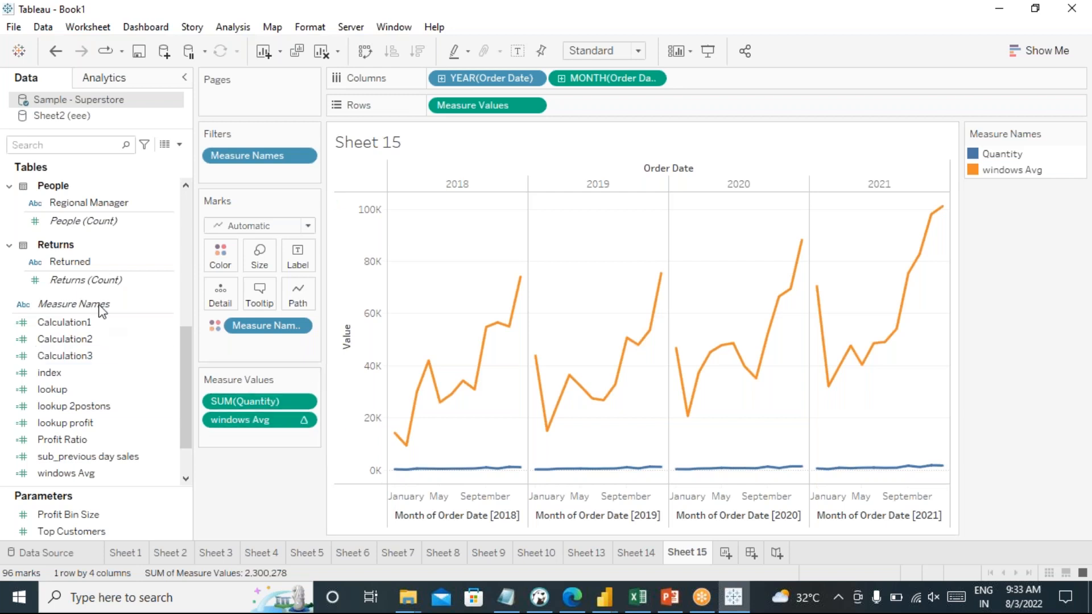
- Edit the windows Avg calculation to average SUM([Quantity]) instead of SUM([Sales]), keeping the -1 and 0 offsets, and save it
right_click(105, 476)
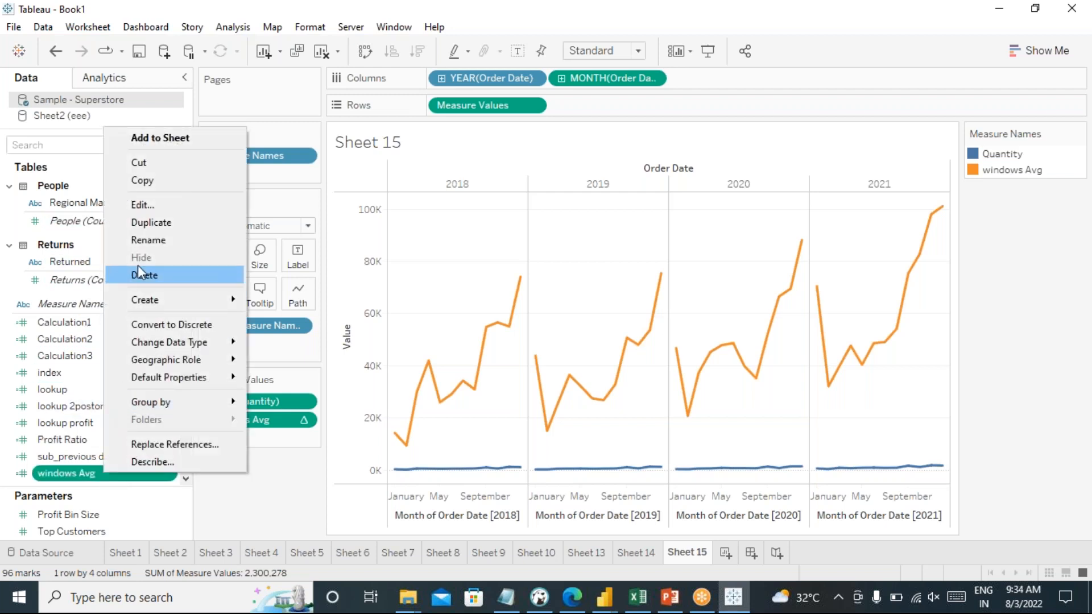
click(149, 204)
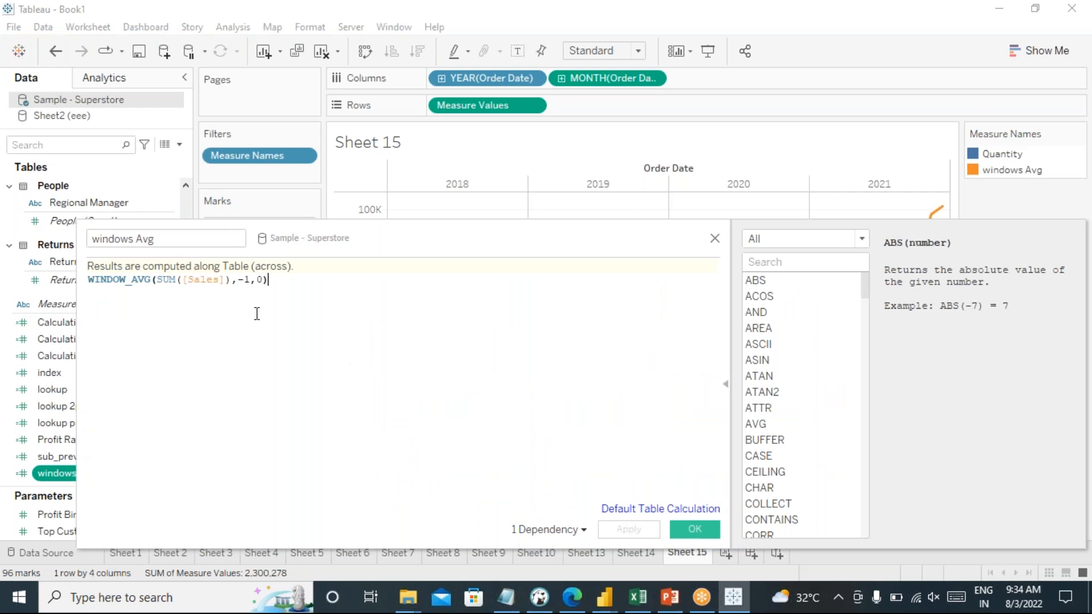
click(226, 279)
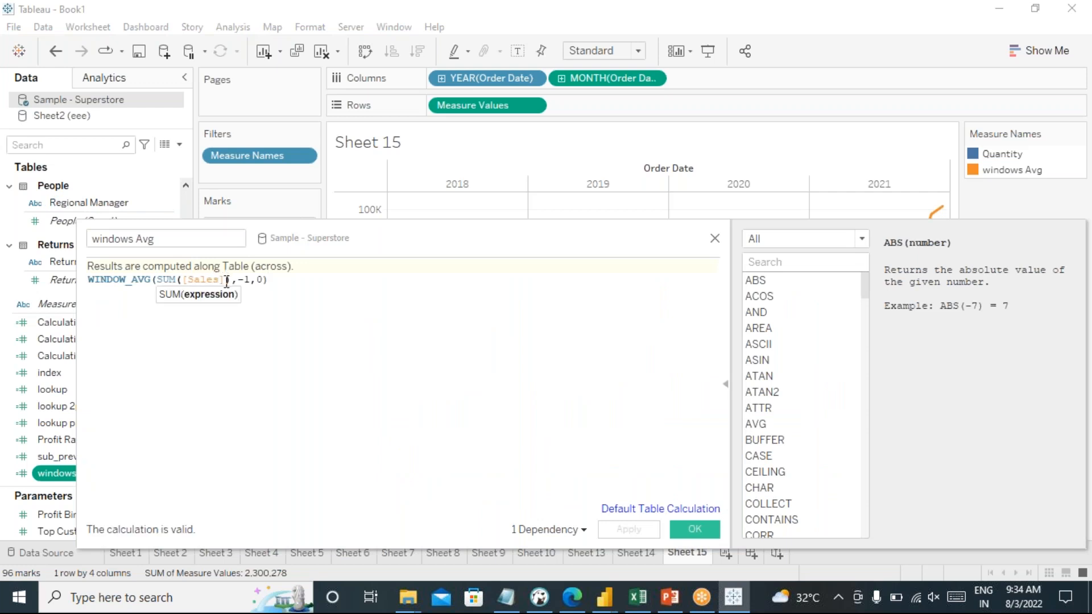
key(BackSpace)
key(BackSpace)
key(BackSpace)
key(BackSpace)
key(BackSpace)
key(BackSpace)
key(BackSpace)
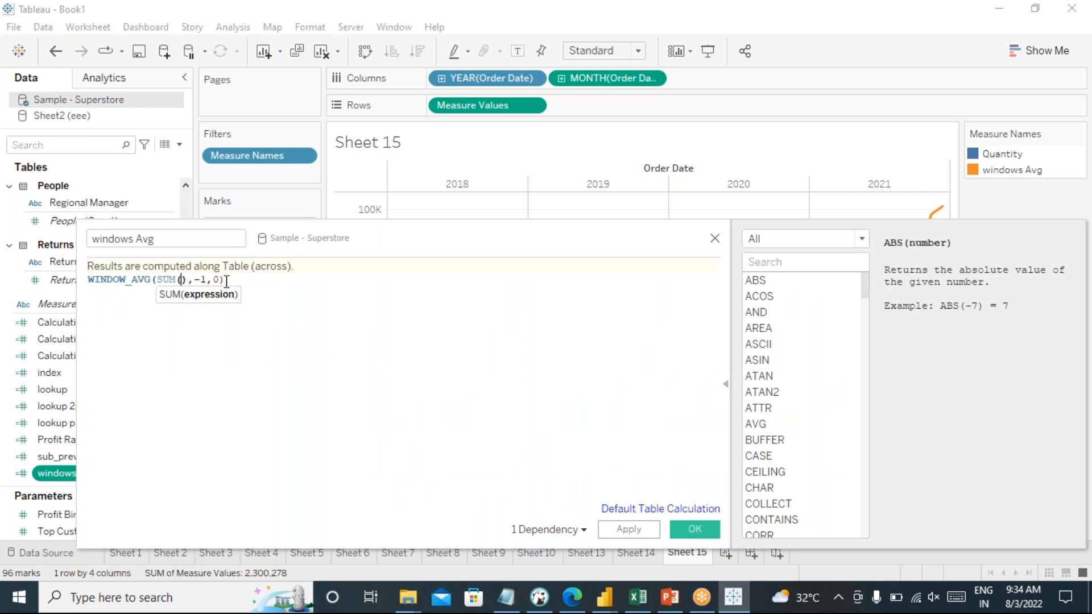
text(q)
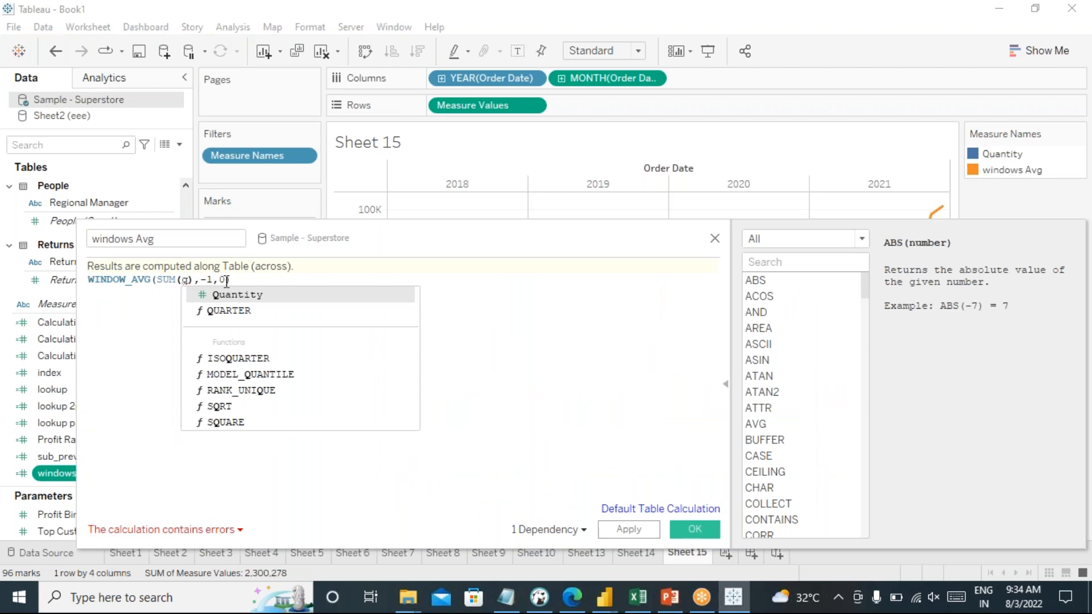
double_click(239, 297)
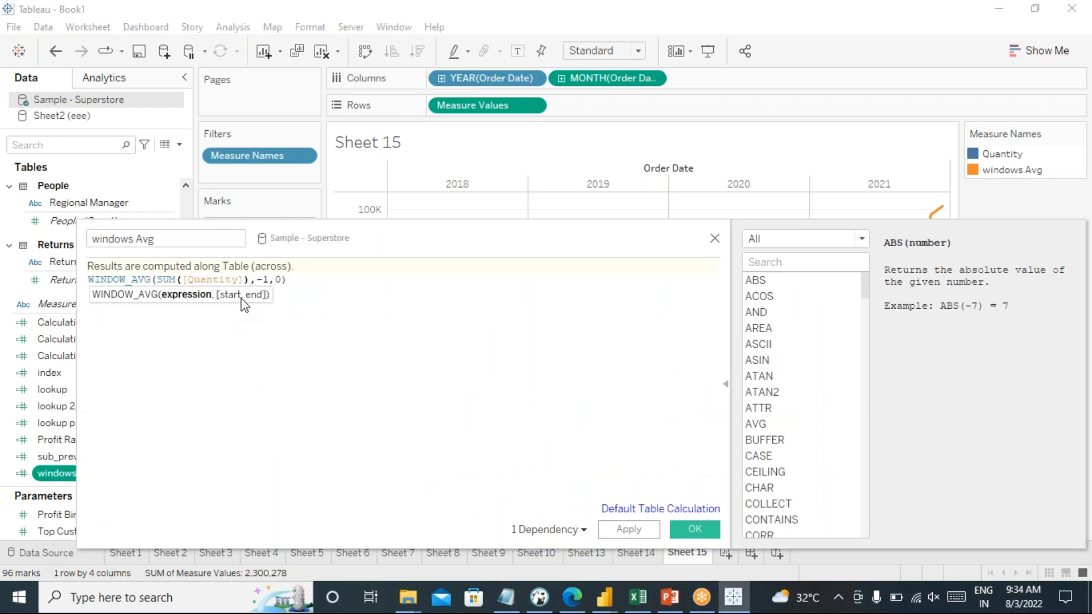
drag(385, 234, 870, 183)
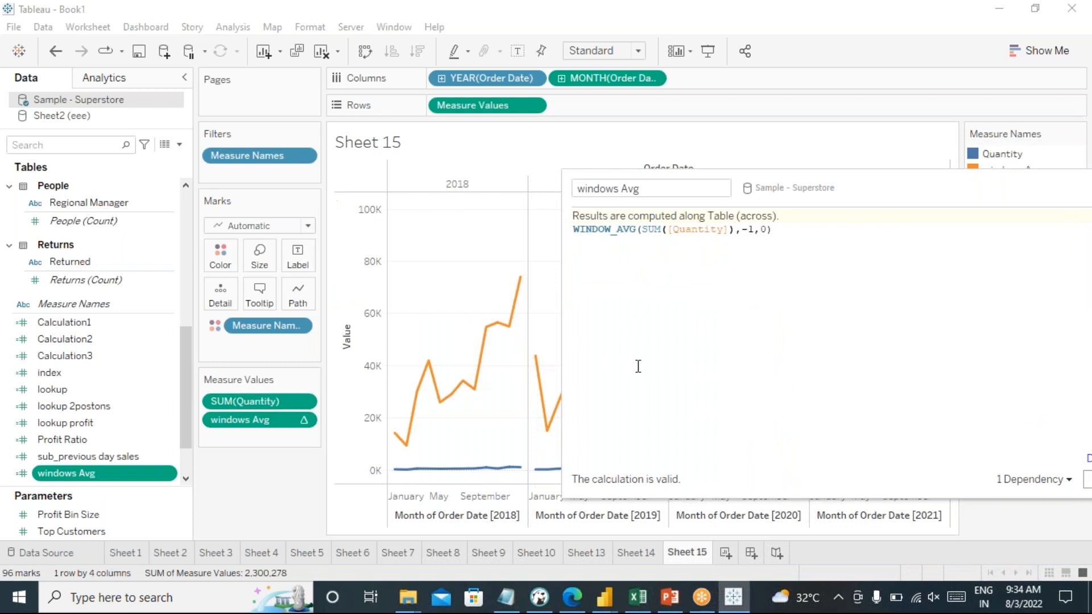
drag(878, 196, 559, 166)
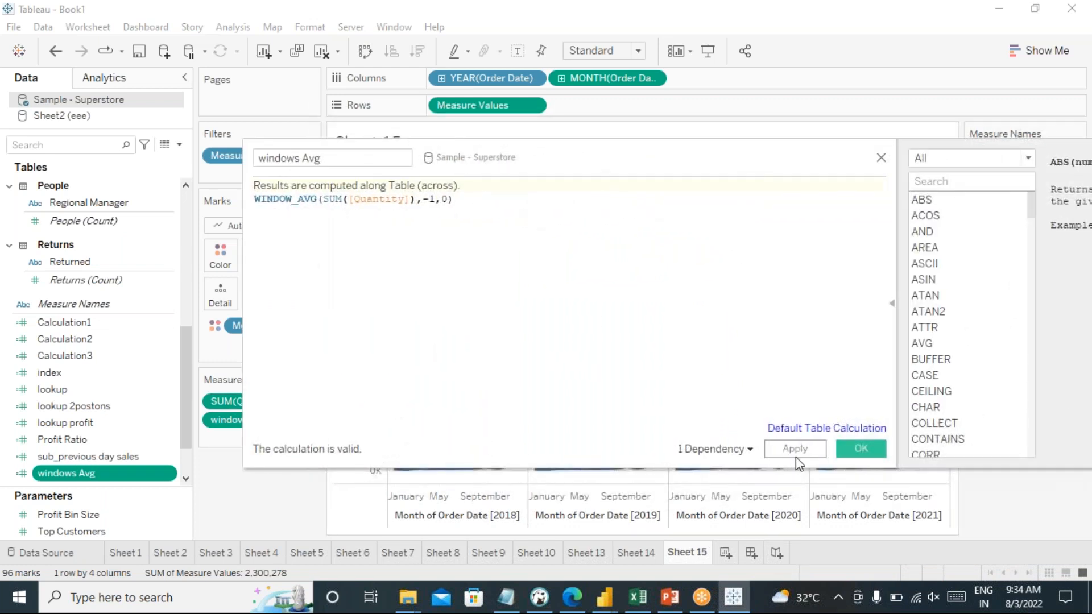
click(862, 449)
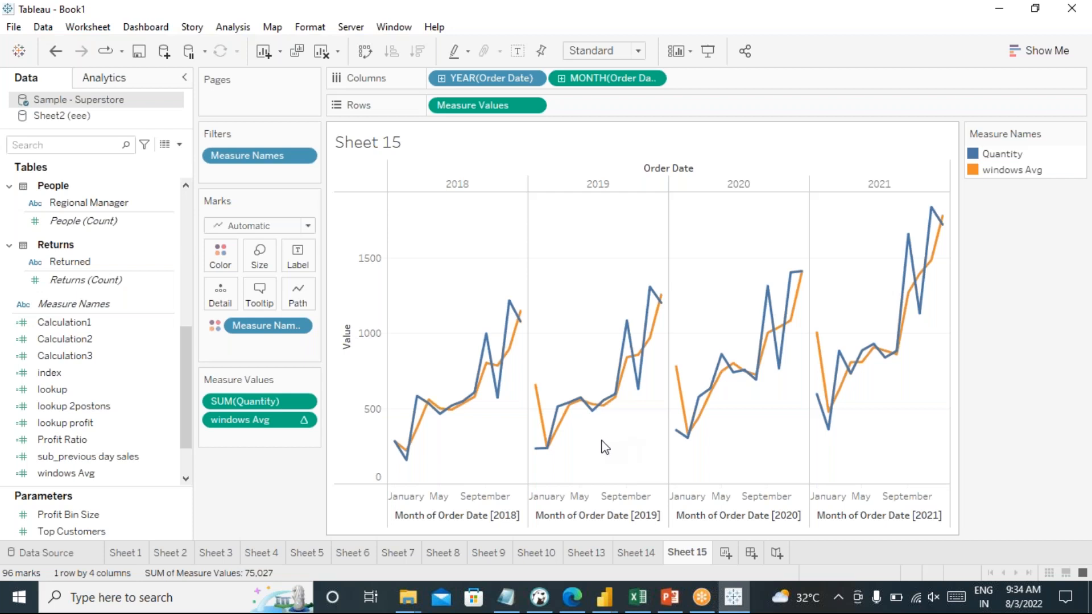
- Open the Windows Calculator and place it beside the chart in a smaller window, leaving the 2018 lines uncovered
mouse_move(407, 460)
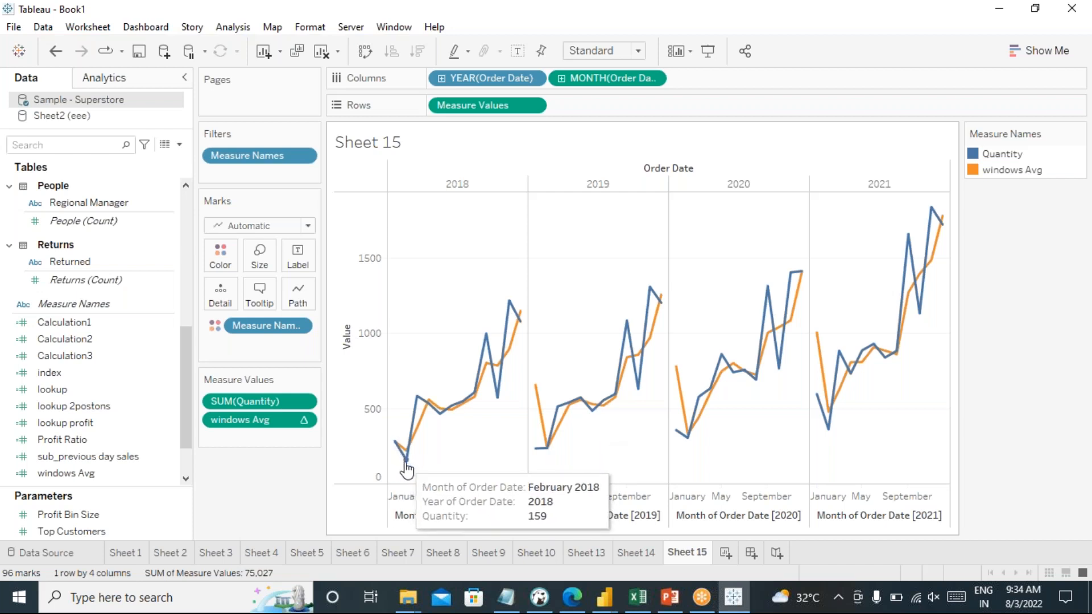
mouse_move(416, 429)
mouse_move(420, 408)
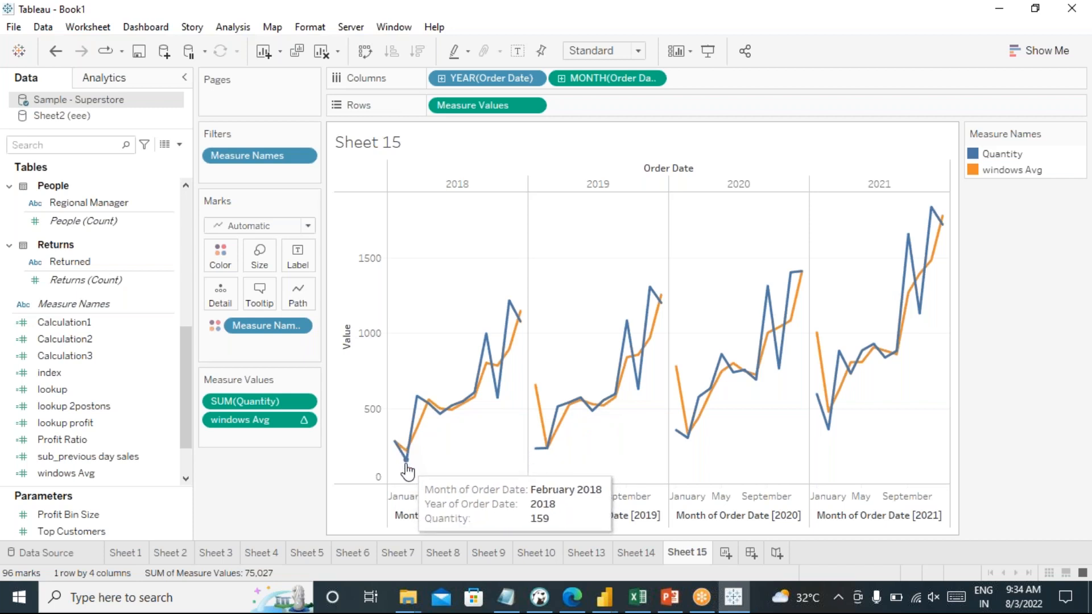
click(176, 593)
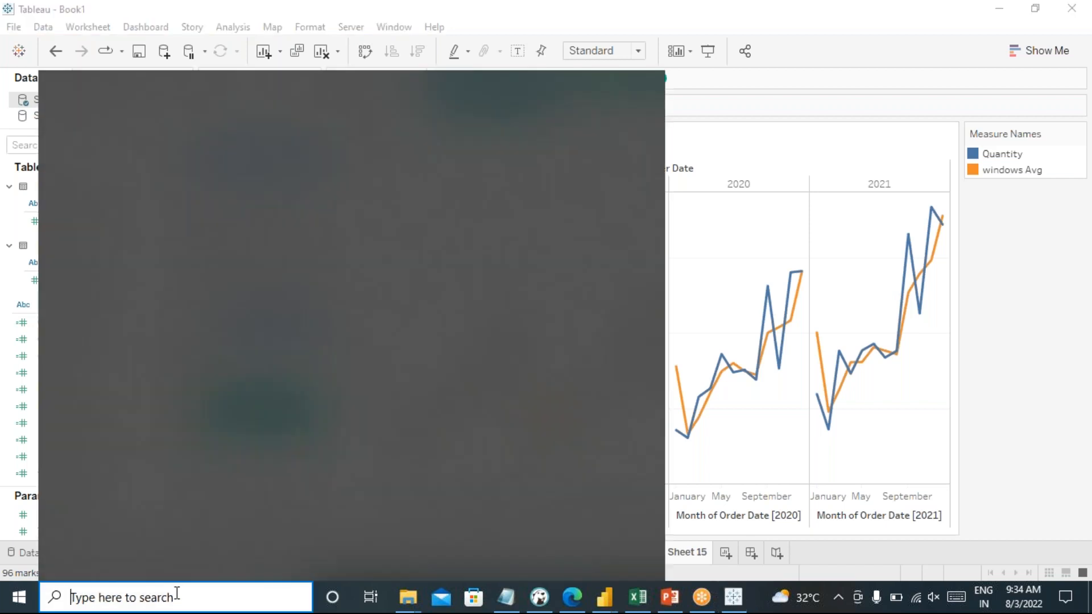
text(ca)
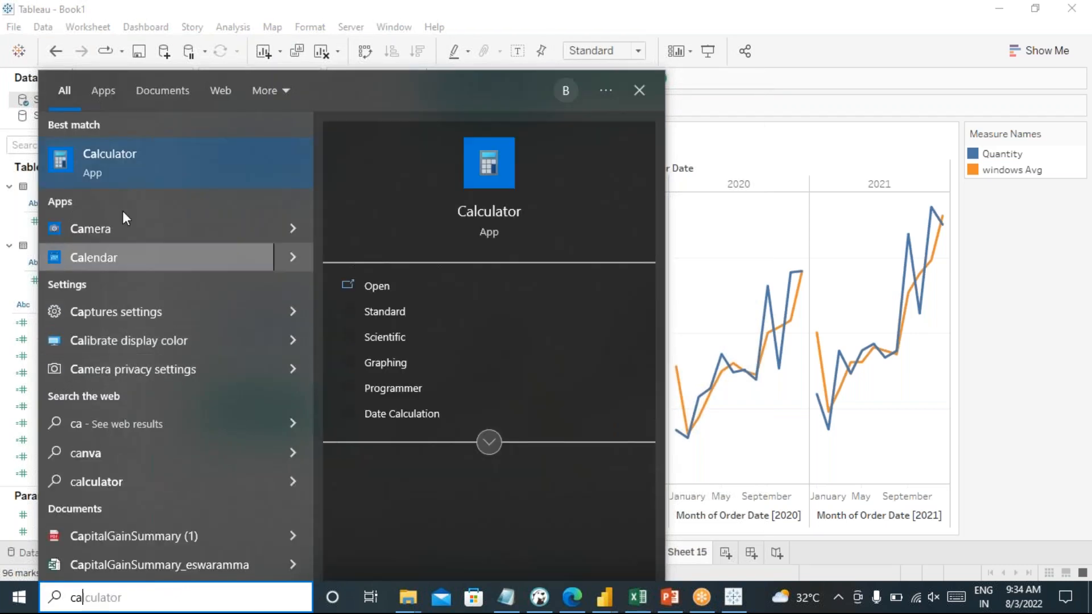
click(146, 166)
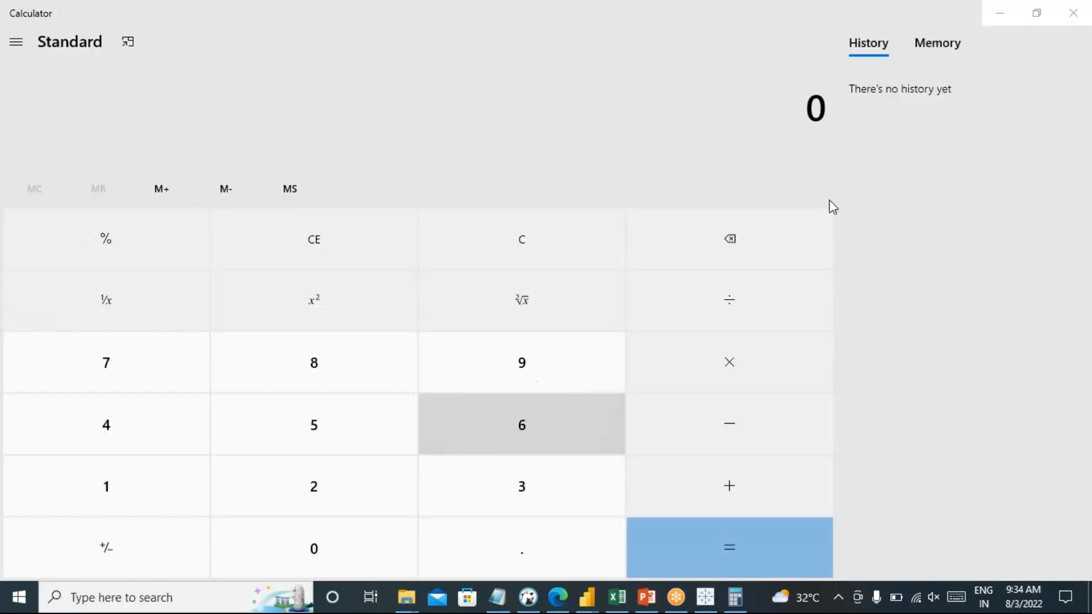
drag(196, 14, 848, 185)
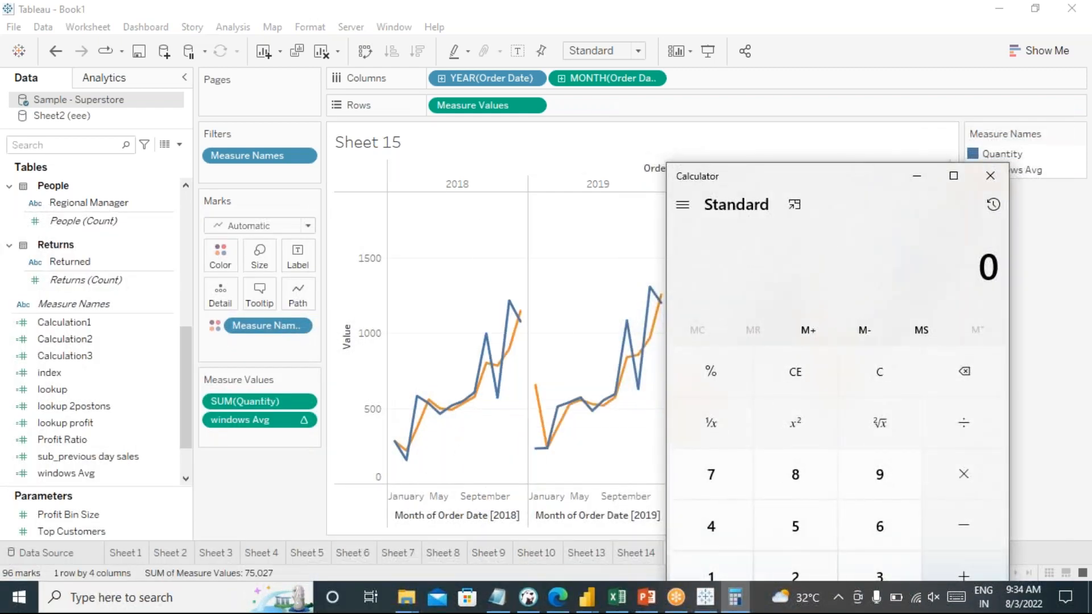
drag(854, 165, 907, 208)
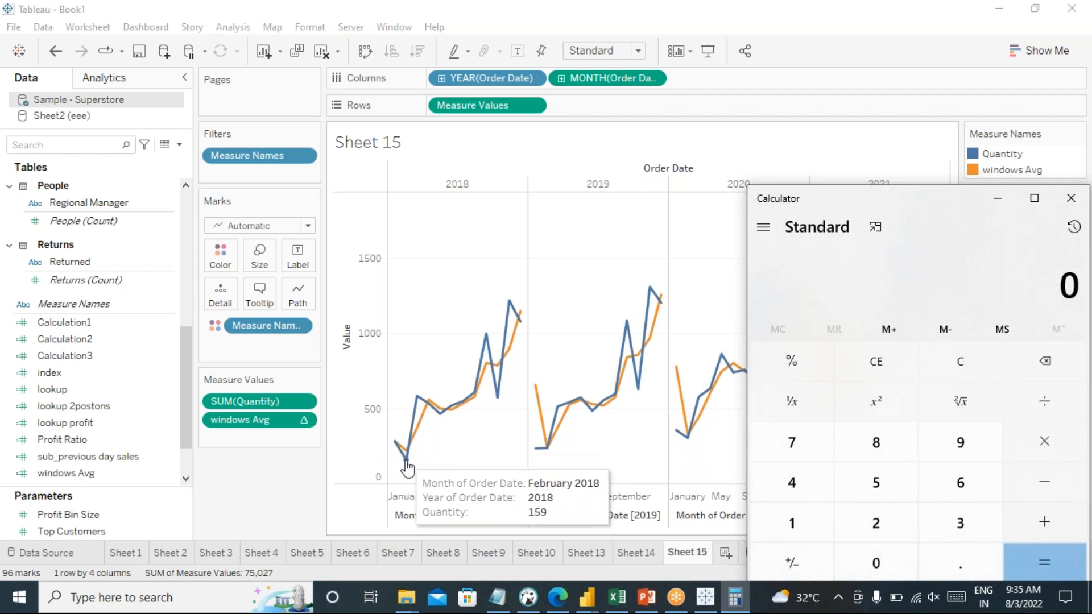
- Calculate the average of the January and February 2018 quantities by adding 284 and 159 and dividing by 2, for comparison with windows Avg
click(876, 521)
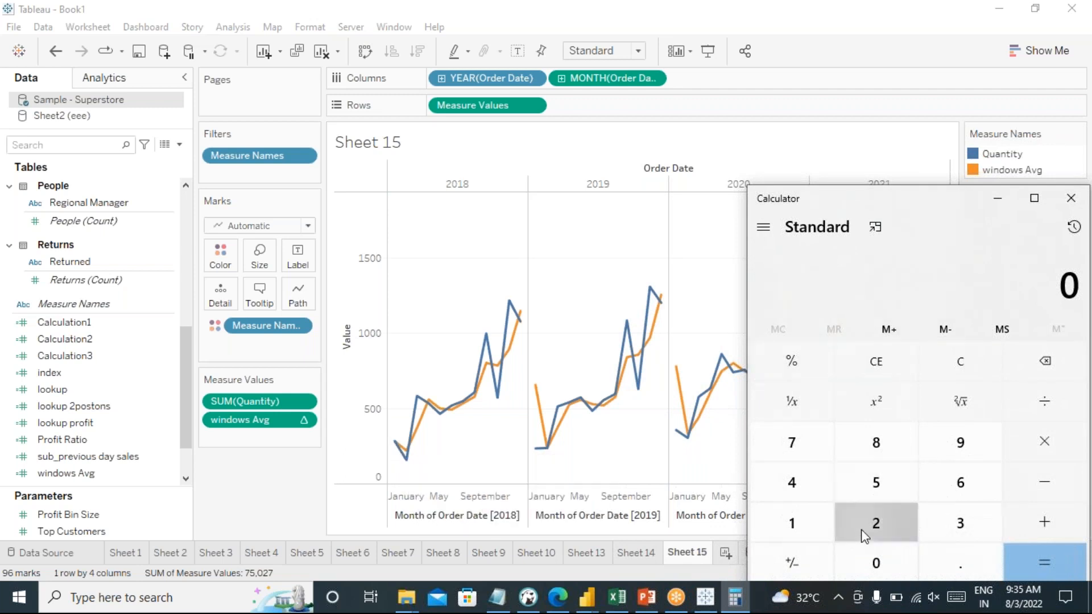
click(867, 458)
click(793, 487)
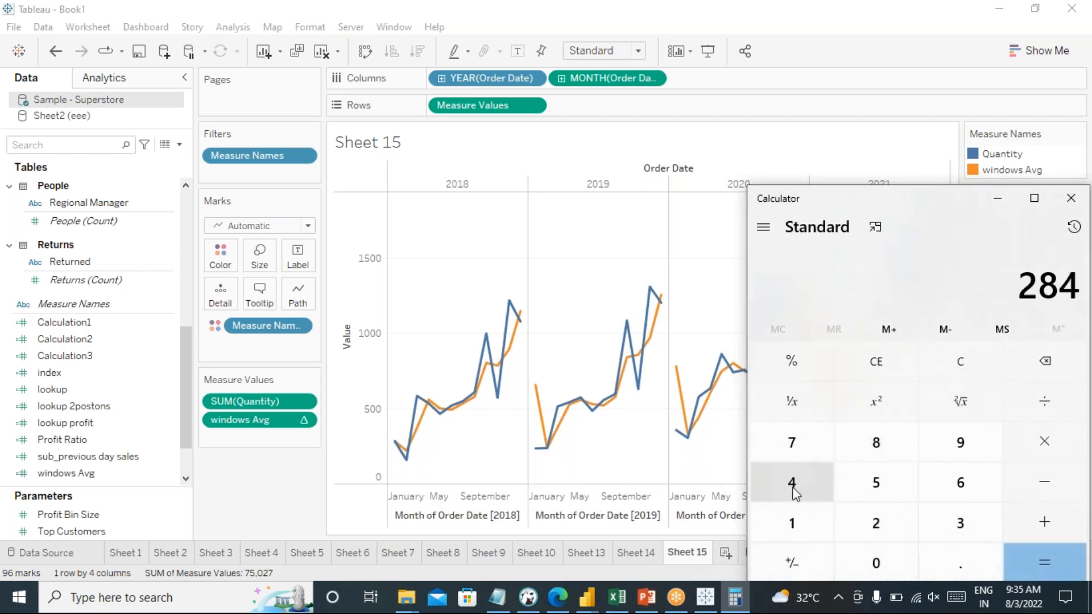
click(1042, 518)
click(778, 526)
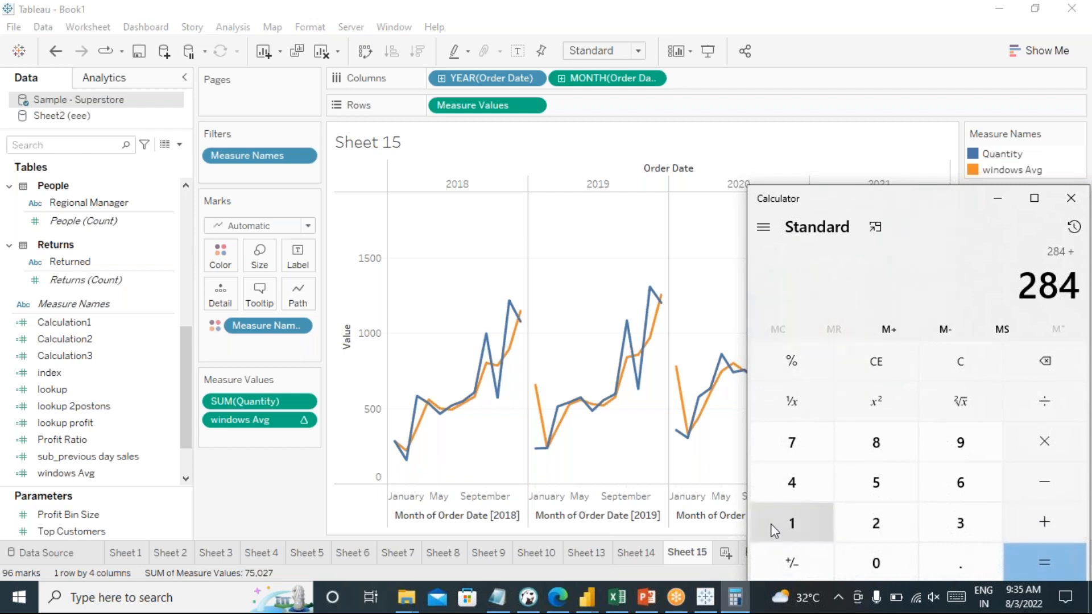
click(869, 474)
click(957, 447)
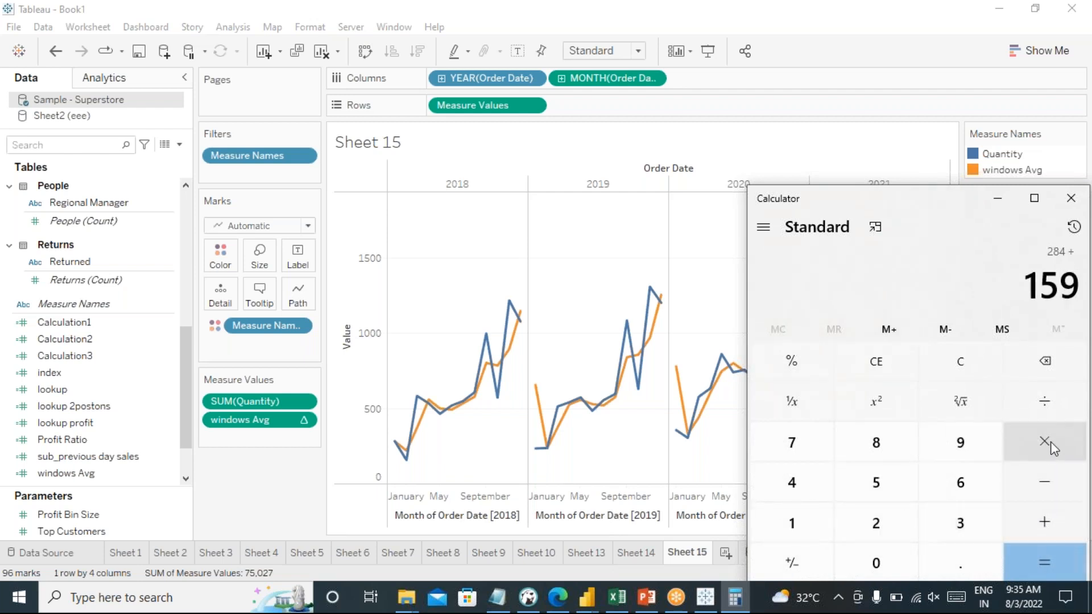
click(1048, 566)
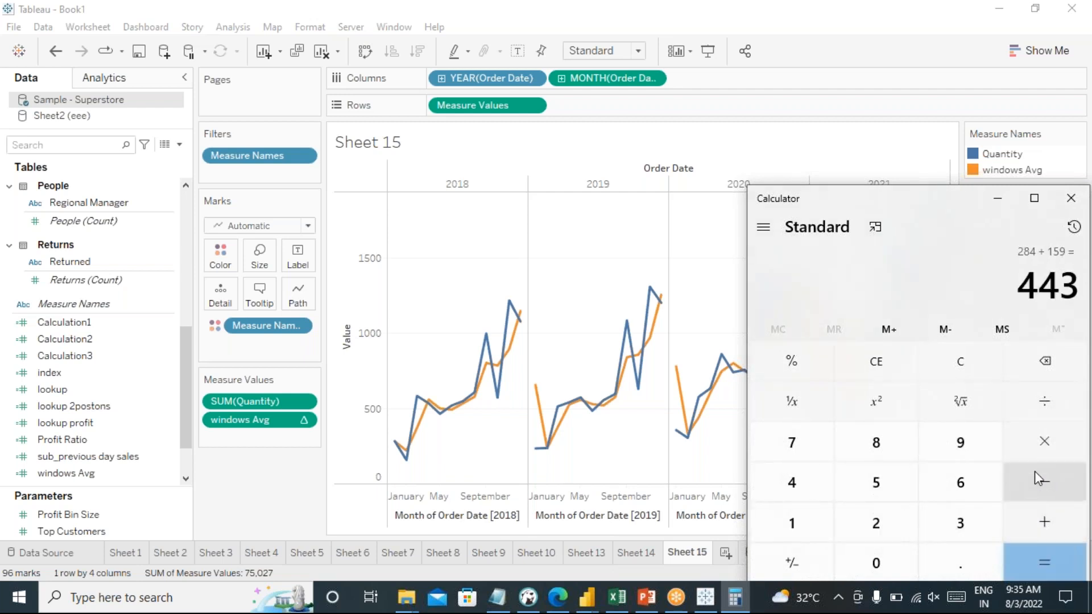
click(1035, 405)
click(876, 529)
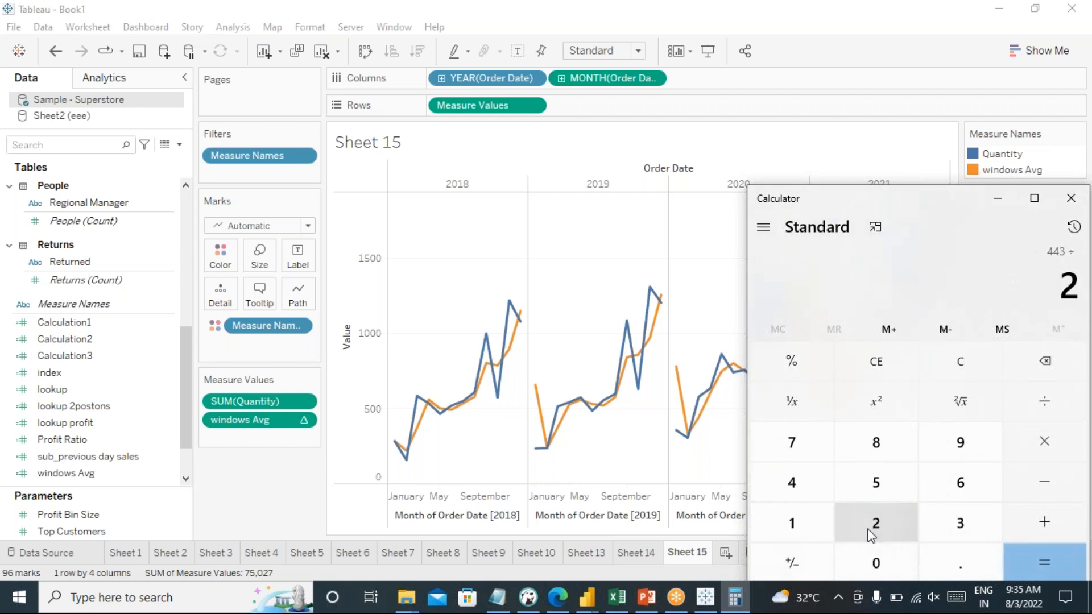
click(1041, 564)
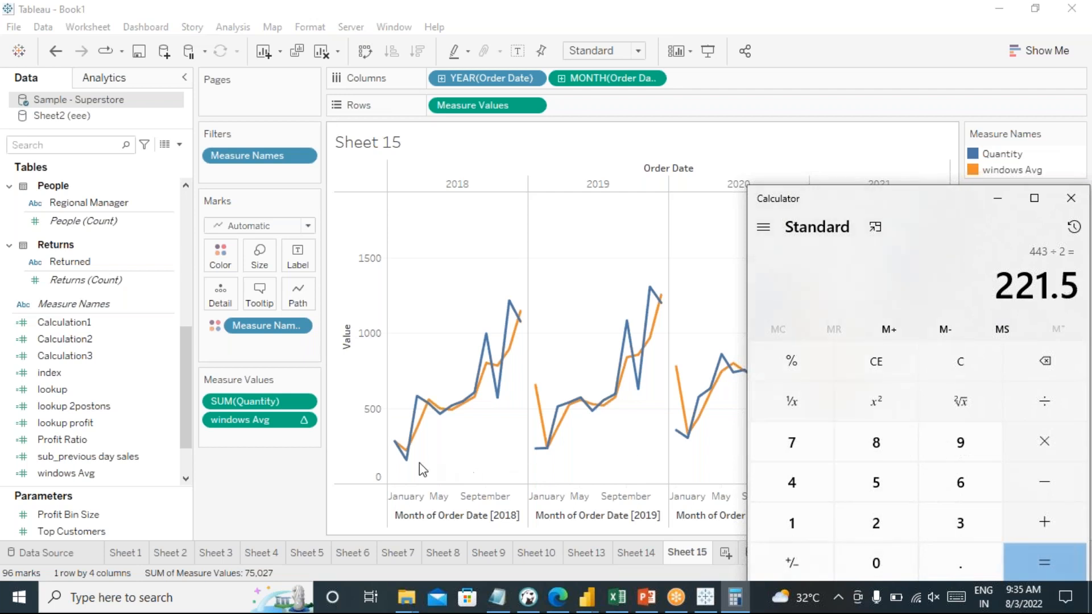
mouse_move(405, 455)
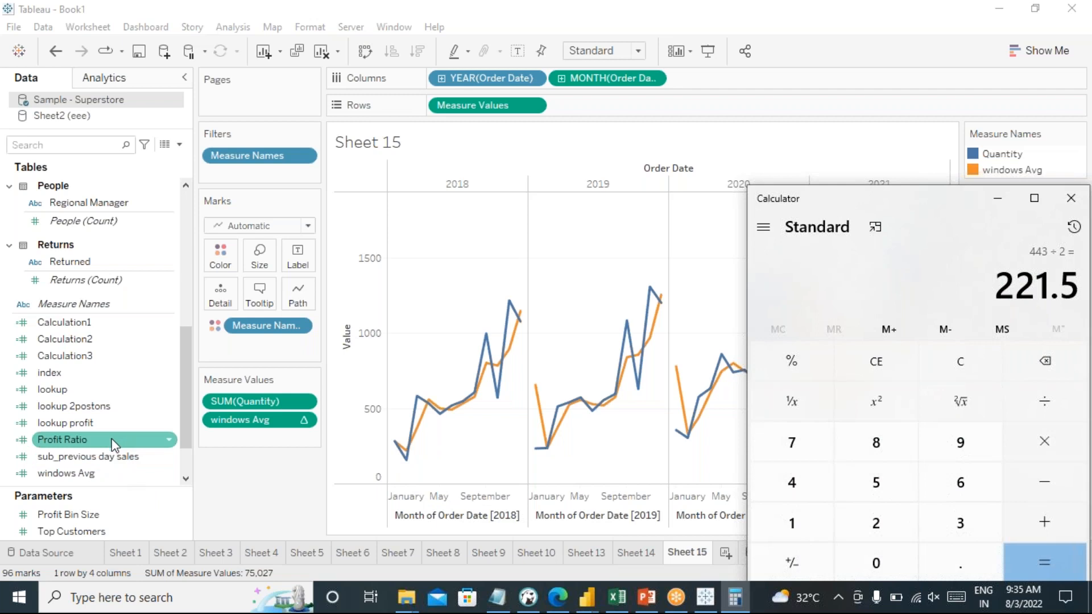
- Switch back to Tableau and set the default number format of windows Avg to Number (Custom) with 2 decimal places
click(172, 474)
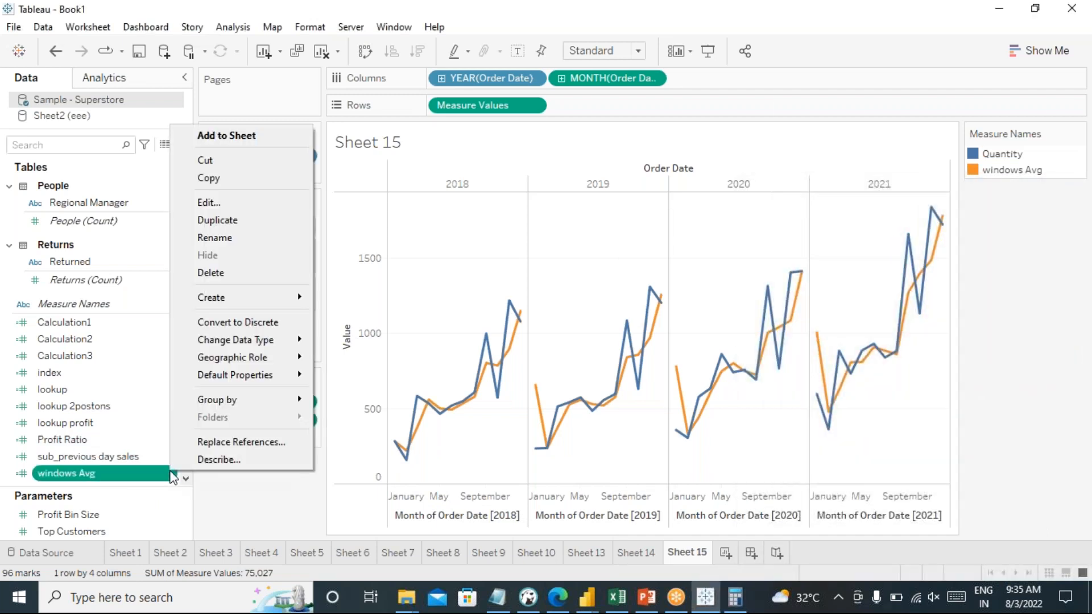
mouse_move(250, 376)
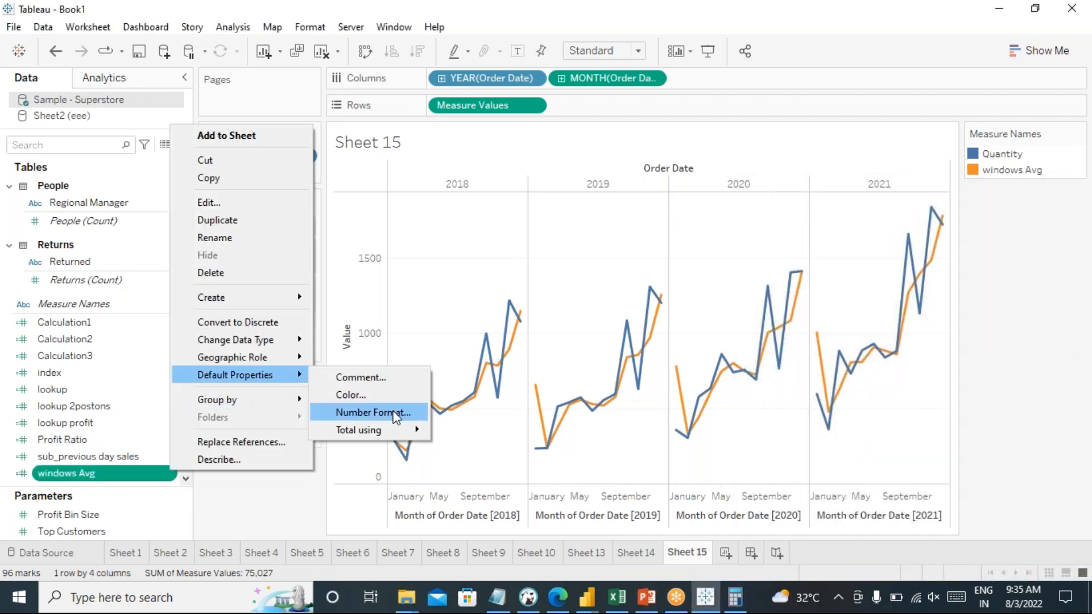
click(396, 414)
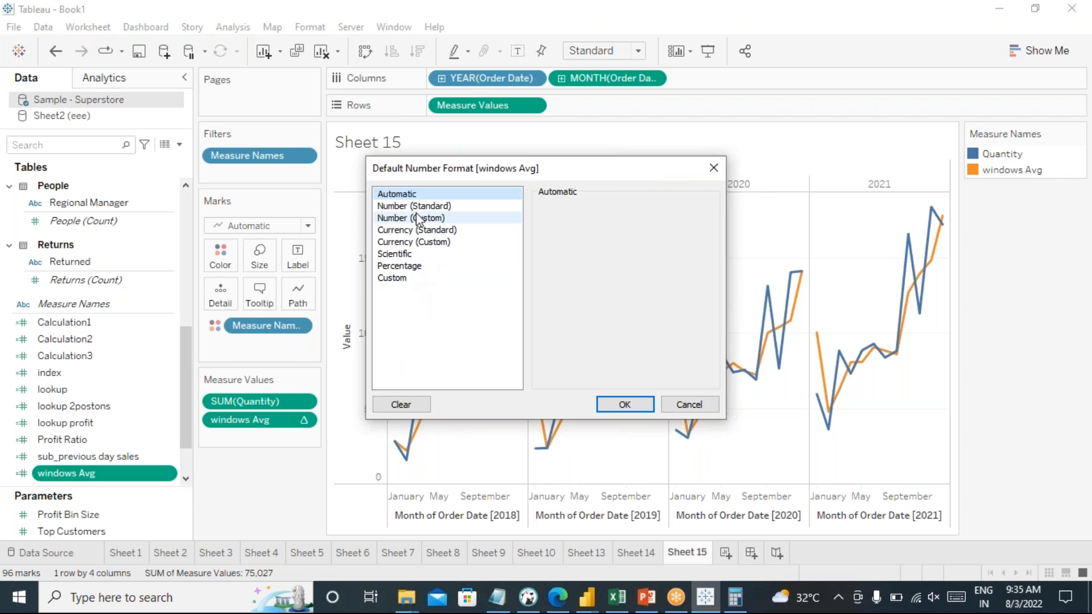
click(418, 206)
click(434, 218)
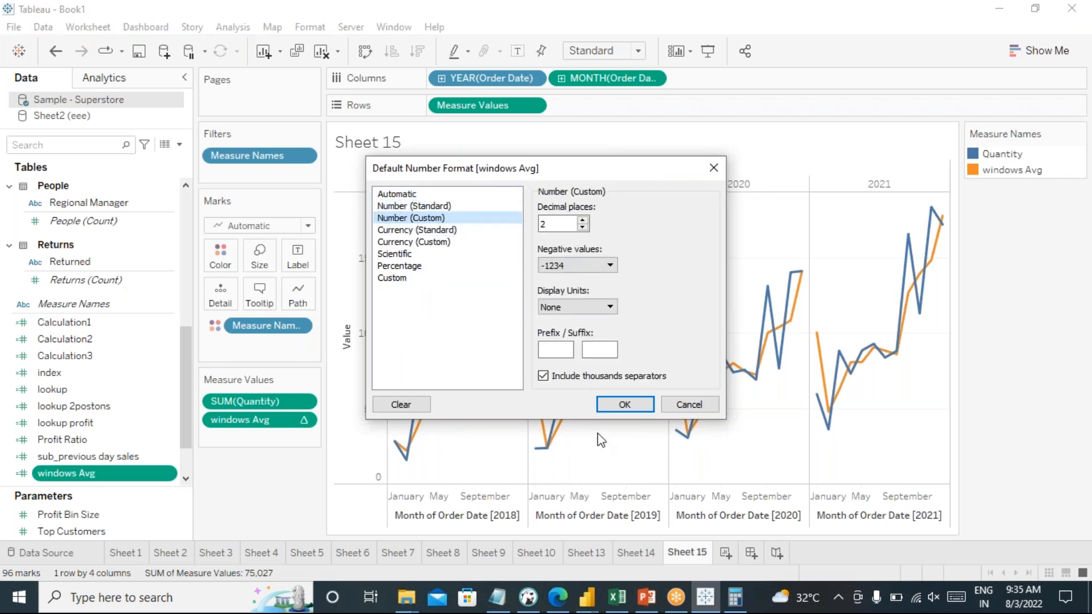
click(615, 405)
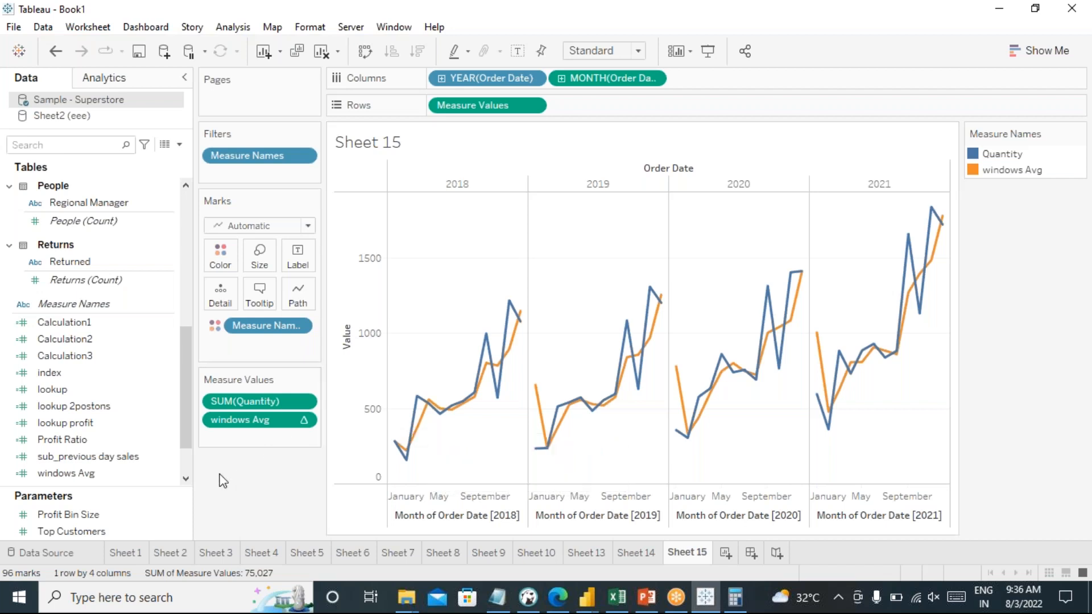
- Change the start offset in the windows Avg formula to -3 and save the calculation
click(134, 477)
right_click(137, 480)
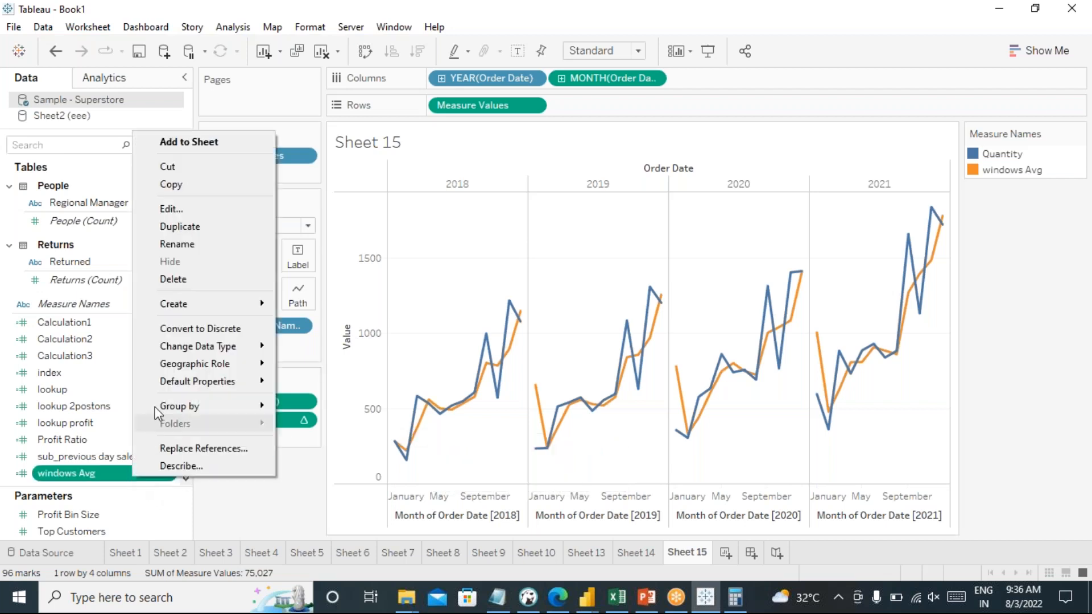
click(189, 214)
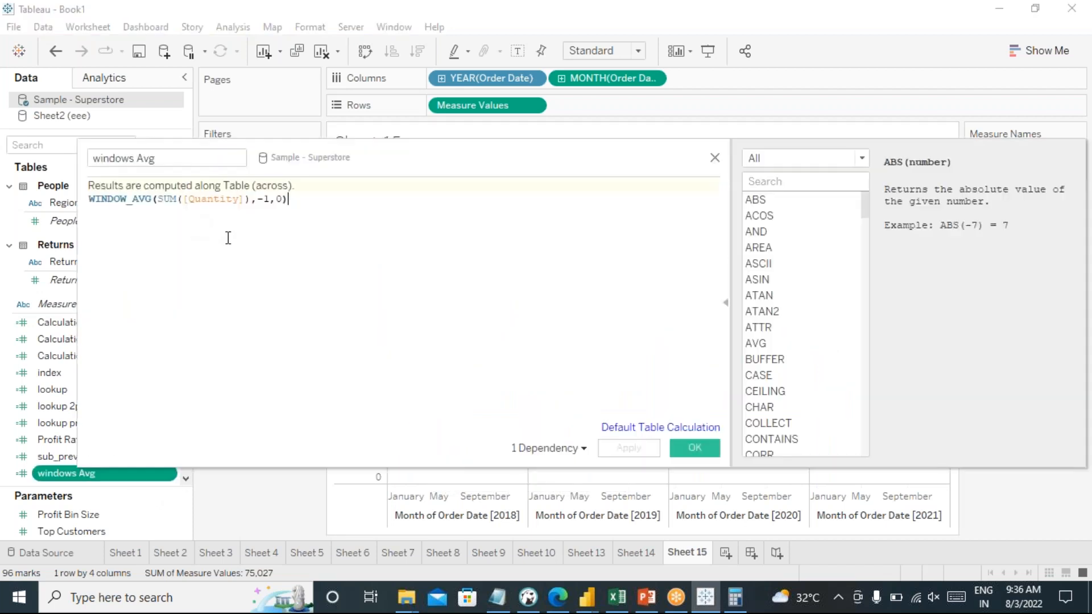
click(271, 199)
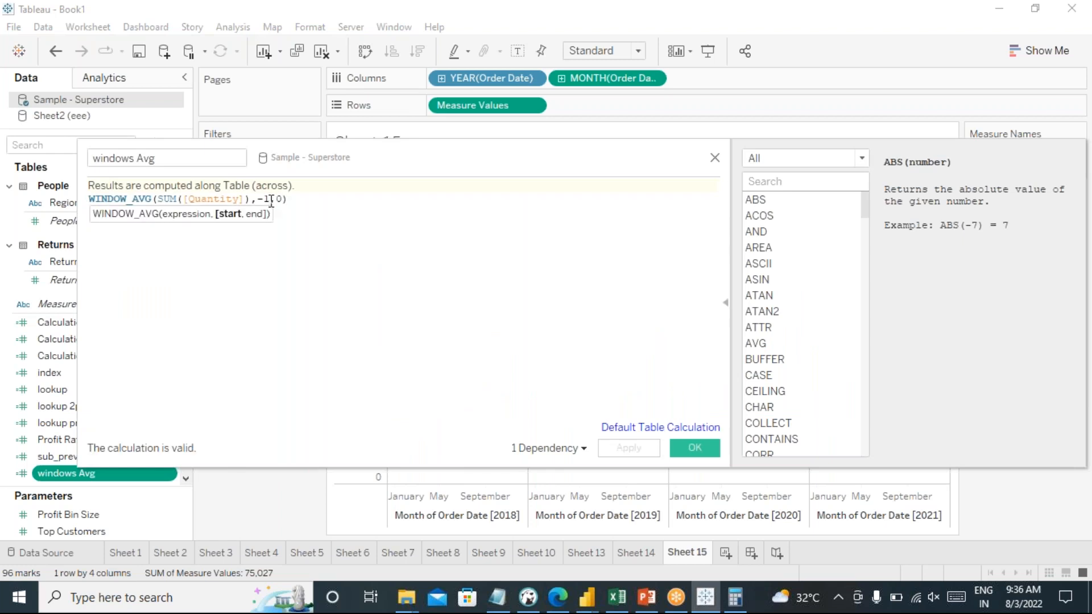
key(BackSpace)
text(3)
click(628, 448)
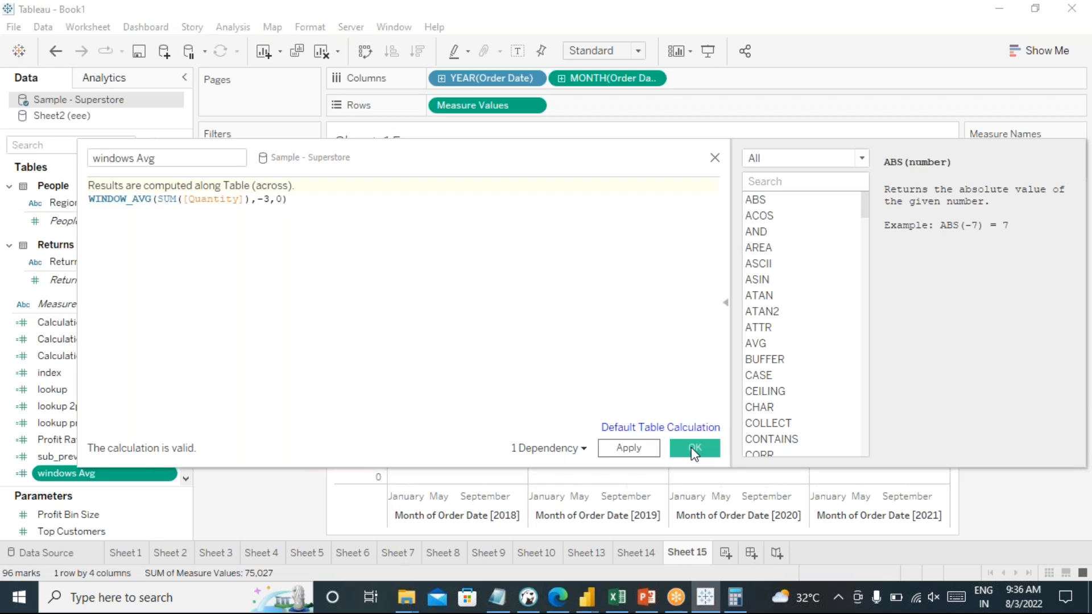
click(690, 448)
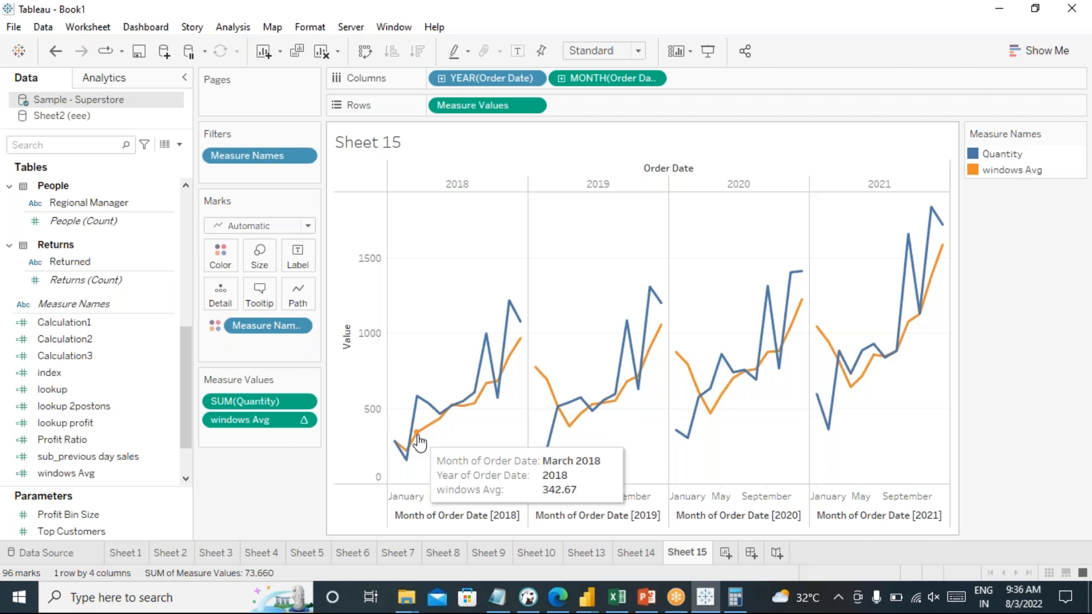
mouse_move(418, 405)
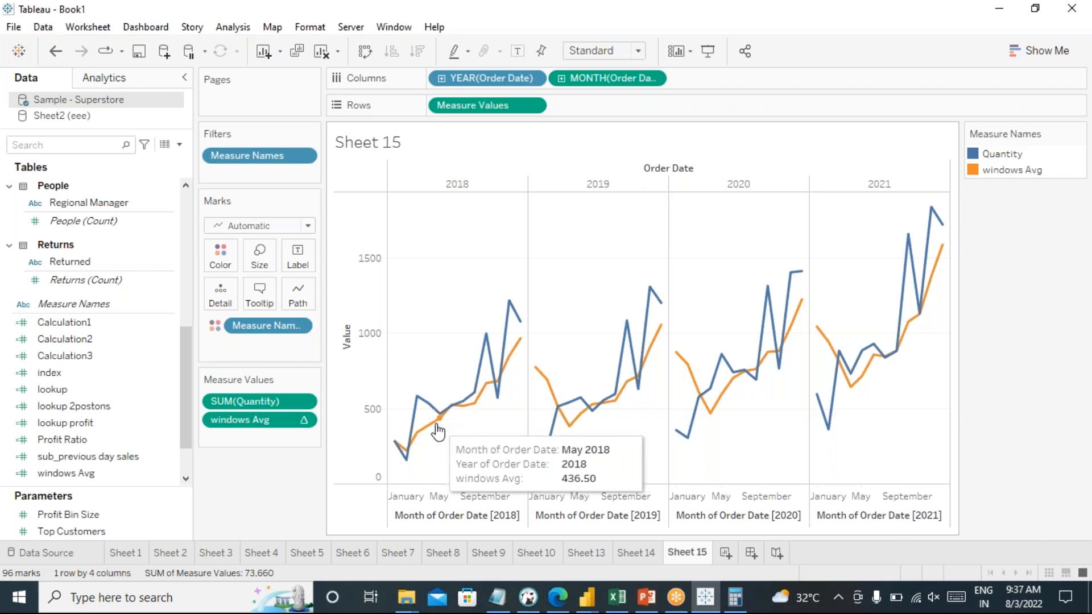
- Compare the windows Avg and Quantity points around December 2018 and January 2019, and check the table calculation settings of windows Avg
mouse_move(524, 314)
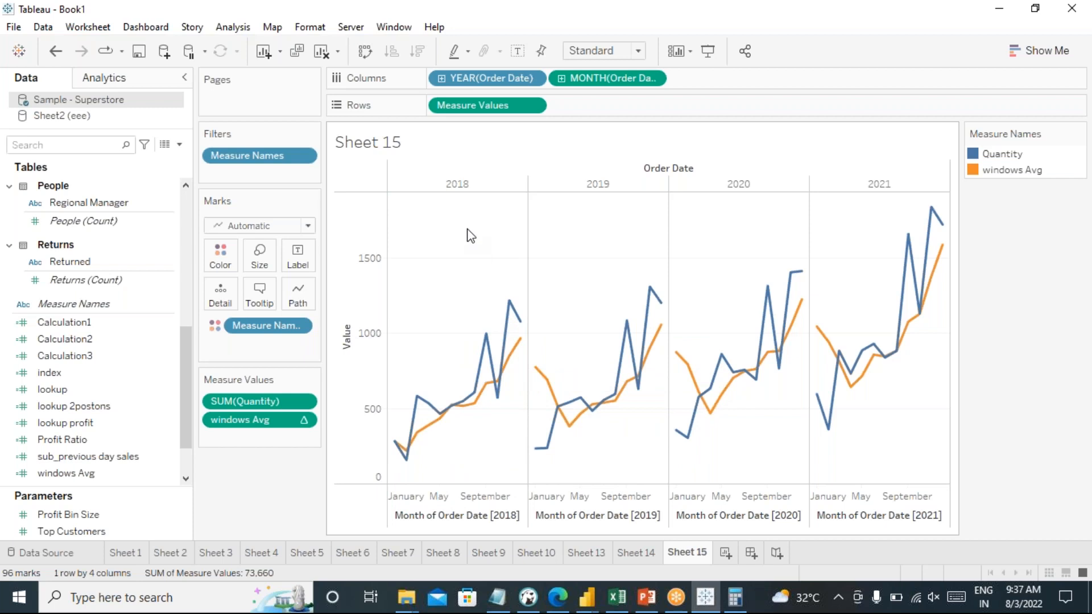
mouse_move(519, 342)
mouse_move(537, 377)
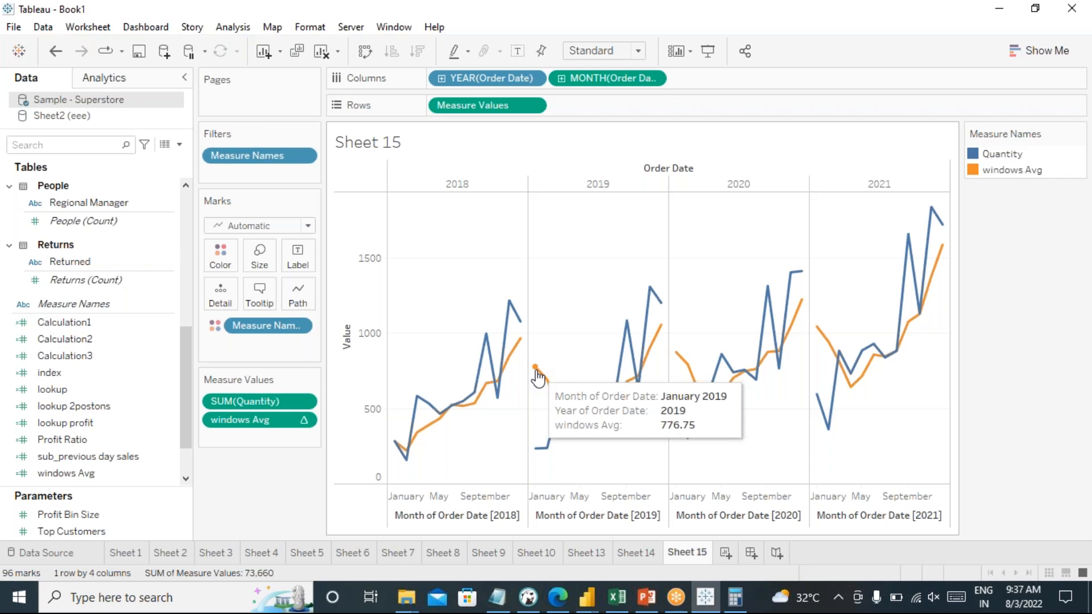
mouse_move(539, 461)
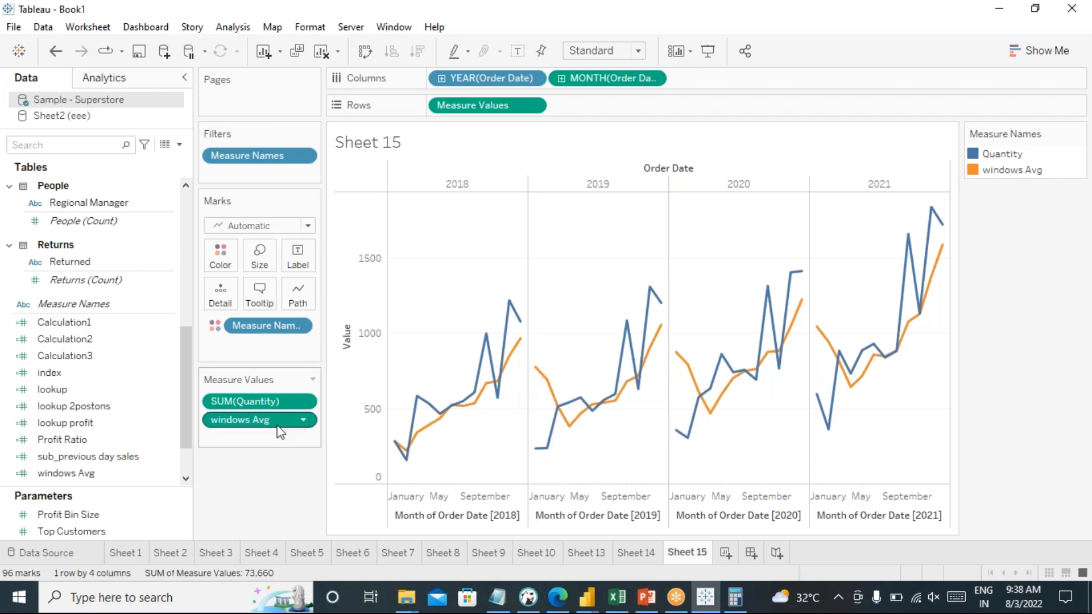
click(304, 421)
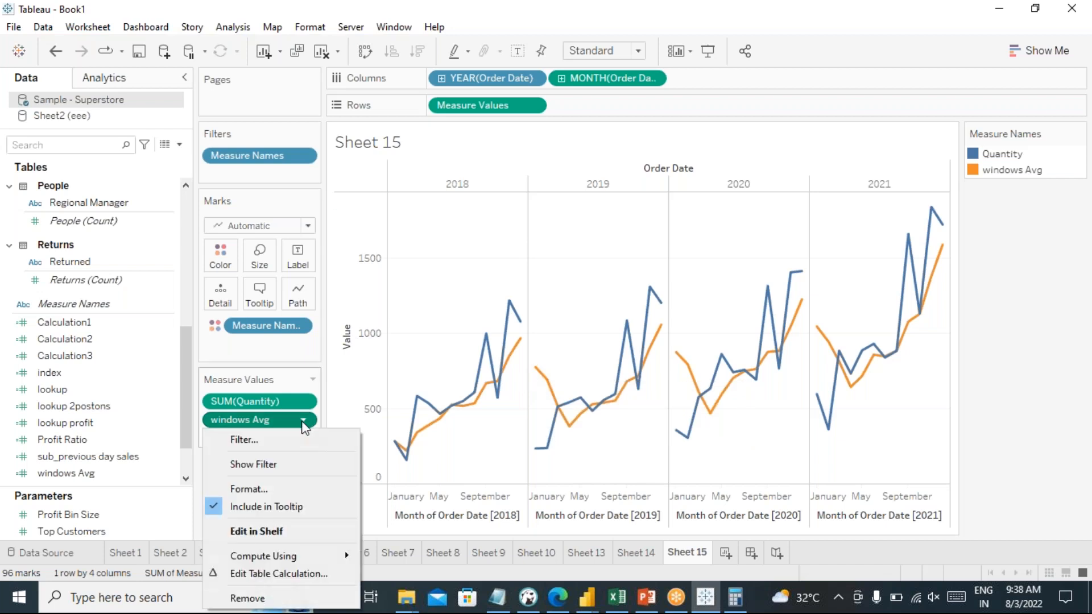
click(290, 575)
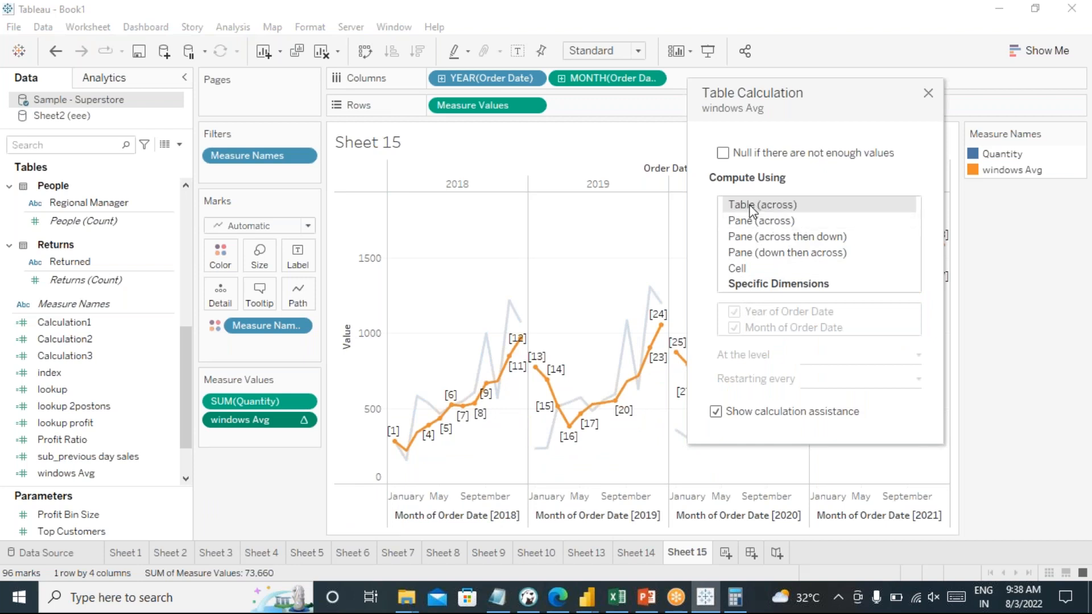
click(928, 93)
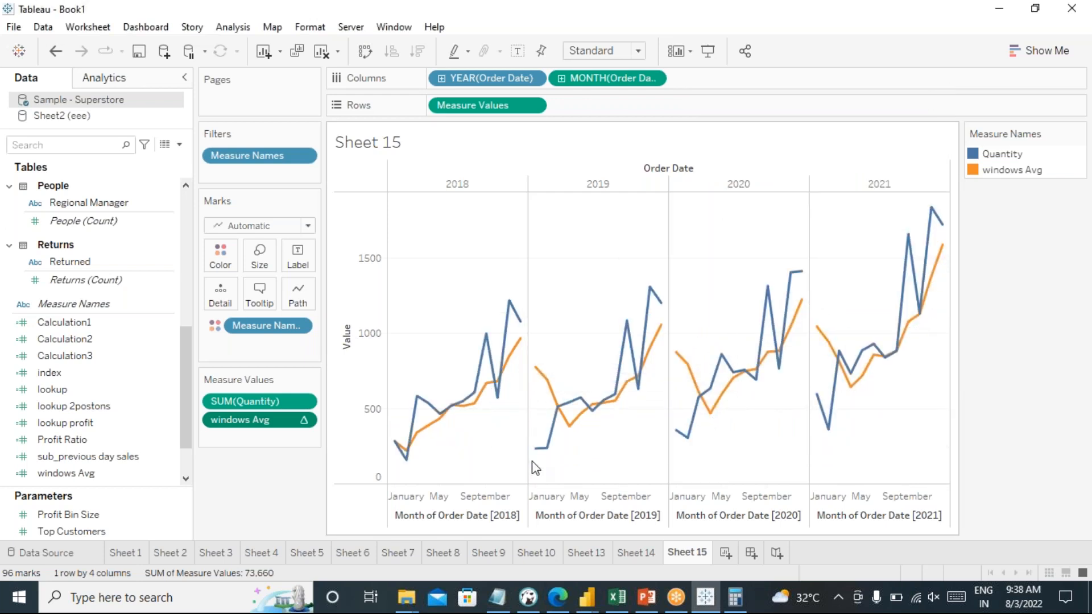
- Set the windows Avg table calculation to compute using Pane (across)
mouse_move(540, 456)
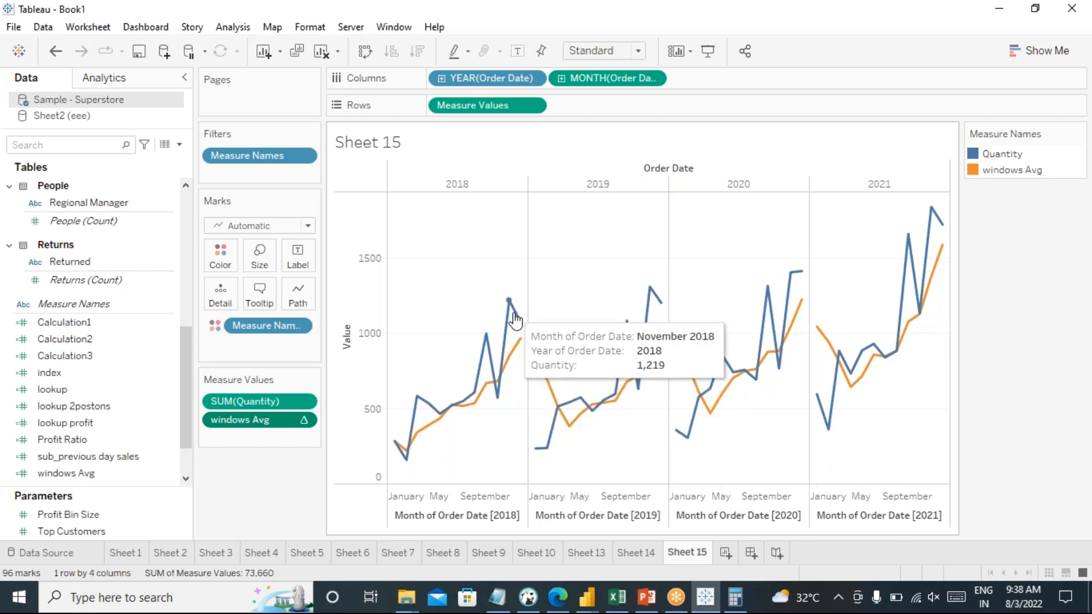
mouse_move(519, 322)
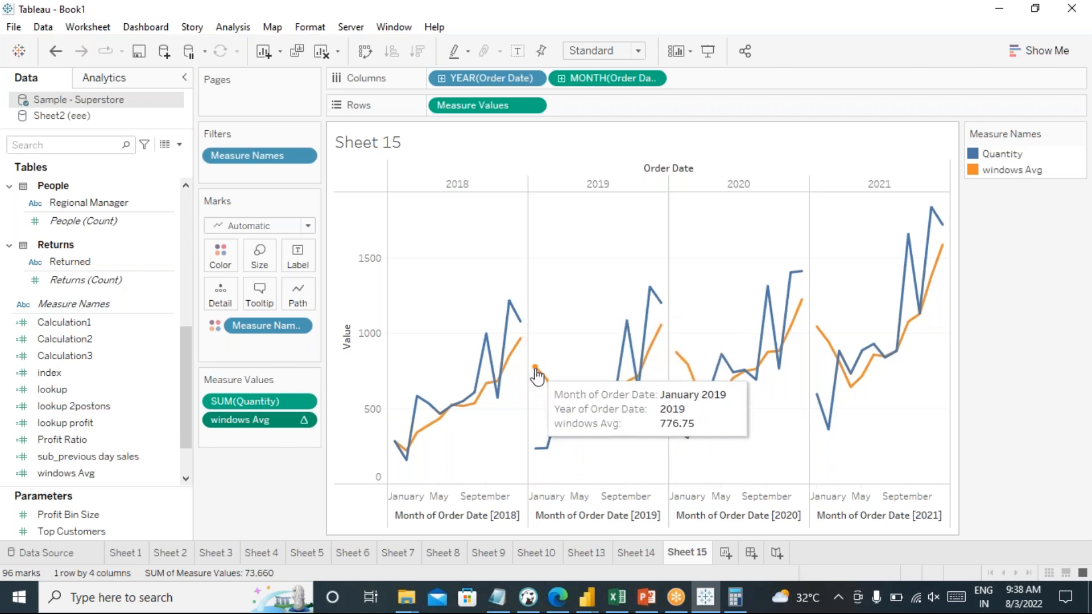
click(303, 421)
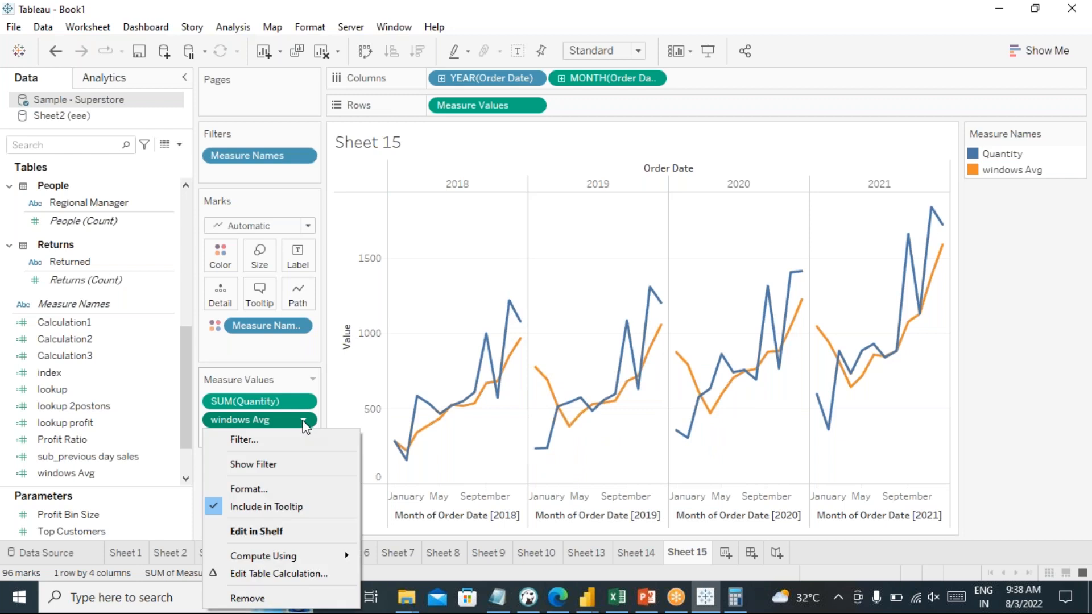
click(295, 571)
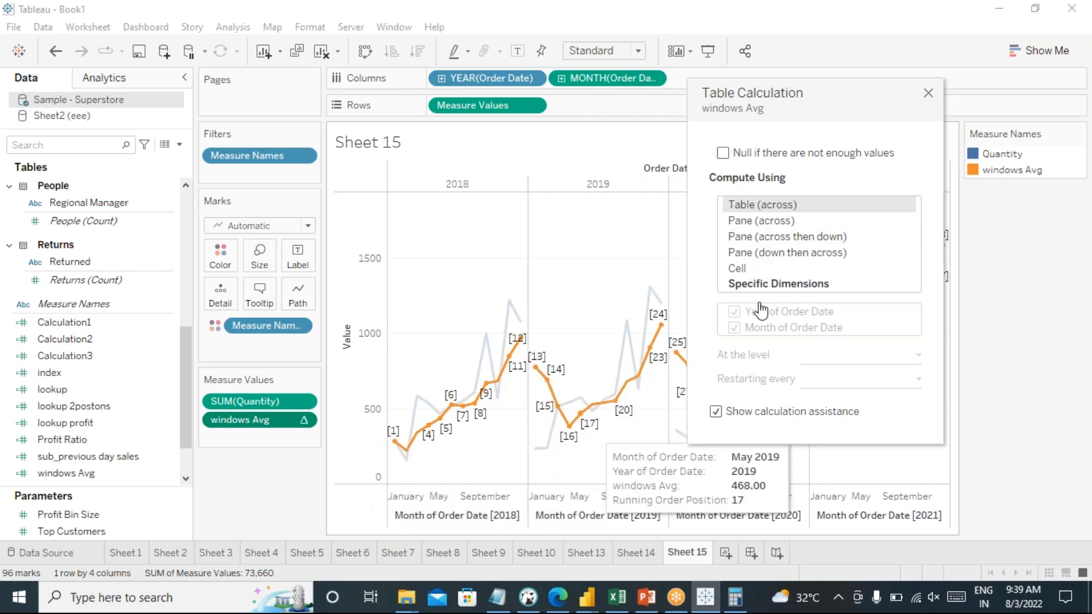
click(769, 230)
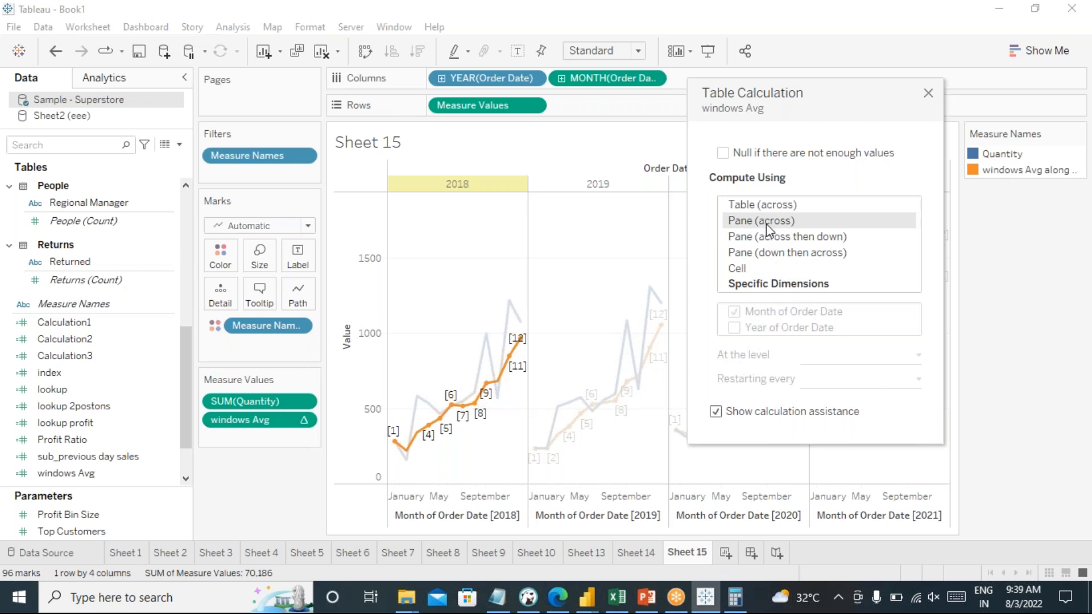
click(928, 92)
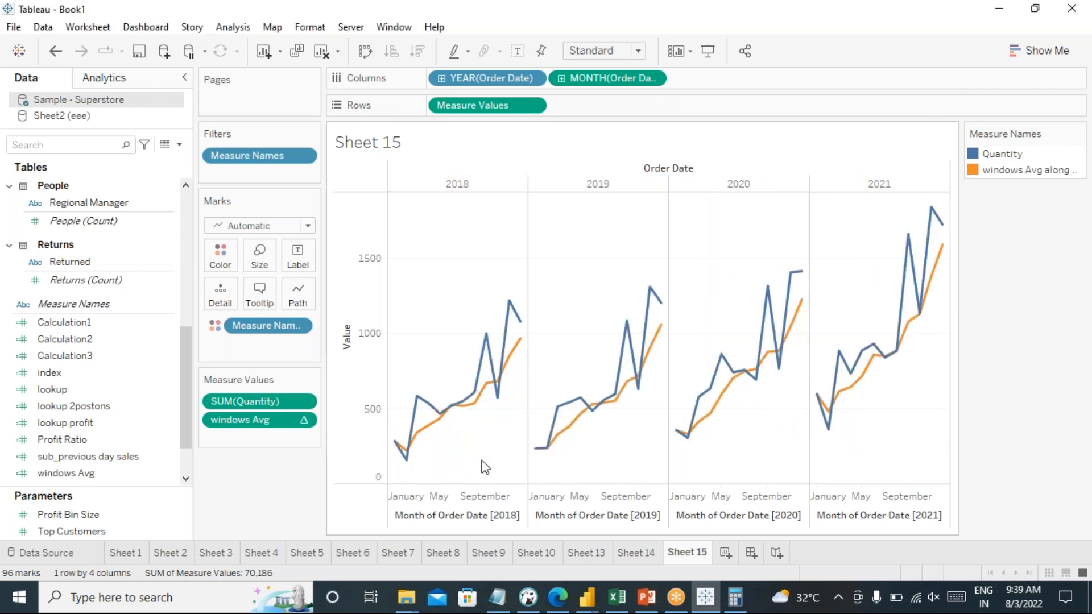
- Try Pane (down then across) for the windows Avg table calculation, and settle on Pane (across then down) for Compute Using
mouse_move(551, 455)
mouse_move(406, 453)
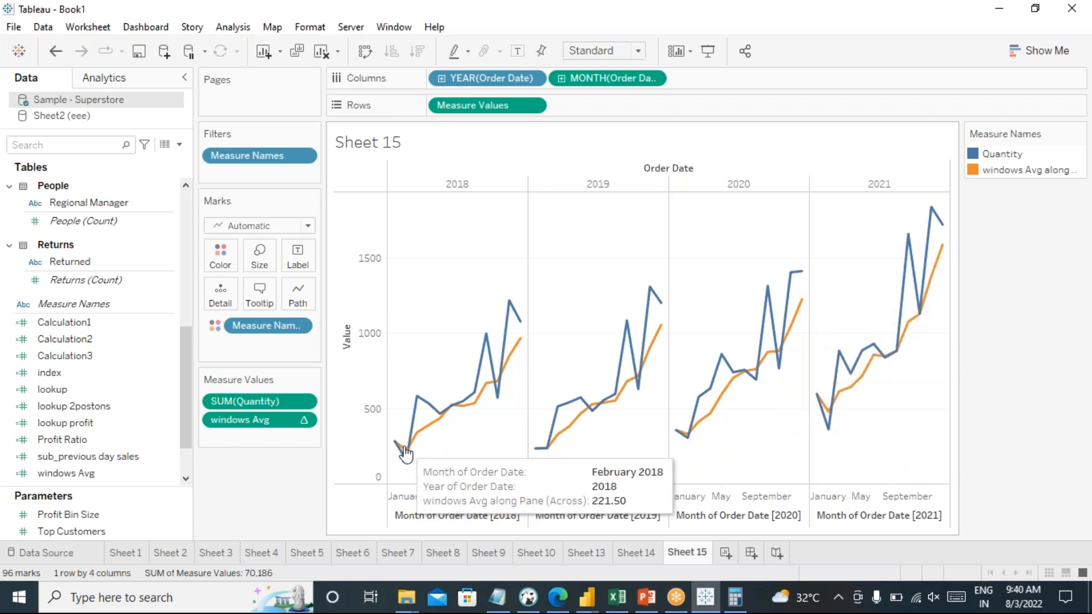
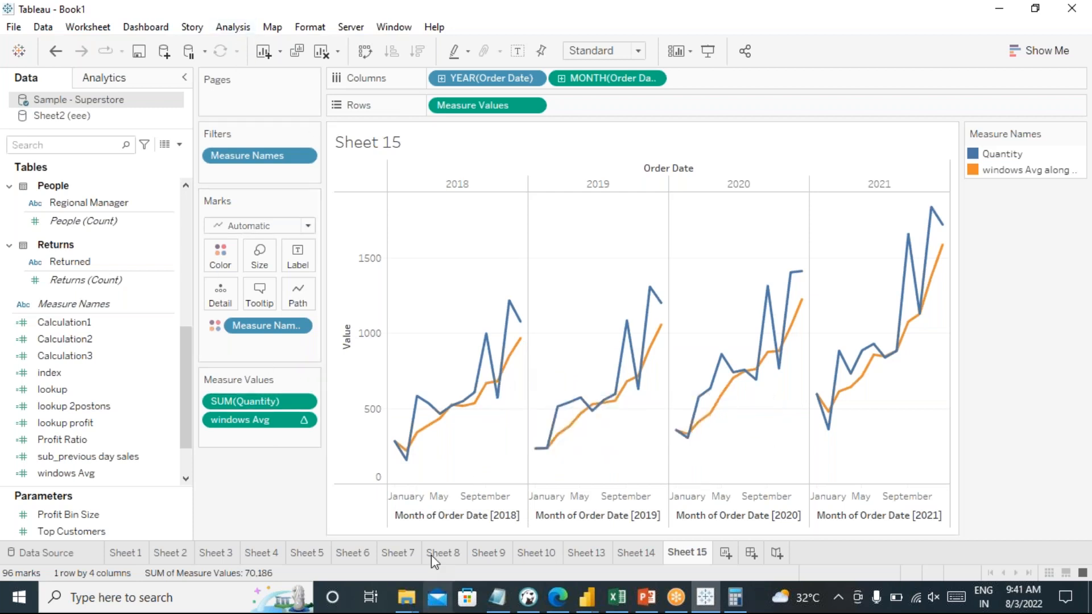
mouse_move(407, 453)
click(304, 421)
click(293, 576)
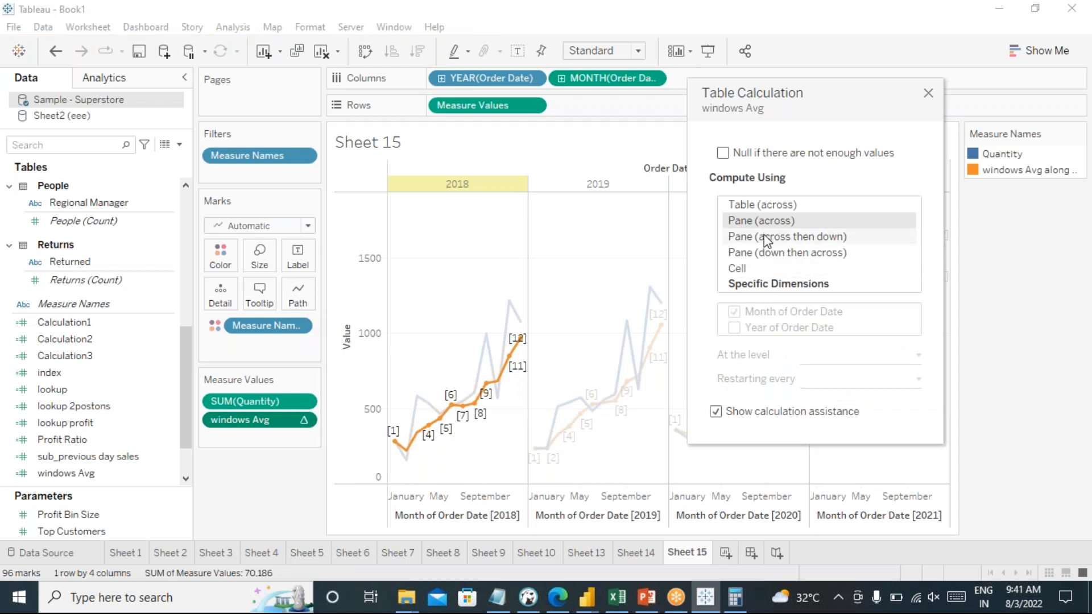
click(765, 241)
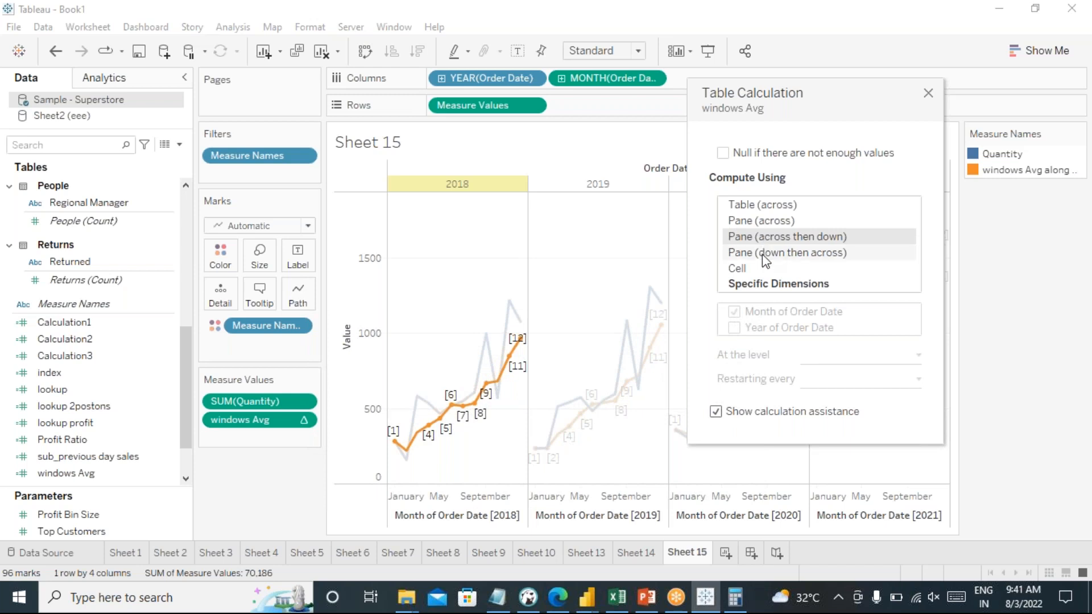
click(764, 255)
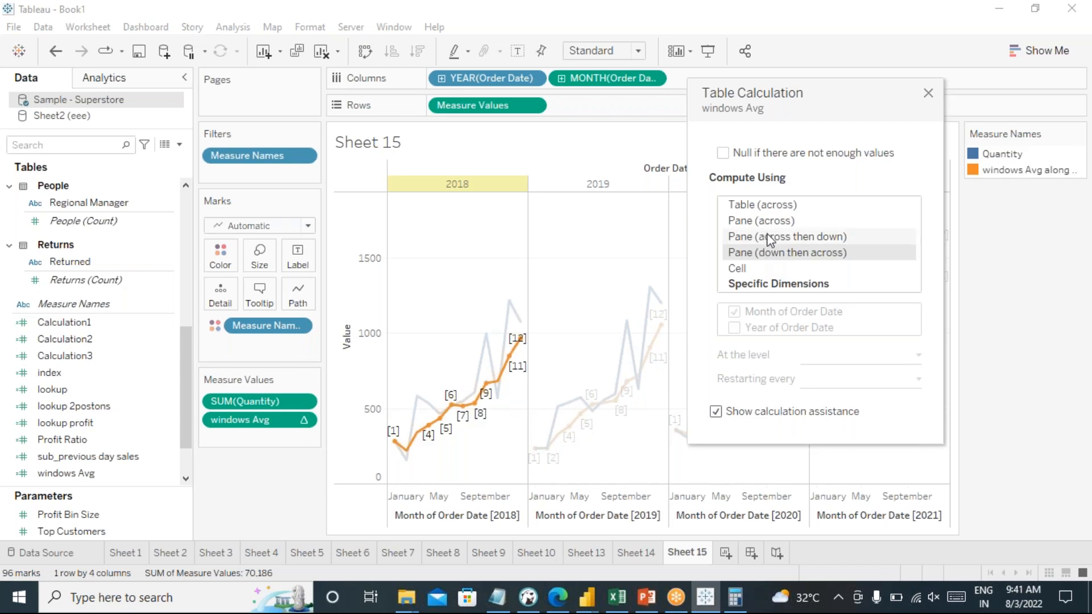
click(771, 238)
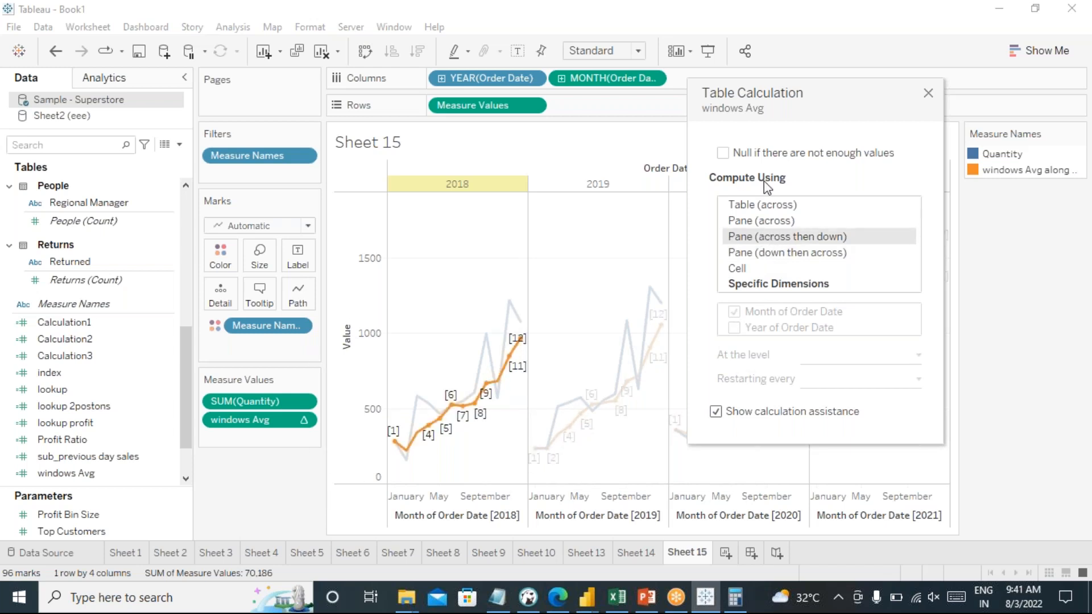
click(928, 94)
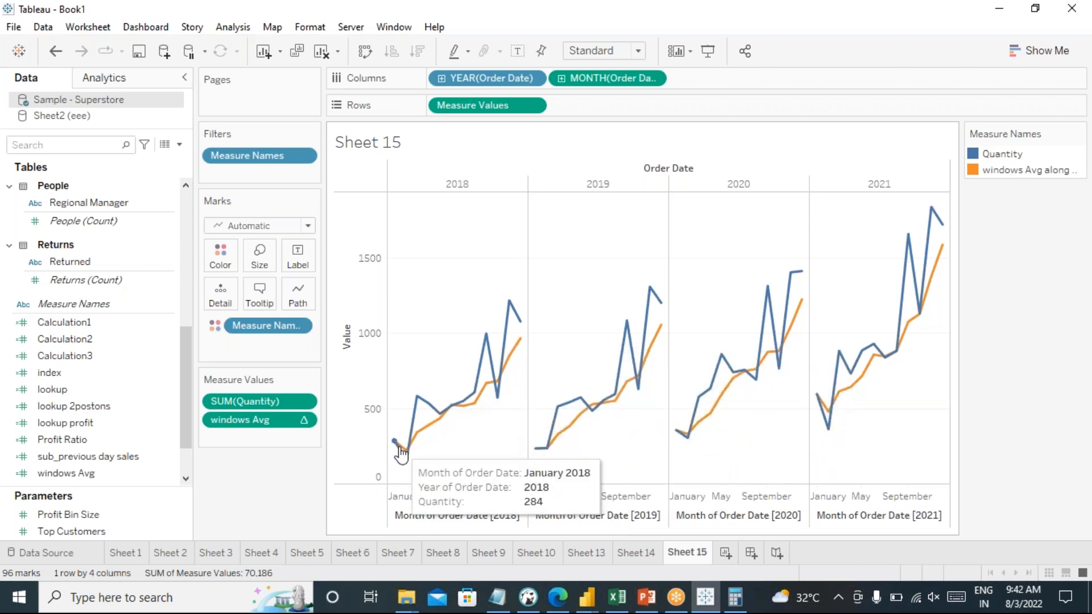
- Start a new calculated field and list the function suggestions for "win"
click(226, 27)
click(268, 358)
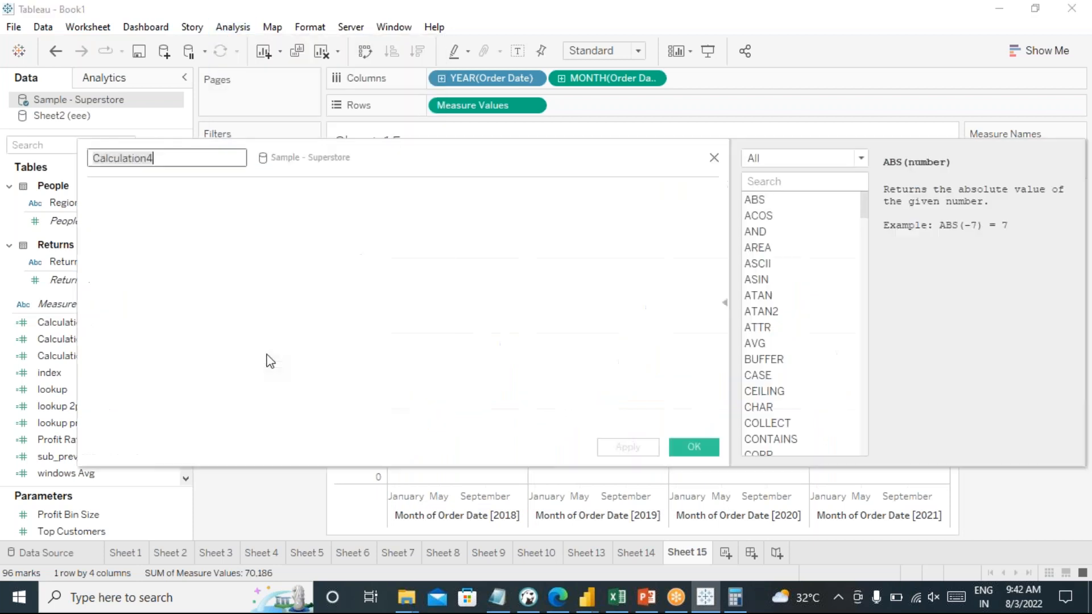
click(221, 226)
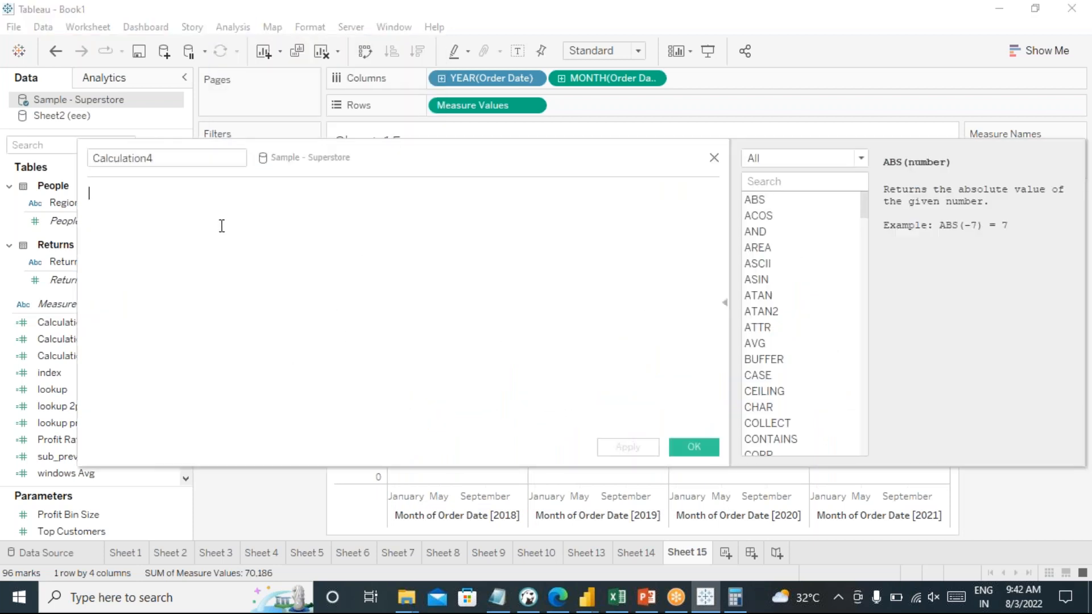
text(wim)
key(BackSpace)
text(n)
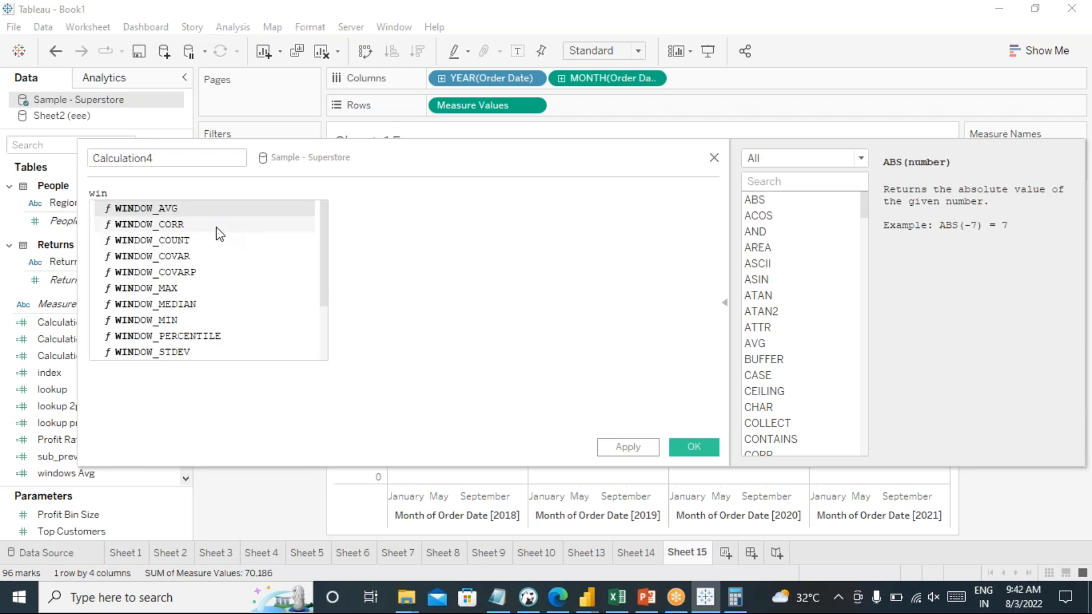
click(205, 240)
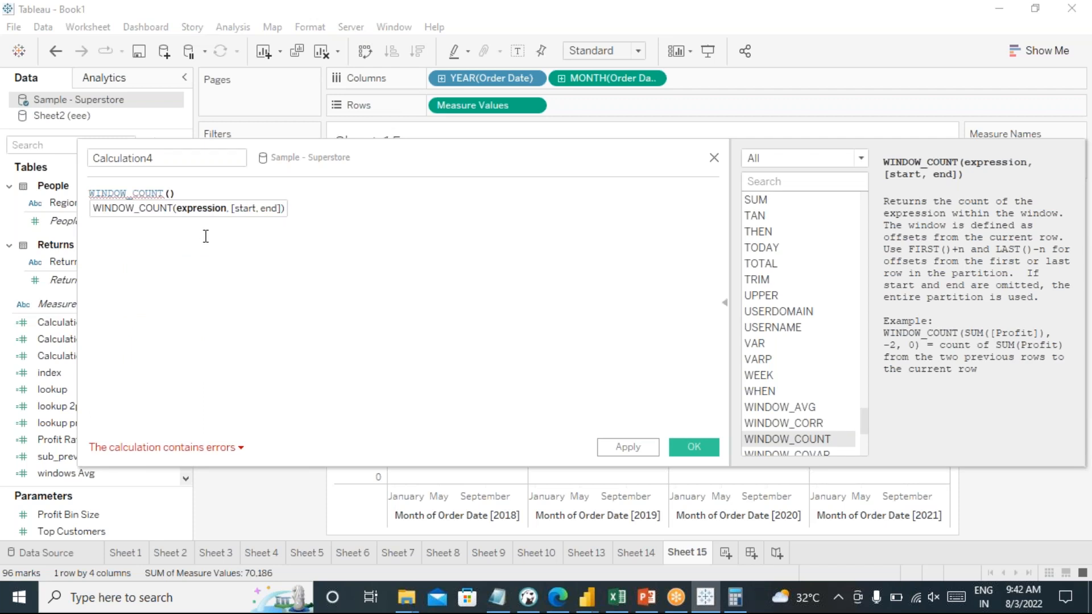
click(193, 188)
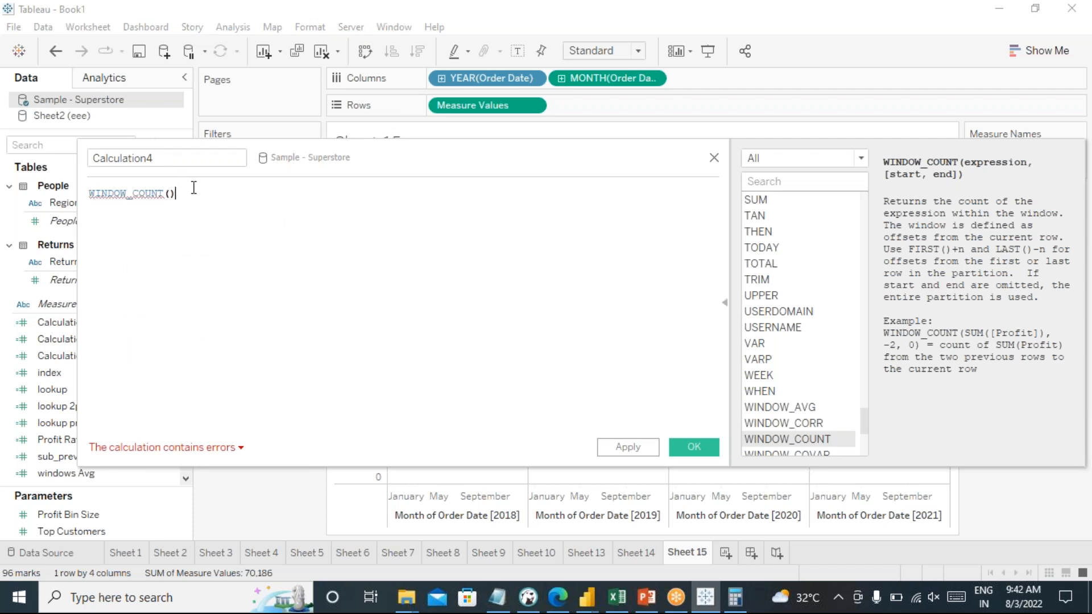
key(BackSpace)
key(BackSpace)
key(BackSpace)
key(BackSpace)
key(BackSpace)
key(BackSpace)
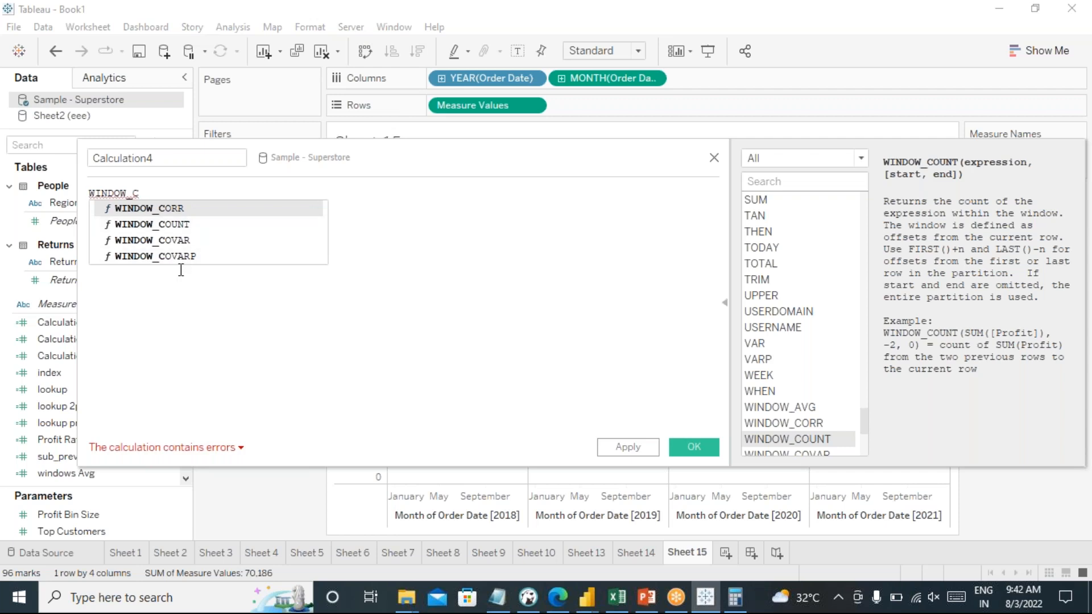
click(160, 193)
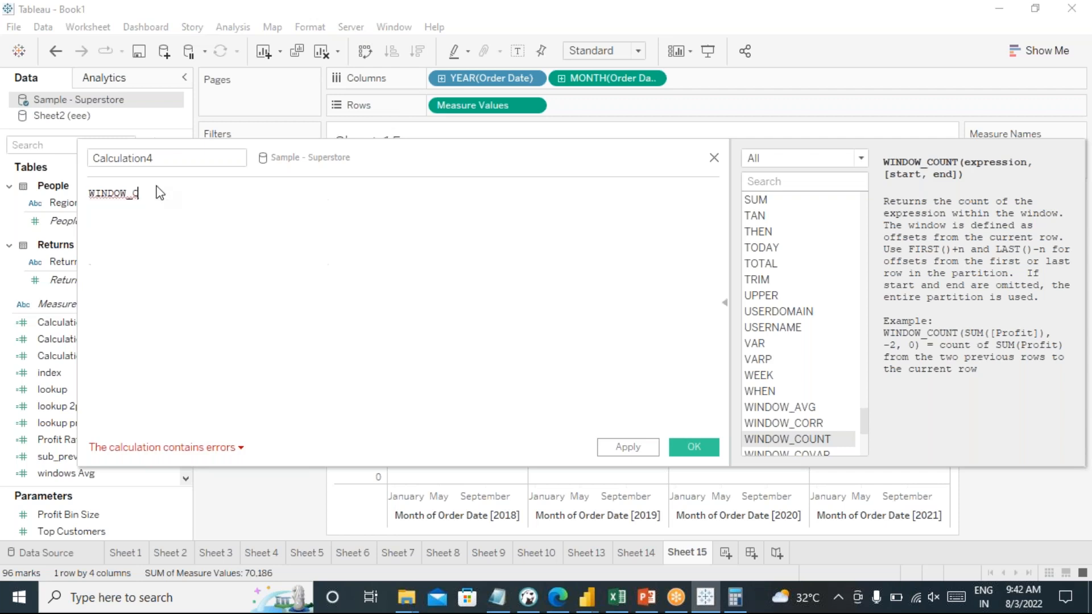
key(BackSpace)
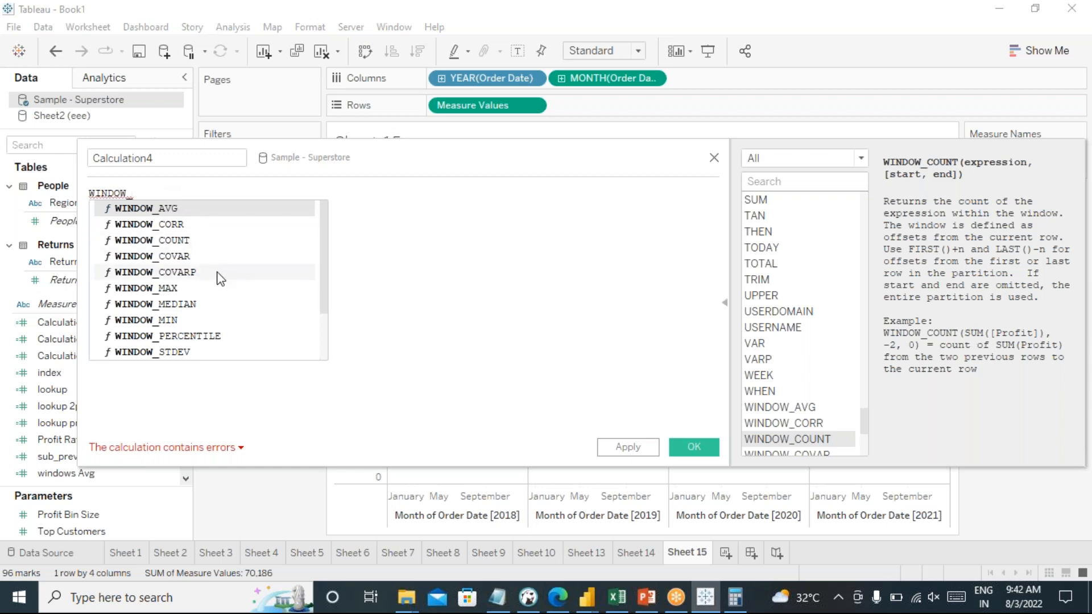
- Insert WINDOW_AVG, read the reference help for window functions including WINDOW_MAX, WINDOW_MIN, WINDOW_SUM and WINDOW_AVG, and discard the calculation
click(192, 210)
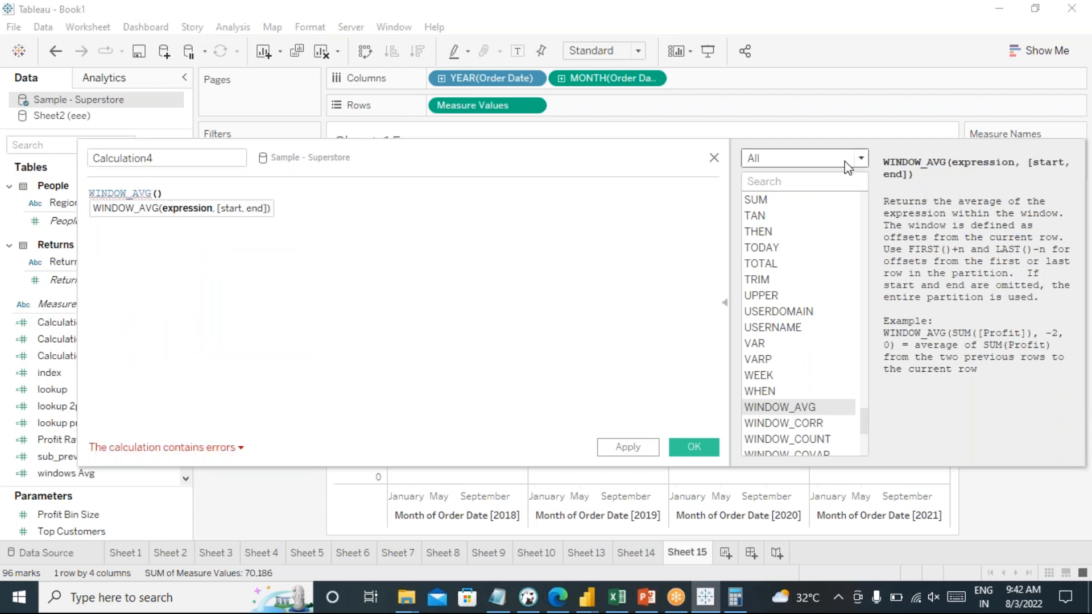
scroll(836, 443, down, 2)
scroll(836, 443, down, 1)
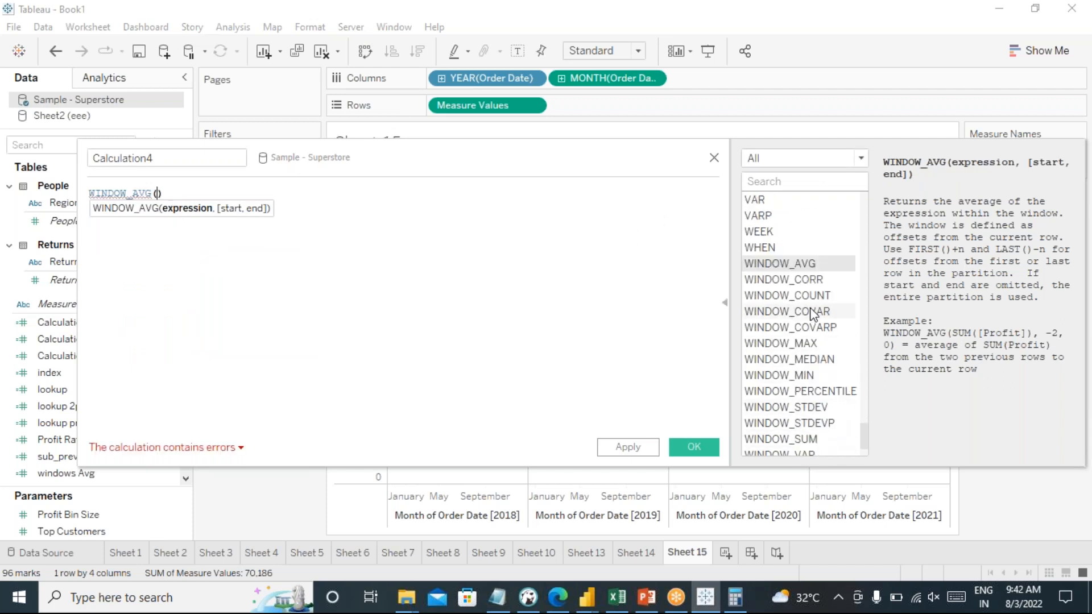
click(818, 295)
click(804, 345)
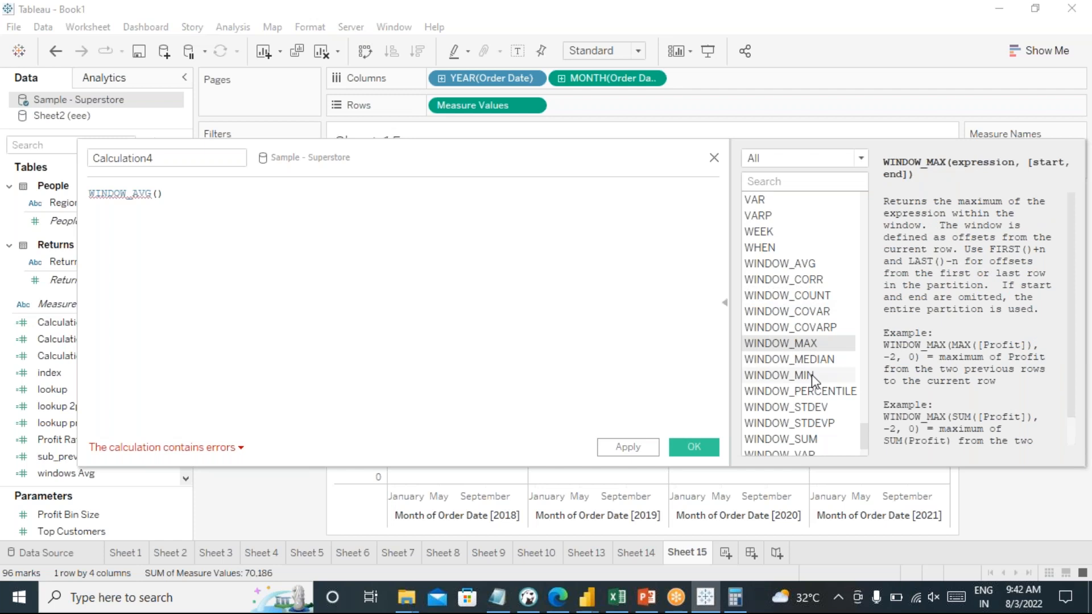
click(815, 359)
click(814, 377)
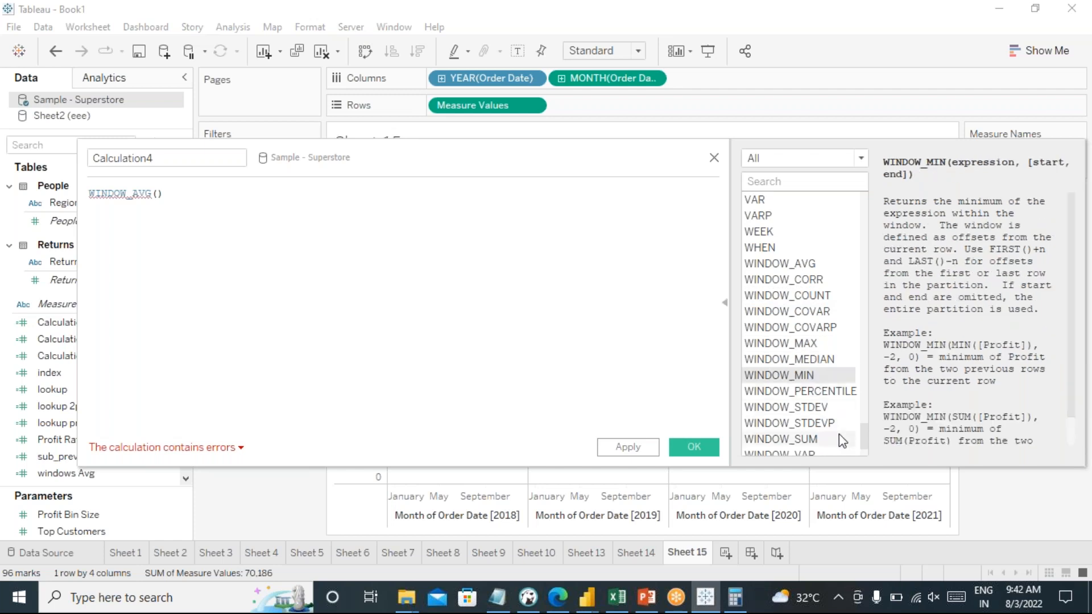
click(848, 441)
scroll(851, 443, down, 2)
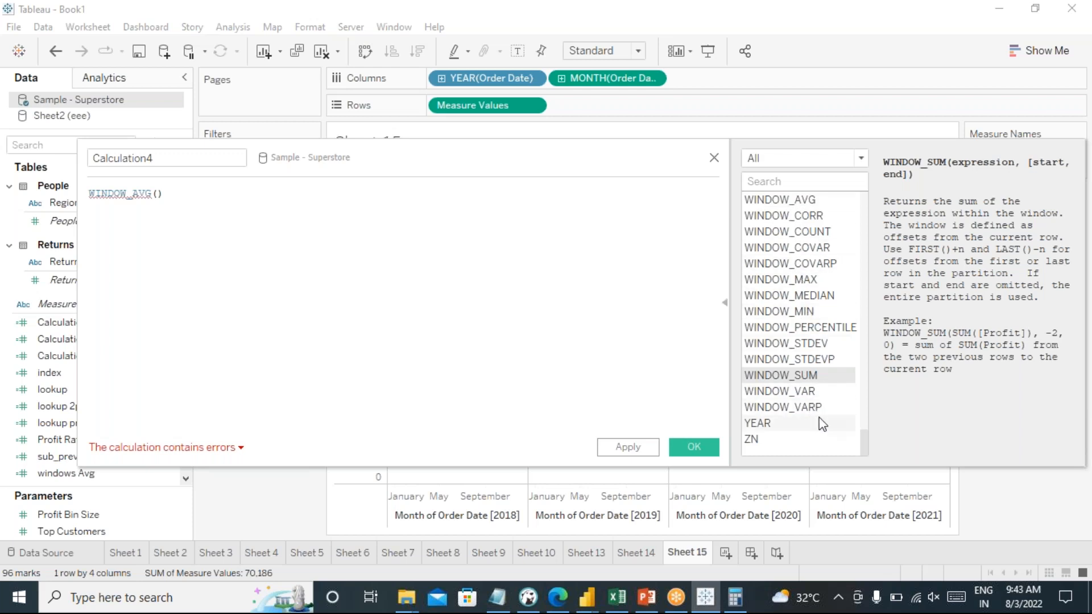
scroll(817, 421, up, 1)
scroll(803, 348, up, 1)
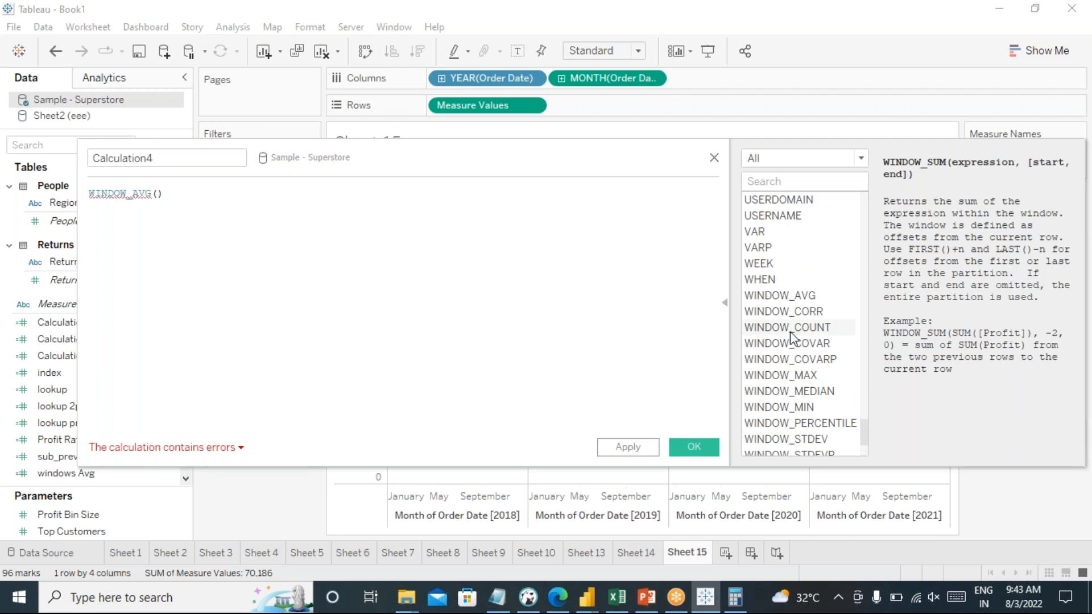
scroll(793, 337, up, 1)
click(798, 345)
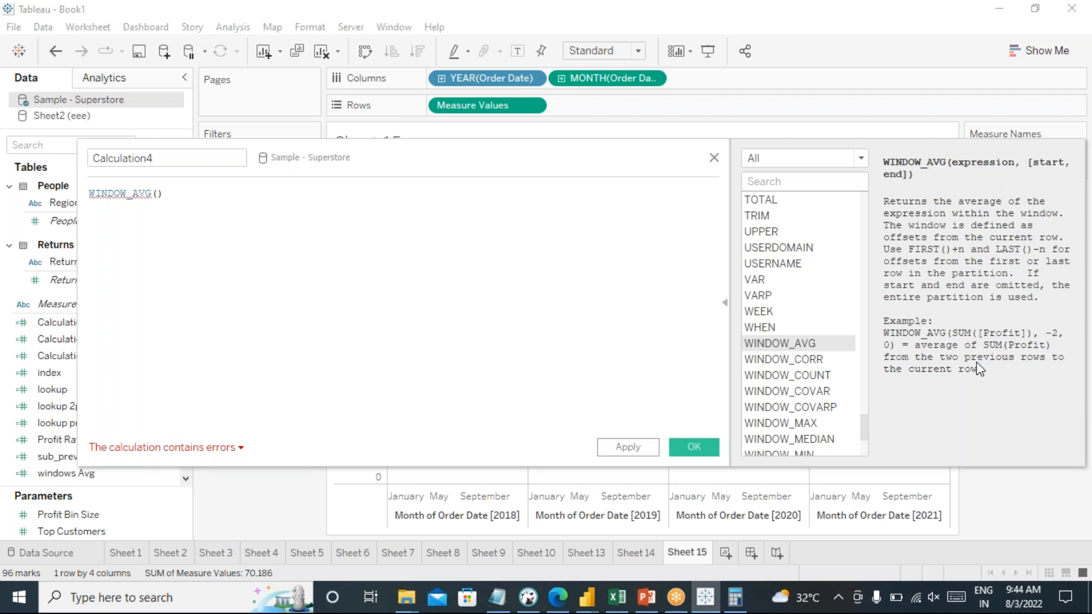
click(715, 159)
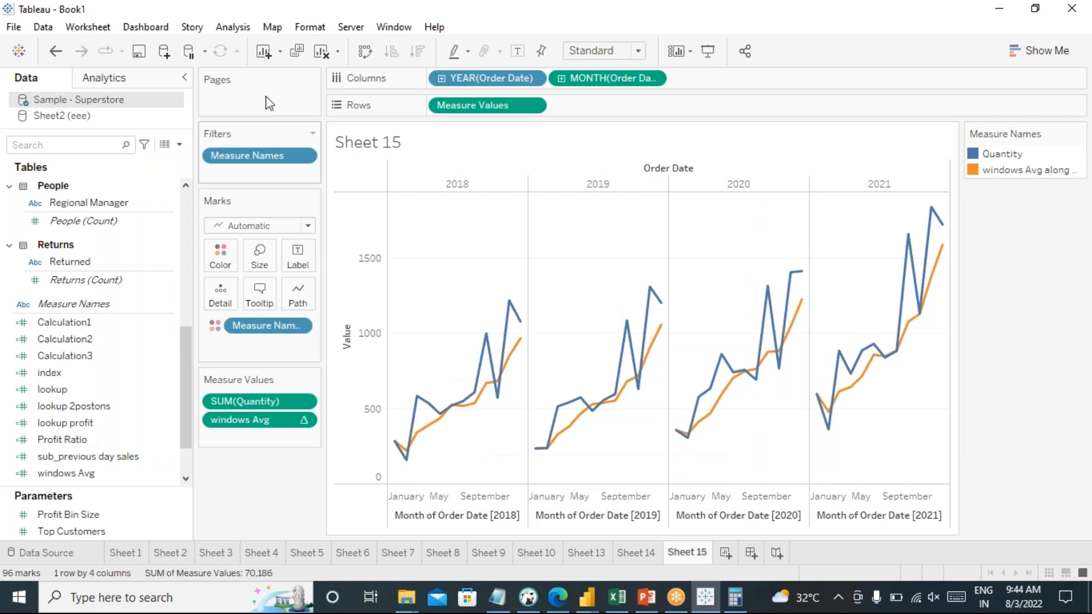
- Create a new worksheet and add Sub-Category from the Orders table to the rows
click(726, 552)
click(122, 393)
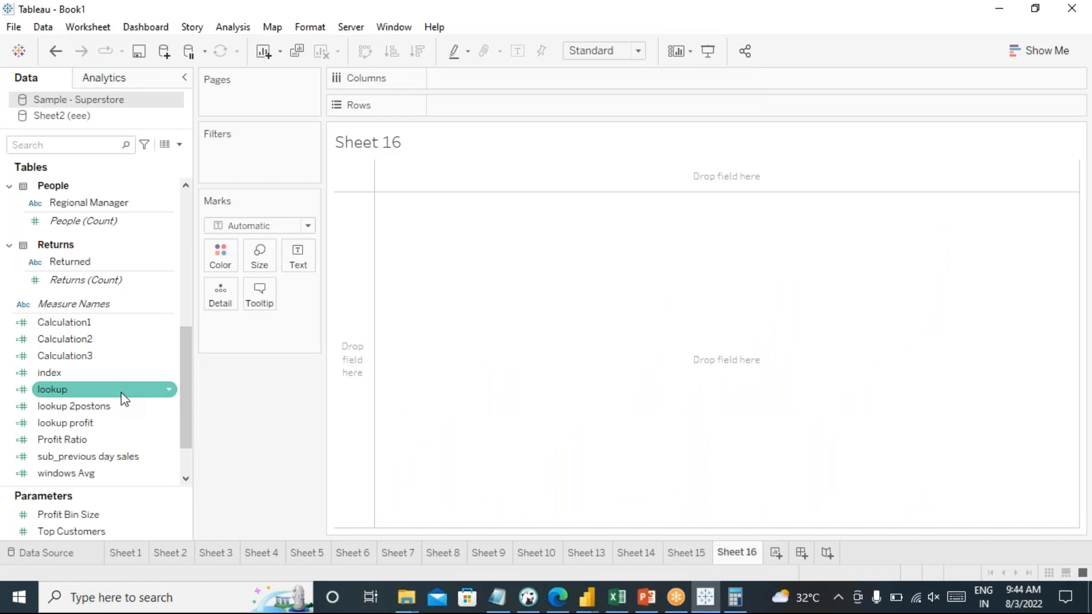
scroll(119, 384, up, 8)
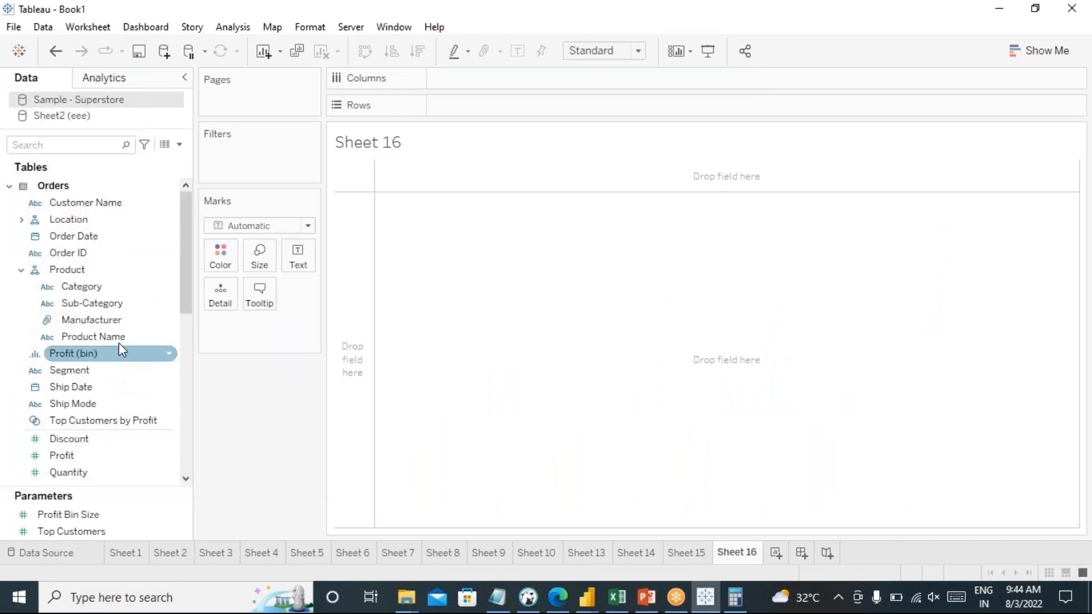
click(117, 305)
double_click(116, 308)
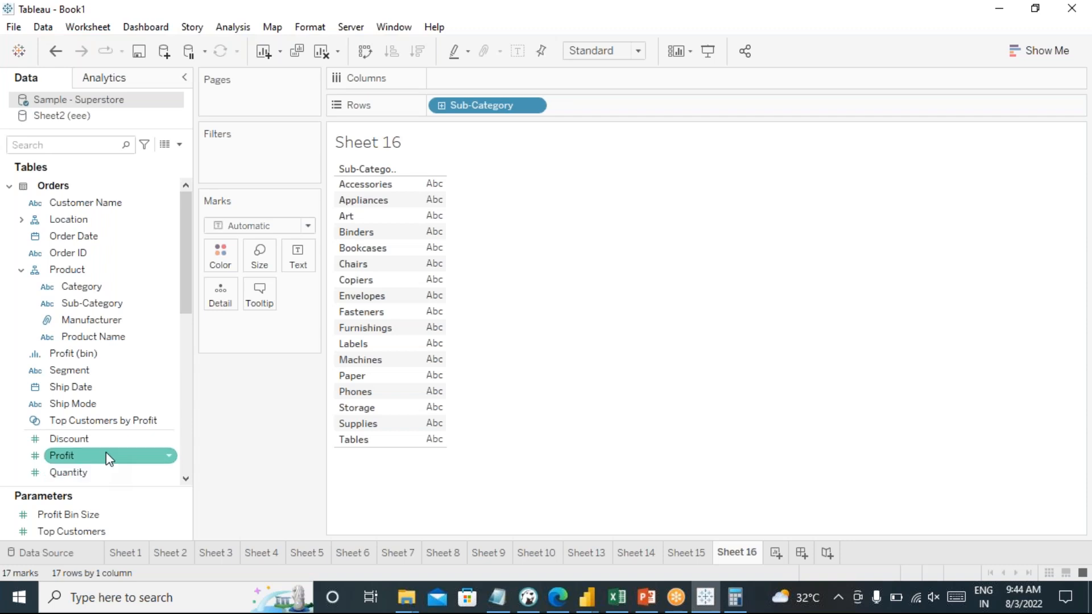
- Add Sales and Sales (copy) as value columns of the Sub-Category table
scroll(107, 427, down, 3)
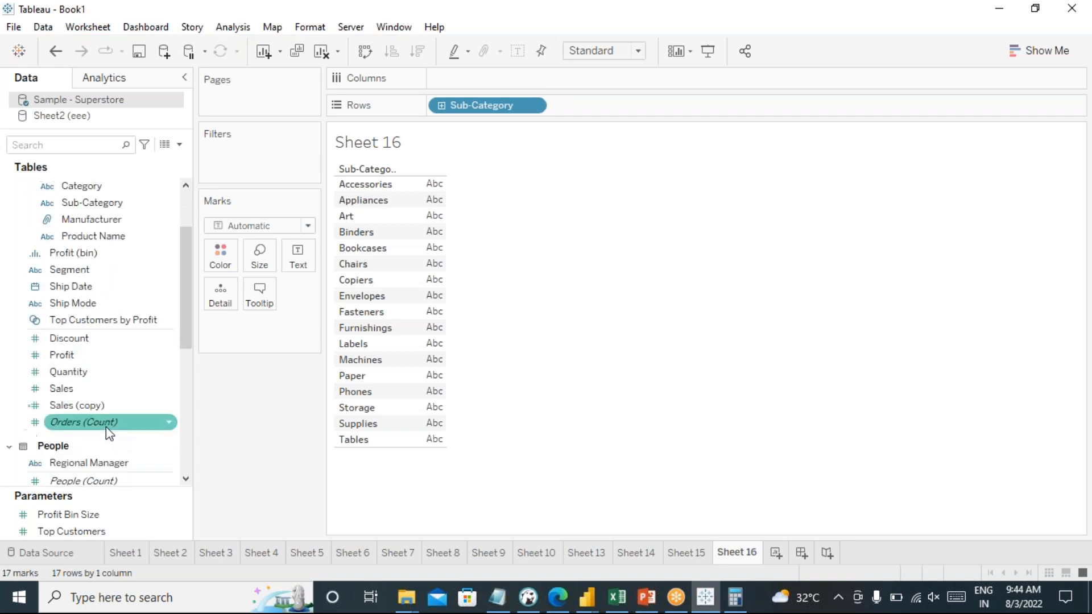
double_click(104, 388)
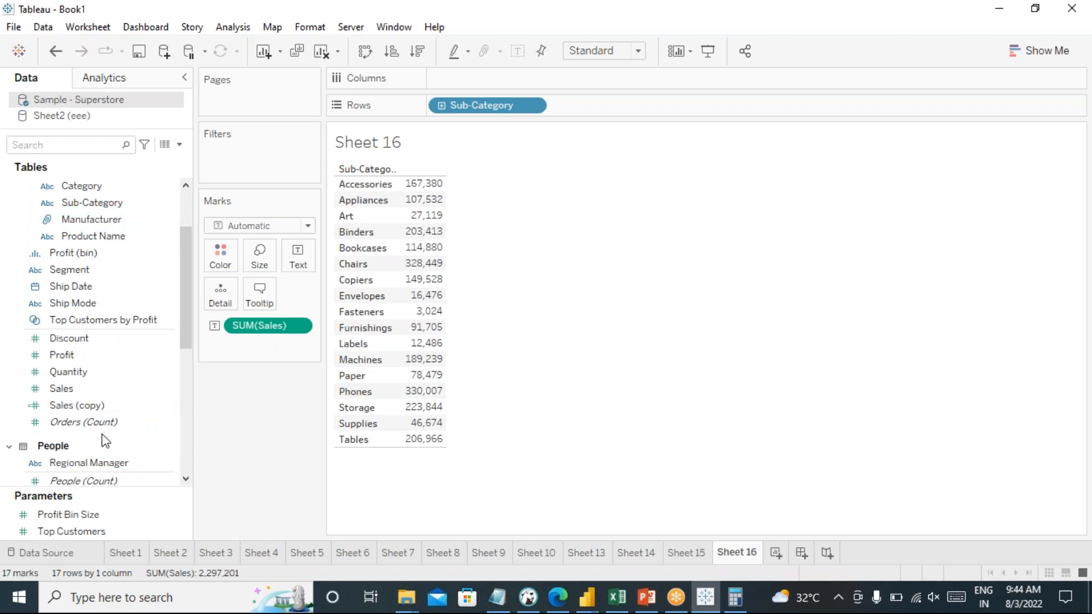
double_click(100, 406)
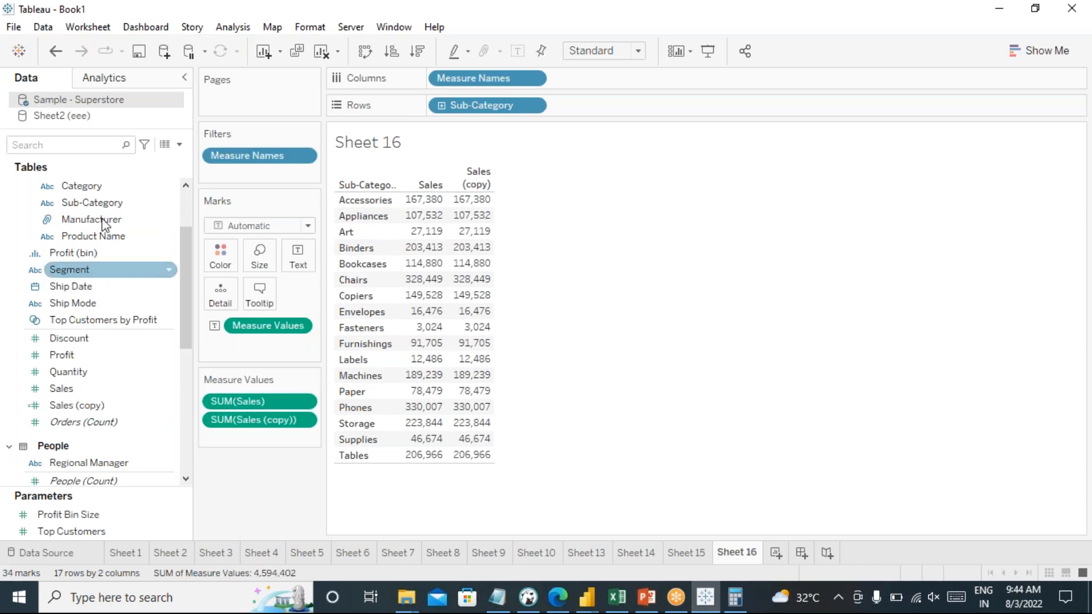
- Place Category before Sub-Category in the rows and sort the sub-categories in descending order of Sales
double_click(100, 189)
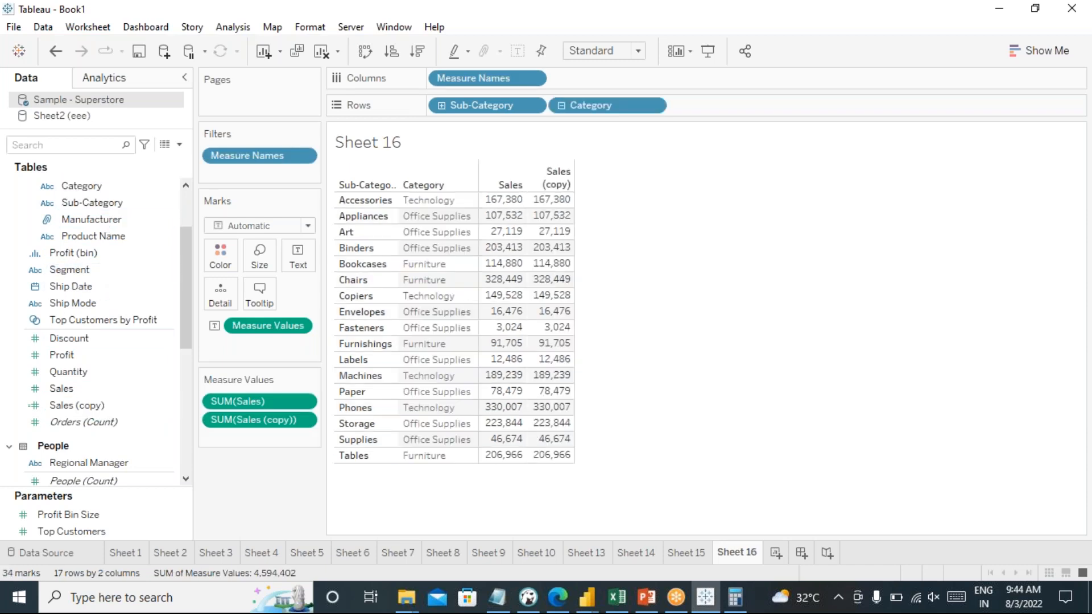
drag(598, 106, 501, 125)
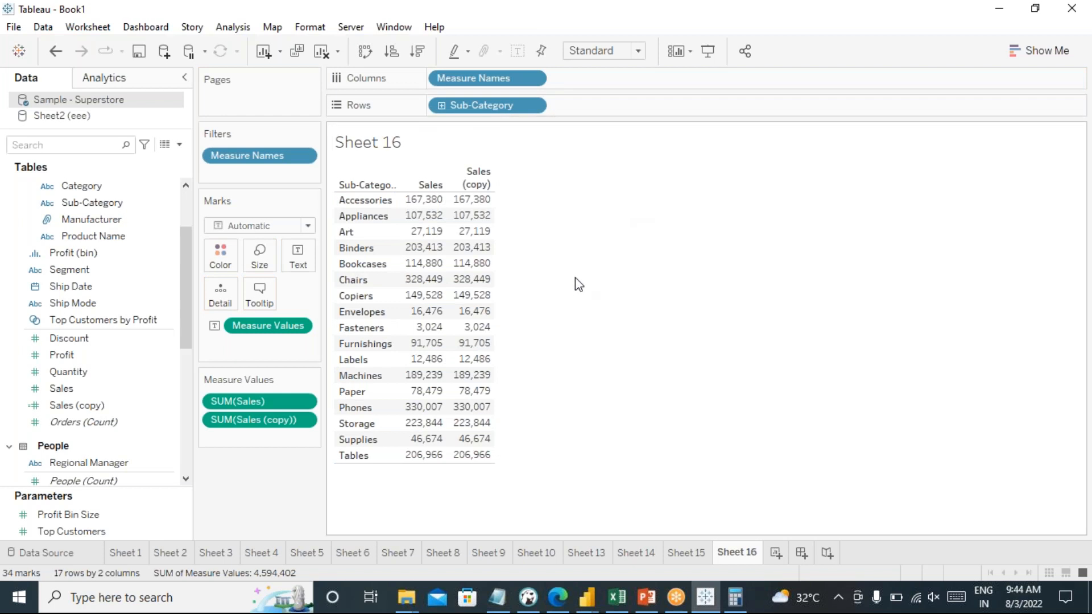
drag(74, 185, 438, 105)
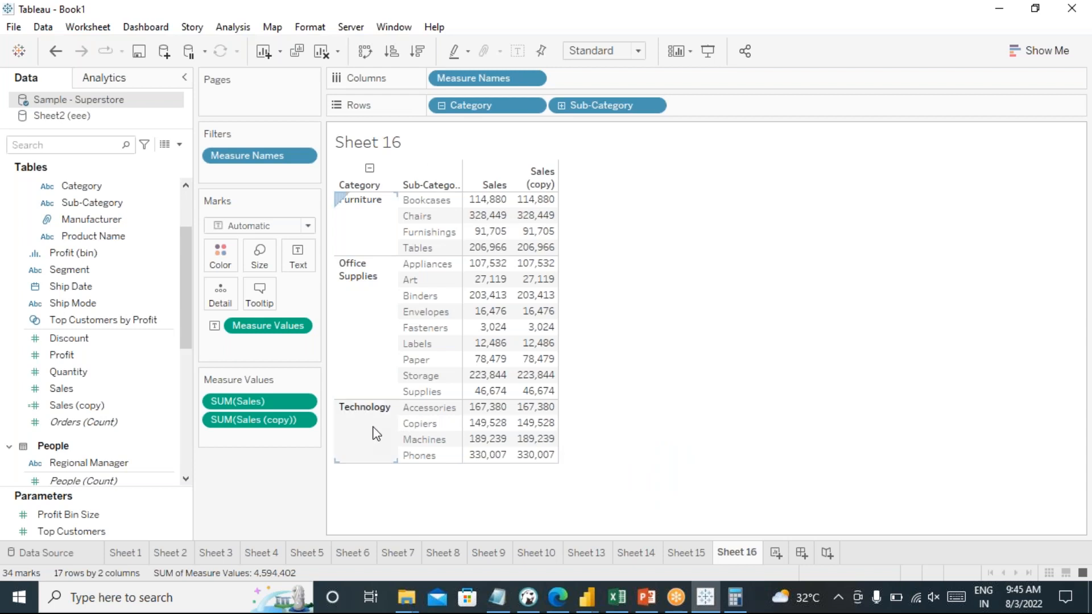
click(418, 52)
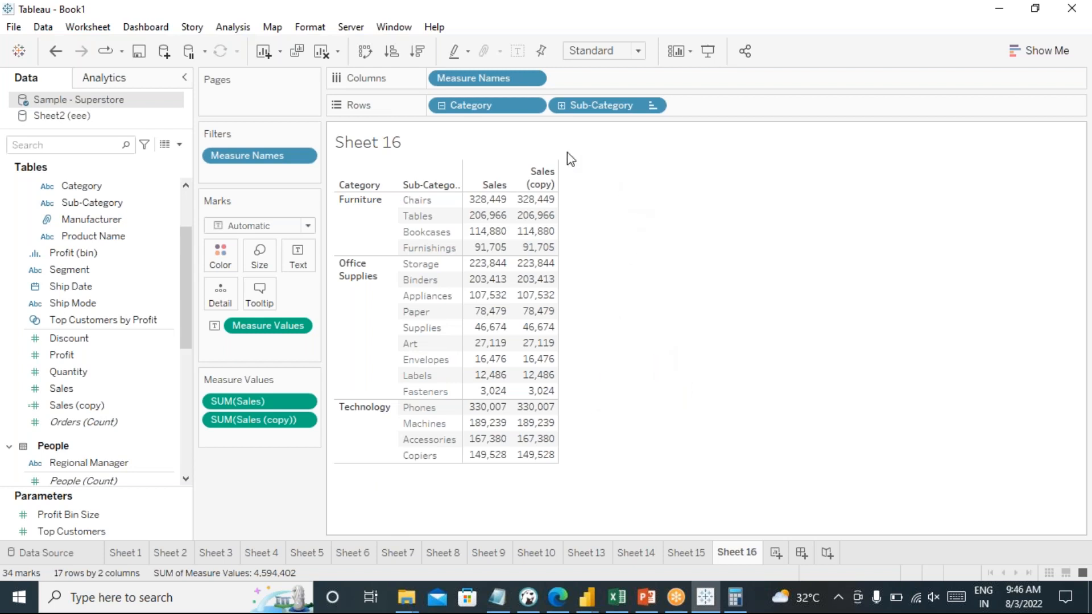
- Filter Category to the top 3 by sum of Sales
click(533, 107)
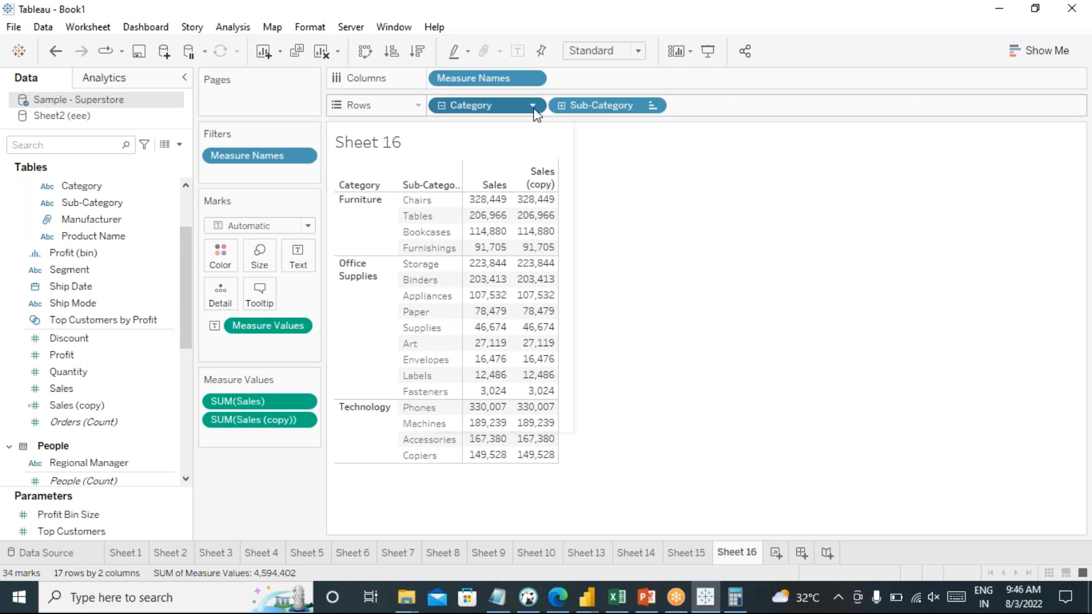
click(494, 129)
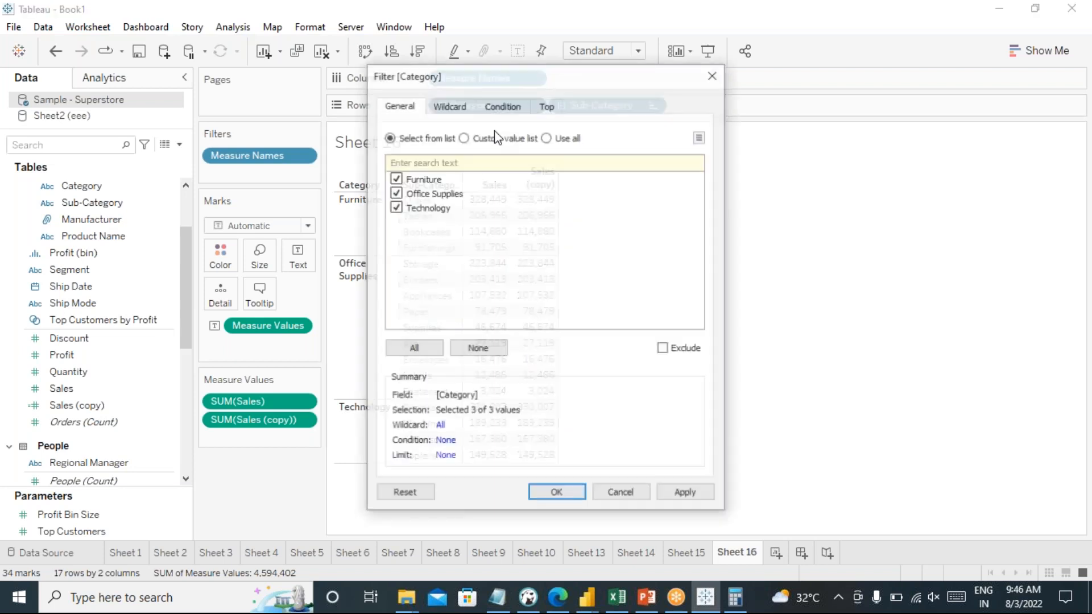
click(546, 106)
click(389, 145)
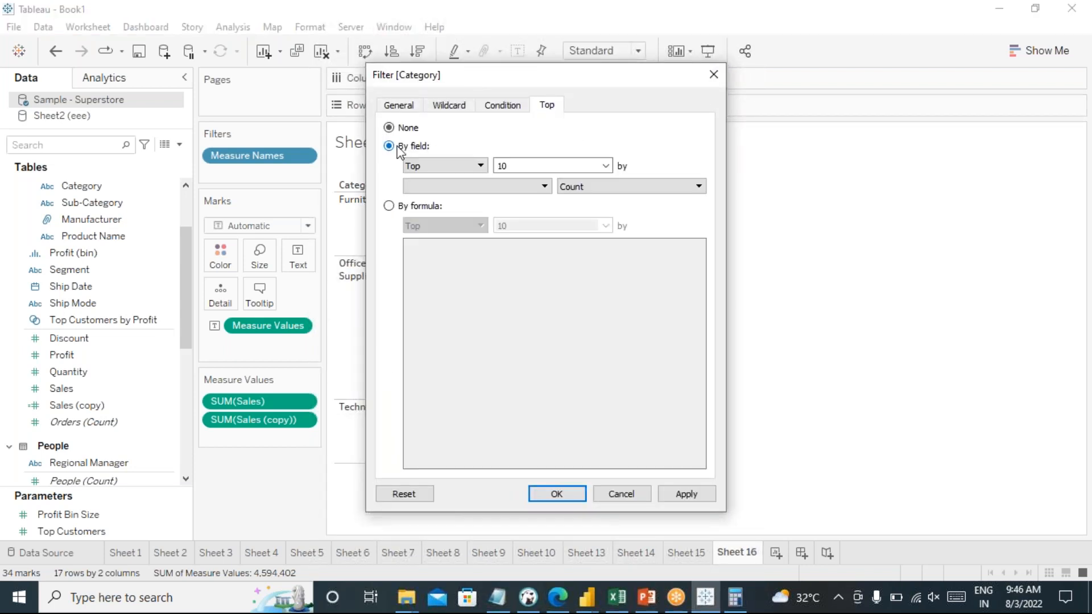
drag(516, 164, 500, 164)
text(3)
drag(493, 77, 722, 104)
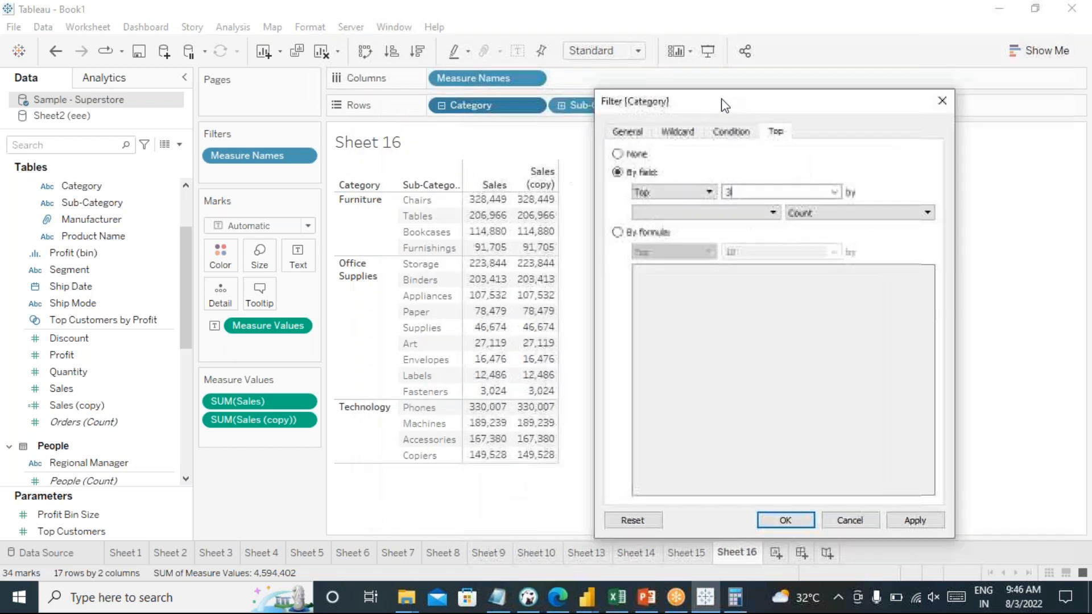
click(710, 195)
click(727, 212)
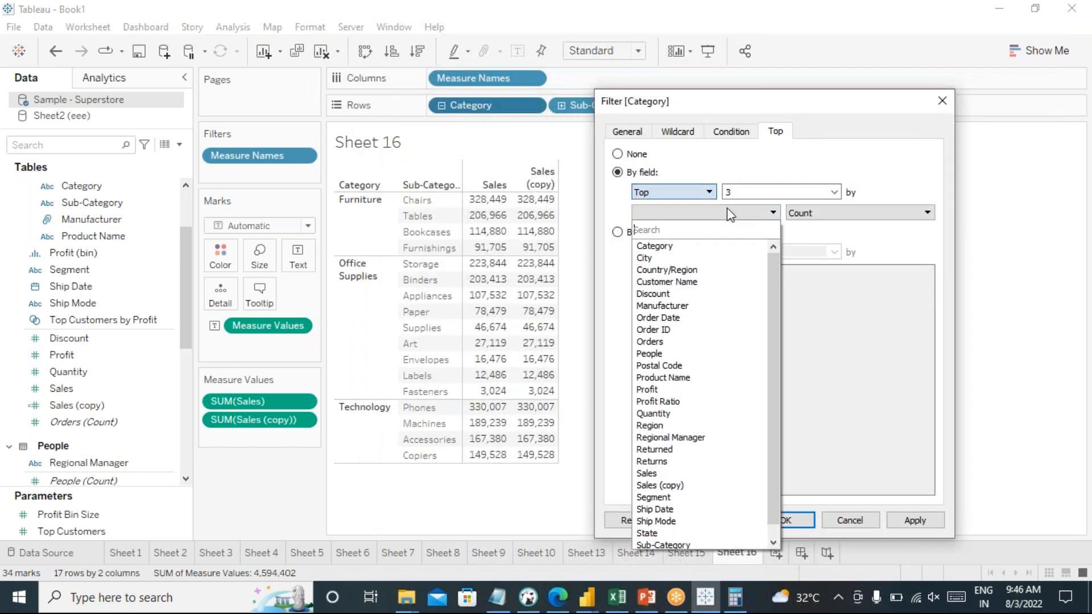
click(678, 473)
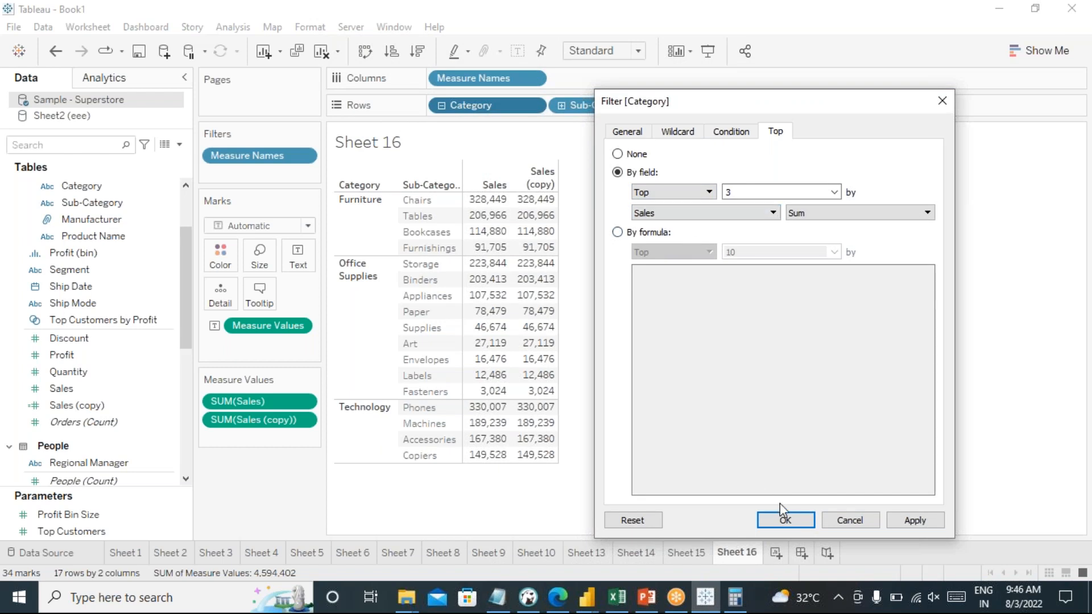
click(786, 520)
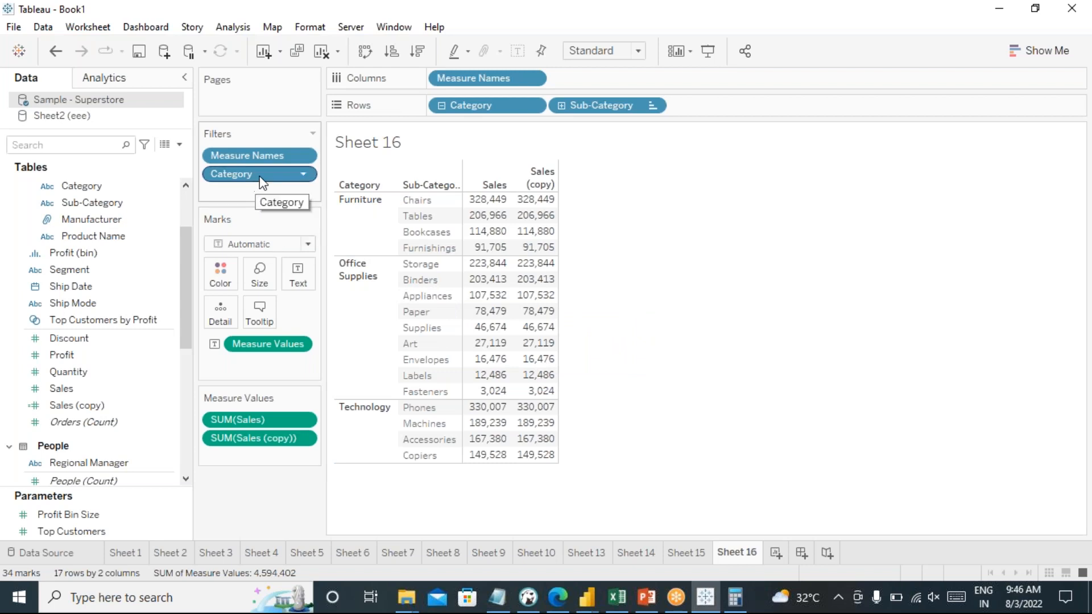
click(272, 183)
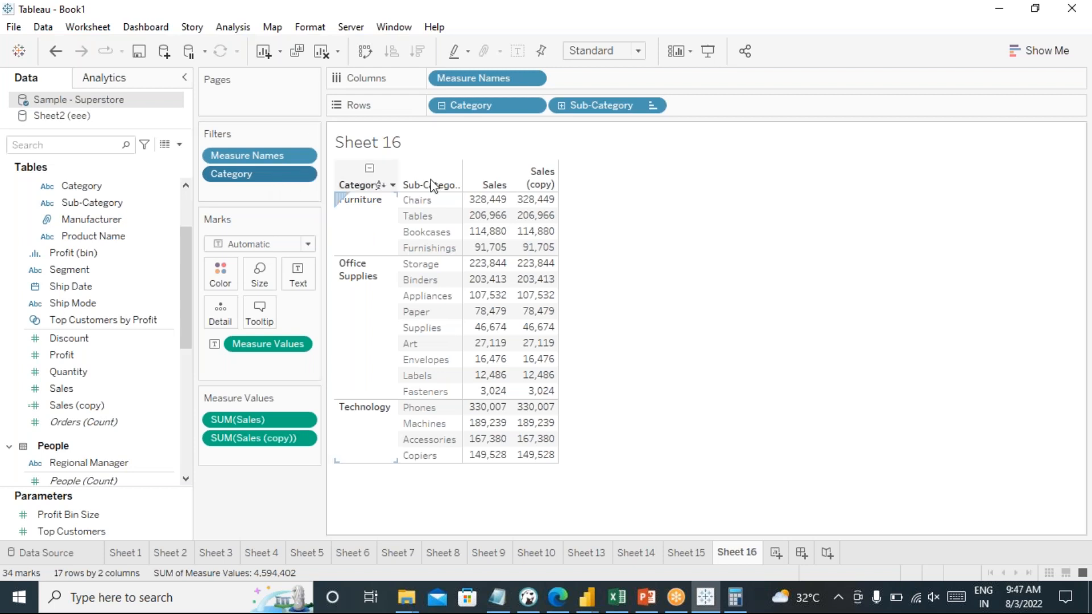
- Filter Sub-Category to the top 3 by sum of Sales
click(653, 106)
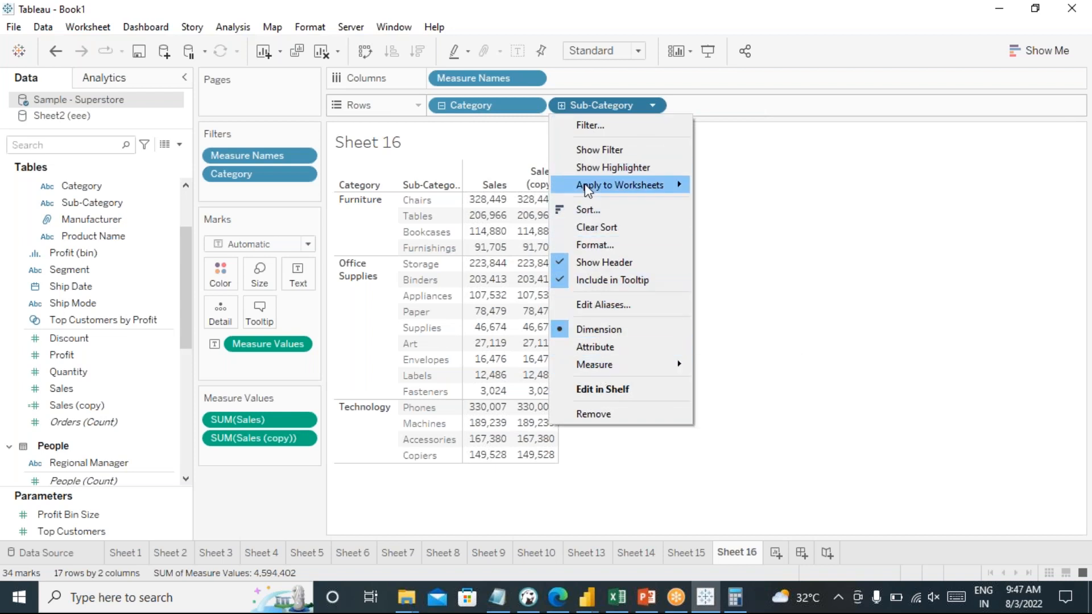
click(582, 135)
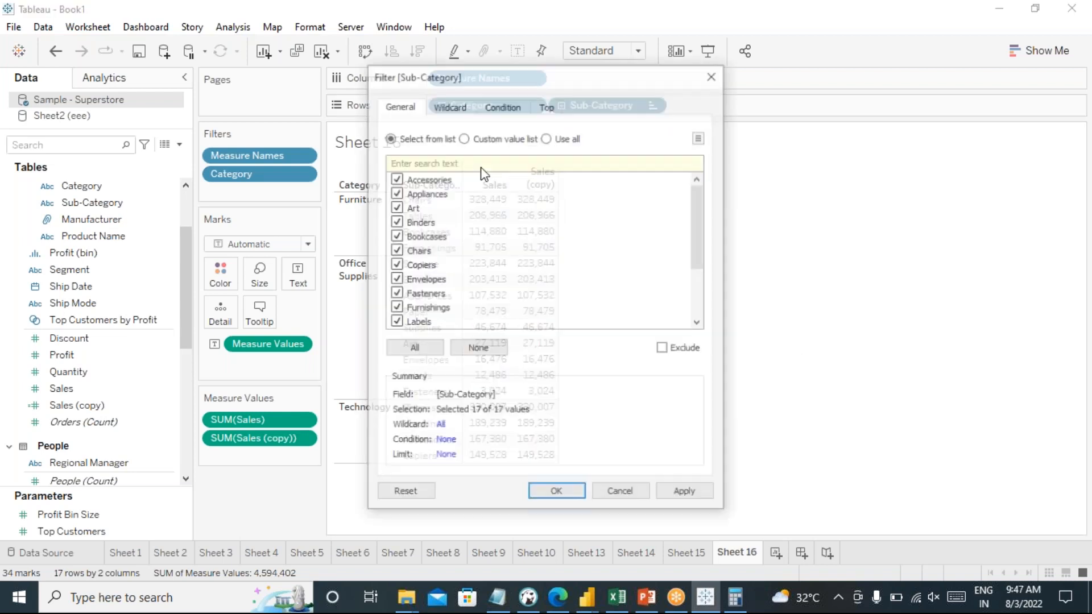
click(544, 107)
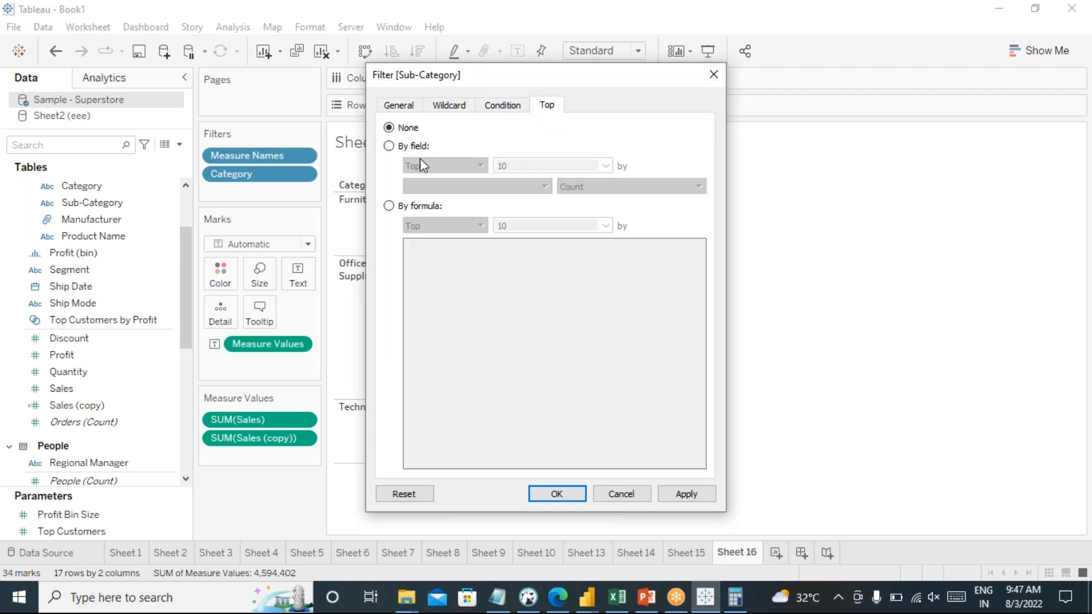
click(389, 146)
drag(514, 165, 494, 166)
text(3)
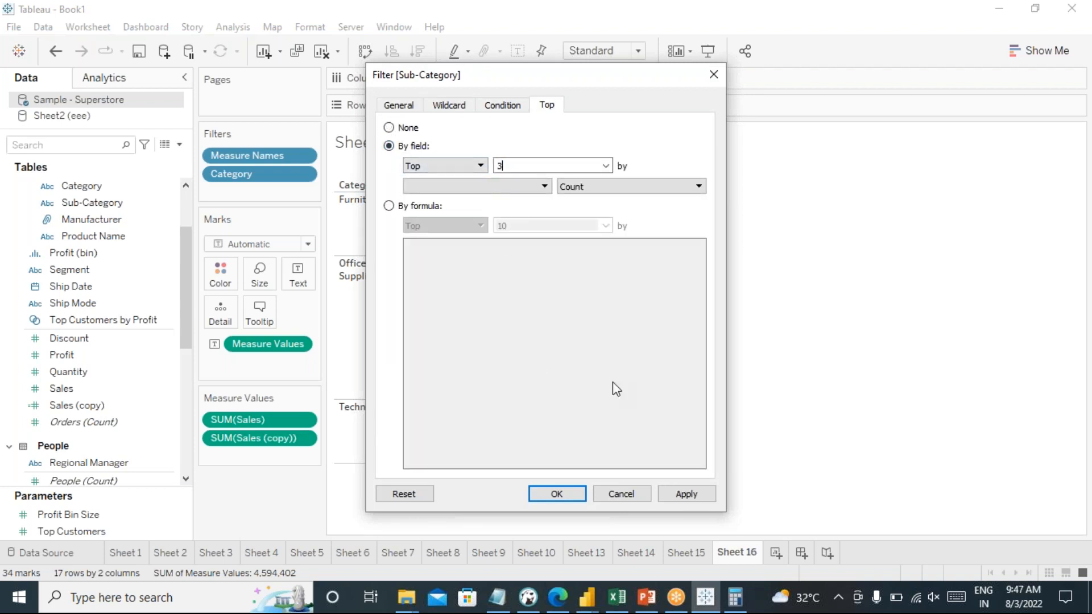
click(478, 186)
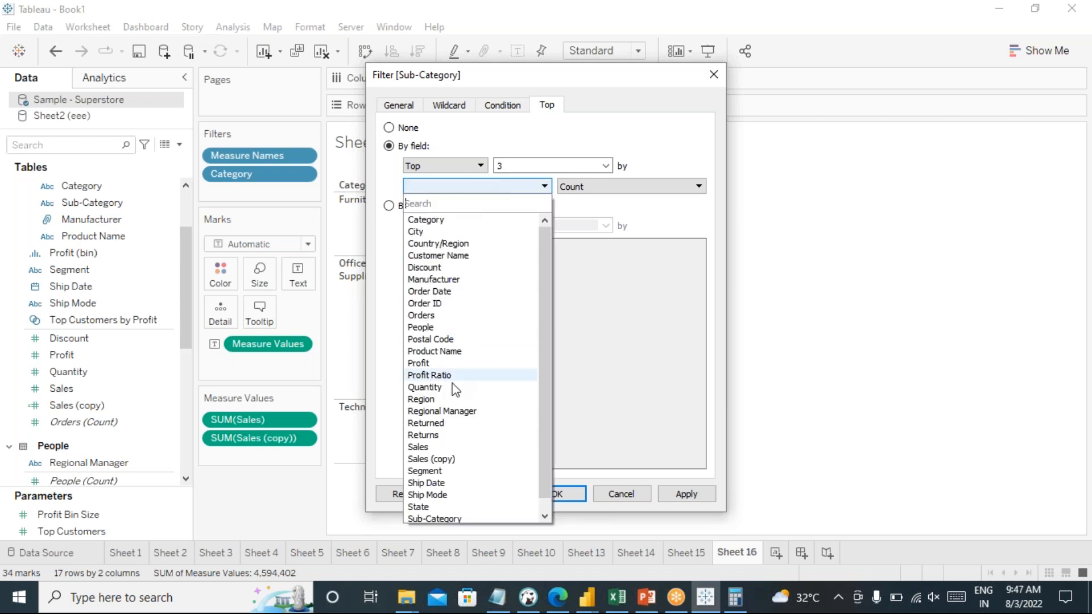
click(446, 447)
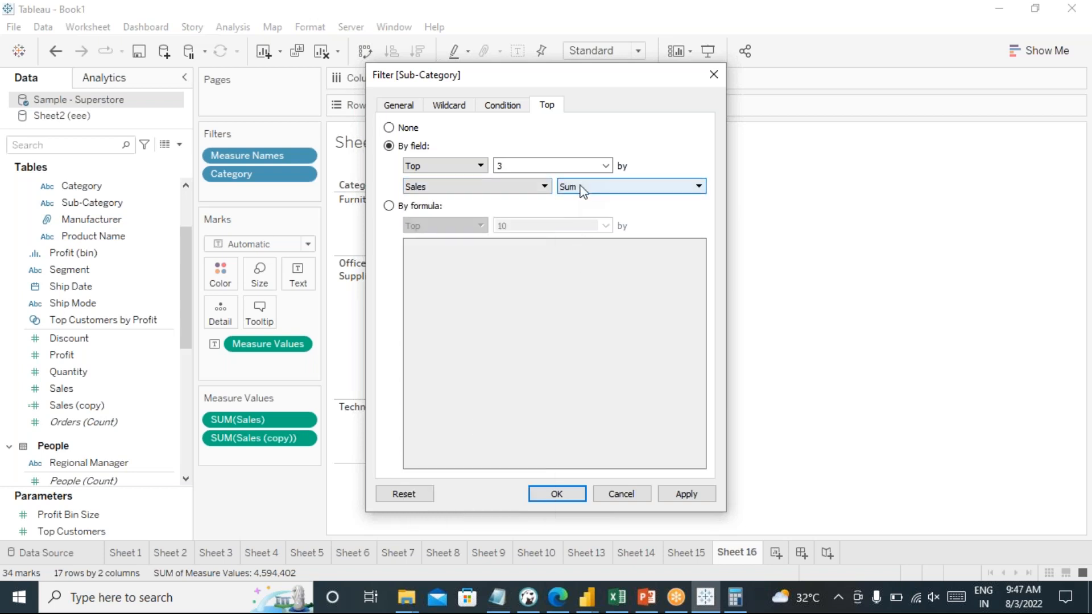
click(675, 495)
click(552, 501)
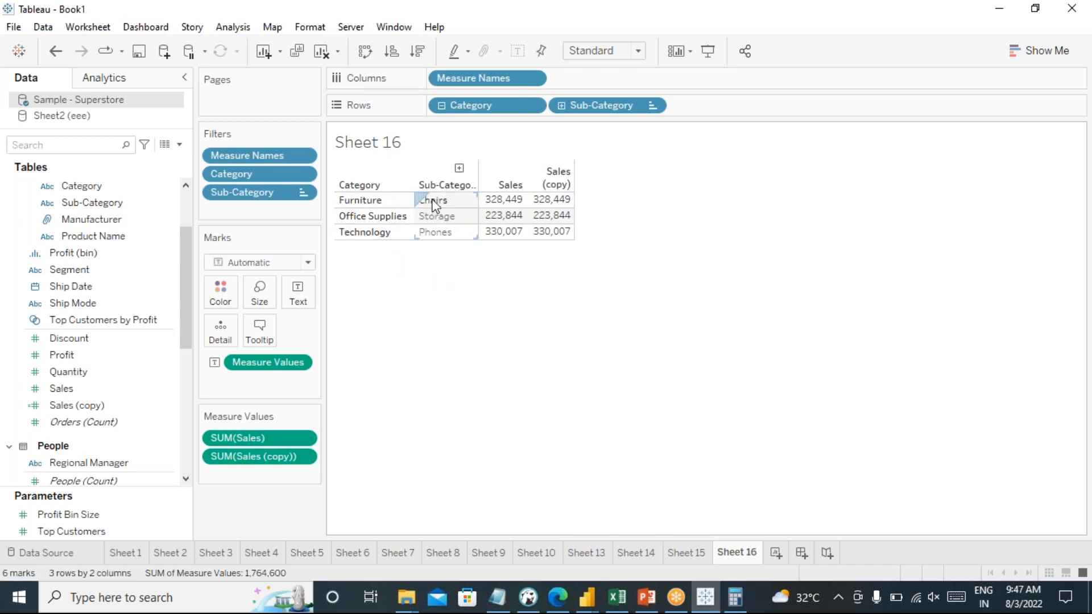
- Try the Category filter as a context filter, and remove both the Category and Sub-Category filters
click(302, 173)
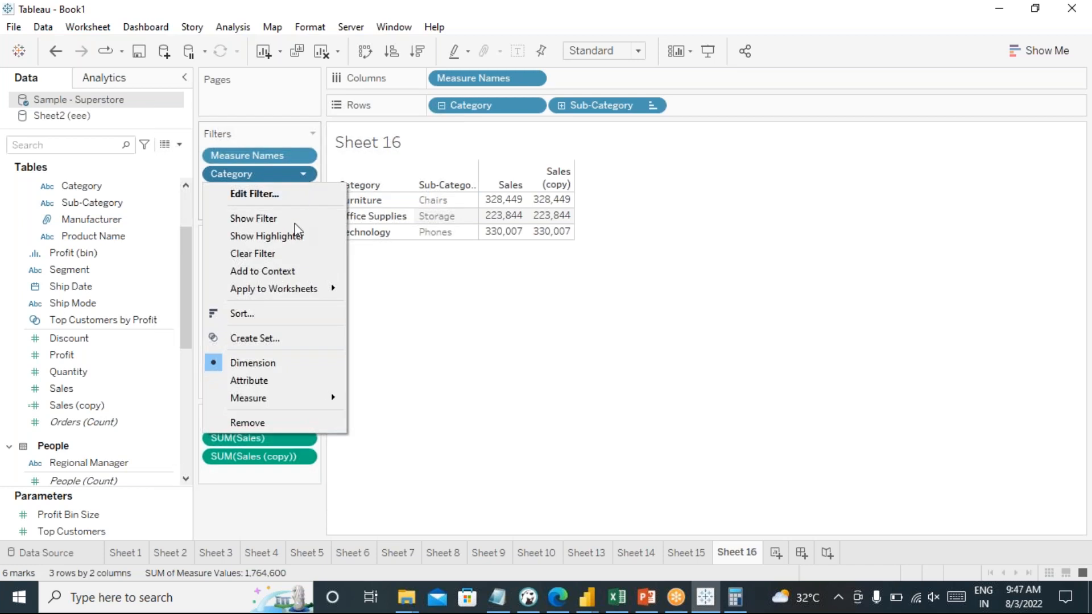
click(293, 277)
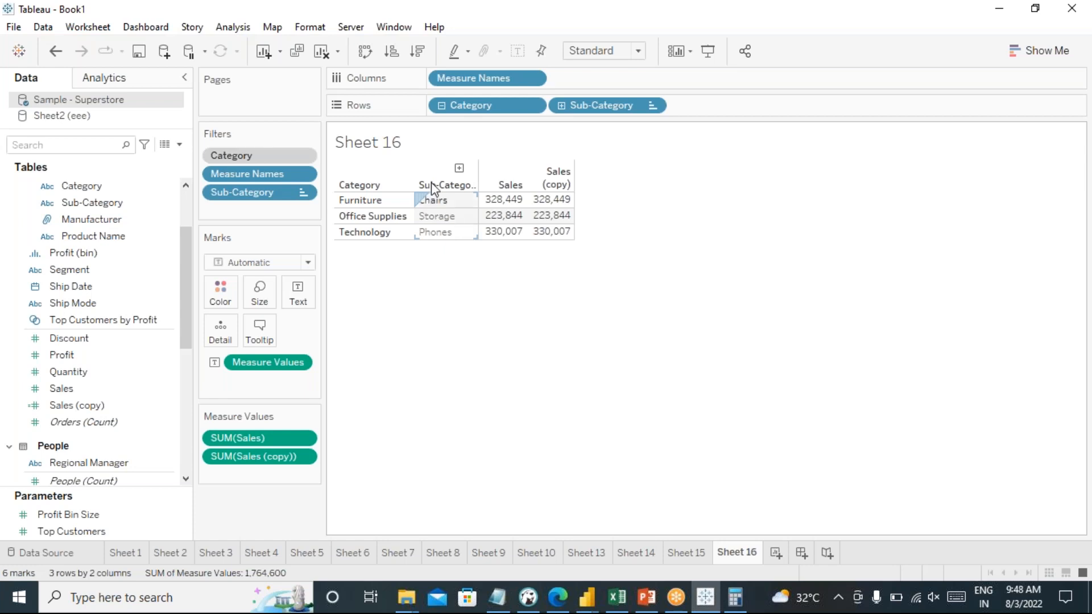
drag(251, 154, 410, 336)
drag(253, 174, 353, 307)
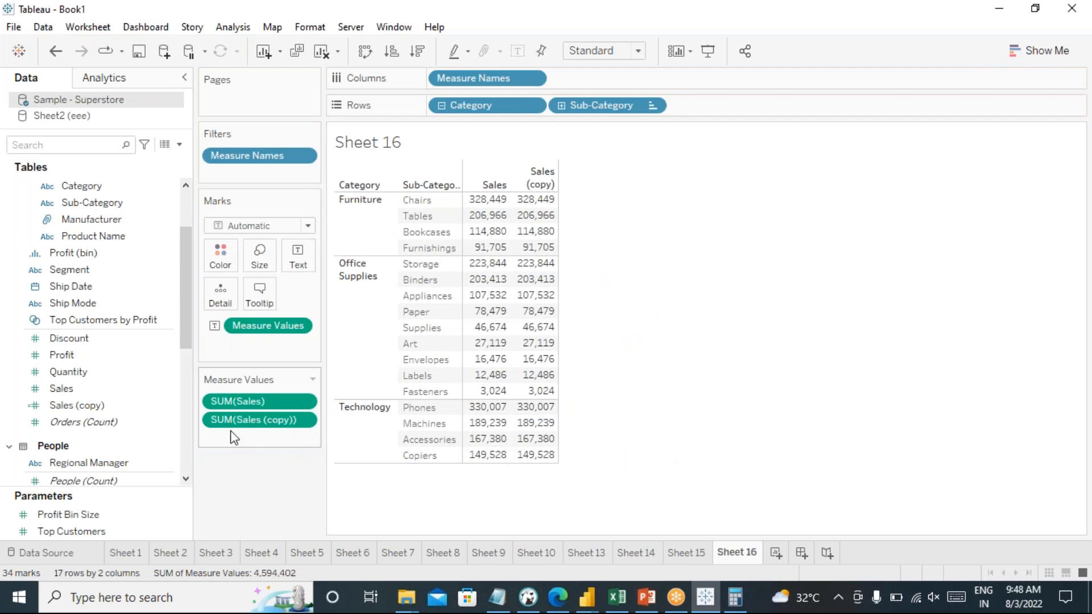
- Apply the Rank quick table calculation to Sales (copy) and examine the ranks across the Furniture and Office Supplies sub-categories
right_click(302, 422)
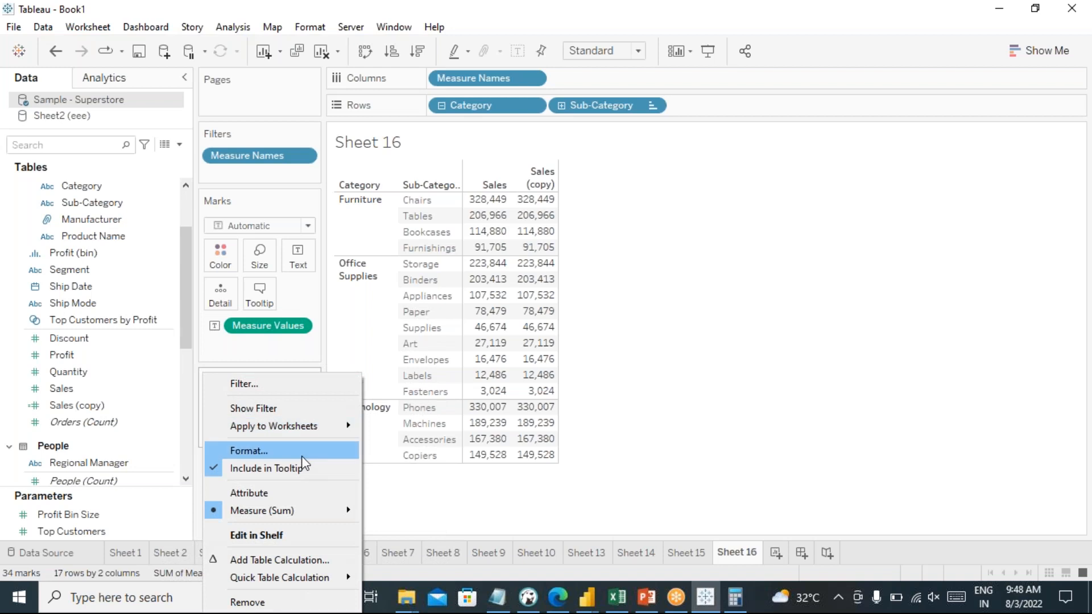
mouse_move(344, 578)
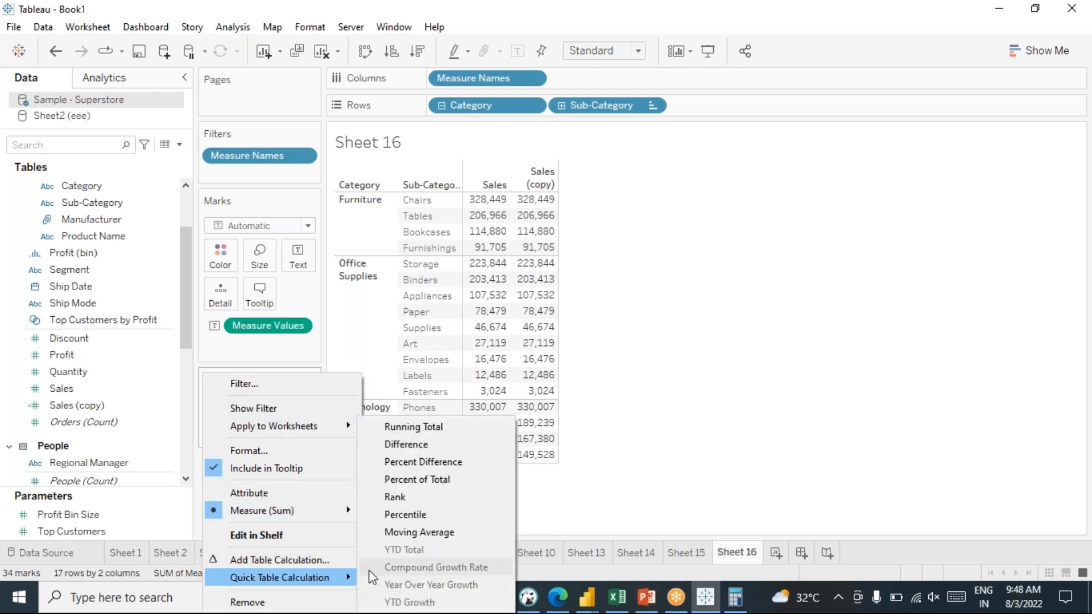
click(407, 504)
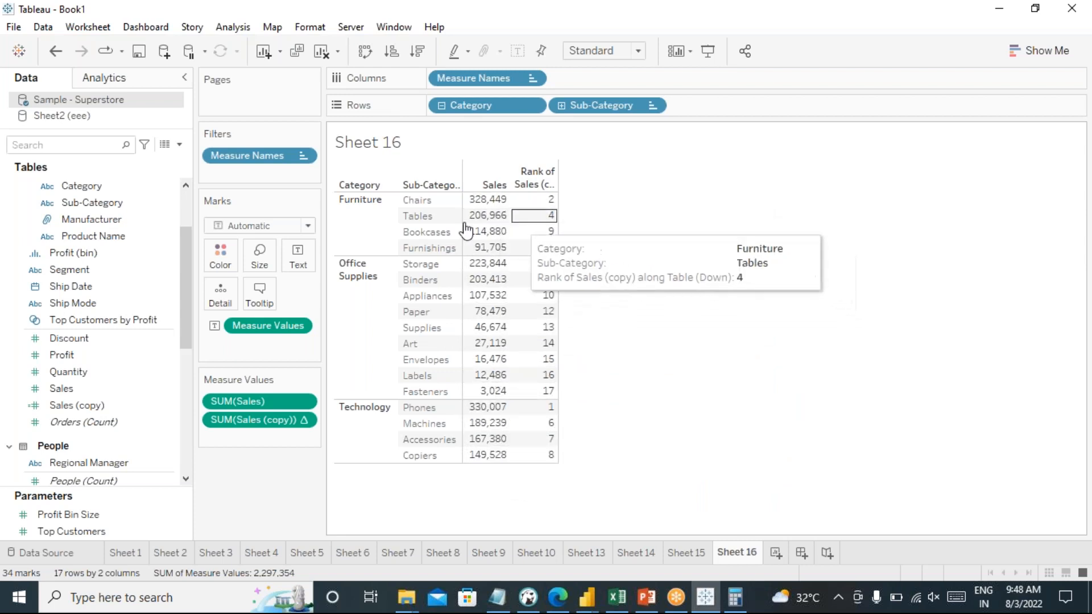
click(343, 225)
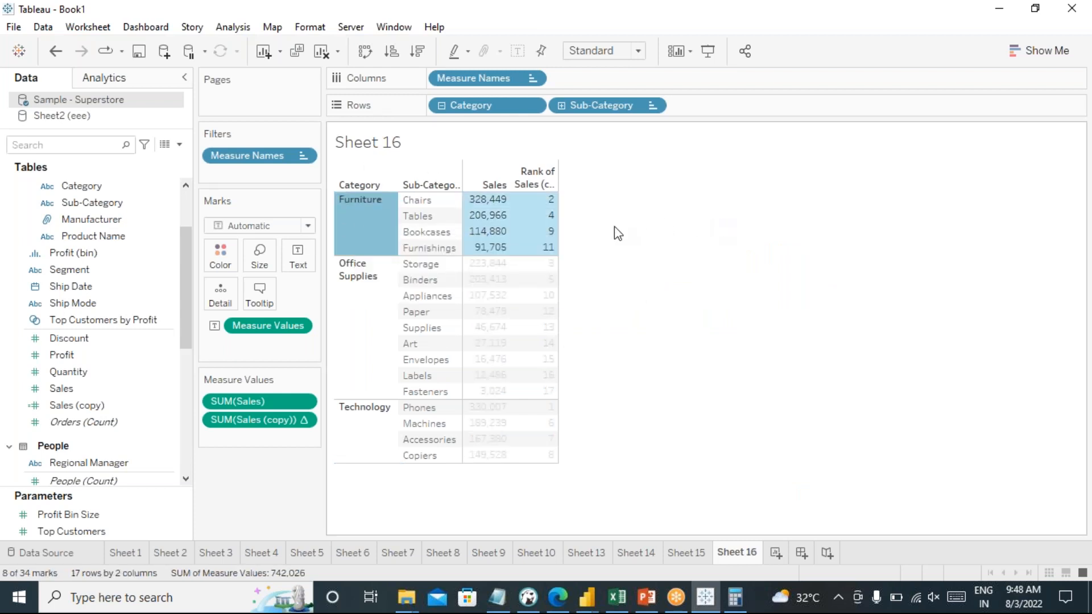
mouse_move(535, 213)
mouse_move(544, 250)
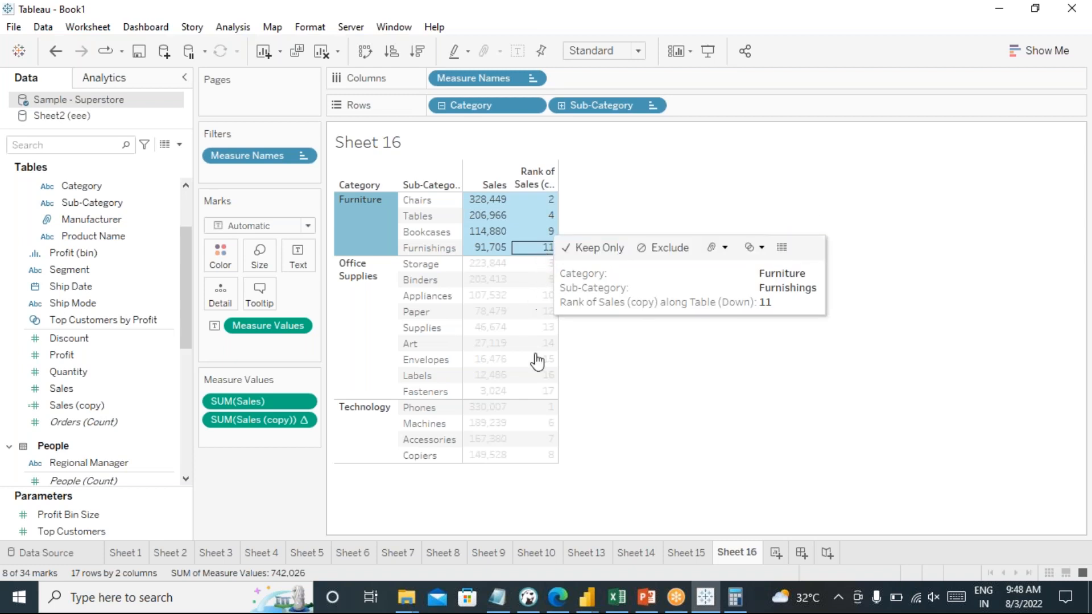
mouse_move(536, 397)
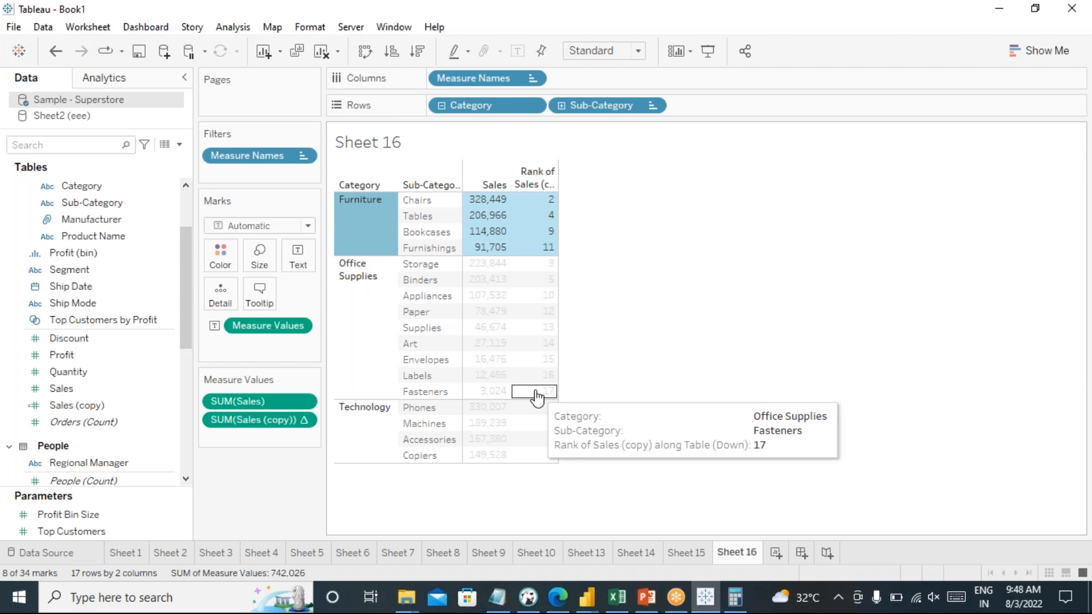
- Compute the Sales (copy) rank using specific dimensions with only Sub-Category included, and inspect the ranks within each Category
click(304, 425)
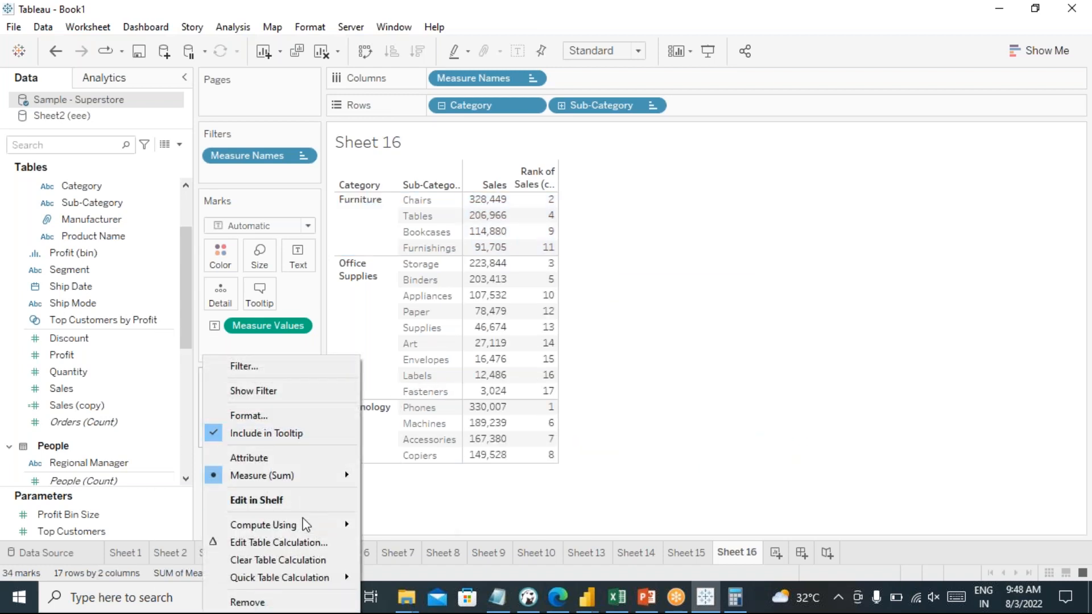
click(305, 544)
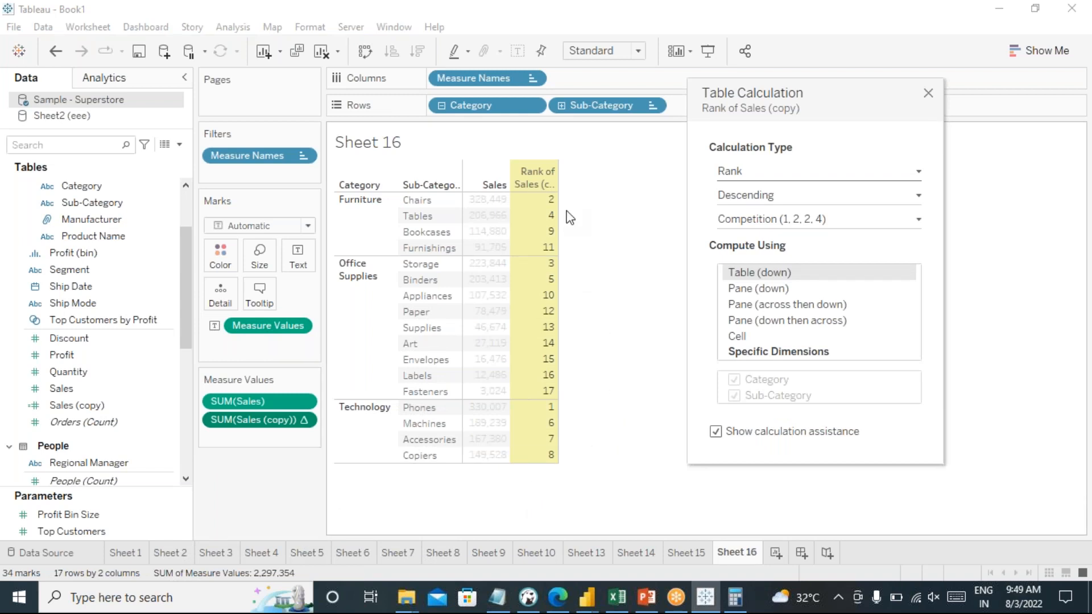
click(763, 354)
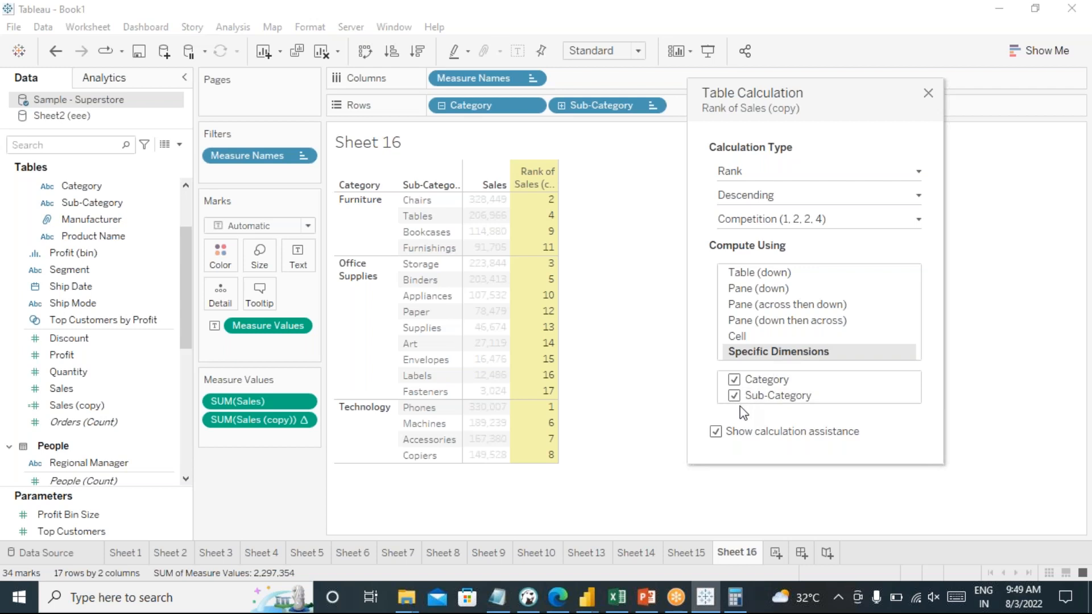
click(734, 381)
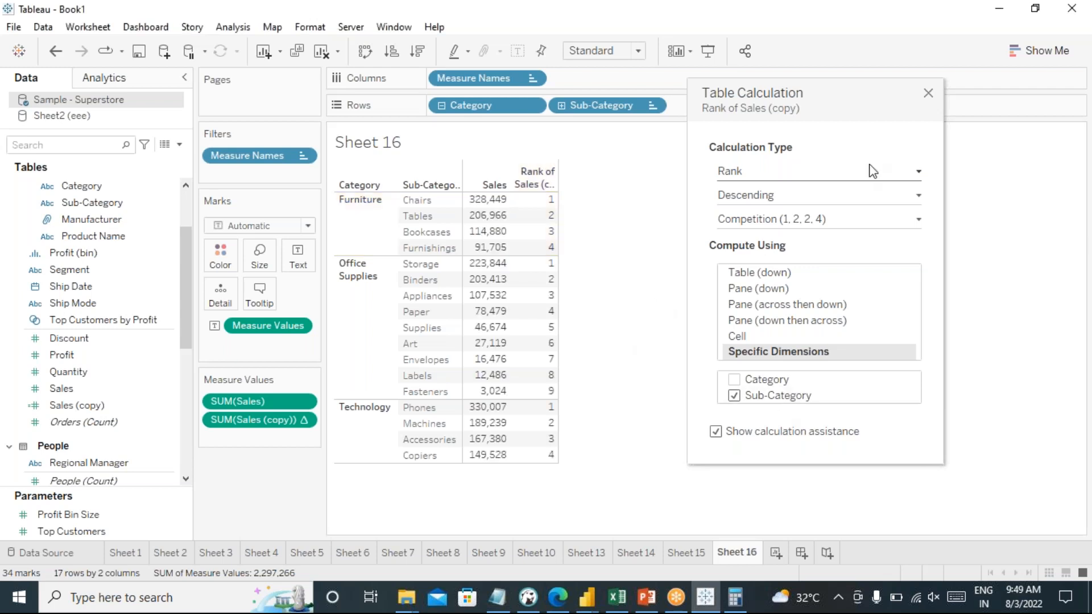
click(927, 90)
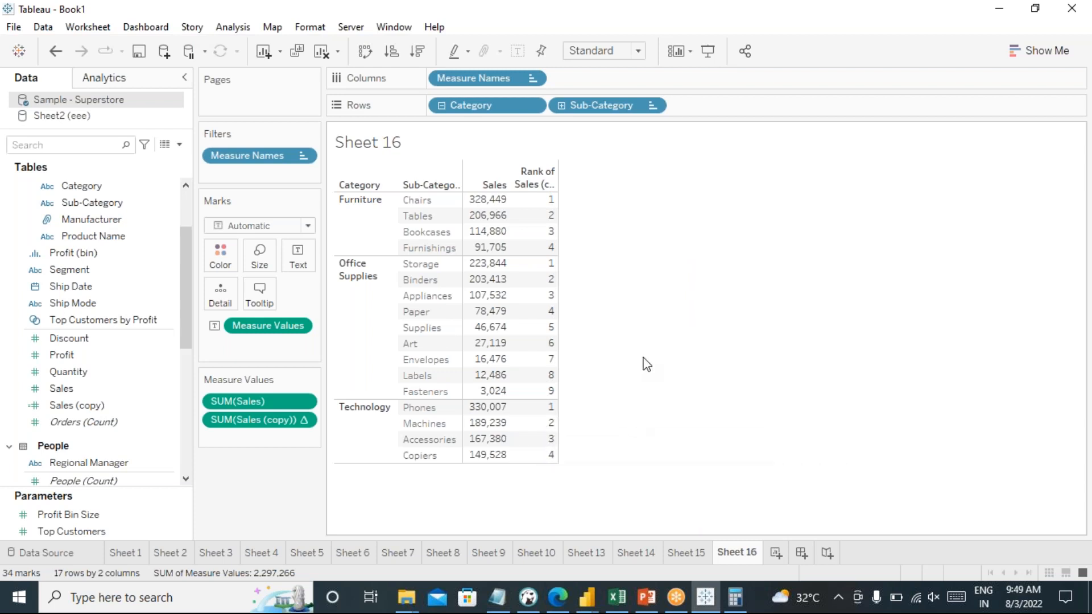
click(353, 240)
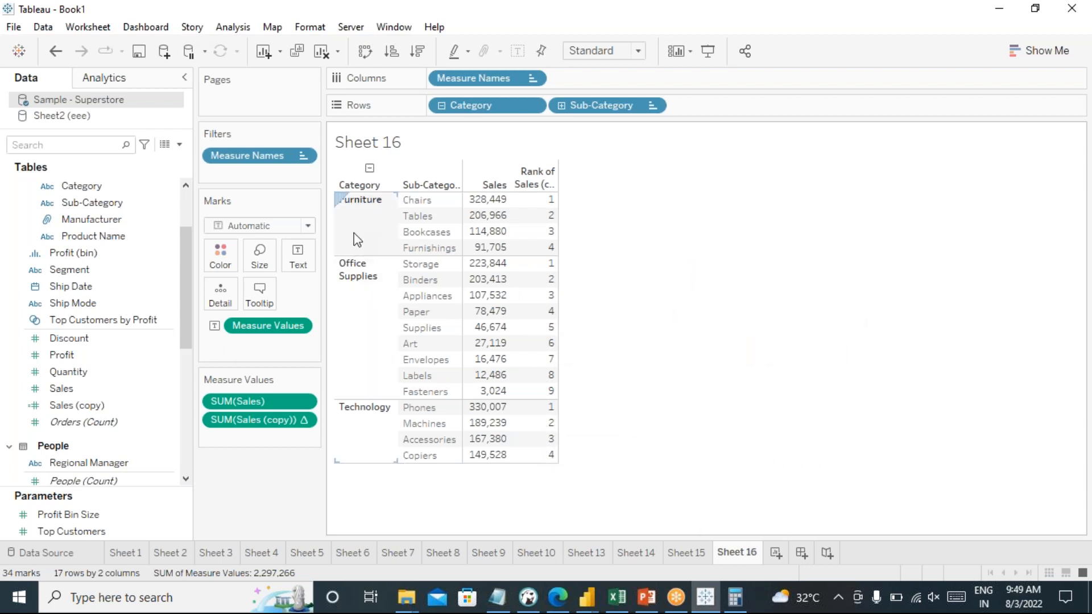
click(353, 350)
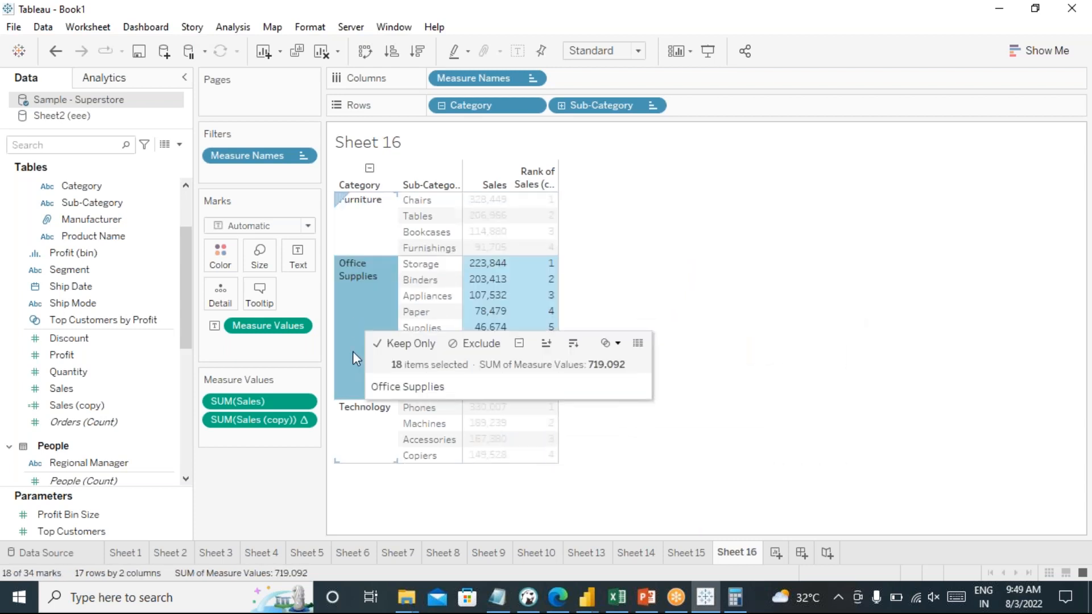
click(354, 428)
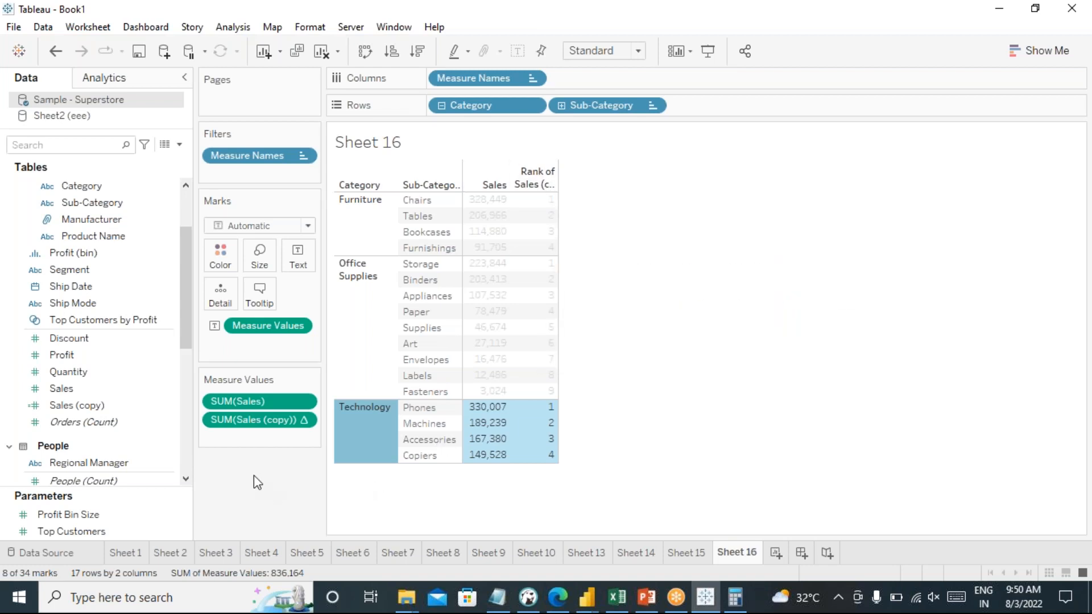
- Filter the sheet by the rank of Sales (copy), keeping values from 1 to 3
drag(251, 419, 238, 168)
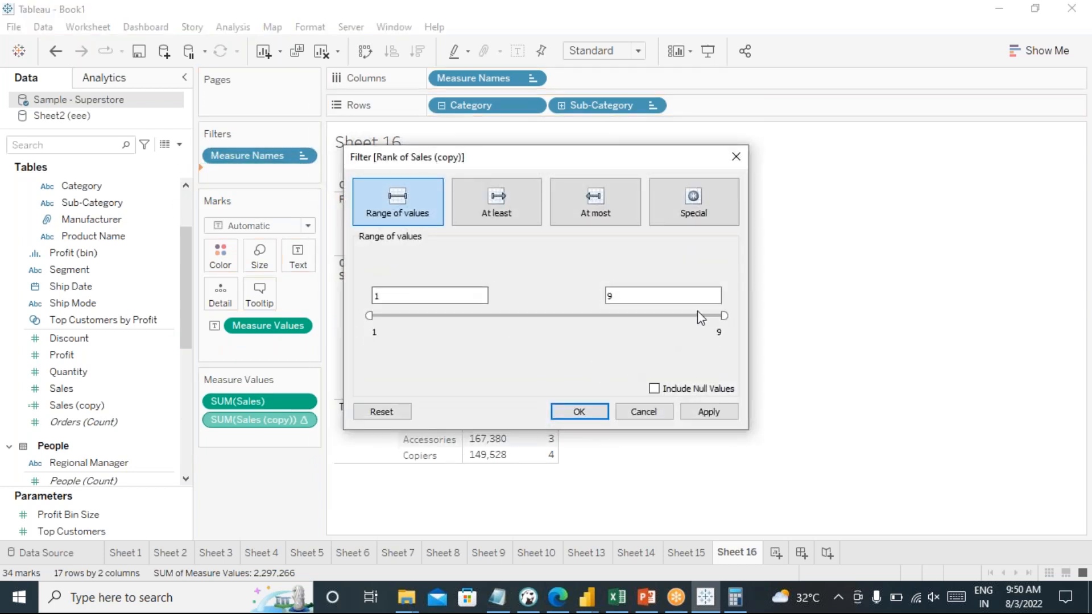
drag(728, 316, 461, 320)
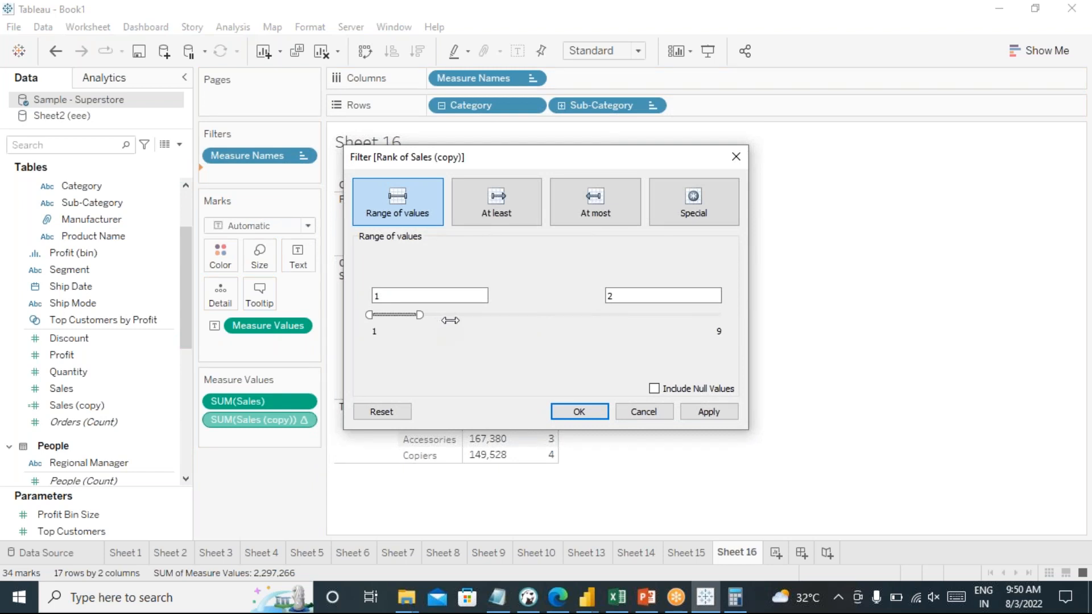
drag(615, 294, 597, 293)
text(3)
click(709, 411)
click(580, 413)
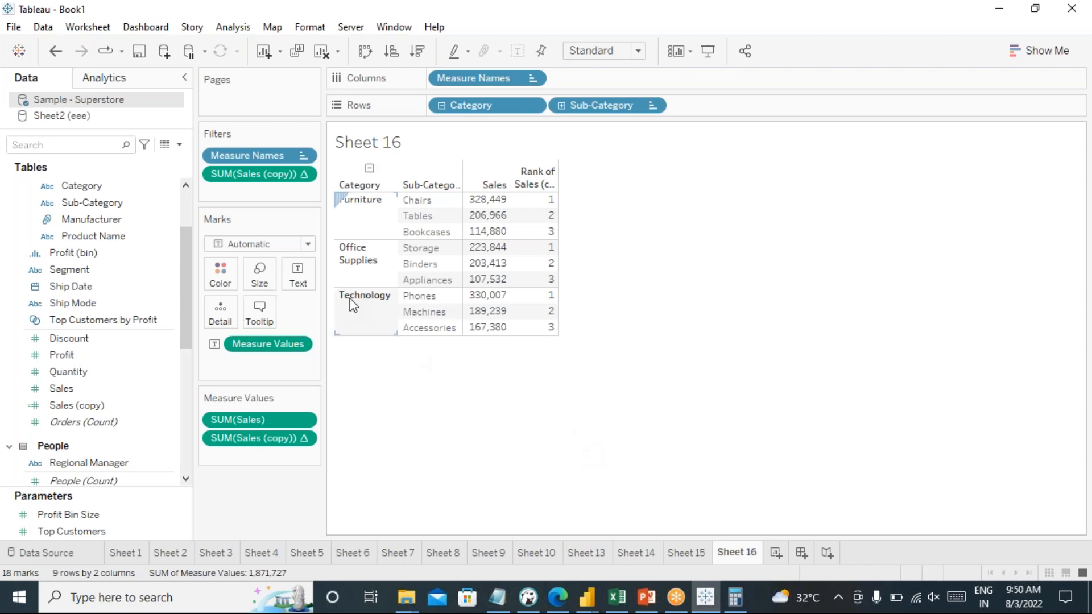
- Remove the rank filter from the sheet and clear the table calculation on Sales (copy)
drag(264, 183, 409, 441)
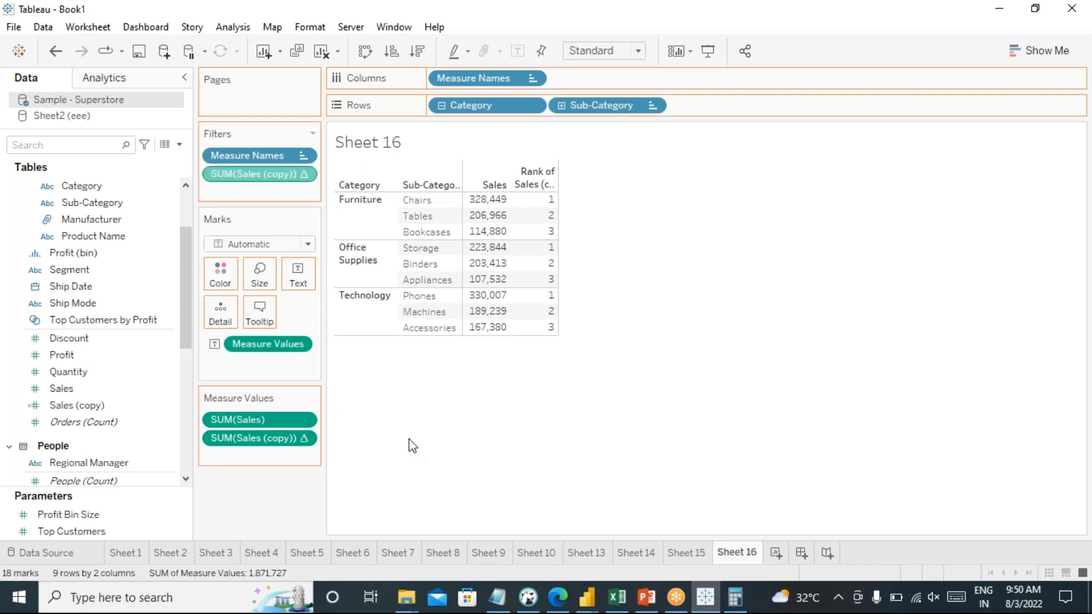
click(303, 420)
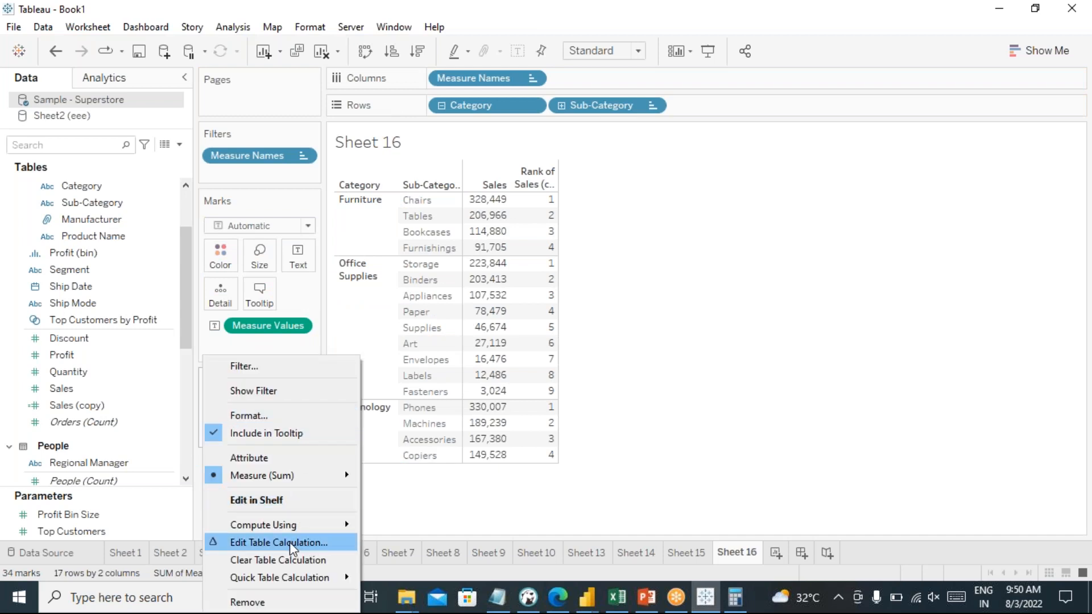
click(287, 561)
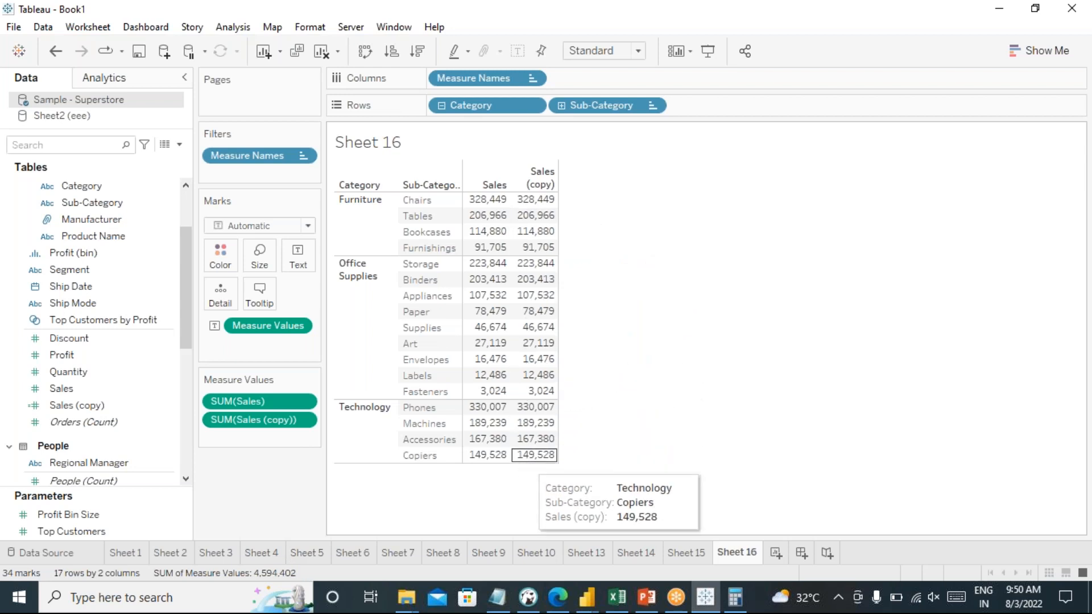
- Apply the Rank quick table calculation to Sales (copy) and compute it using specific dimensions with only Sub-Category included
click(303, 423)
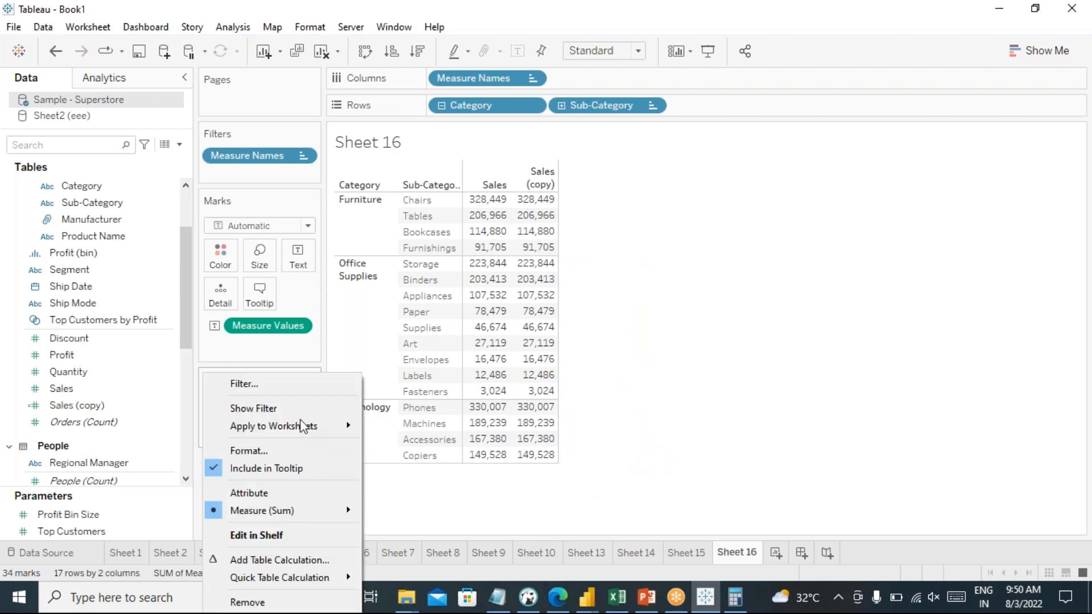
mouse_move(300, 580)
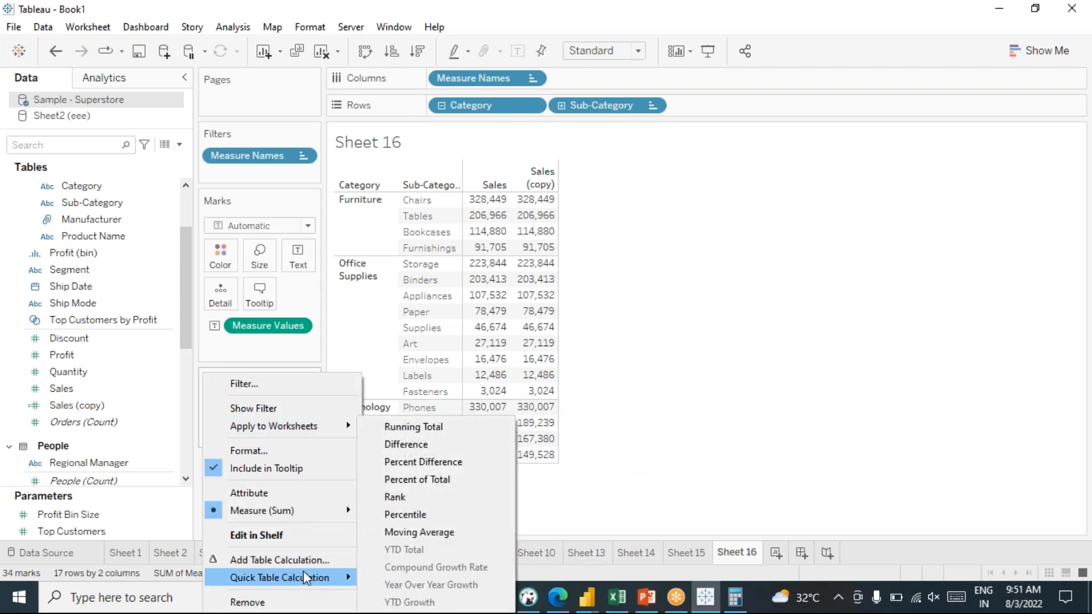
click(404, 497)
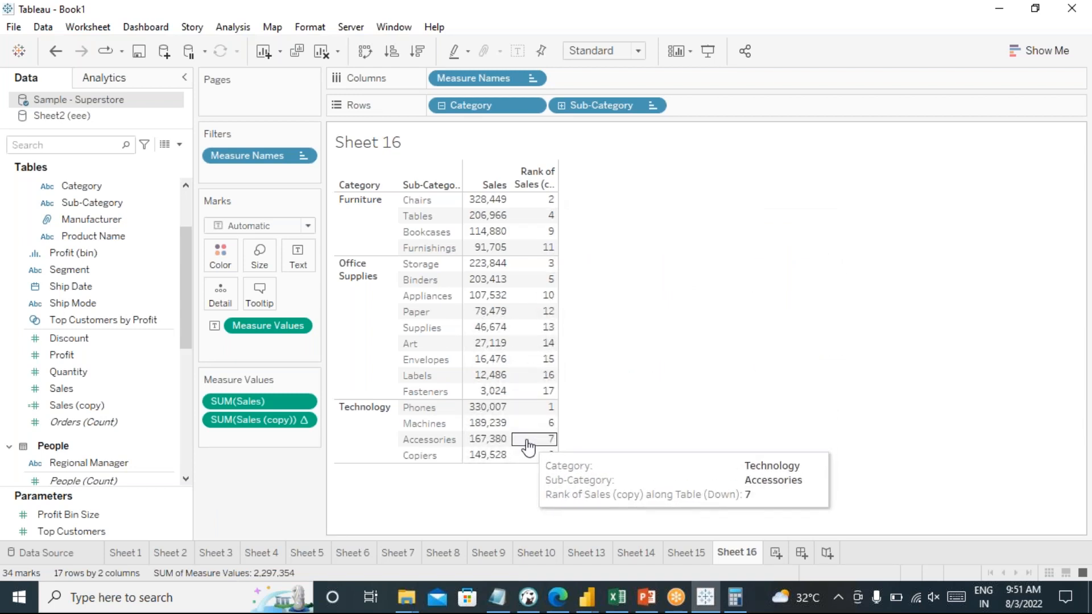
click(303, 421)
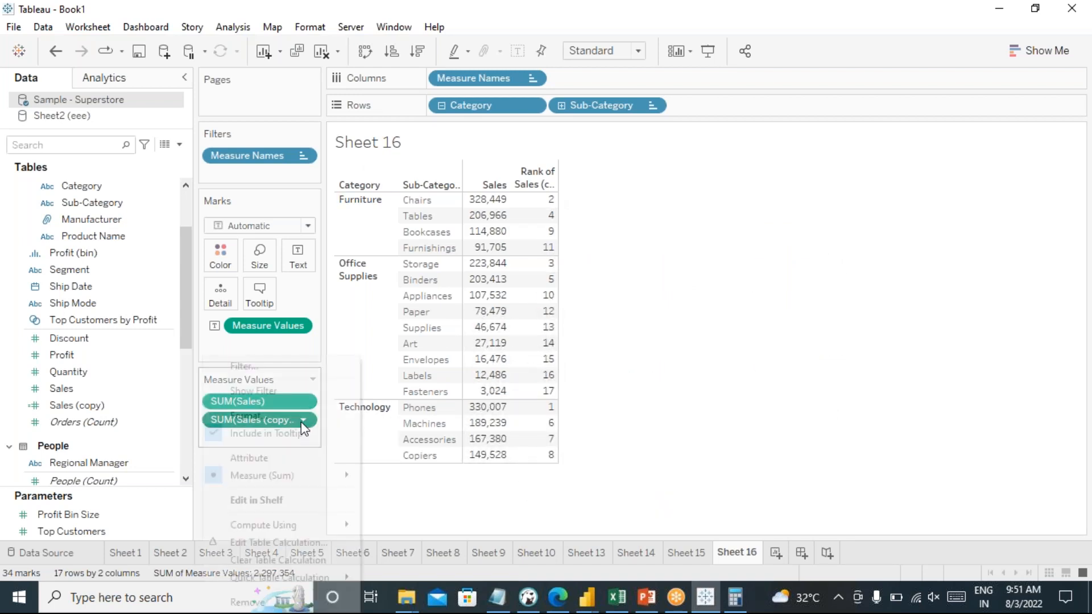
click(299, 544)
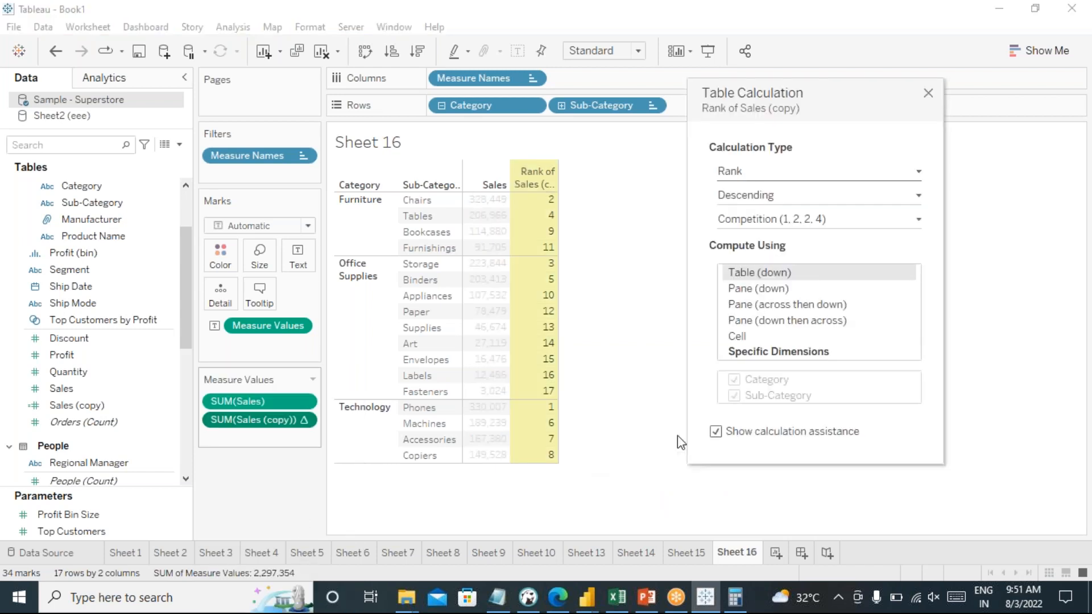
click(772, 352)
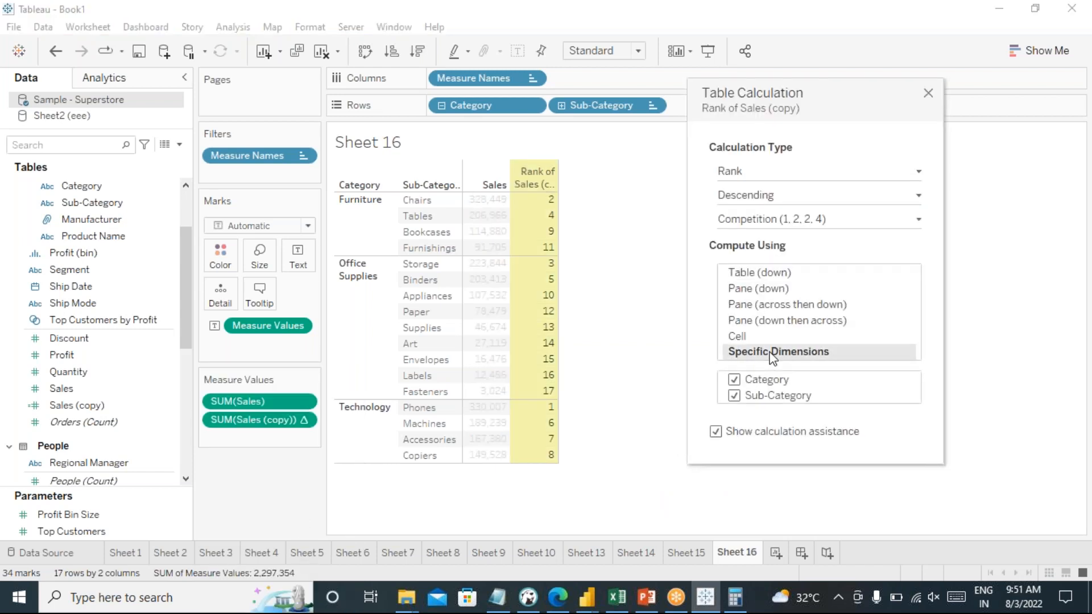
click(734, 379)
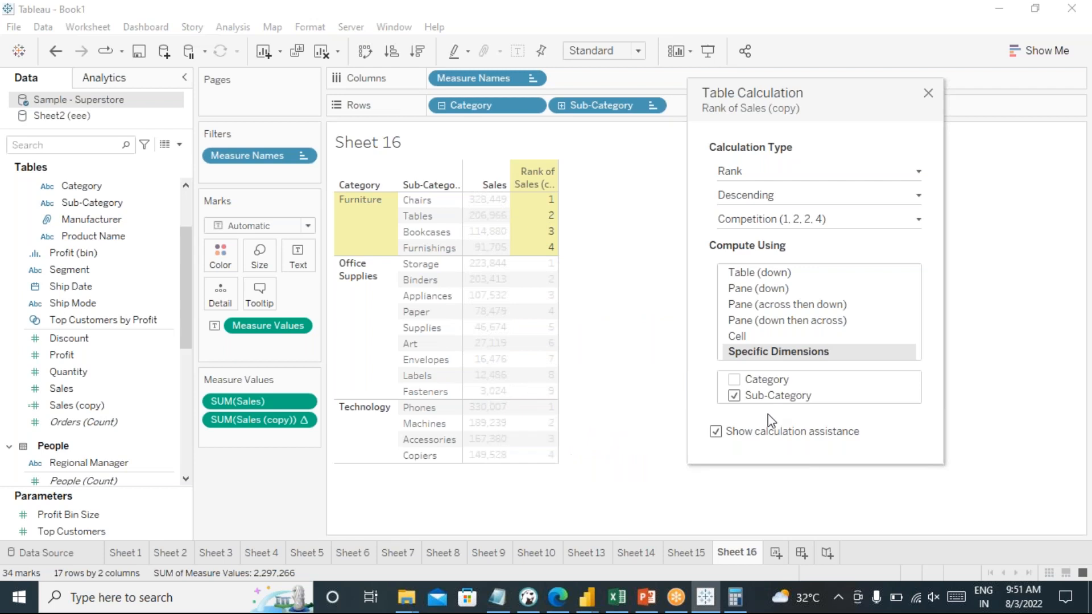
- Try computing the rank along Category only, and return the specific dimensions to Sub-Category only
click(734, 397)
click(736, 381)
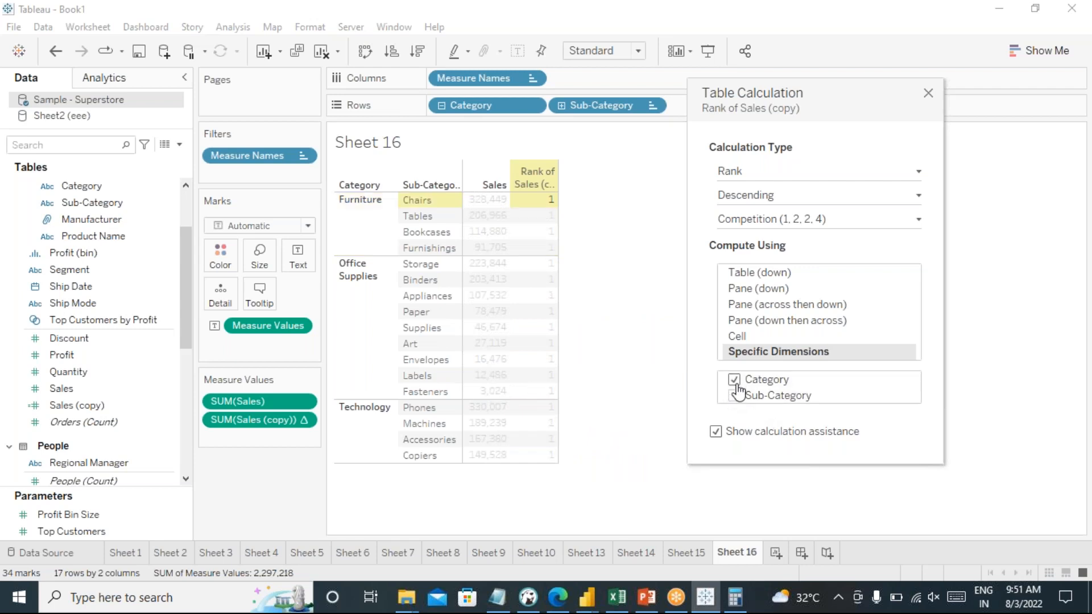
click(356, 230)
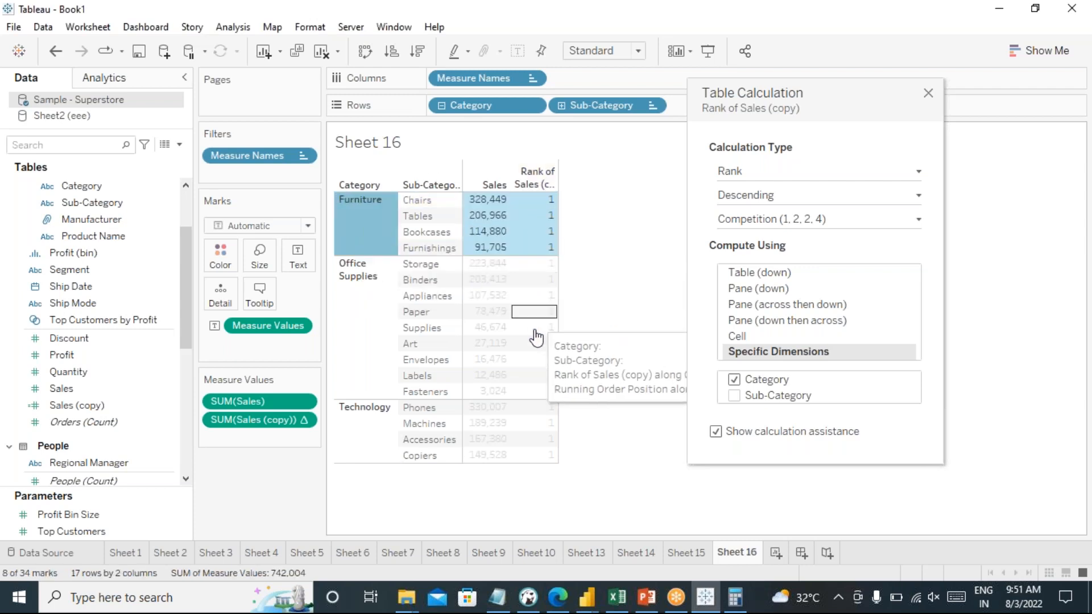
click(734, 380)
click(735, 395)
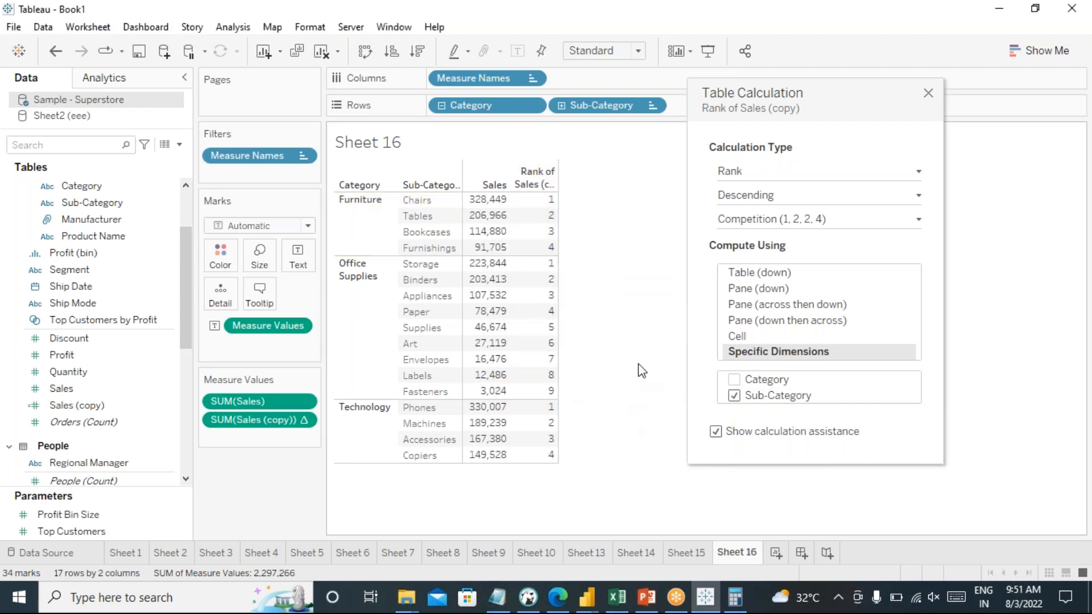
click(928, 93)
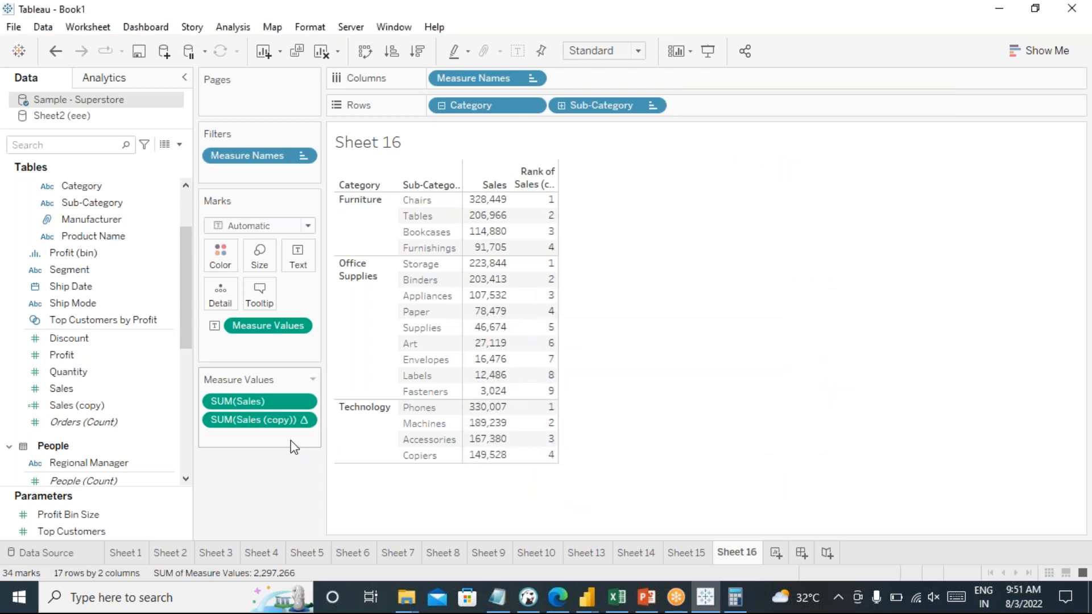
- Filter the sub-categories to ranks 1 through 3 using the Sales (copy) rank computed along Sub-Category
drag(260, 425, 279, 169)
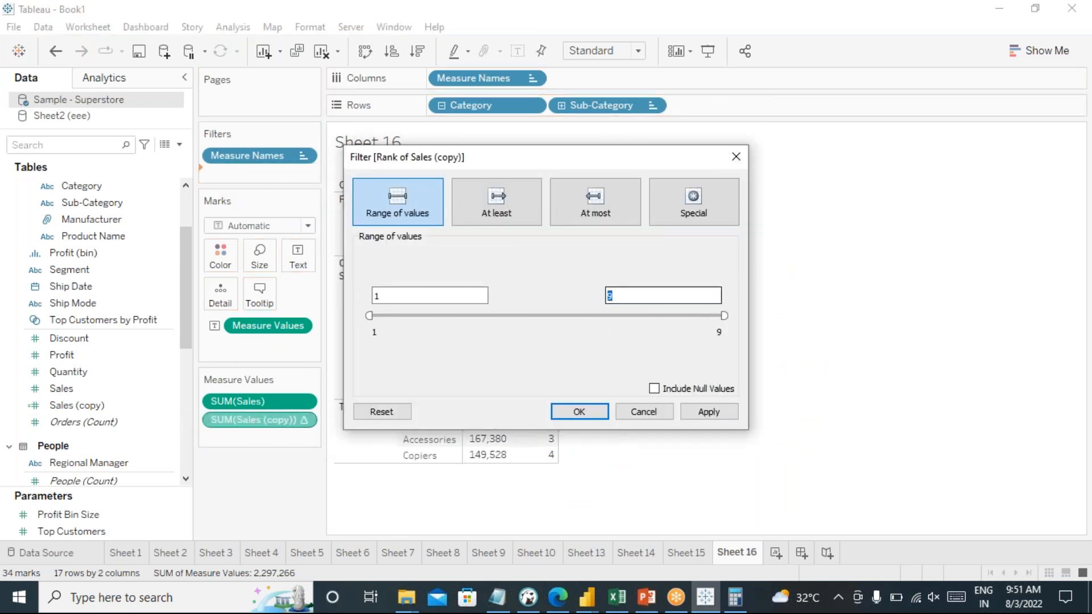
text(3)
click(705, 418)
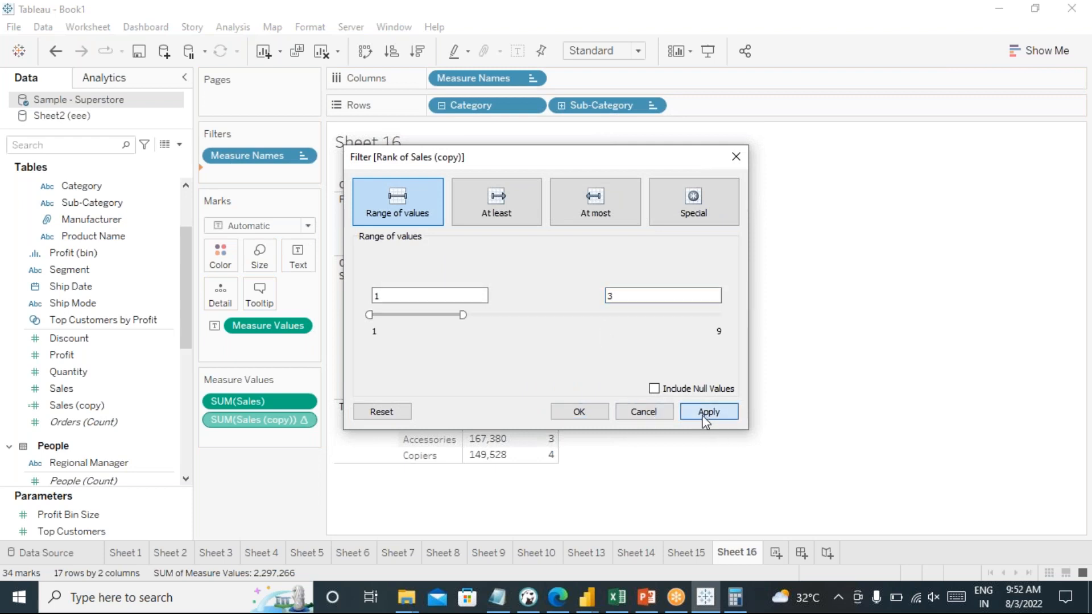
click(584, 415)
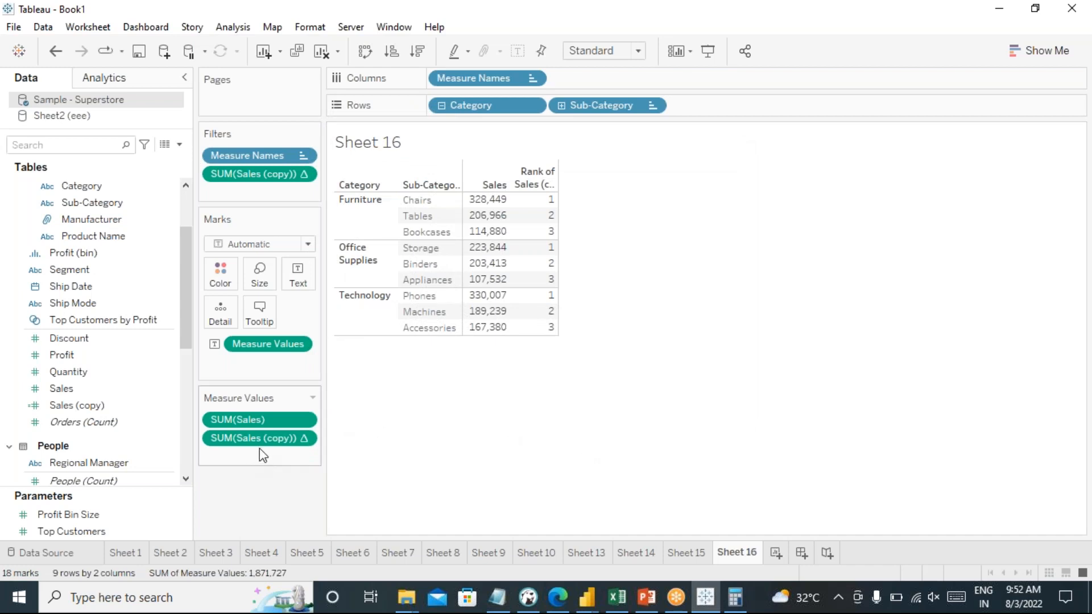
mouse_move(547, 216)
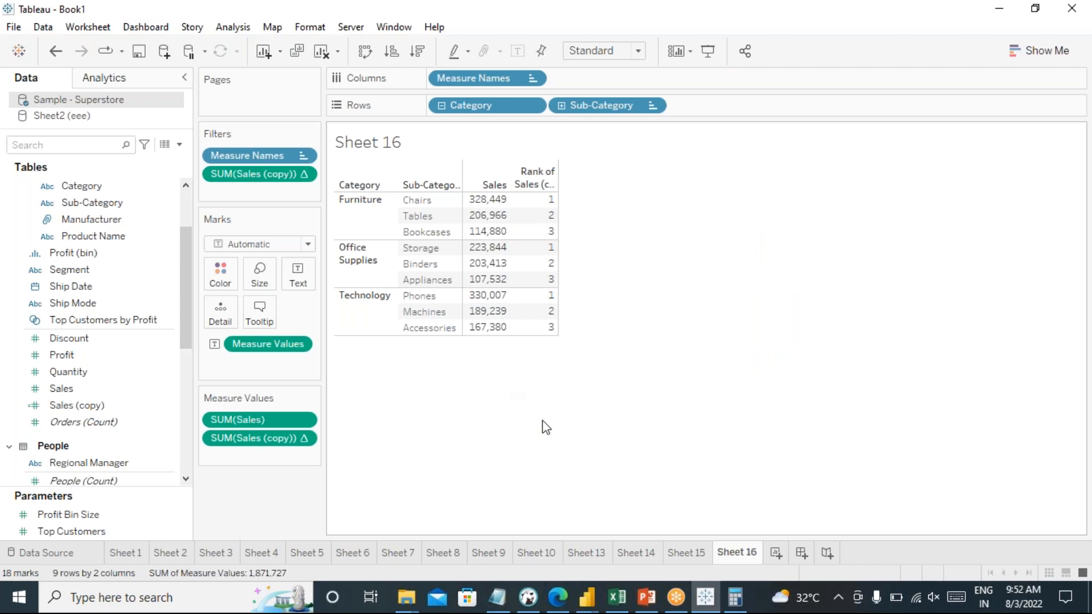
- Duplicate Sheet 16 and clear the mark selection on the duplicate
click(700, 556)
click(734, 554)
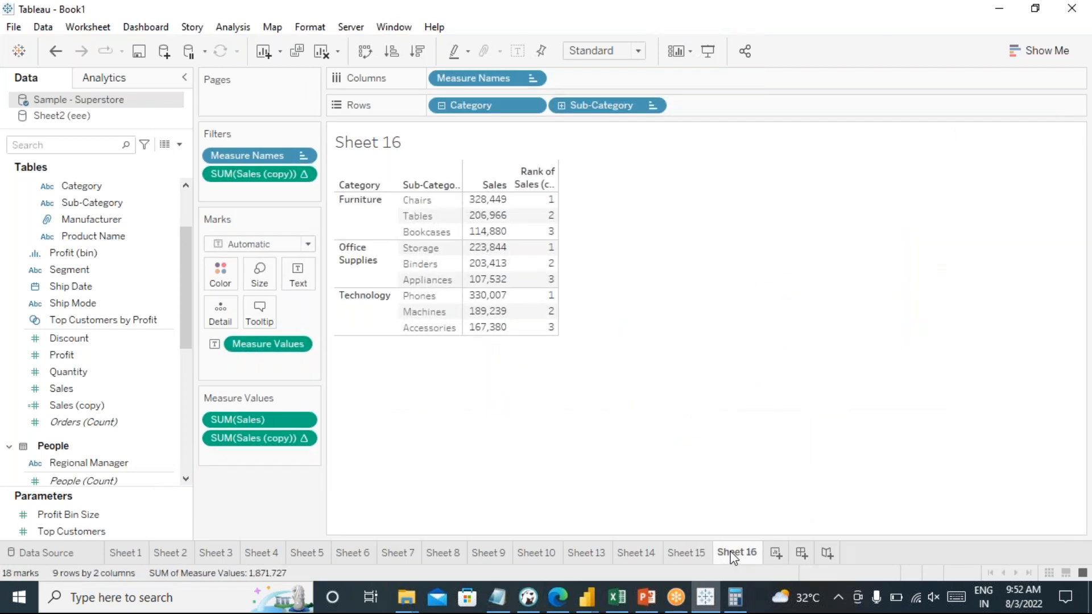
right_click(735, 554)
click(757, 396)
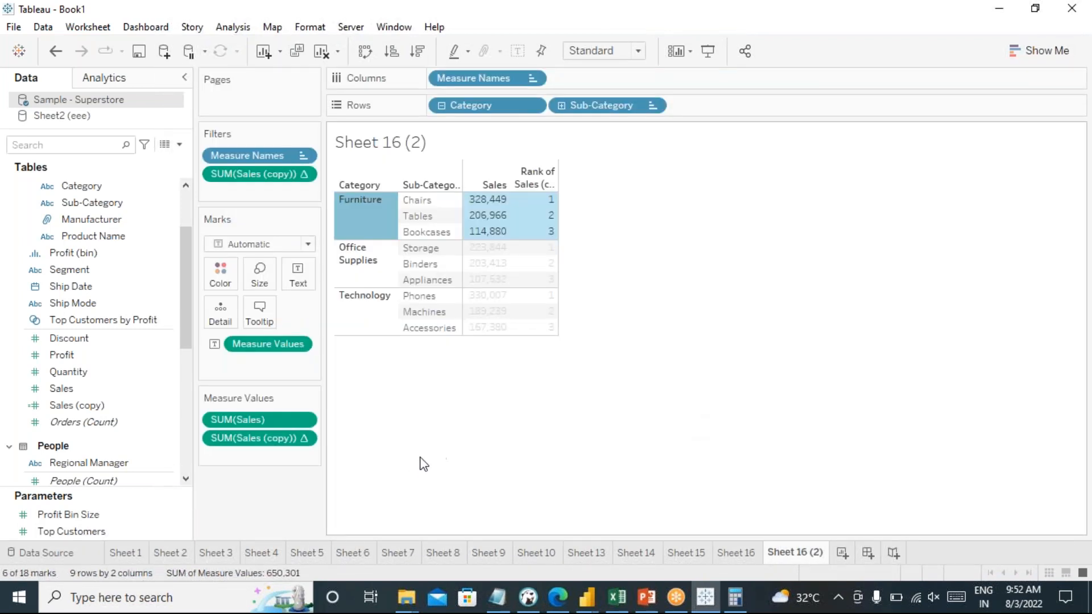
click(424, 465)
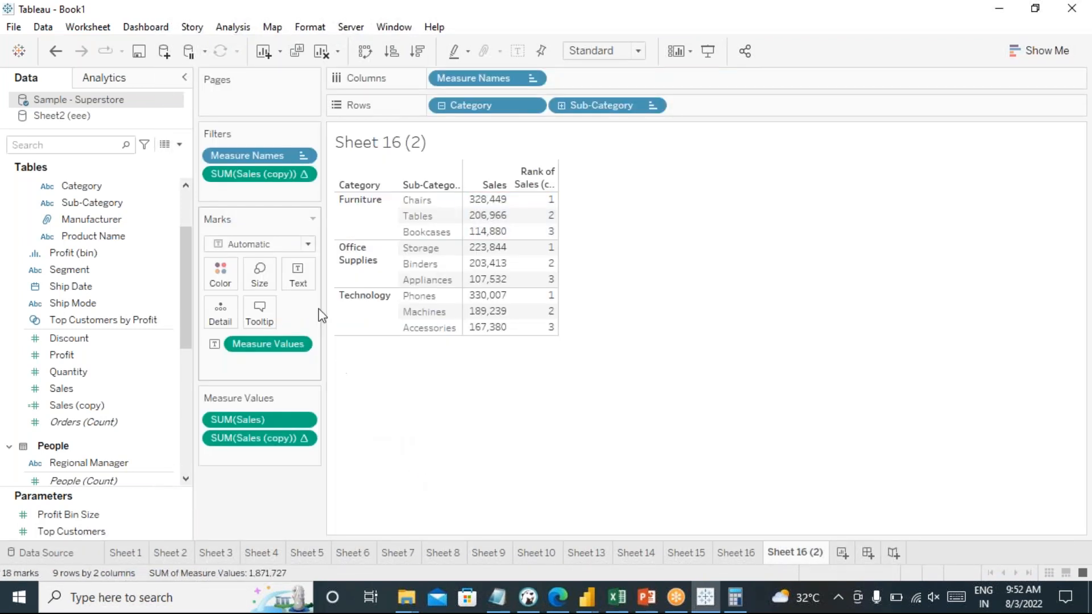
- On the duplicated sheet, remove the Sales (copy) rank filter and clear the measure's table calculation
drag(258, 176, 345, 427)
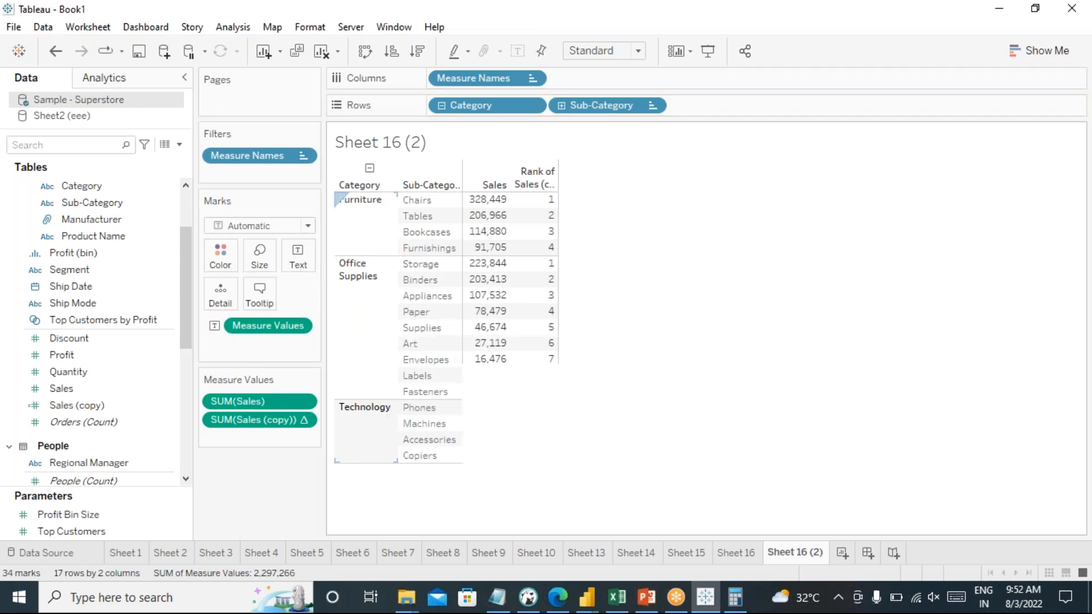
click(302, 422)
click(294, 565)
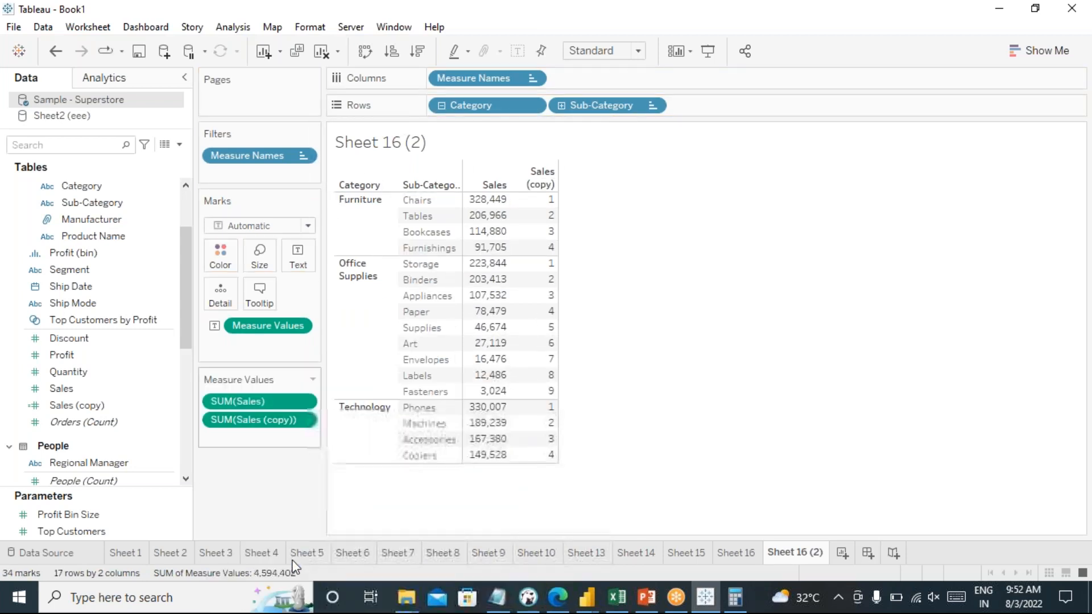
right_click(291, 422)
mouse_move(313, 581)
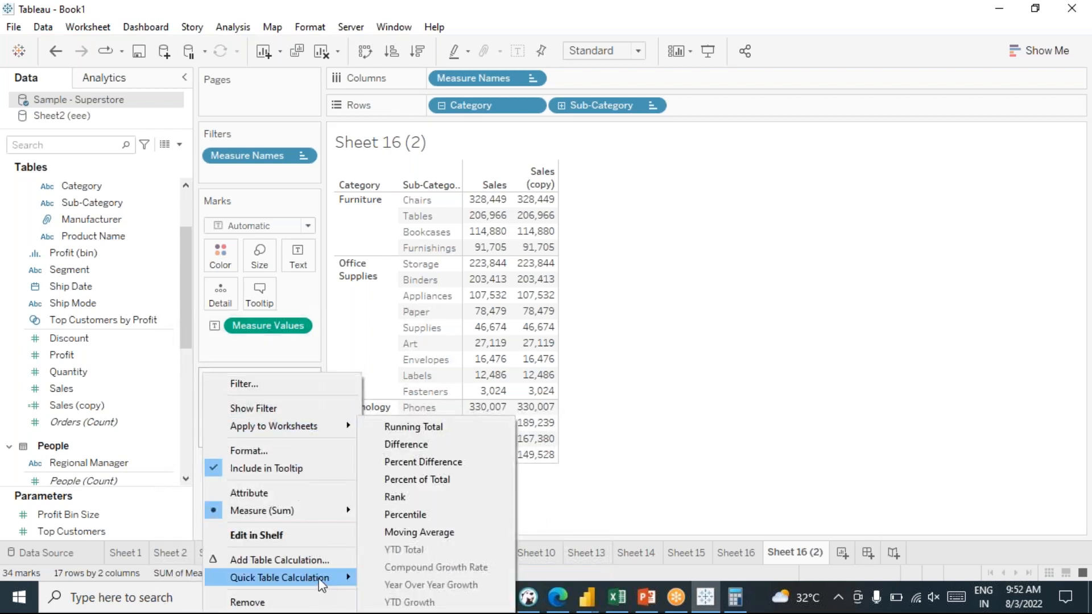
click(660, 497)
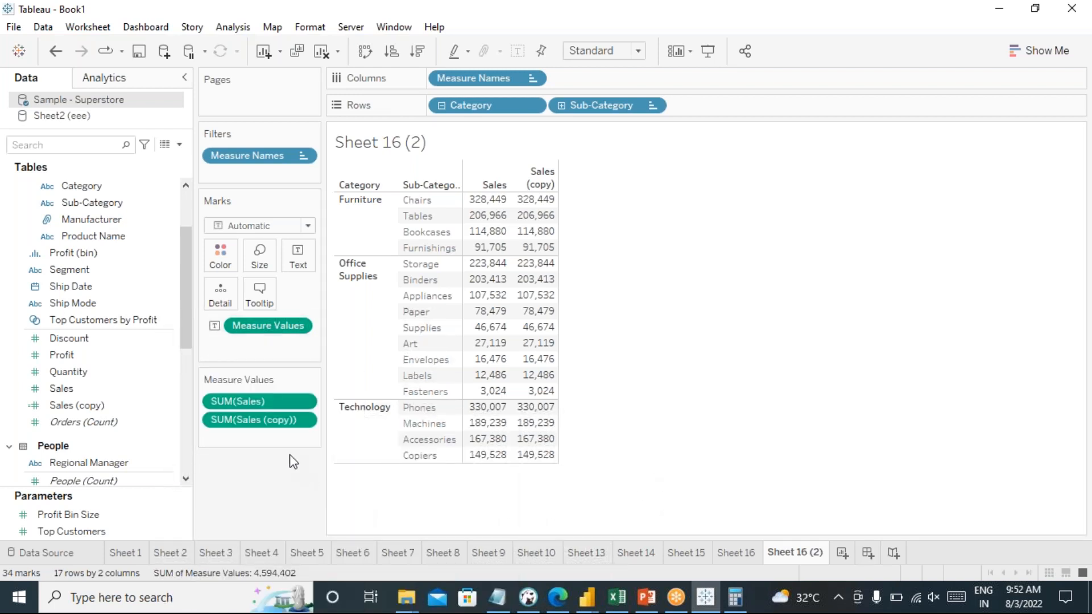
- Add an ad-hoc index() calculation to the measure values on the duplicated sheet
right_click(248, 434)
double_click(227, 440)
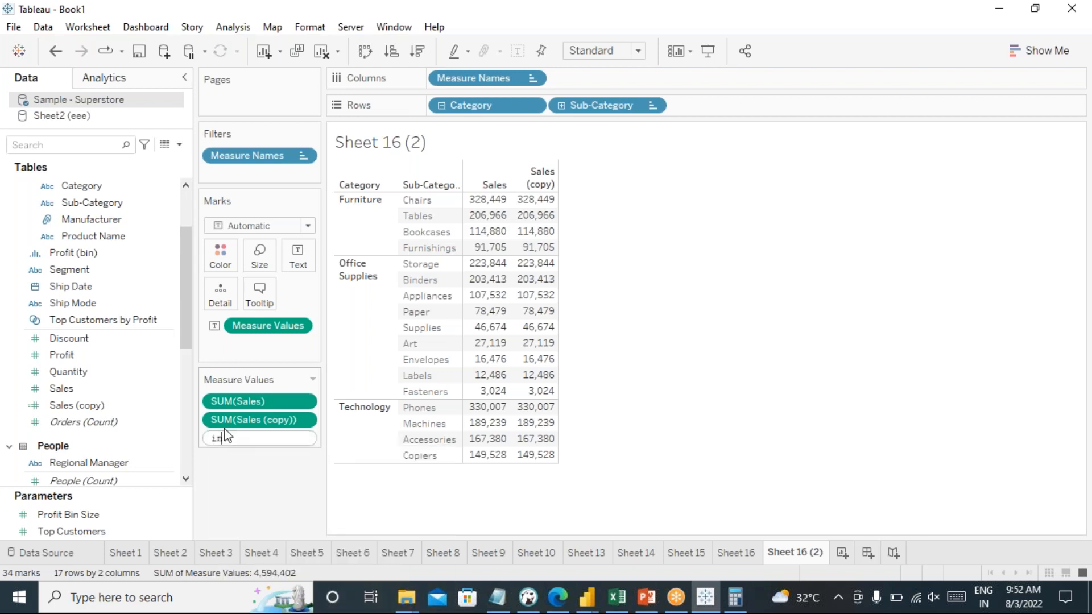
text(index)
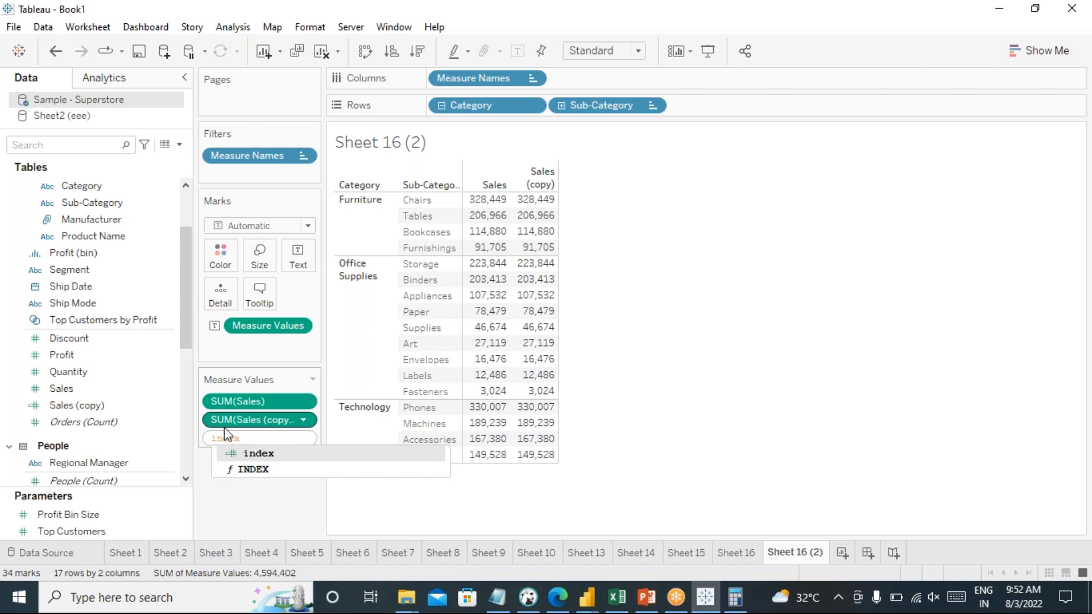
text(())
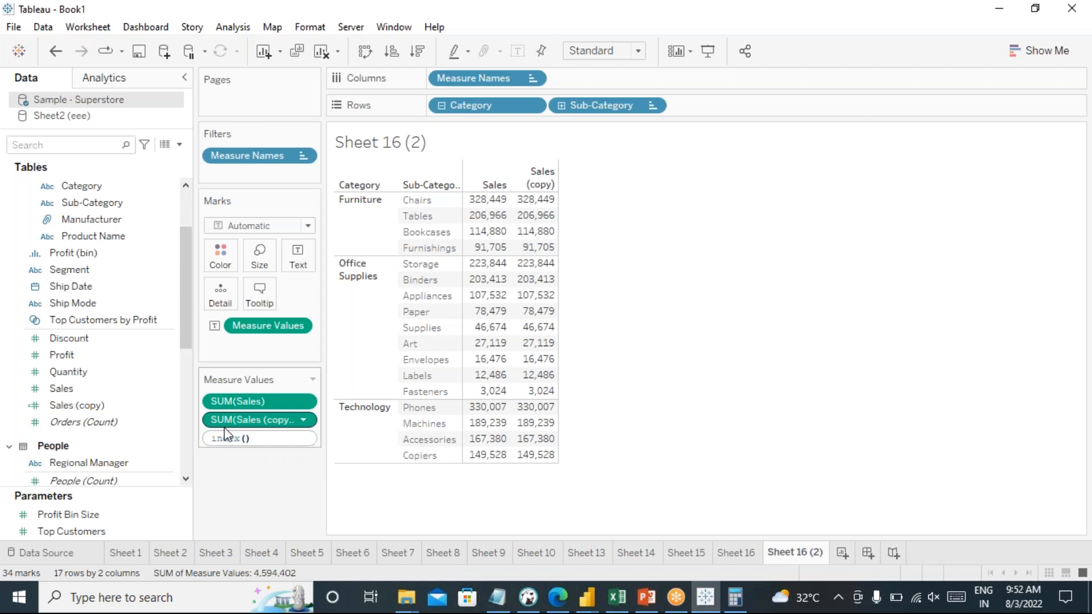
key(Return)
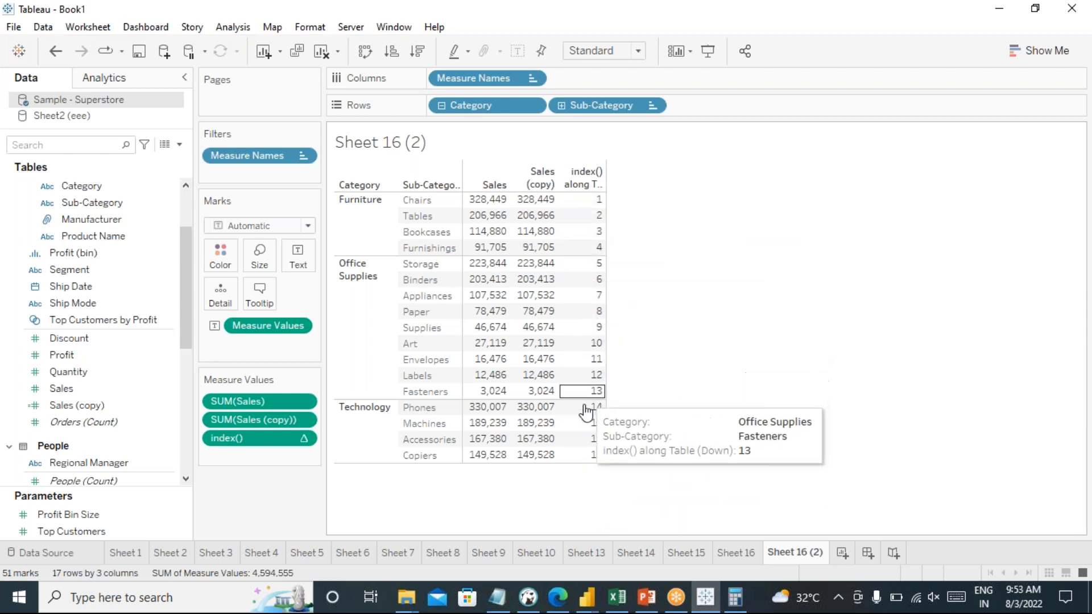
- Edit the index() table calculation to compute using specific dimensions with only Sub-Category included
click(303, 438)
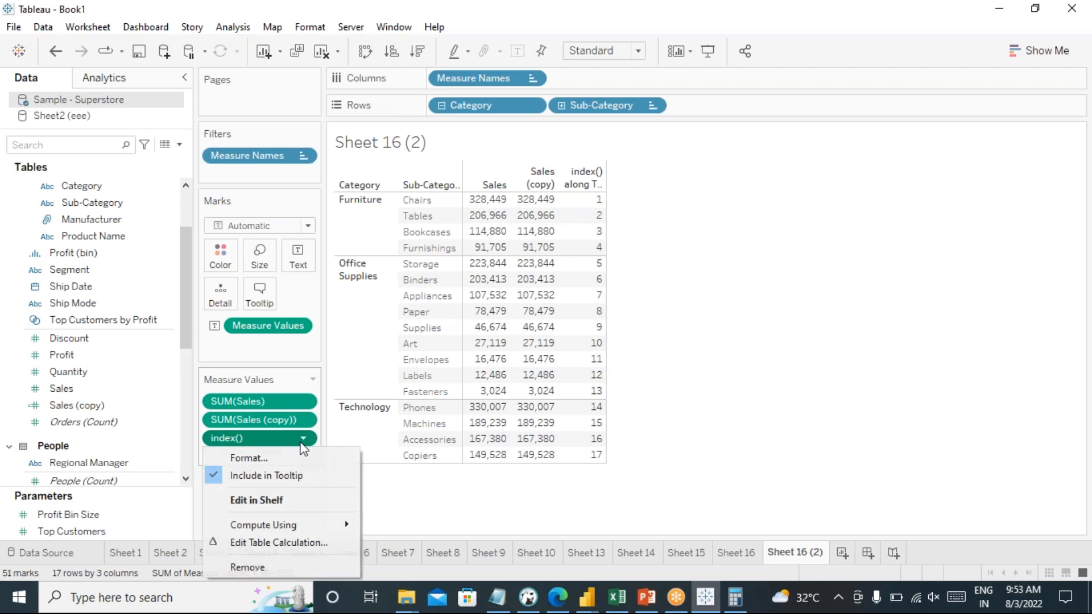
click(293, 541)
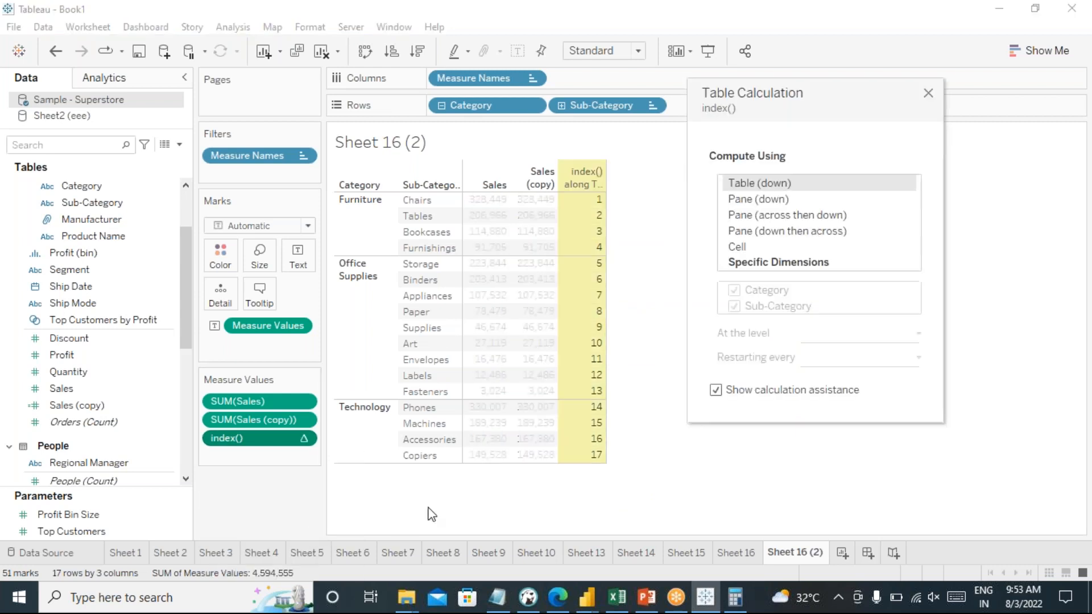
click(769, 263)
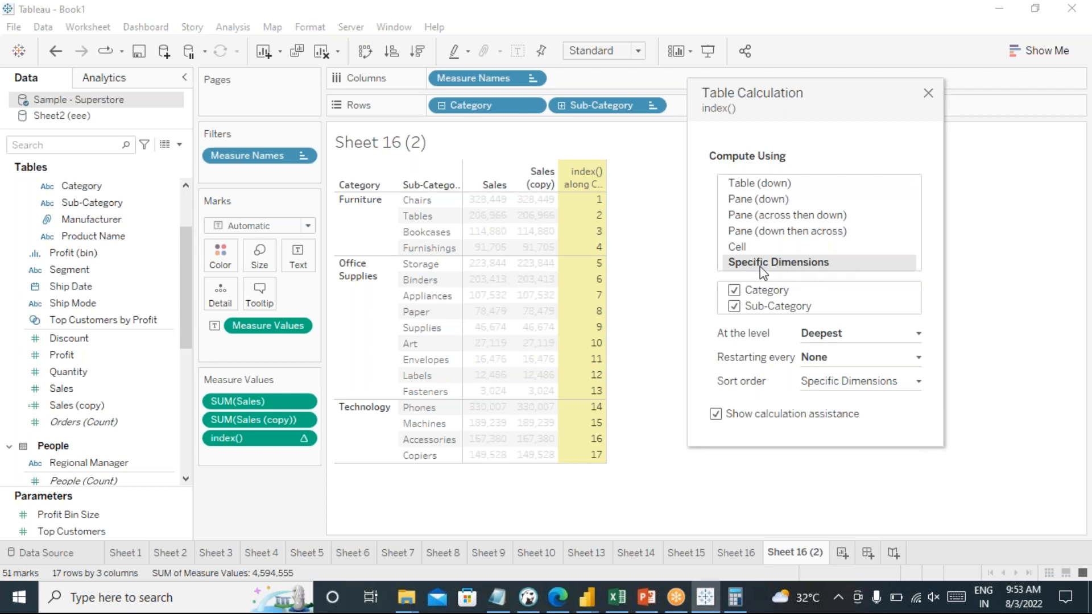
click(734, 290)
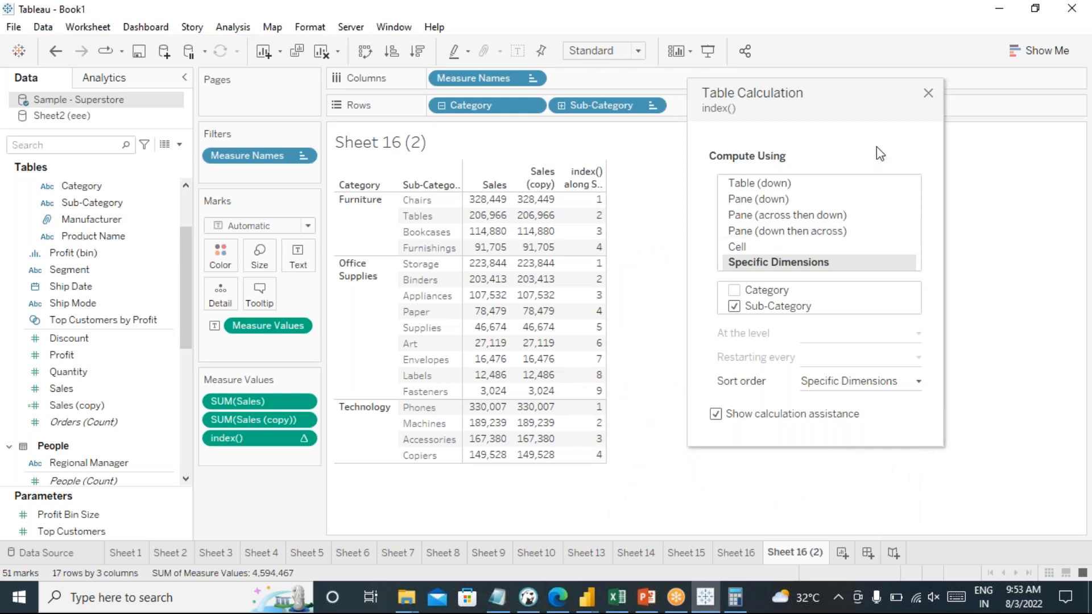
click(928, 94)
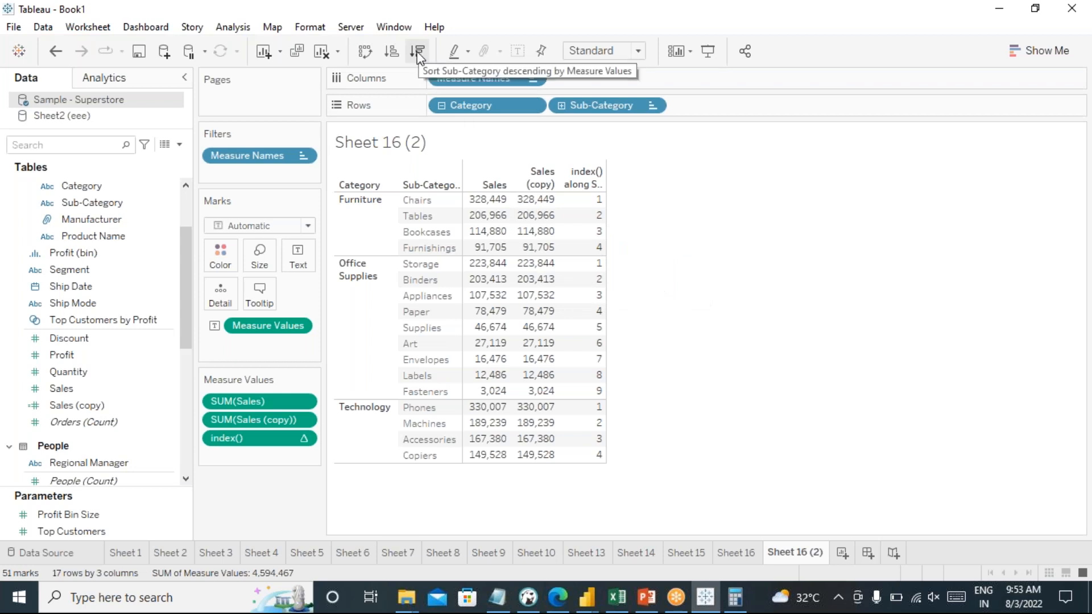
- Sort the sub-categories ascending by the measure values, and return them to descending order
click(393, 53)
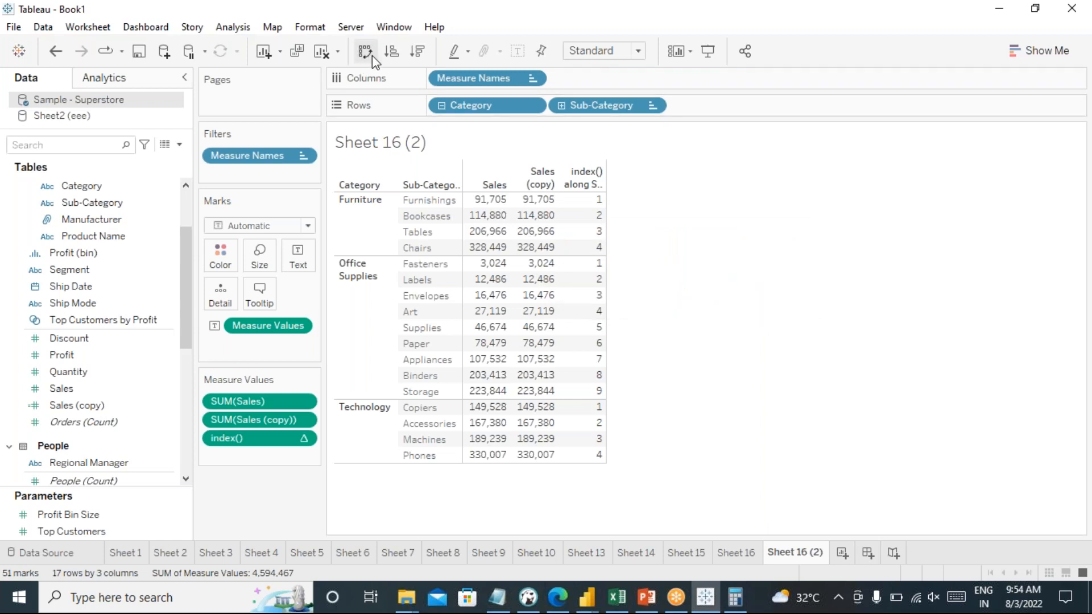
click(419, 51)
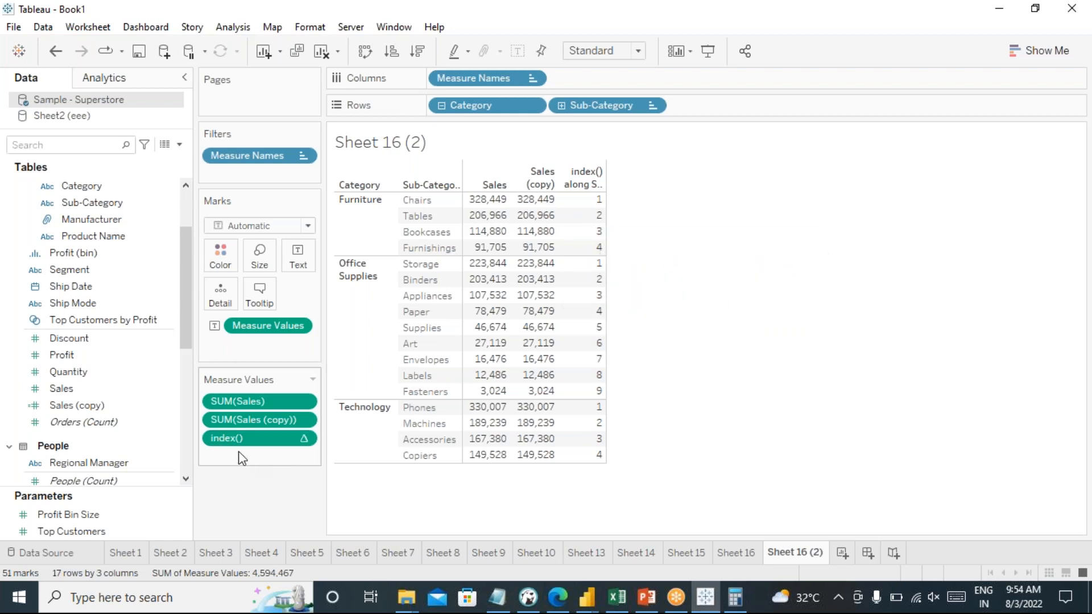
- Try to use the ad-hoc index() calculation as a filter, and undo its removal from the measure values
drag(239, 439, 250, 171)
drag(251, 447, 267, 179)
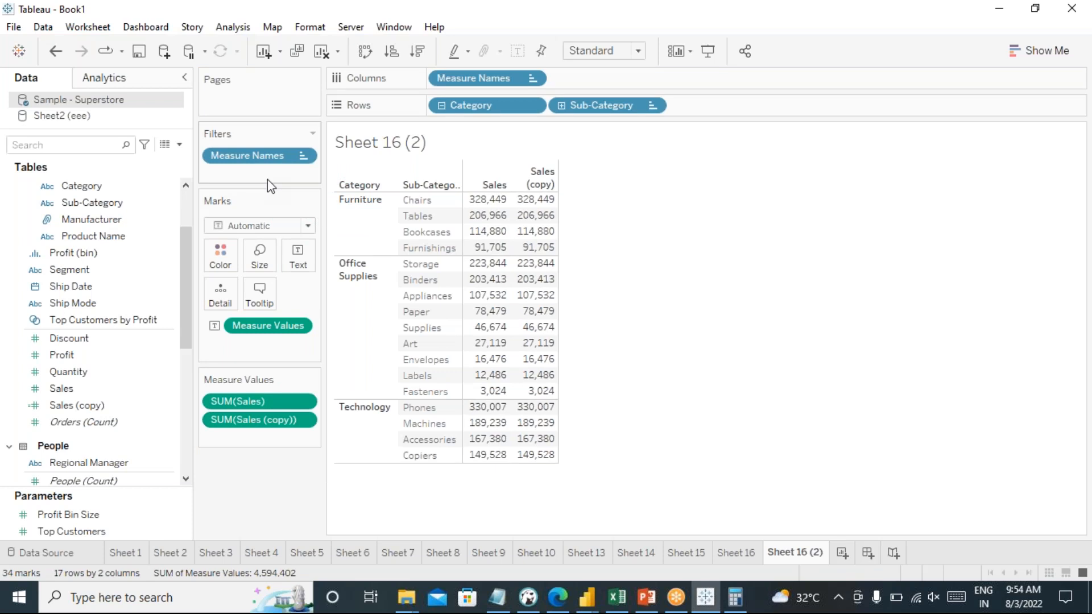
key(ctrl+z)
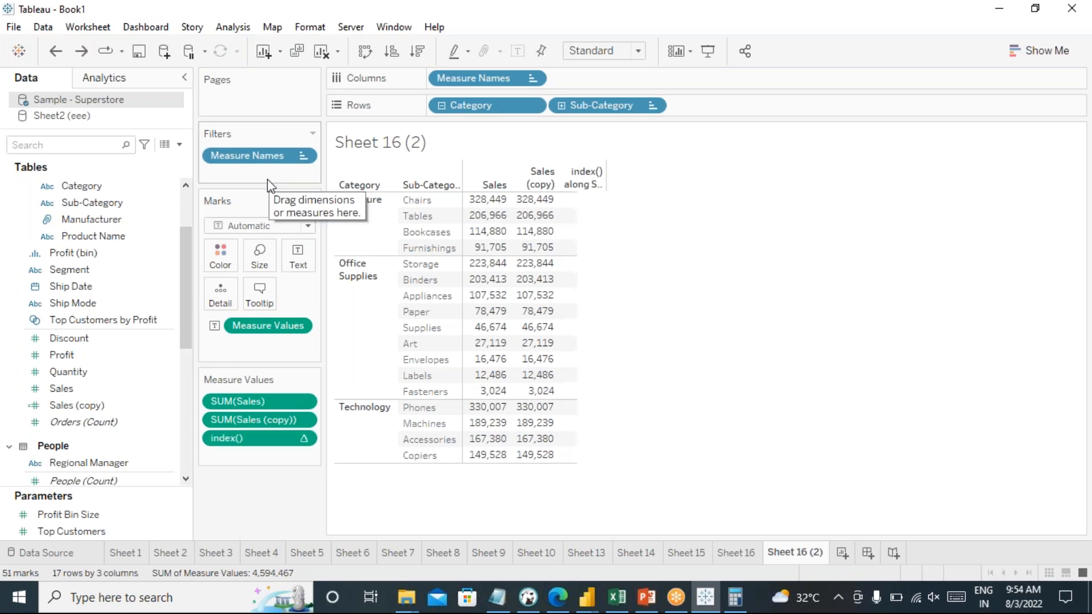
drag(264, 445, 265, 172)
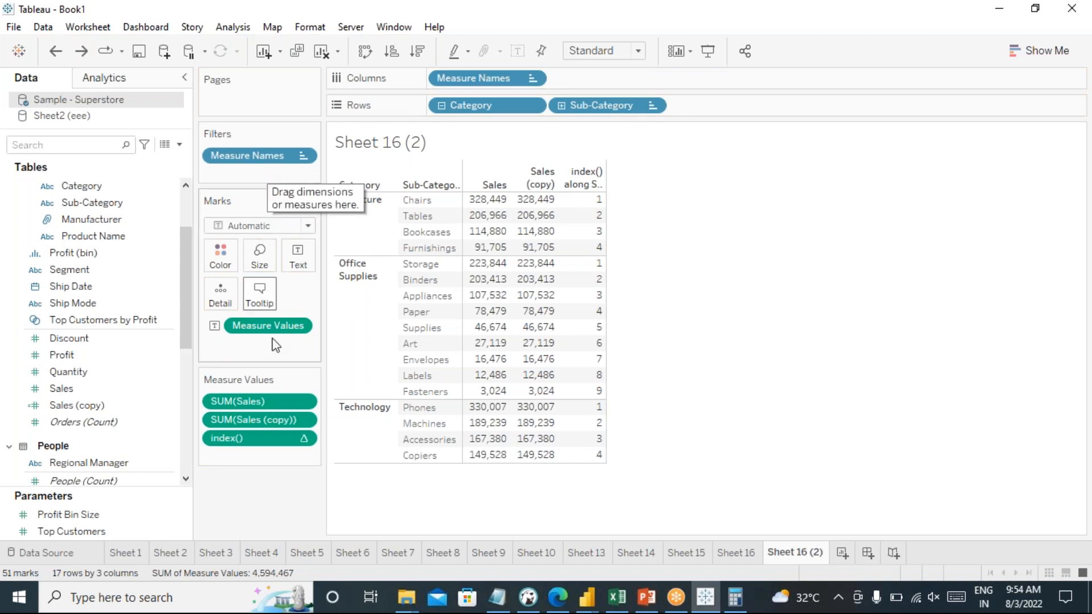
drag(249, 450, 246, 176)
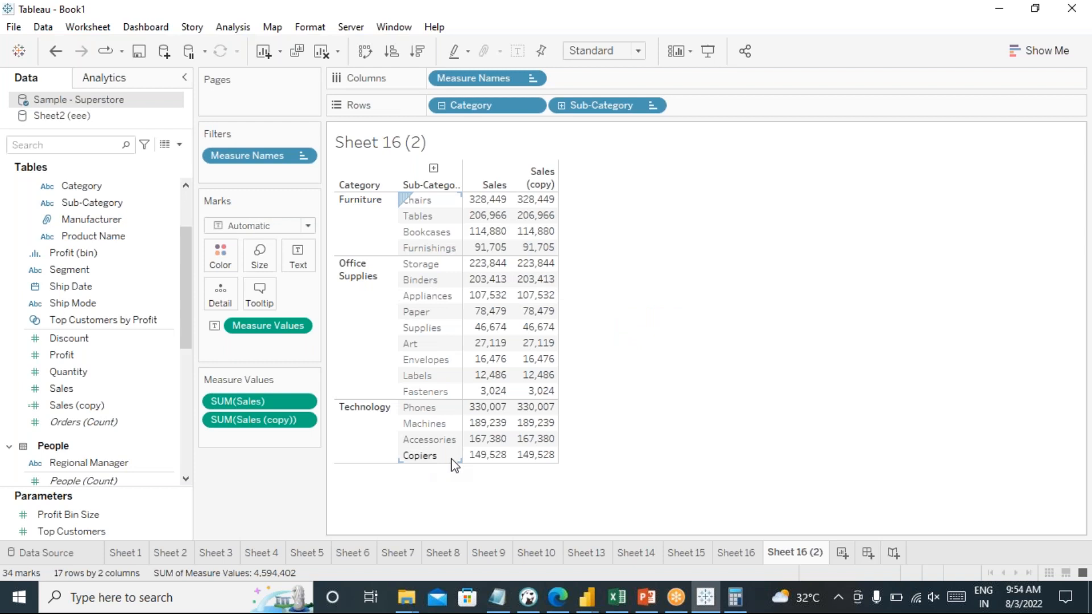
key(ctrl+z)
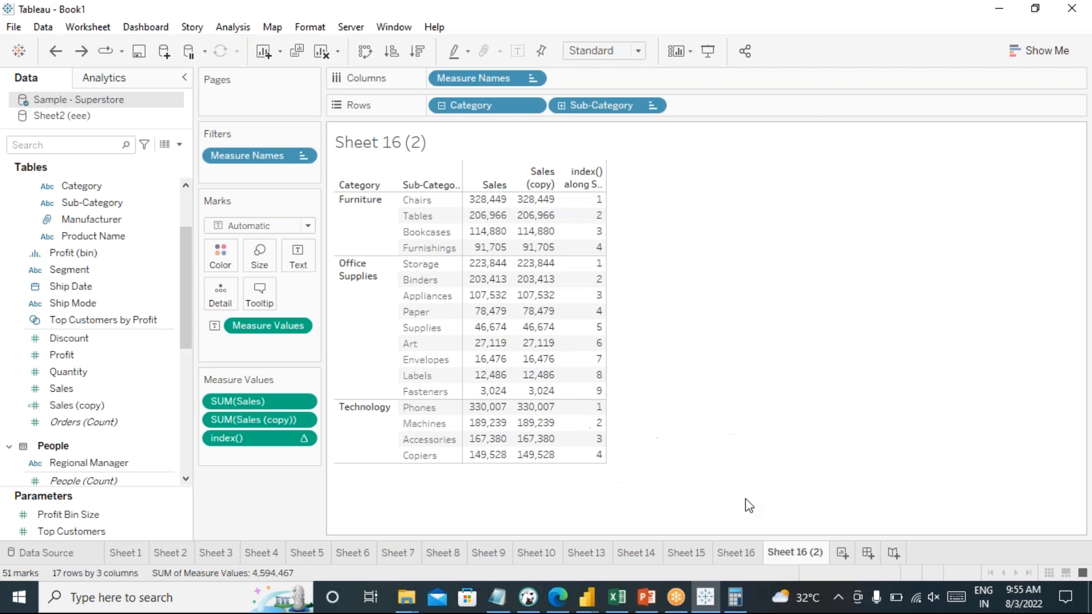
- Create a new worksheet with Sub-Category in the rows and Sales as the text values
click(843, 554)
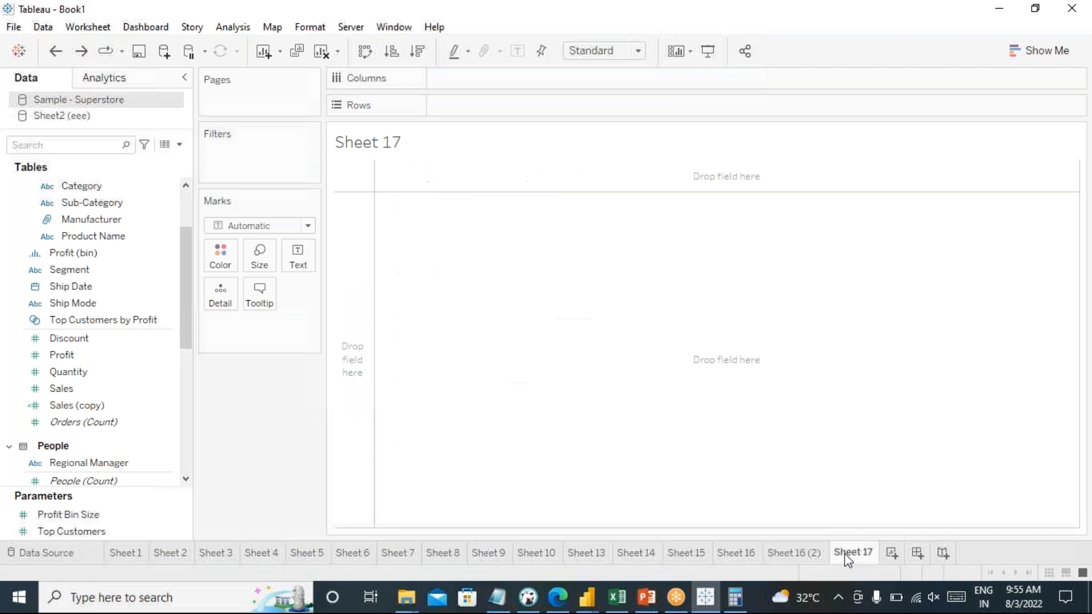
double_click(87, 202)
click(69, 390)
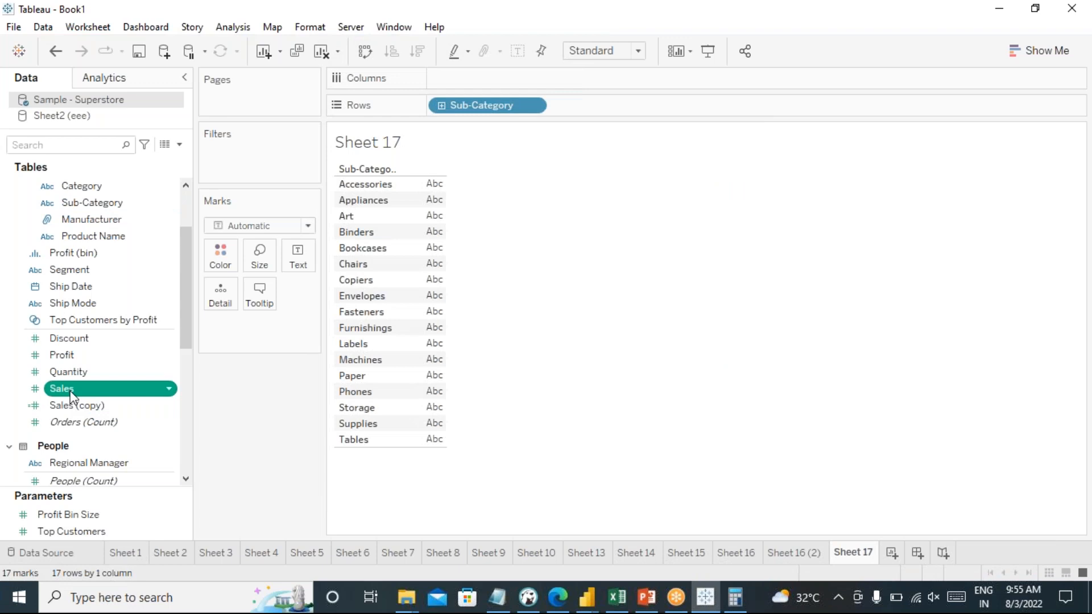
double_click(63, 389)
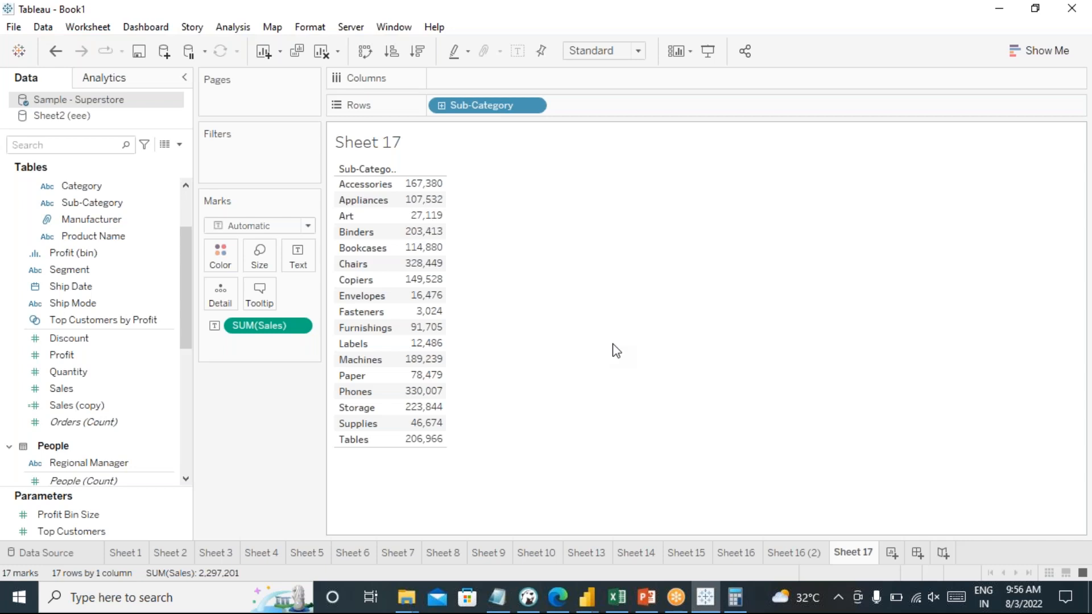
- Start a new calculated field, move its editor clear of the table, and name the field index
mouse_move(430, 251)
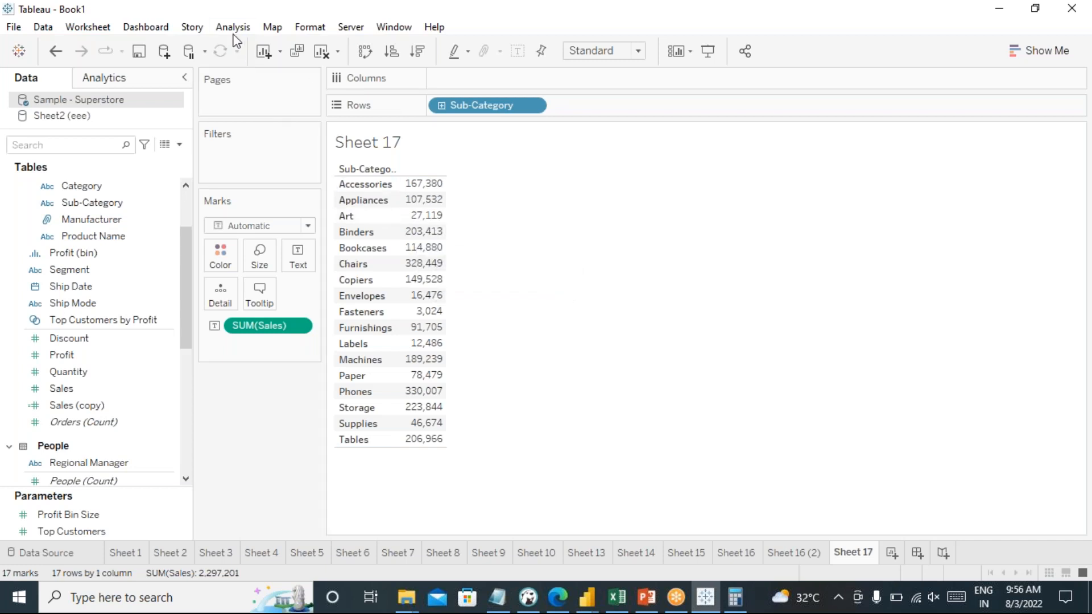
click(233, 27)
click(302, 356)
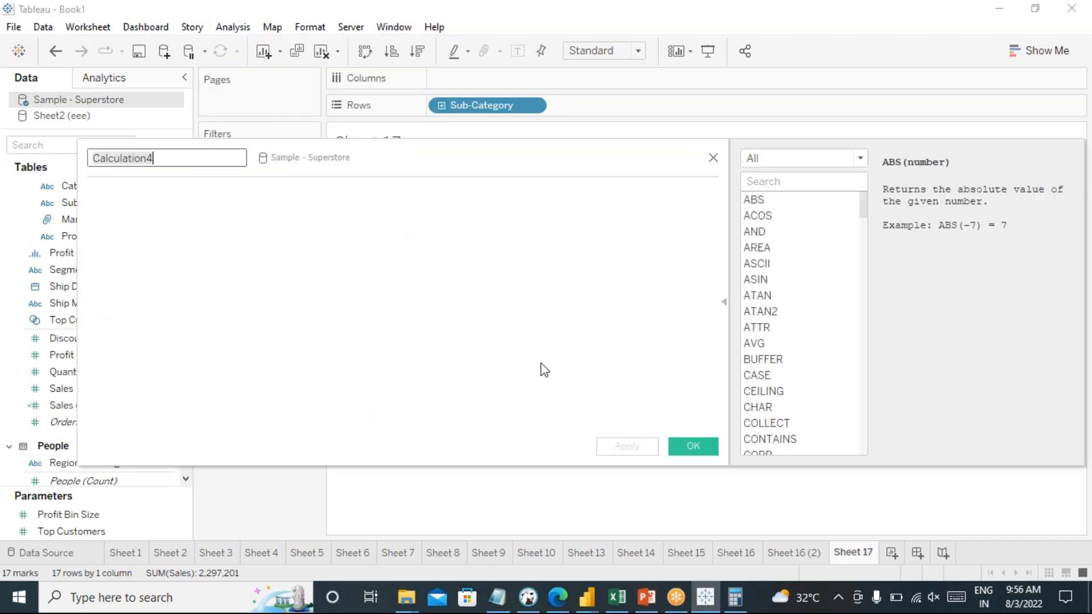
drag(427, 168, 858, 190)
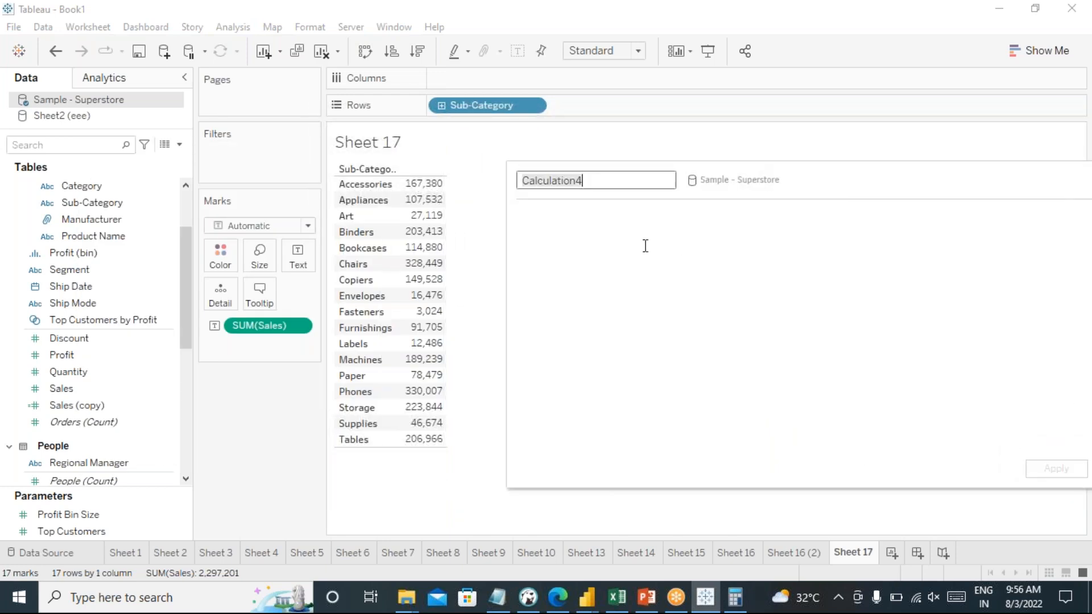
click(597, 186)
key(BackSpace)
key(BackSpace)
key(BackSpace)
key(BackSpace)
key(BackSpace)
key(BackSpace)
key(BackSpace)
key(BackSpace)
key(BackSpace)
key(BackSpace)
key(BackSpace)
key(BackSpace)
text(id)
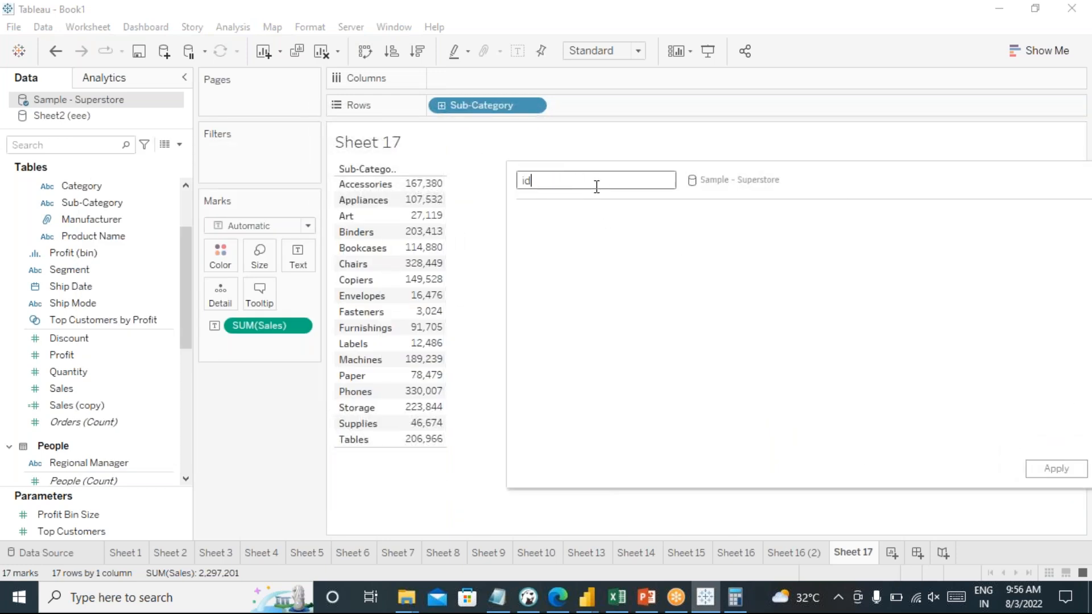
key(BackSpace)
key(BackSpace)
text(ined)
key(BackSpace)
key(BackSpace)
text(dex)
- Enter INDEX() as the calculated field's formula, rename the field index1, and save it
click(606, 243)
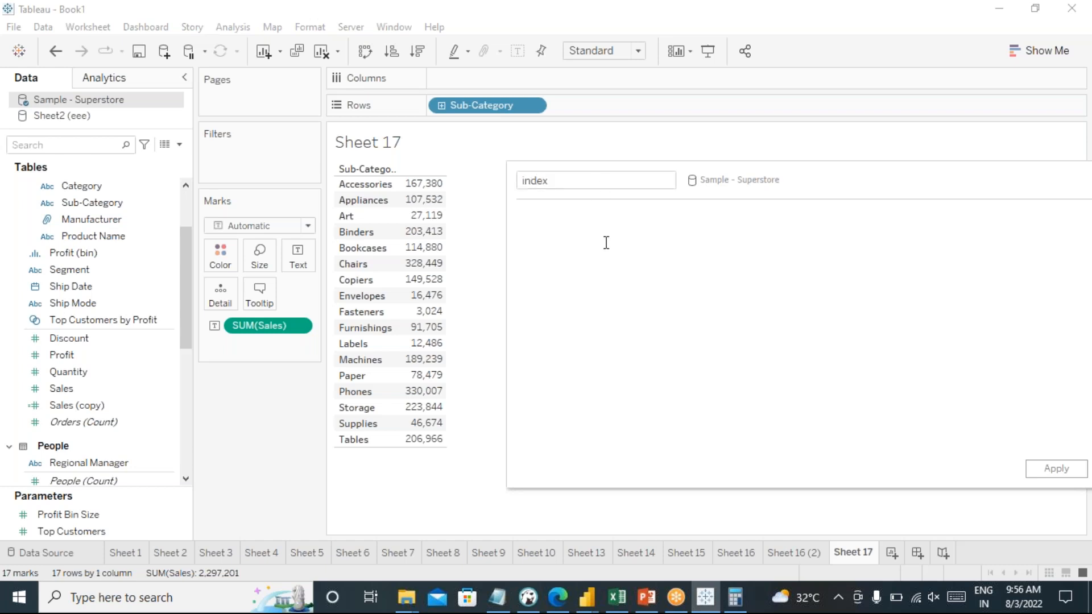
text(index)
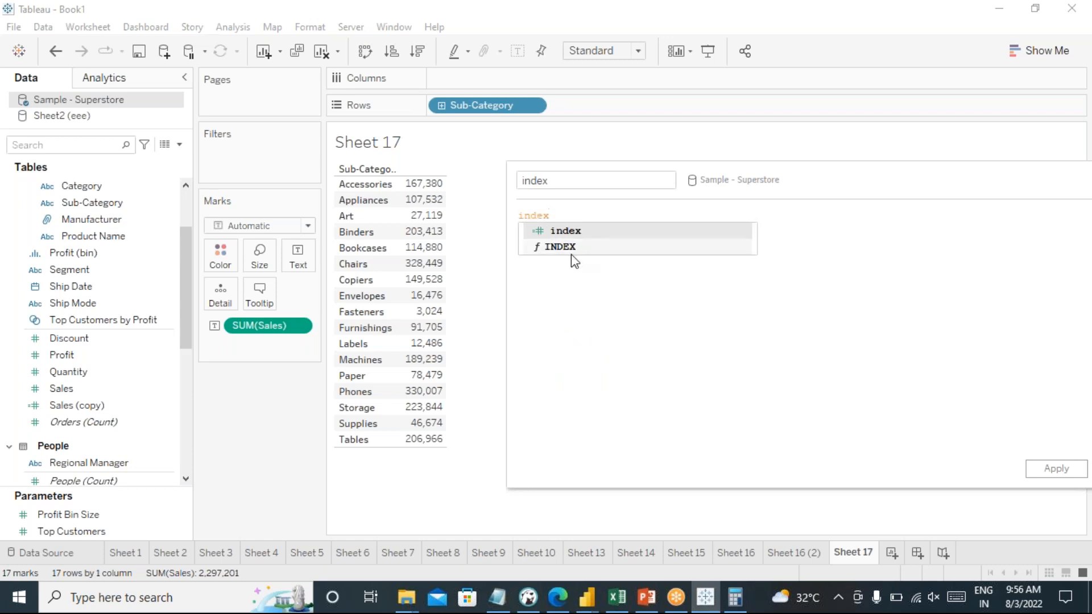
click(571, 253)
drag(830, 165, 666, 161)
click(412, 175)
text(1)
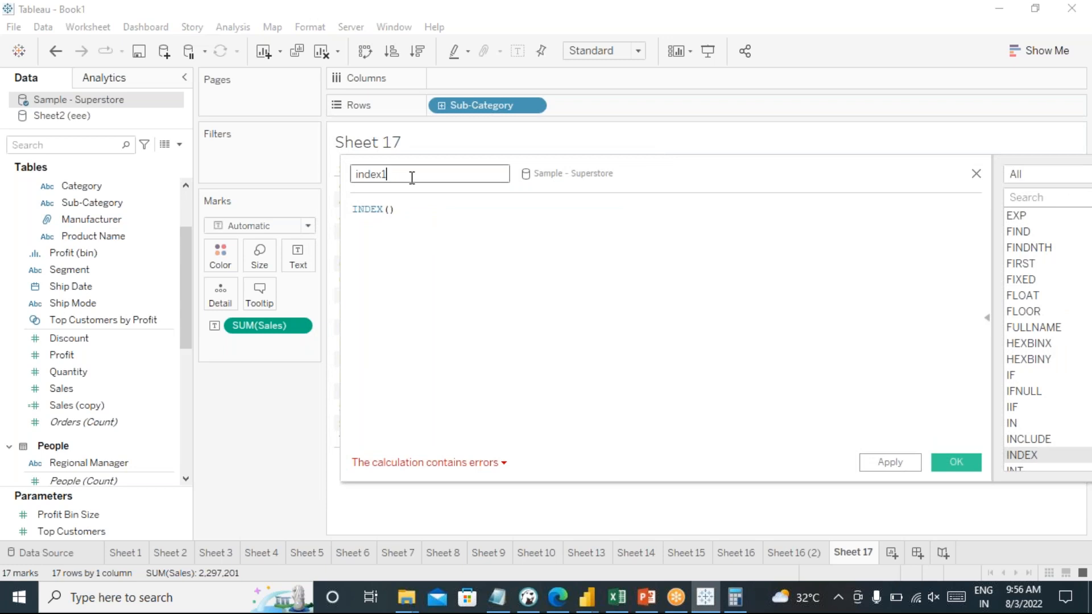
click(910, 463)
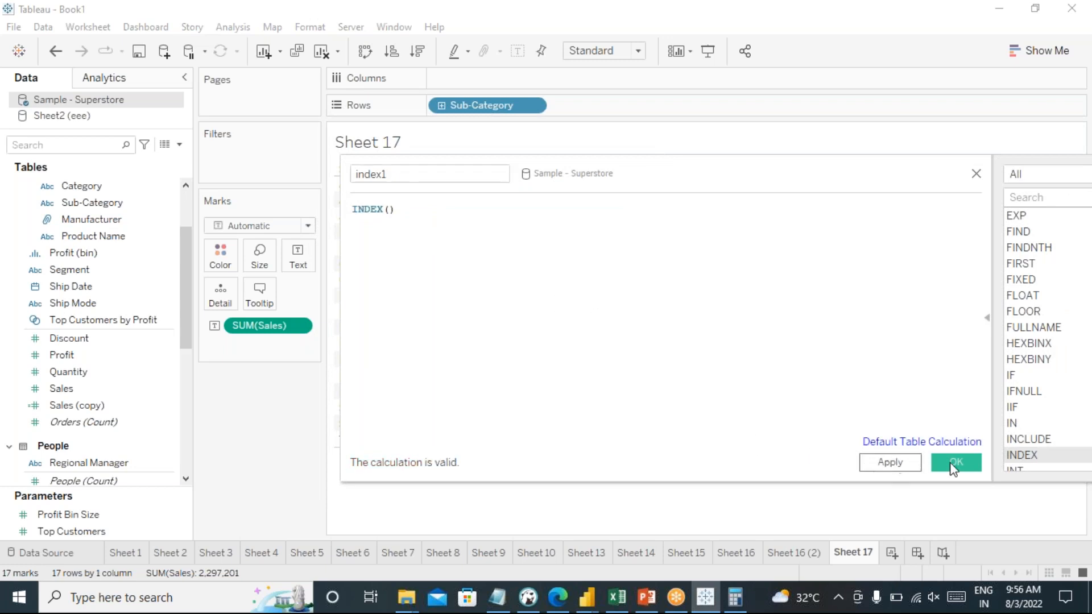
click(958, 462)
- Add index1 to the view and display it as a text table column beside Sales
drag(48, 465, 299, 264)
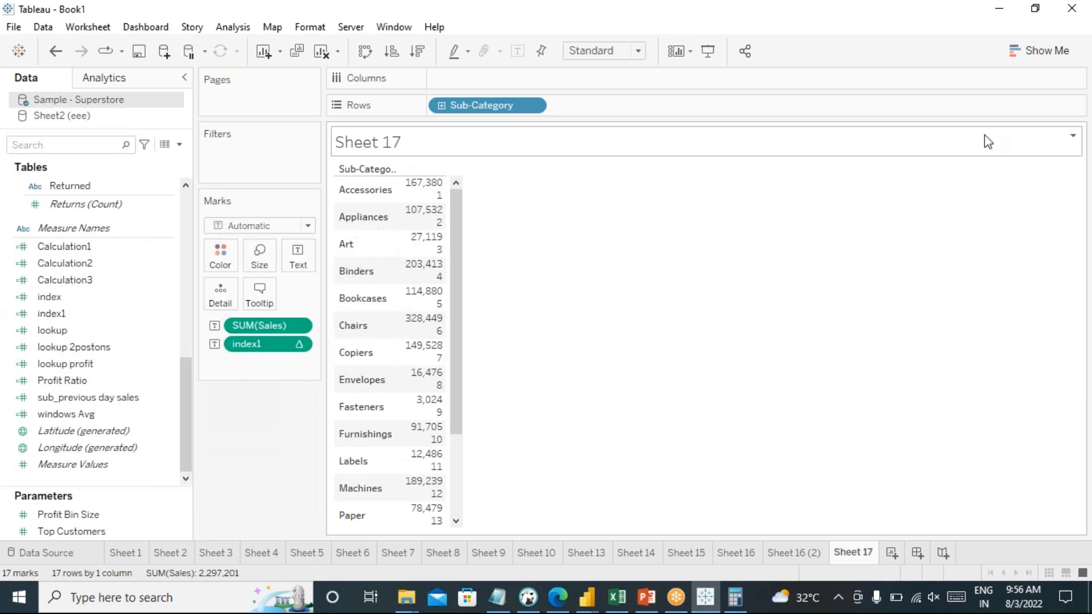
click(1044, 54)
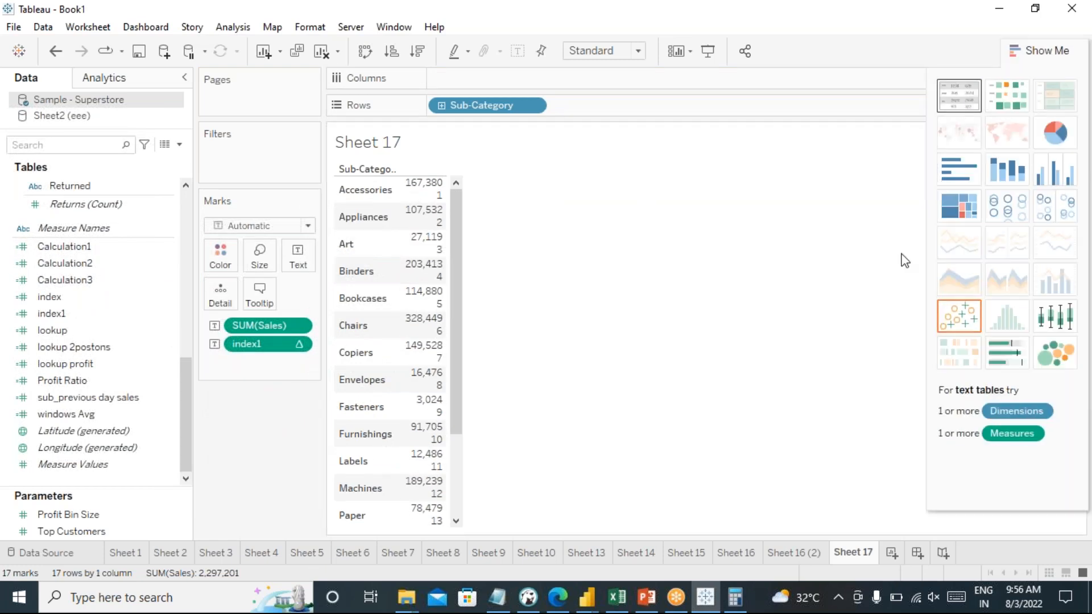
click(965, 93)
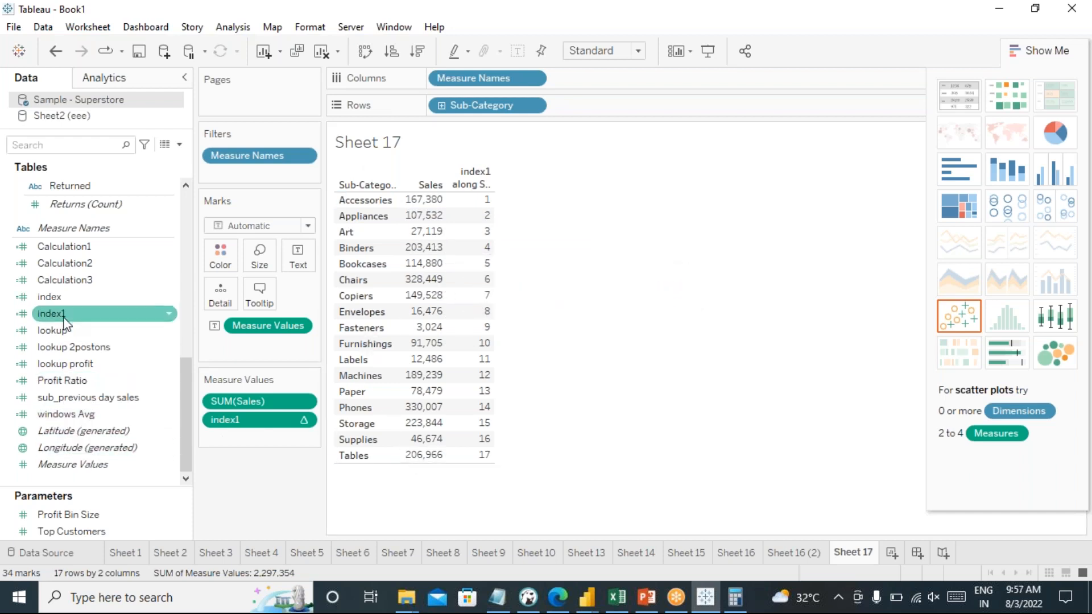
- Filter the view by index1 to the range of values 1 to 4
drag(57, 313, 233, 177)
drag(631, 295, 593, 295)
text(4)
click(719, 412)
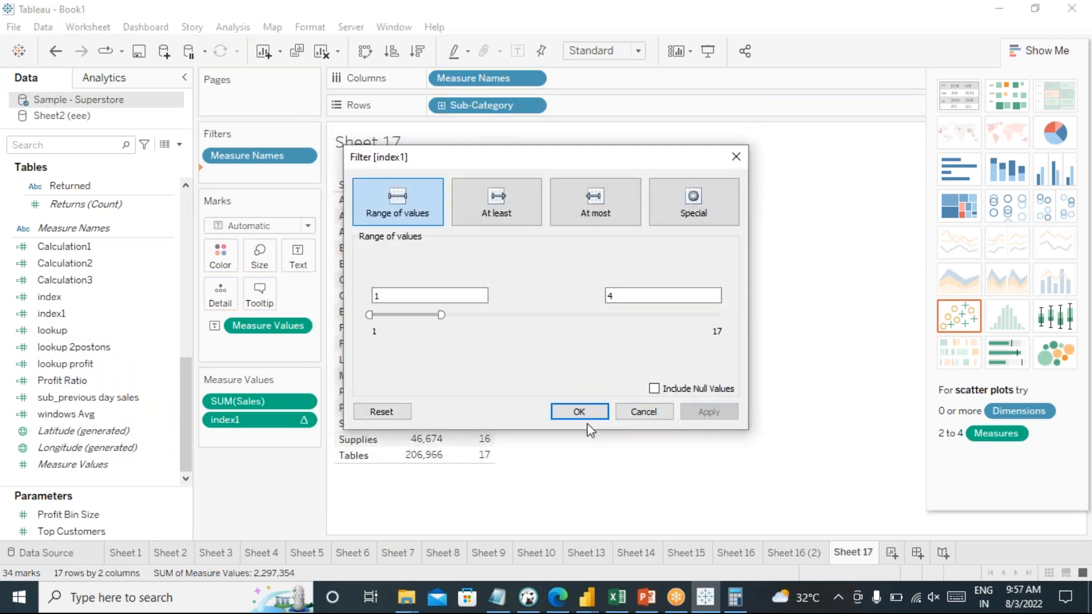
click(576, 411)
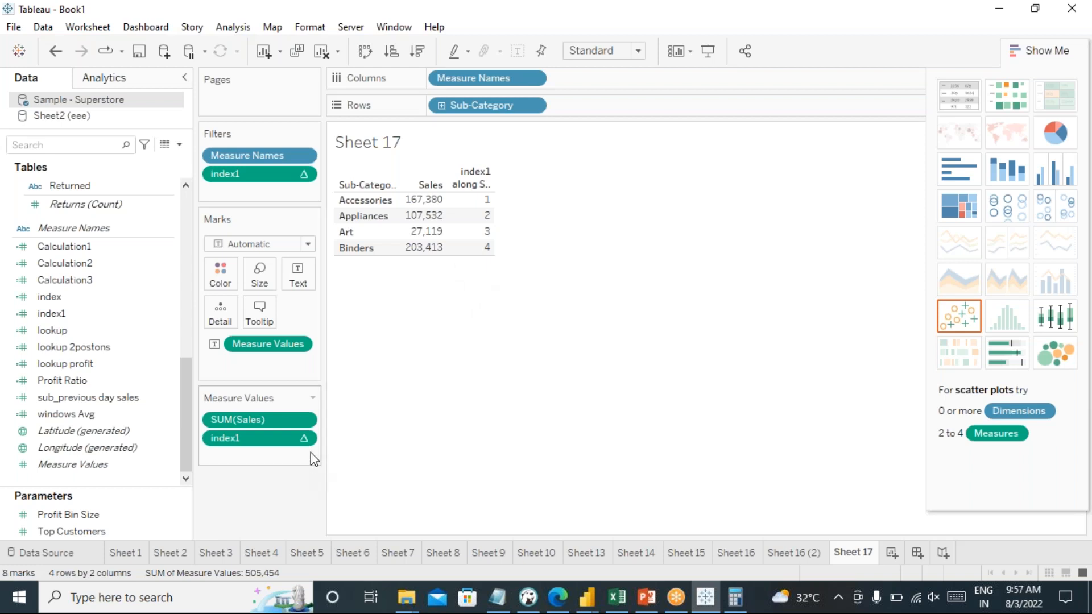
- Remove the index1 column from the table's measure values, keeping only Sales beside the sub-categories
click(305, 438)
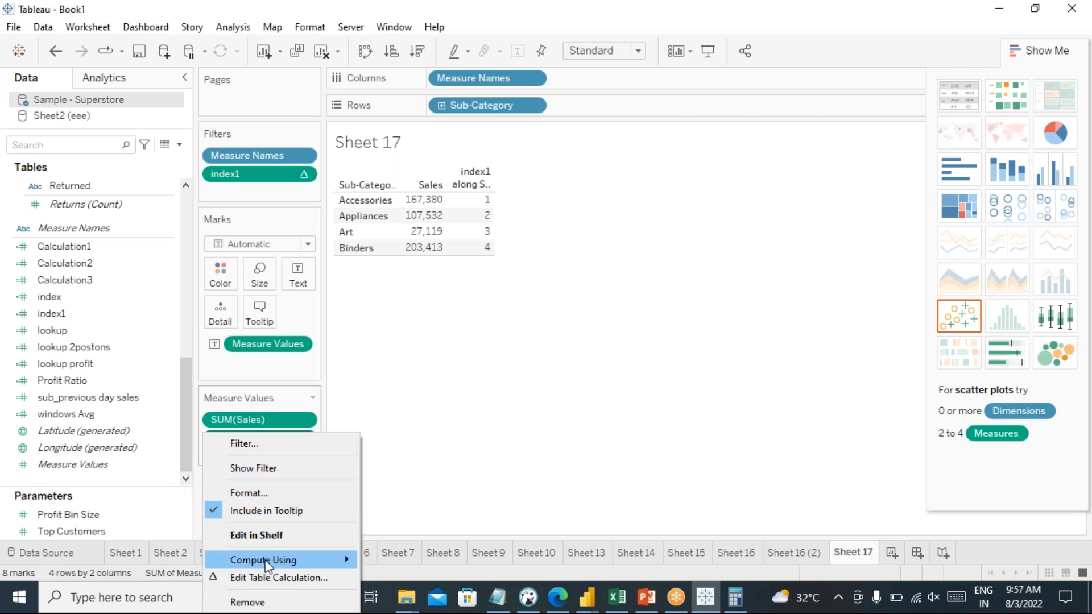
click(490, 373)
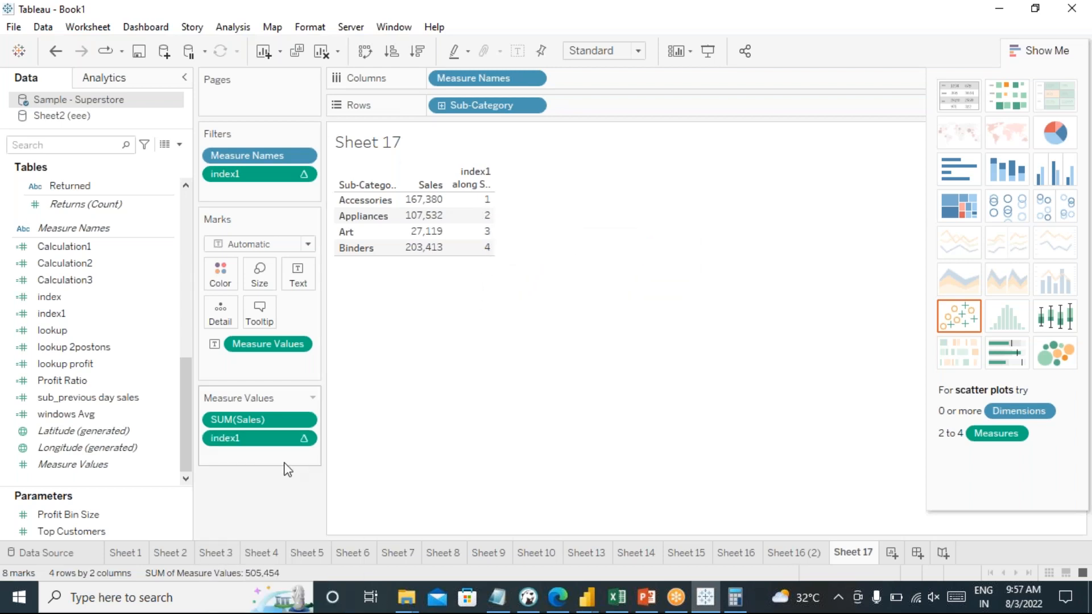
drag(244, 438, 575, 444)
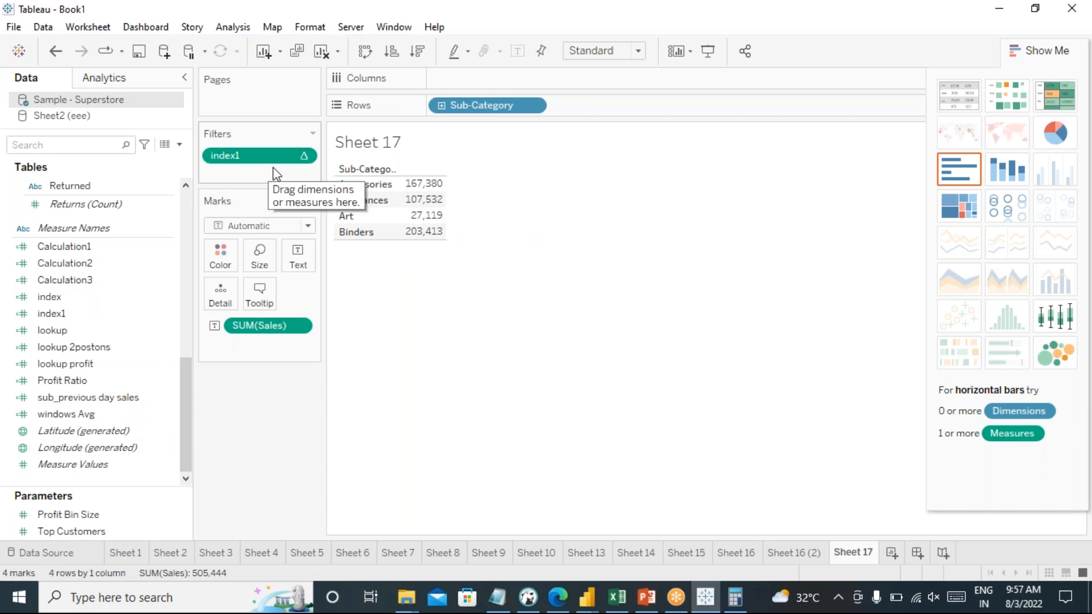
- Start a new calculated field and name it first
click(237, 29)
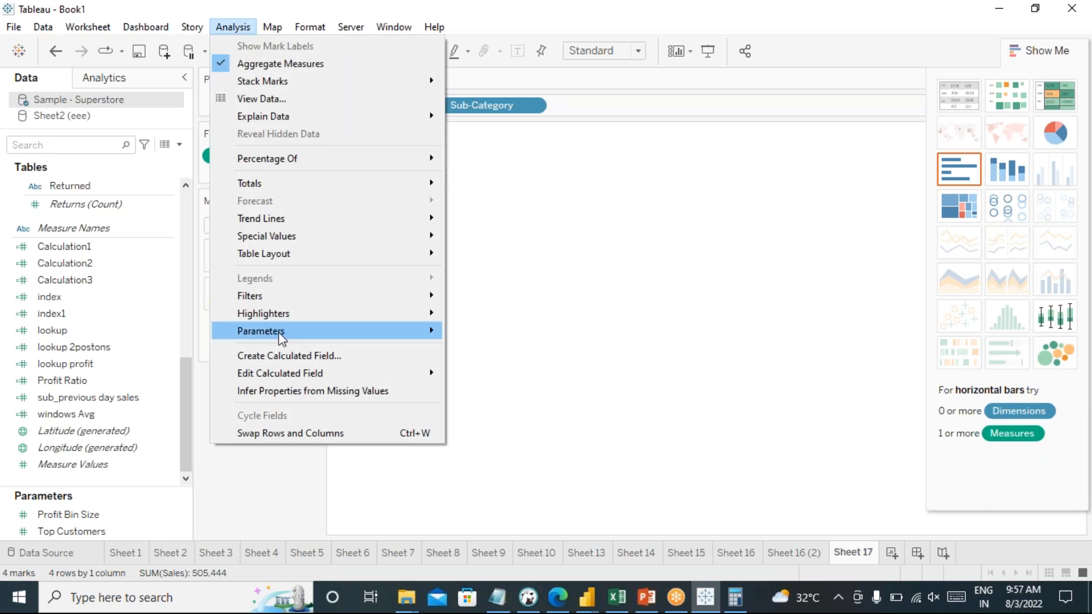
click(284, 356)
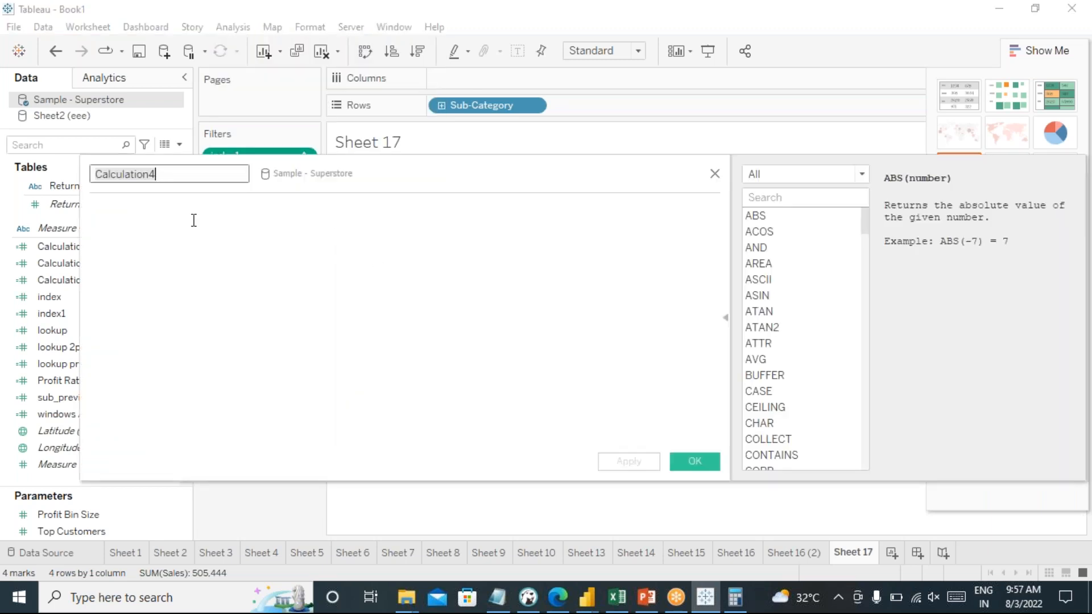
click(175, 180)
key(BackSpace)
key(BackSpace)
key(BackSpace)
key(BackSpace)
key(BackSpace)
key(BackSpace)
key(BackSpace)
key(BackSpace)
key(BackSpace)
key(BackSpace)
key(BackSpace)
key(BackSpace)
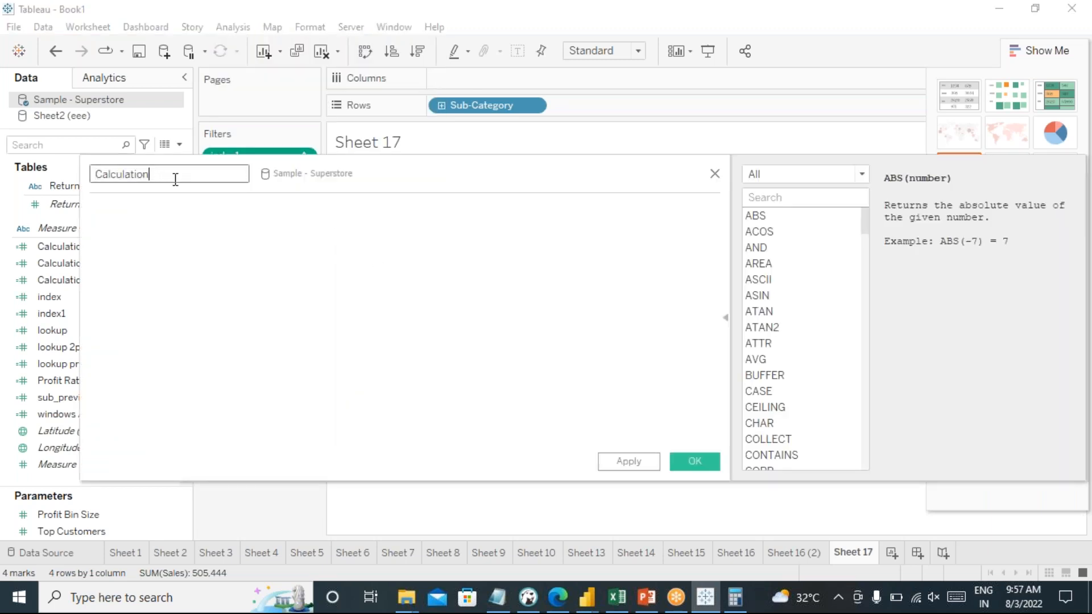
text(first)
- Enter FIRST() as the calculated field's formula and save the field
click(200, 226)
text(fir)
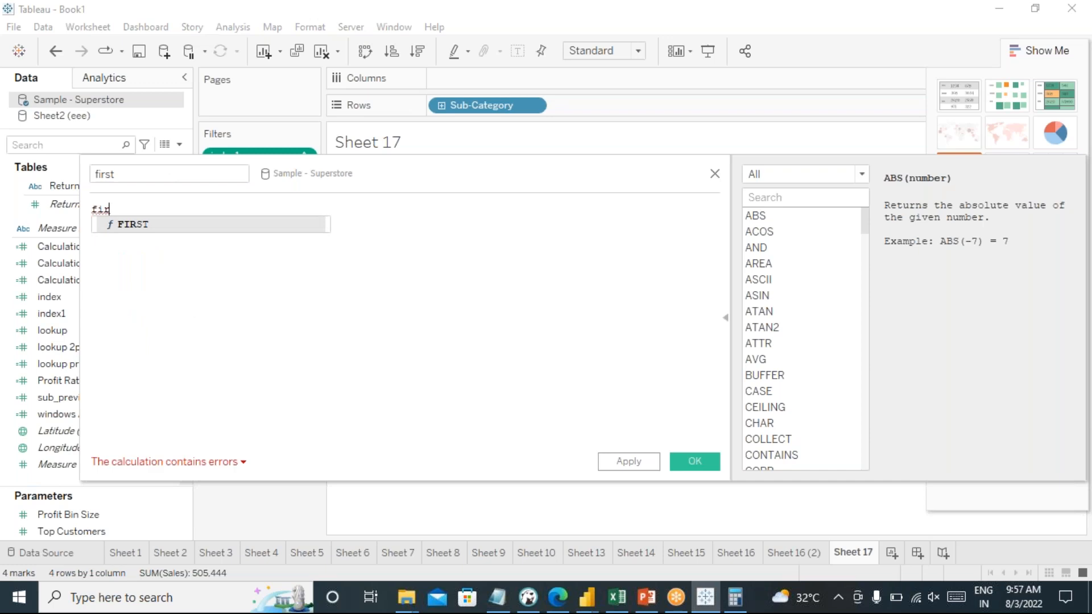
key(Return)
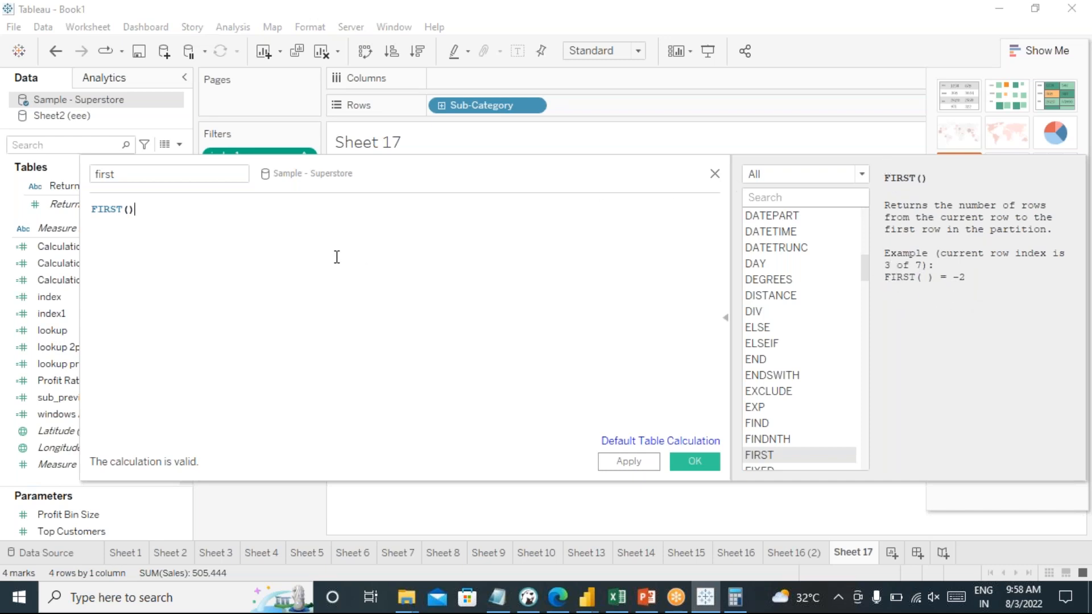
click(648, 463)
click(688, 462)
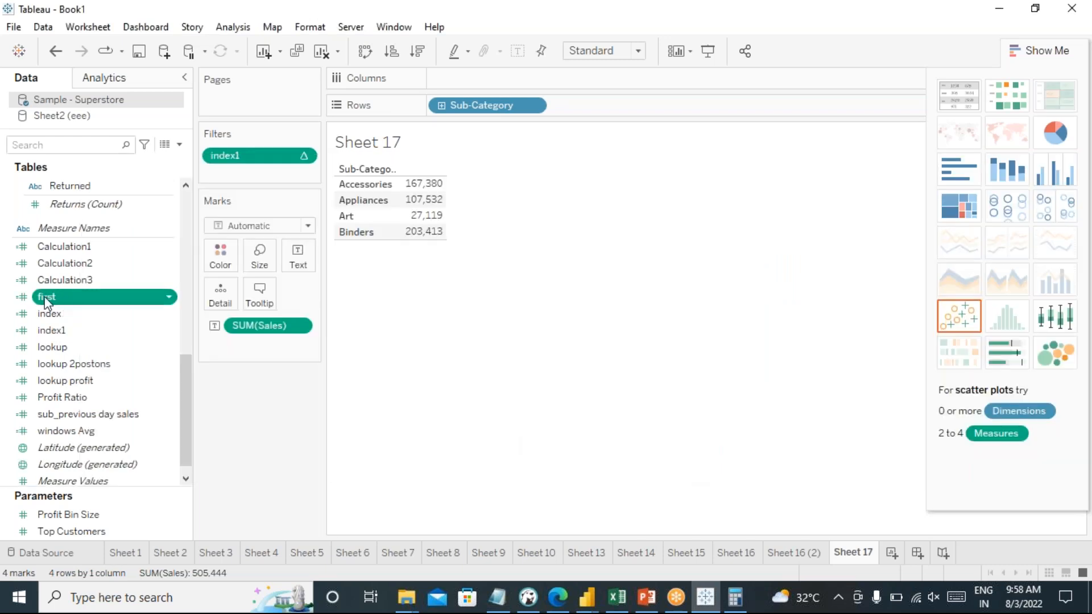
- Remove the index1 filter, add the first field to the view, and display it as a text table column beside Sales
drag(254, 157, 285, 410)
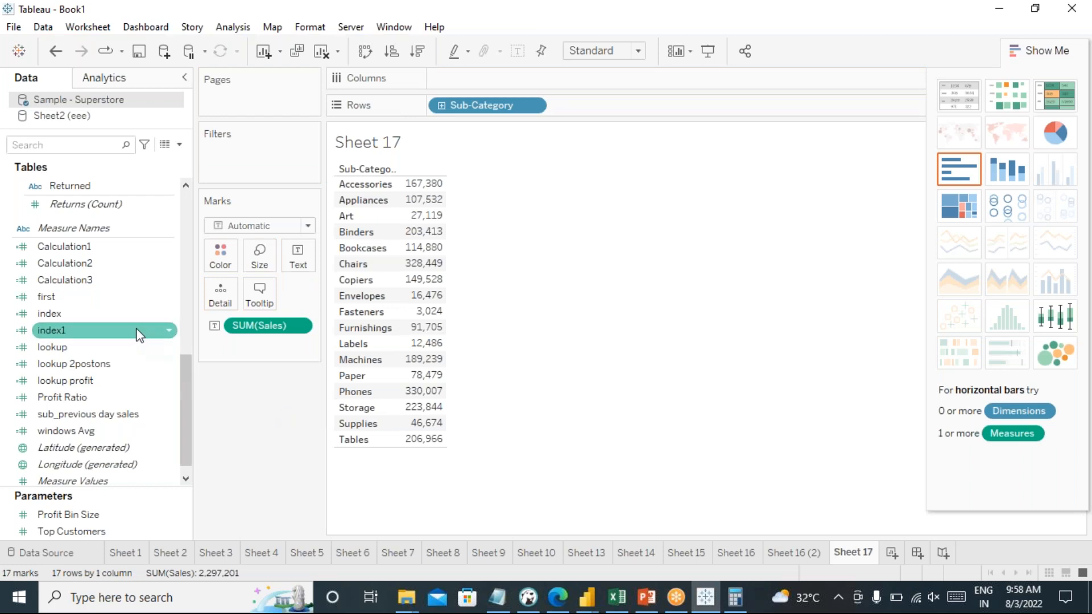
drag(38, 300, 298, 259)
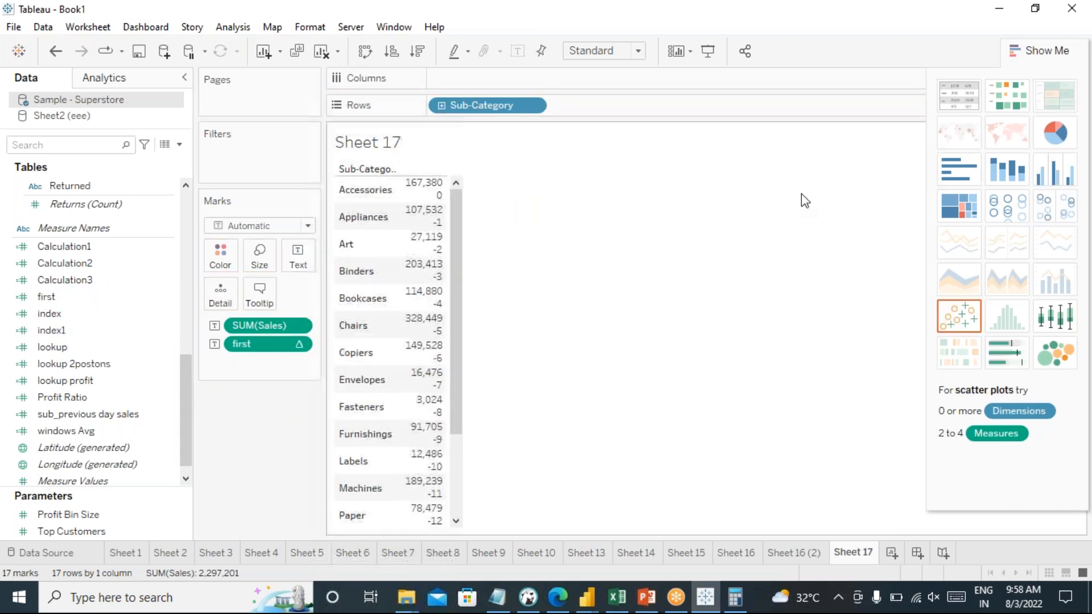
click(954, 101)
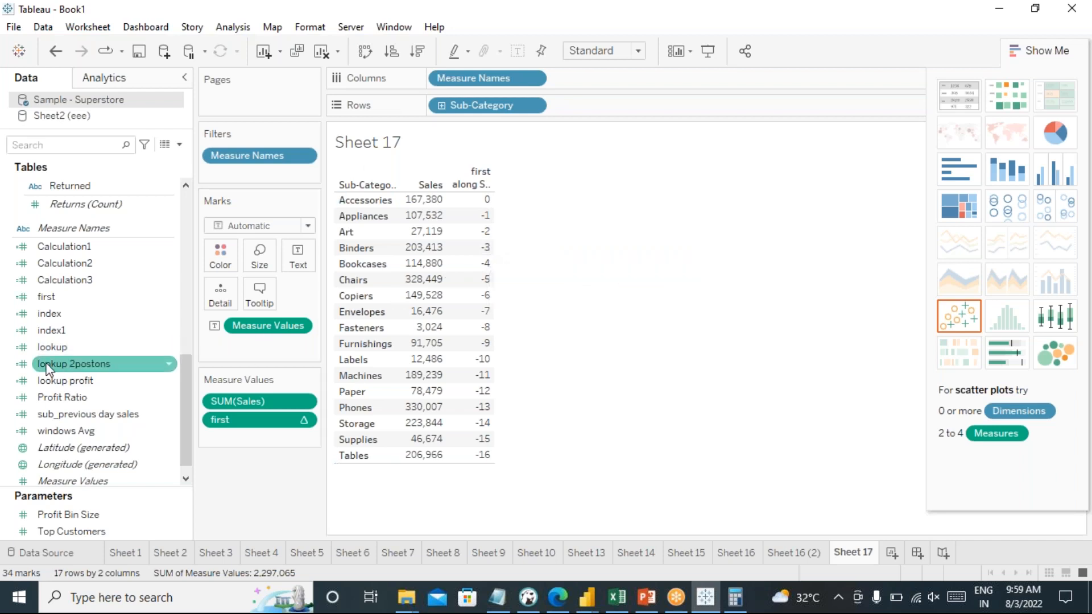
- Filter the view by the first field to the range of values -3 to 0
drag(48, 297, 228, 166)
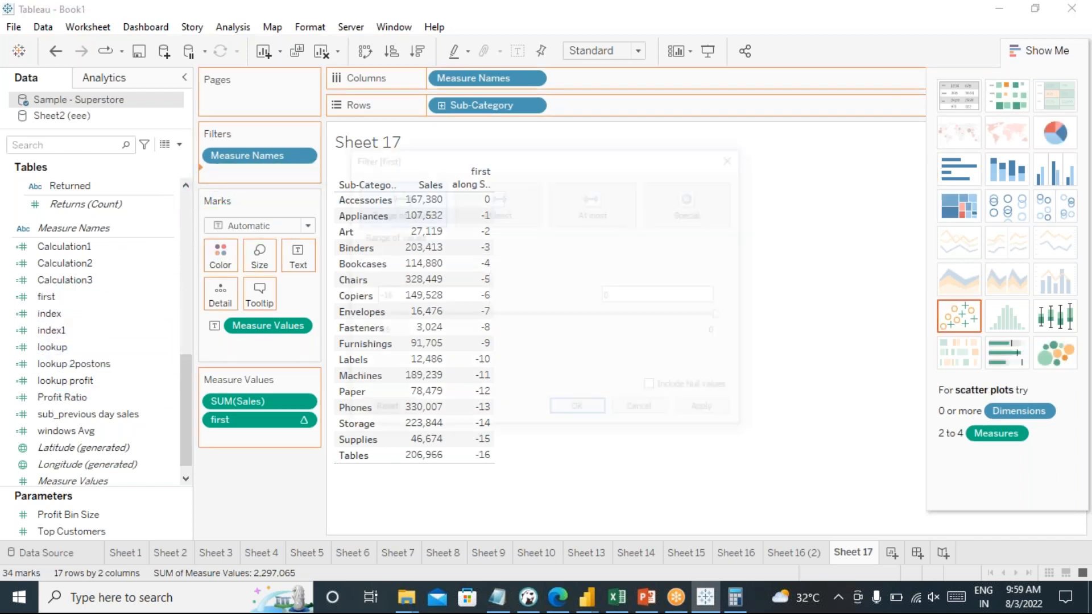
drag(394, 296, 374, 296)
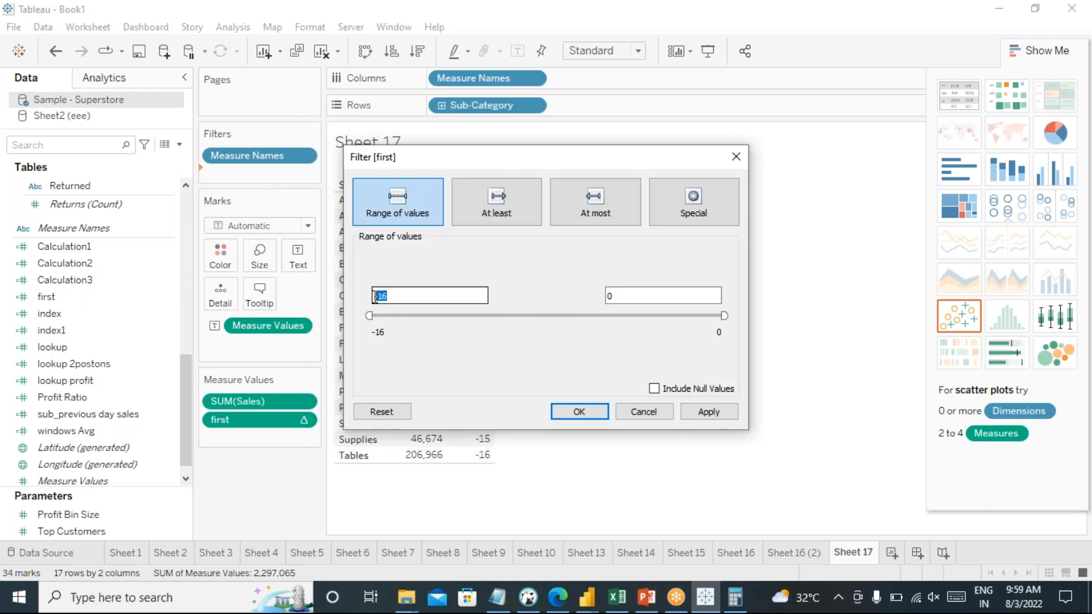
key(BackSpace)
text(3)
click(525, 348)
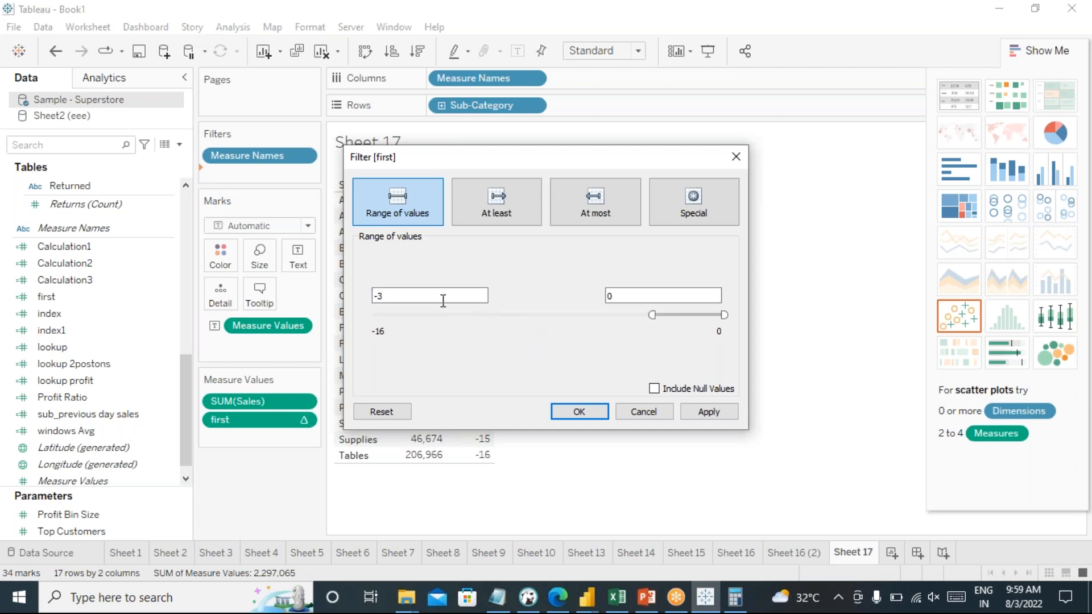
click(707, 413)
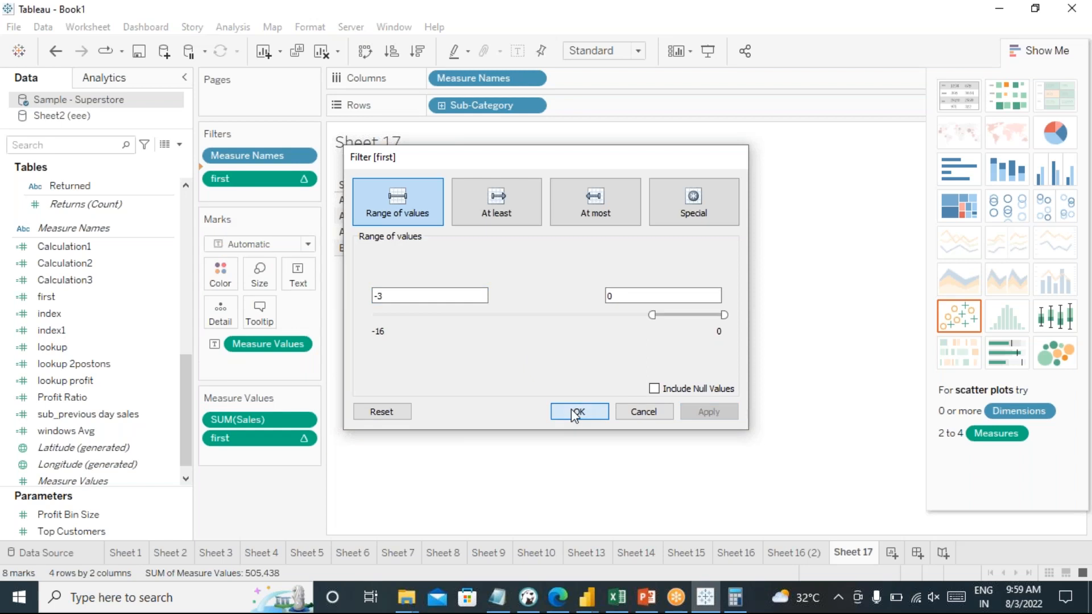
click(578, 412)
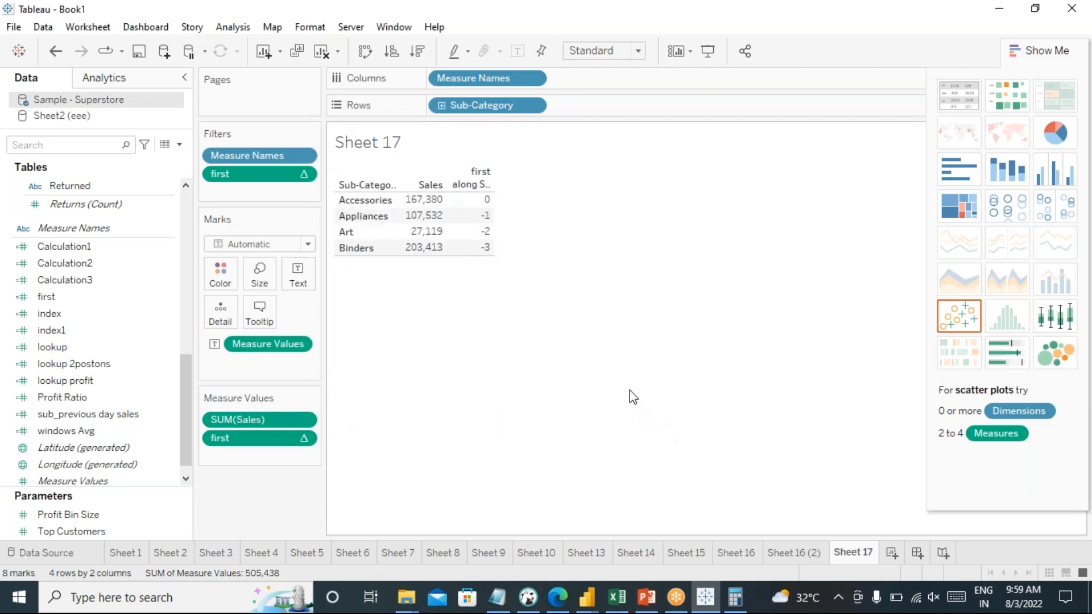